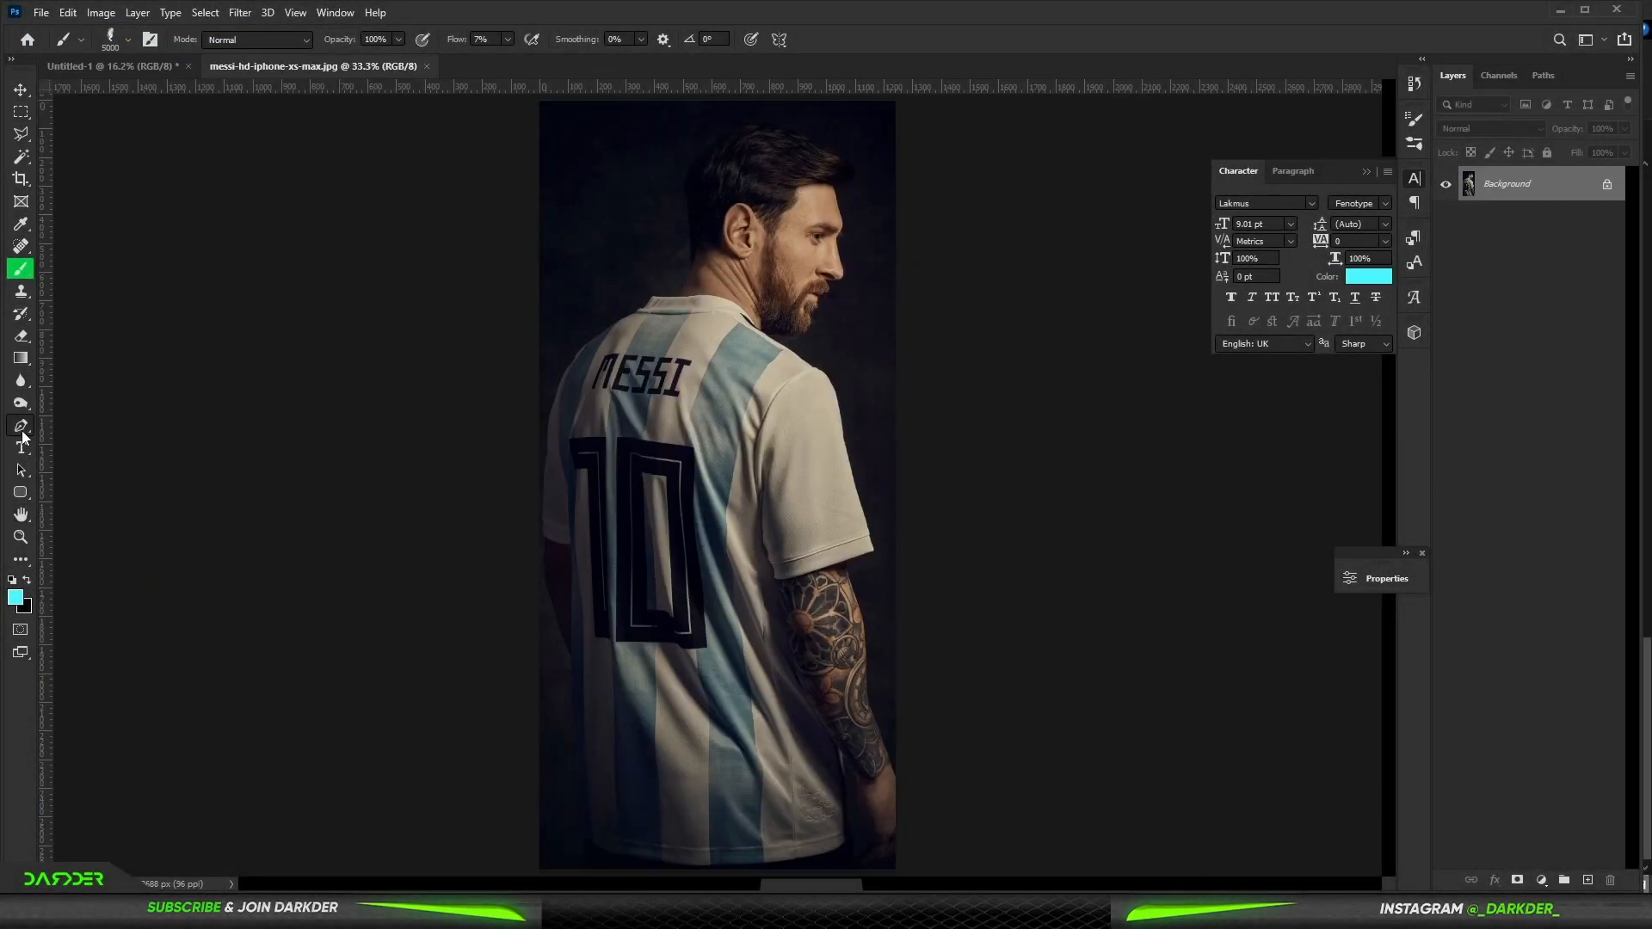
- Trace around Messi in the jersey photo with the Pen tool to cut him out from the dark background
{"action": "left_click", "coordinate": [21, 429]}
{"action": "scroll", "coordinate": [560, 794], "scroll_direction": "up", "scroll_amount": 10}
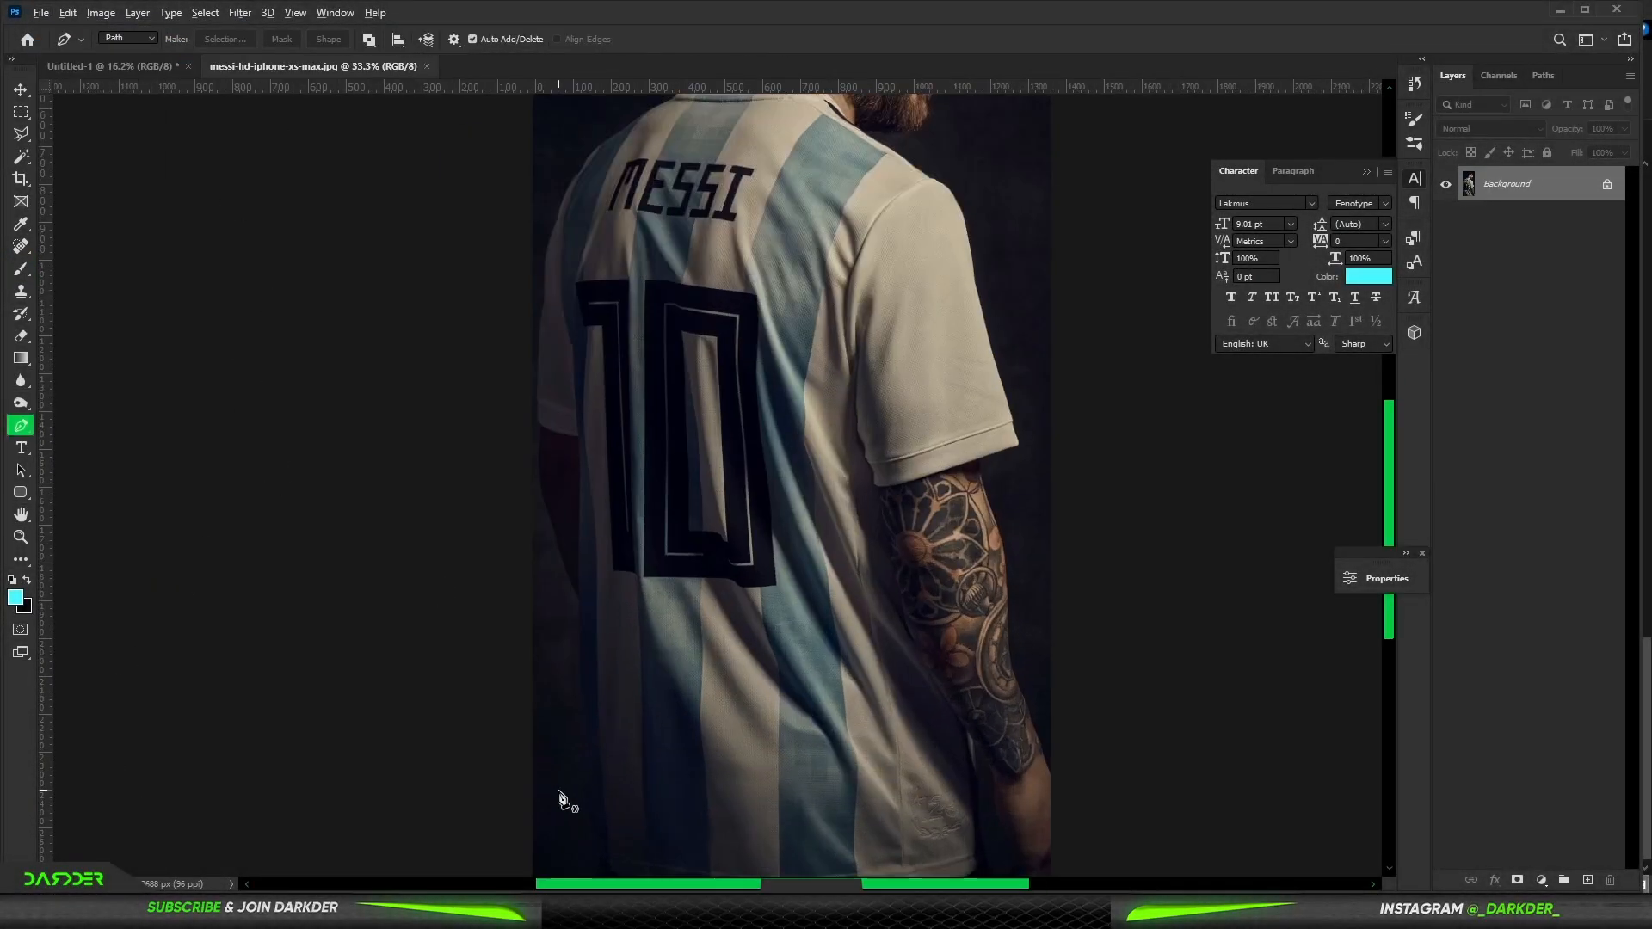
{"action": "left_click", "coordinate": [652, 814]}
{"action": "left_click_drag", "start_coordinate": [598, 233], "coordinate": [598, 104]}
{"action": "left_click_drag", "start_coordinate": [598, 104], "coordinate": [717, 645]}
{"action": "scroll", "coordinate": [697, 310], "scroll_direction": "down", "scroll_amount": 5}
{"action": "left_click_drag", "start_coordinate": [694, 450], "coordinate": [726, 372]}
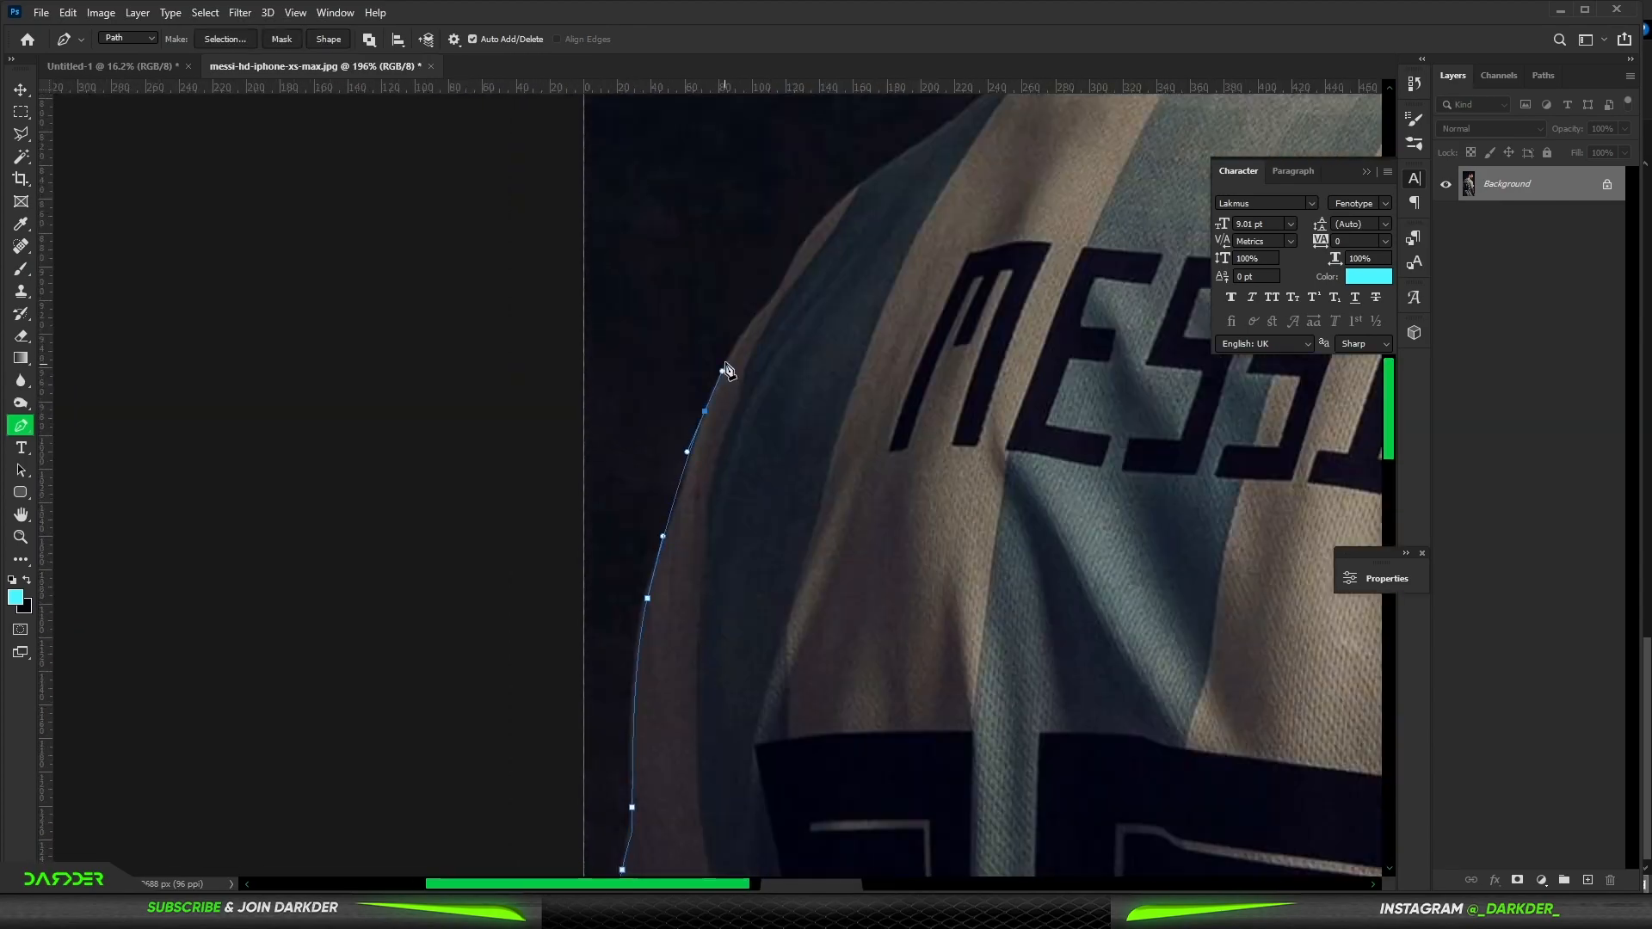
{"action": "left_click_drag", "start_coordinate": [881, 358], "coordinate": [870, 289]}
{"action": "left_click", "coordinate": [841, 276]}
{"action": "left_click", "coordinate": [670, 227]}
{"action": "left_click", "coordinate": [697, 291]}
{"action": "left_click", "coordinate": [696, 342]}
{"action": "left_click_drag", "start_coordinate": [677, 362], "coordinate": [669, 364]}
{"action": "scroll", "coordinate": [654, 366], "scroll_direction": "down", "scroll_amount": 3}
{"action": "left_click", "coordinate": [812, 768]}
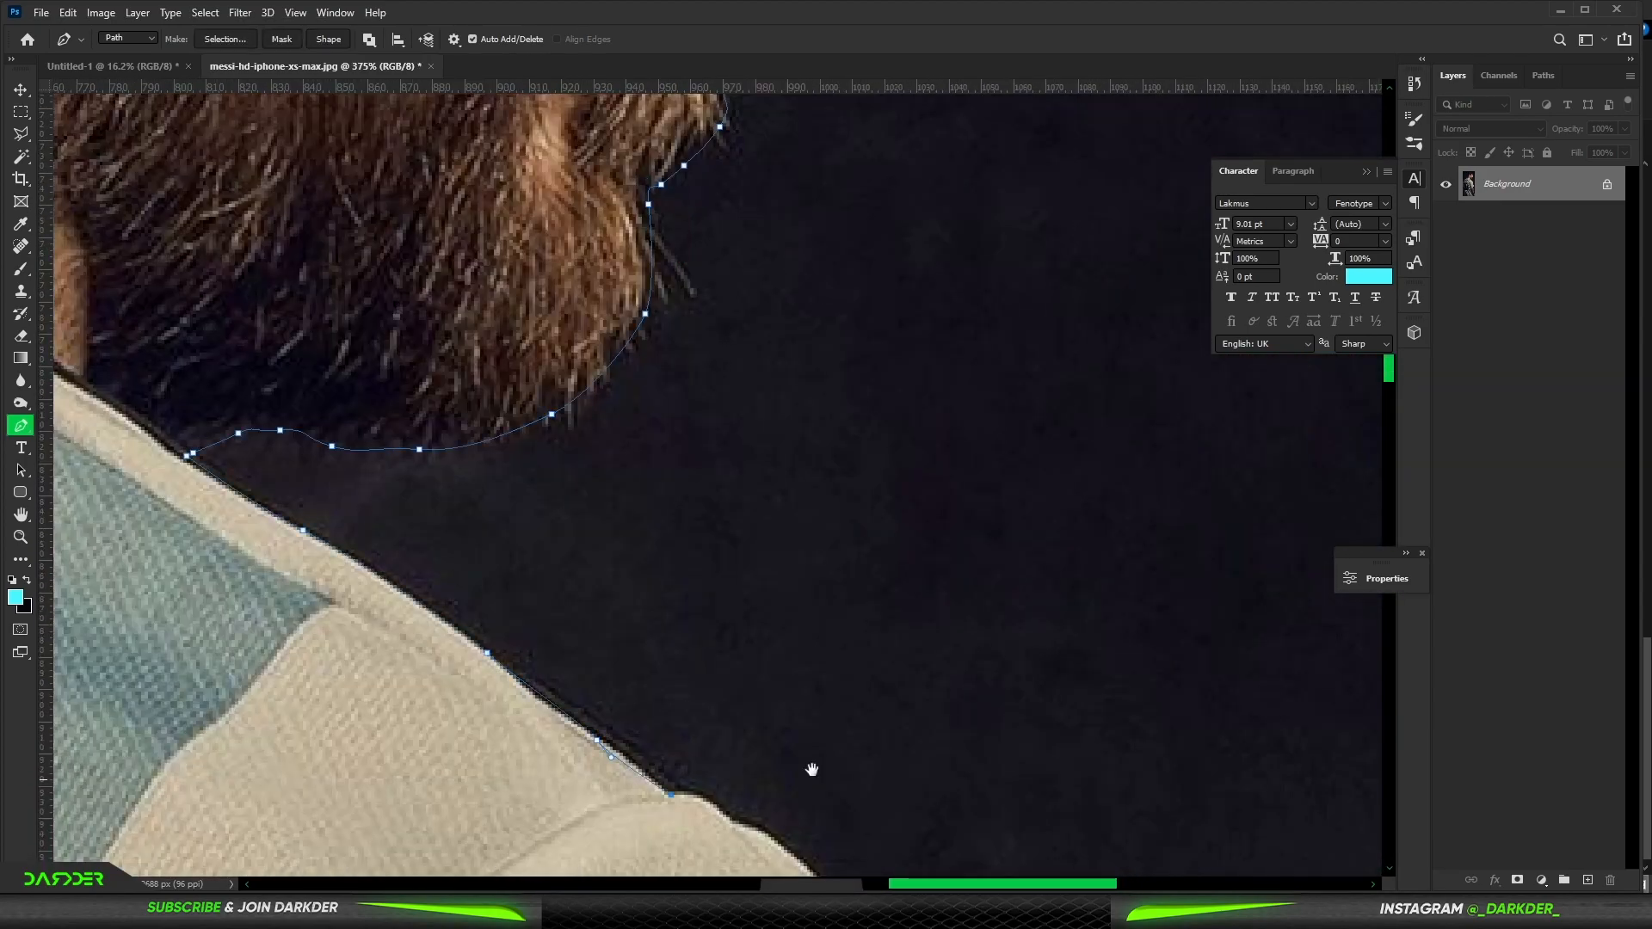
{"action": "scroll", "coordinate": [811, 767], "scroll_direction": "up", "scroll_amount": 3}
{"action": "left_click", "coordinate": [635, 786]}
{"action": "left_click", "coordinate": [776, 177]}
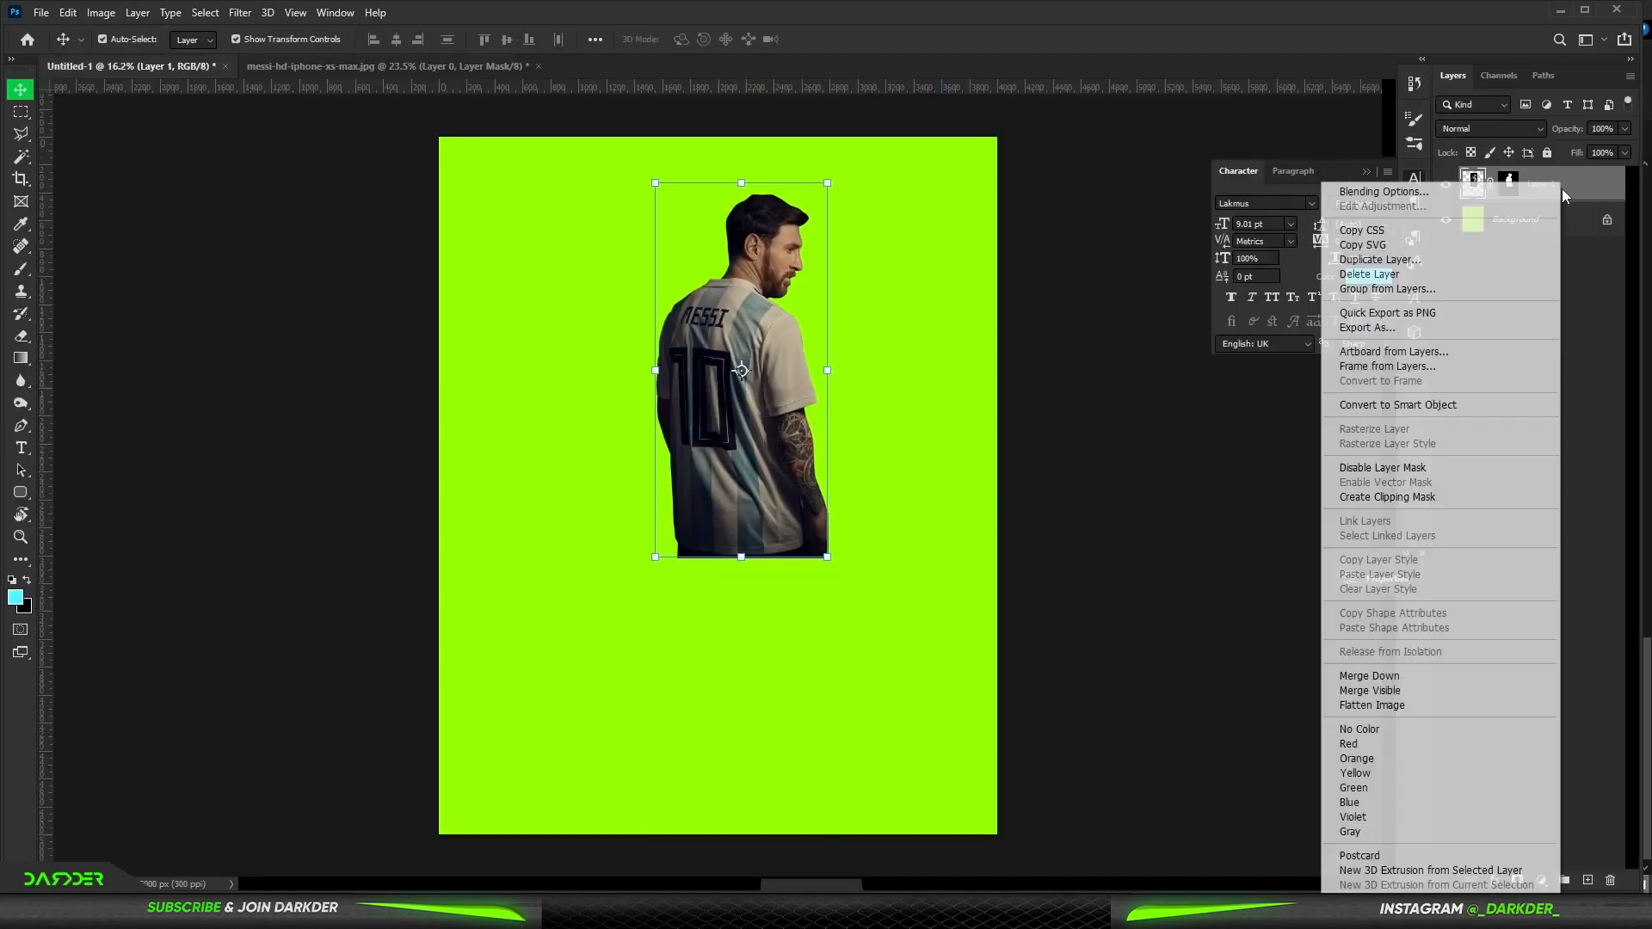
- Convert the Messi layer to a smart object and scale it up so it fills the poster's height
{"action": "left_click", "coordinate": [1431, 405]}
{"action": "left_click_drag", "start_coordinate": [742, 559], "coordinate": [727, 836]}
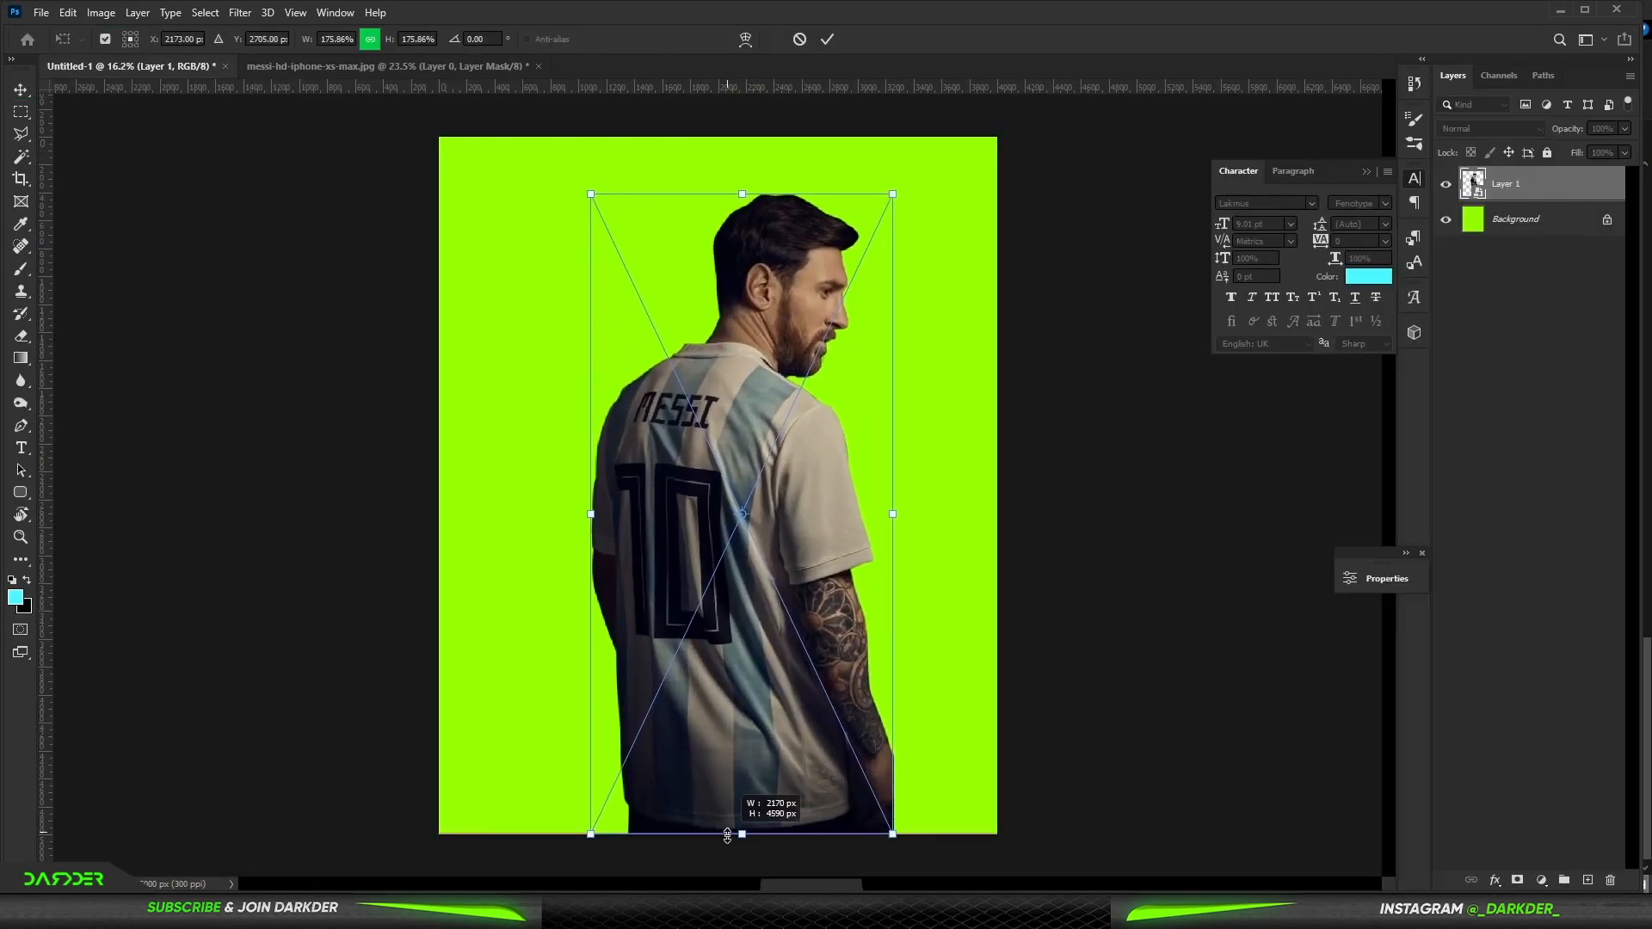
{"action": "left_click_drag", "start_coordinate": [742, 194], "coordinate": [746, 167]}
{"action": "left_click_drag", "start_coordinate": [793, 376], "coordinate": [760, 381]}
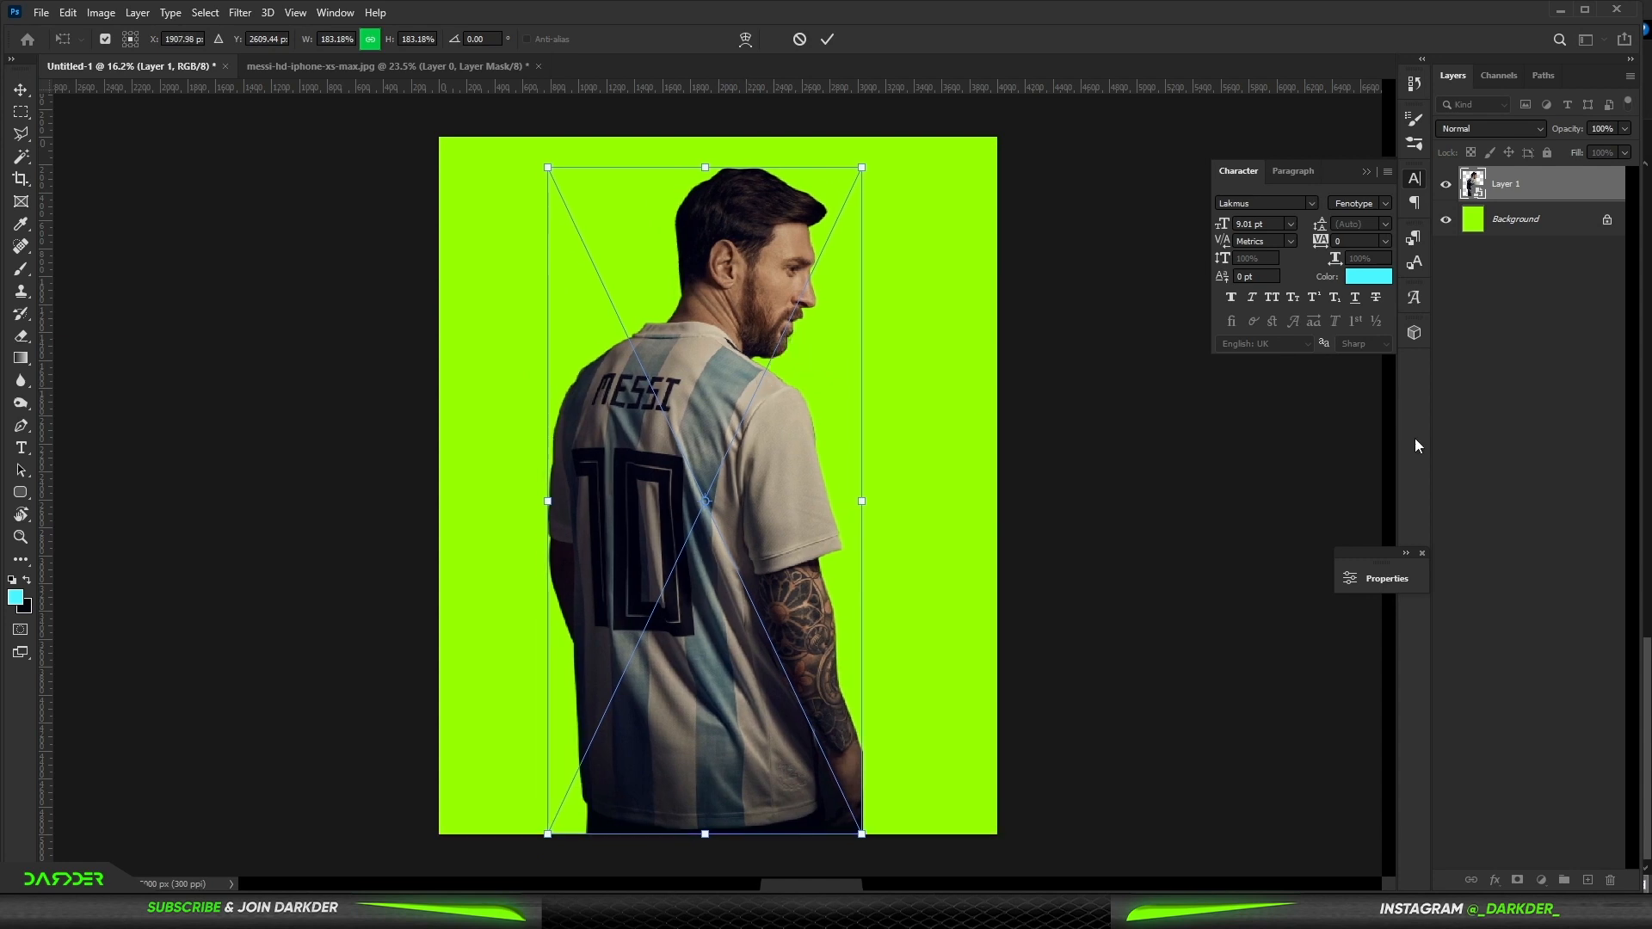
{"action": "left_click", "coordinate": [1516, 384]}
- Close the Messi source photo without saving and open the ibex photo
{"action": "left_click", "coordinate": [501, 66]}
{"action": "left_click", "coordinate": [828, 345]}
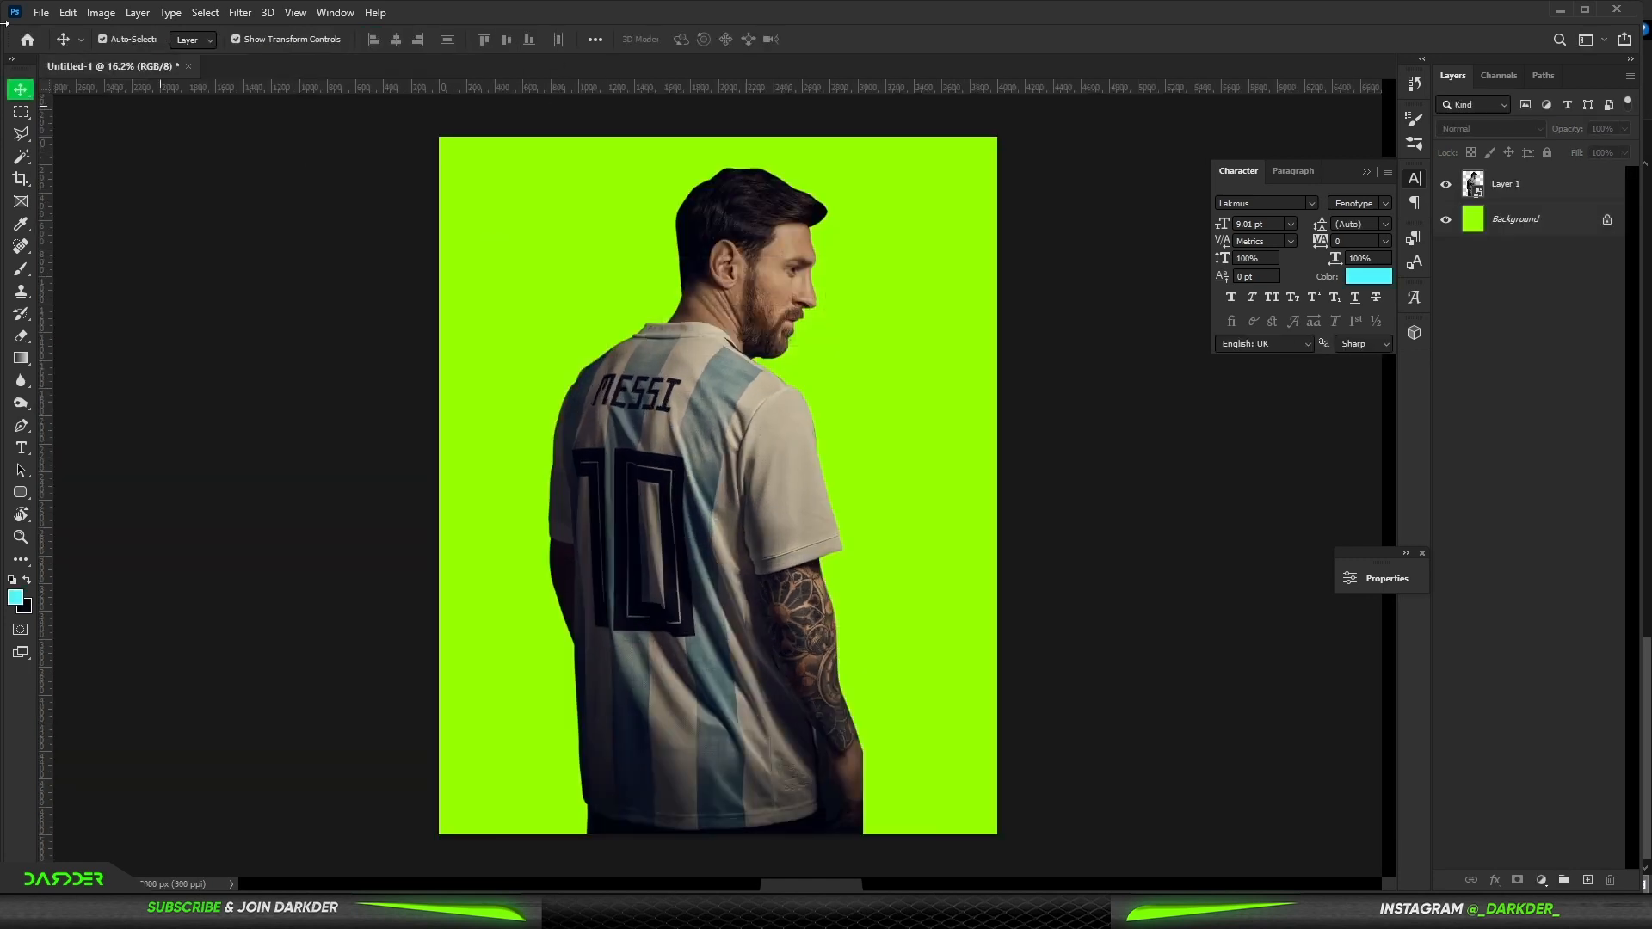
{"action": "left_click", "coordinate": [45, 12]}
{"action": "left_click", "coordinate": [57, 47]}
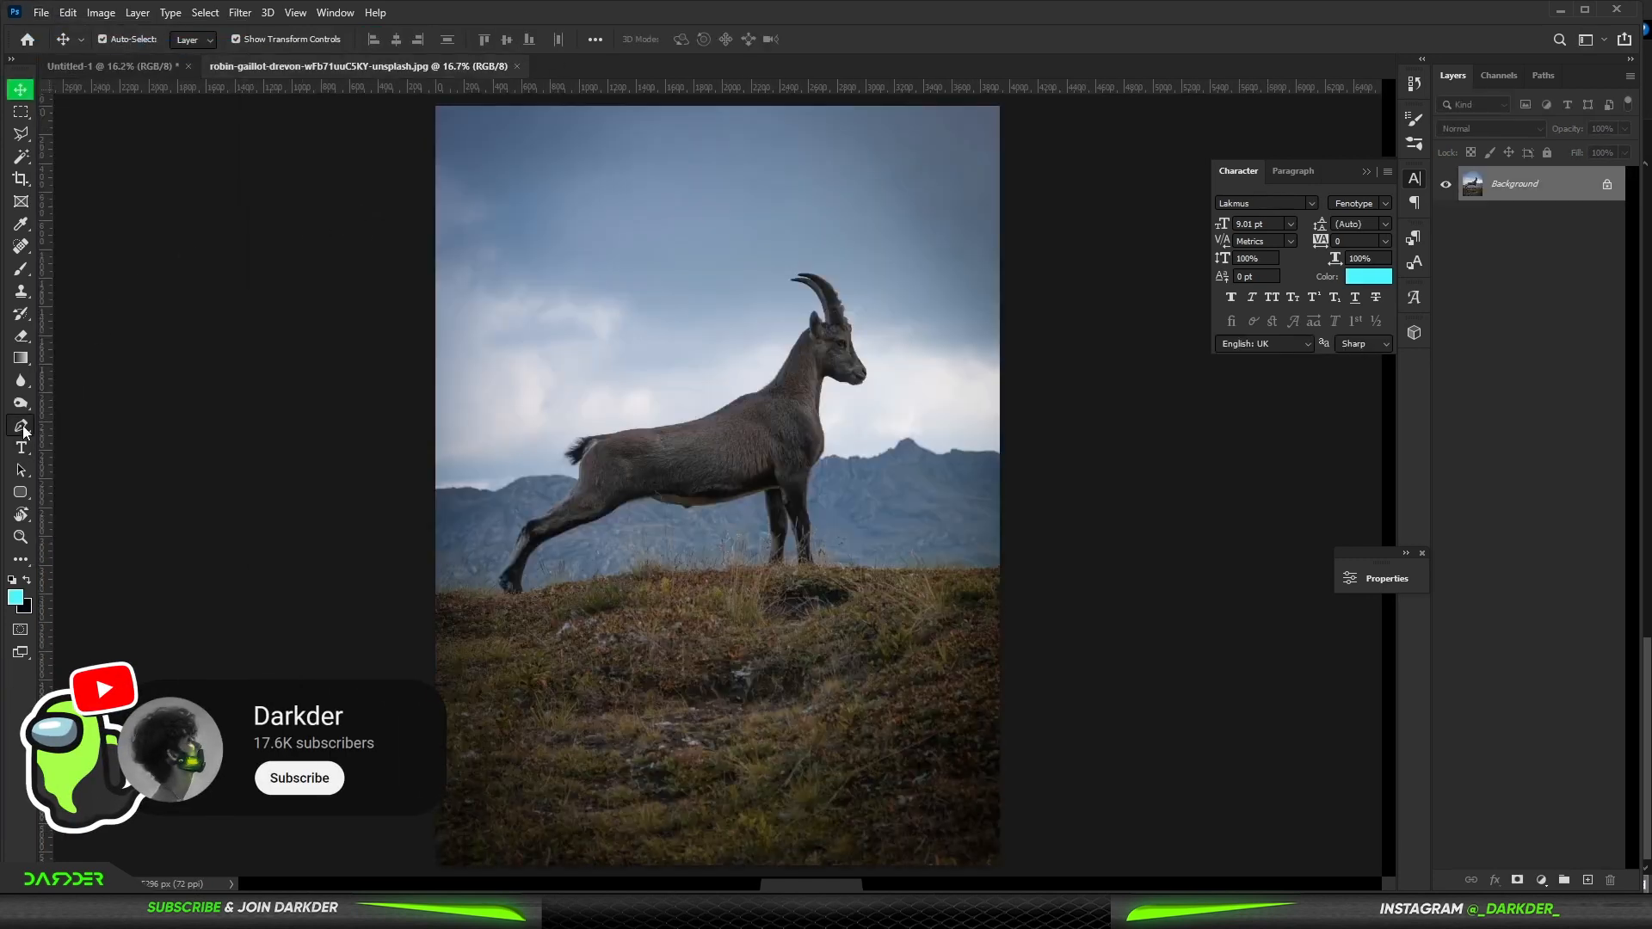
- Trace the outline of the ibex with the Pen tool, including its horns, back and chest
{"action": "left_click", "coordinate": [21, 426]}
{"action": "scroll", "coordinate": [767, 387], "scroll_direction": "up", "scroll_amount": 15}
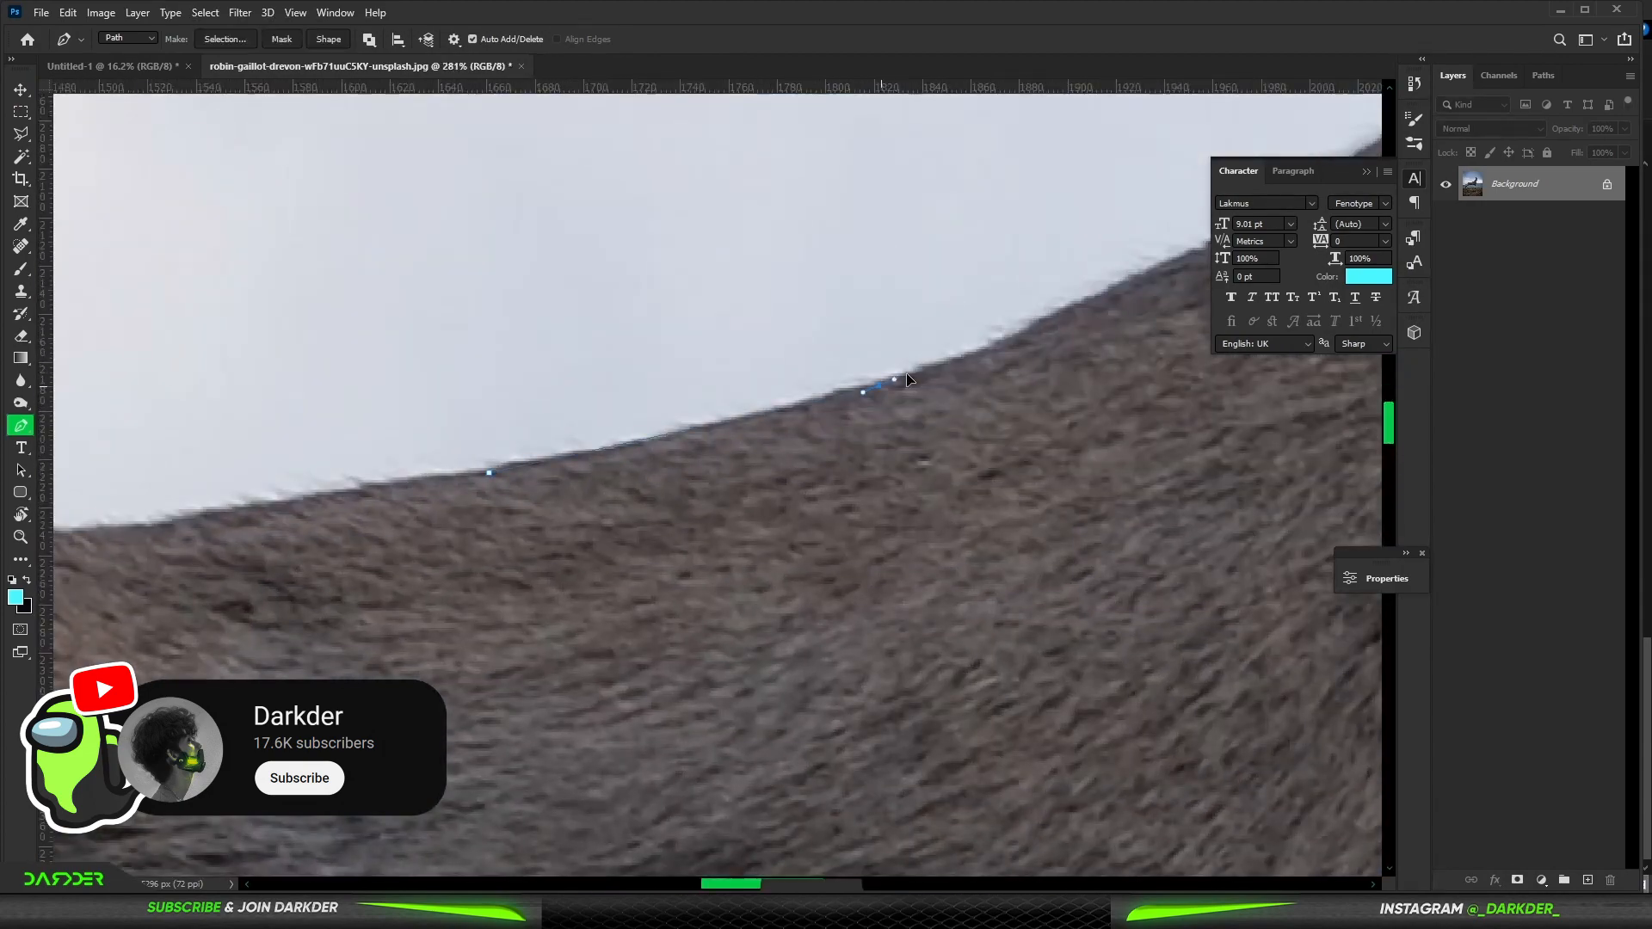
{"action": "left_click_drag", "start_coordinate": [909, 381], "coordinate": [925, 374]}
{"action": "left_click_drag", "start_coordinate": [963, 626], "coordinate": [978, 602]}
{"action": "scroll", "coordinate": [977, 601], "scroll_direction": "down", "scroll_amount": 3}
{"action": "left_click_drag", "start_coordinate": [1007, 291], "coordinate": [1033, 297]}
{"action": "left_click_drag", "start_coordinate": [820, 280], "coordinate": [800, 266]}
{"action": "scroll", "coordinate": [801, 387], "scroll_direction": "up", "scroll_amount": 4}
{"action": "left_click_drag", "start_coordinate": [1037, 400], "coordinate": [1056, 405]}
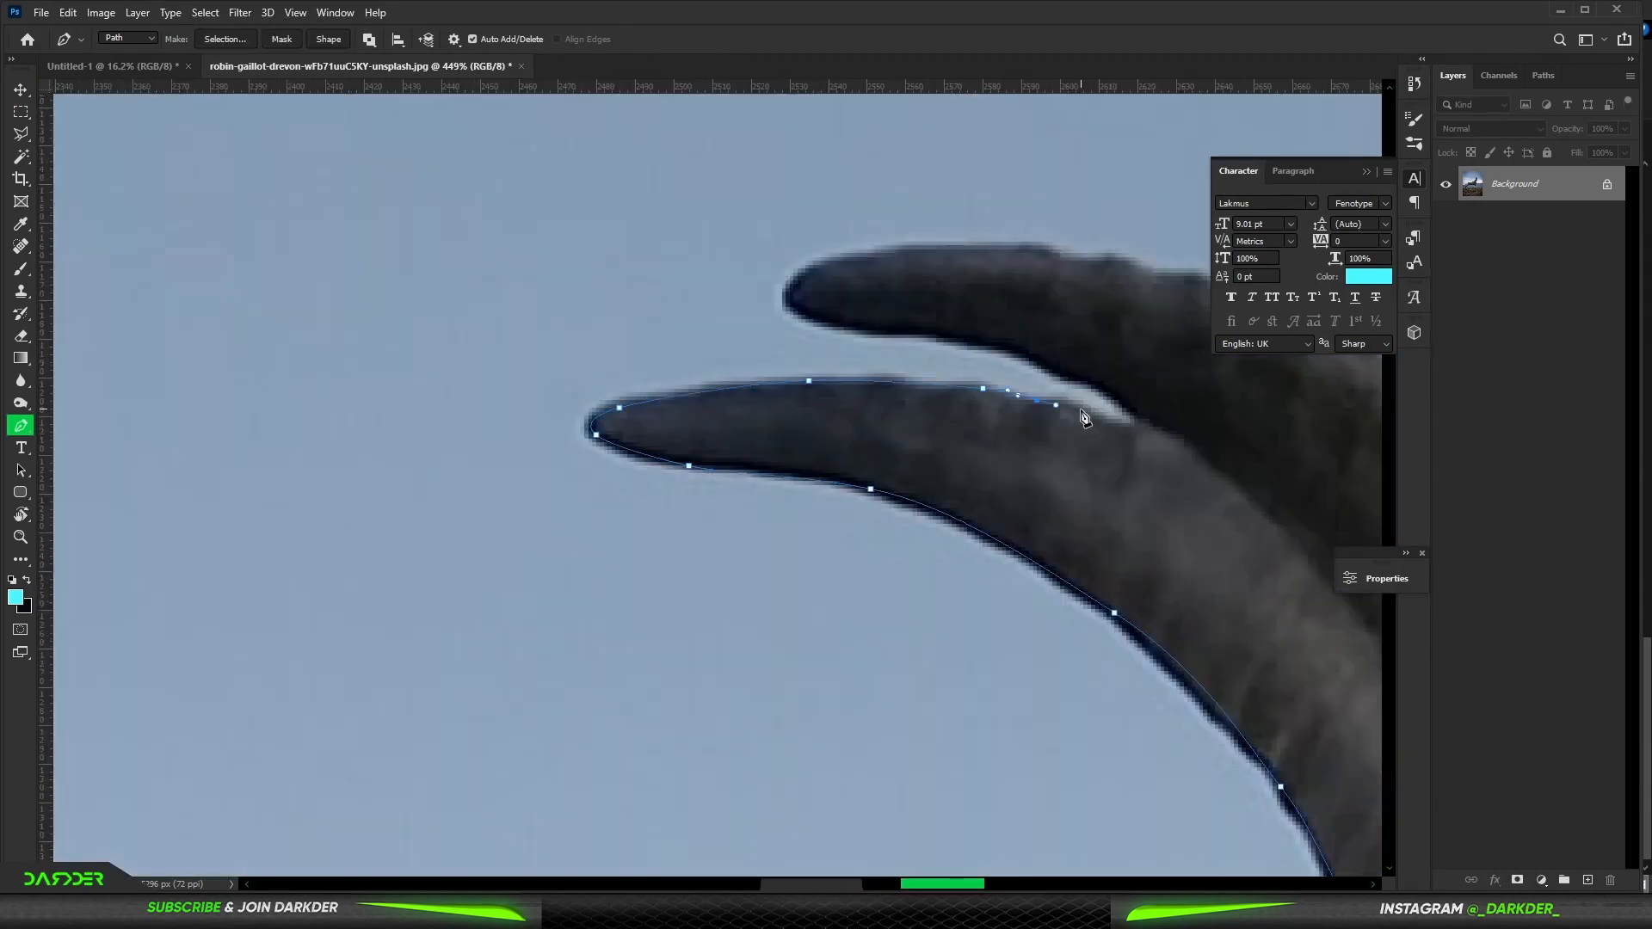
{"action": "left_click_drag", "start_coordinate": [742, 230], "coordinate": [775, 267]}
{"action": "left_click_drag", "start_coordinate": [869, 196], "coordinate": [966, 233]}
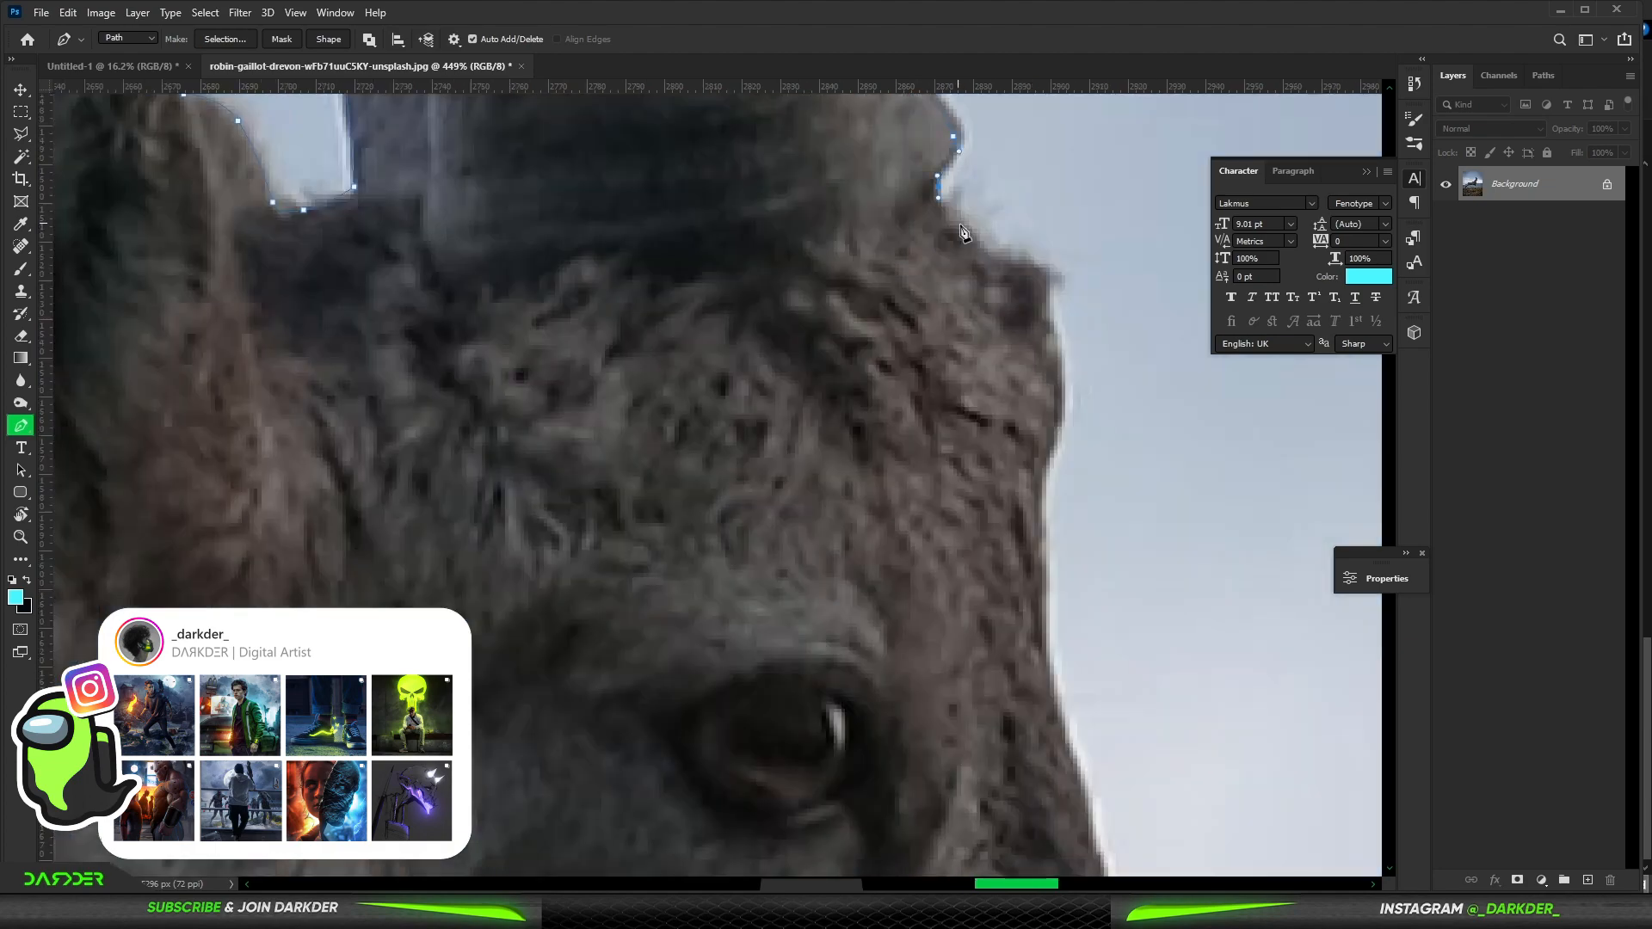
{"action": "left_click_drag", "start_coordinate": [836, 382], "coordinate": [848, 421]}
{"action": "scroll", "coordinate": [856, 441], "scroll_direction": "down", "scroll_amount": 3}
{"action": "left_click_drag", "start_coordinate": [935, 457], "coordinate": [936, 490]}
{"action": "left_click_drag", "start_coordinate": [586, 668], "coordinate": [576, 738]}
{"action": "left_click", "coordinate": [800, 395]}
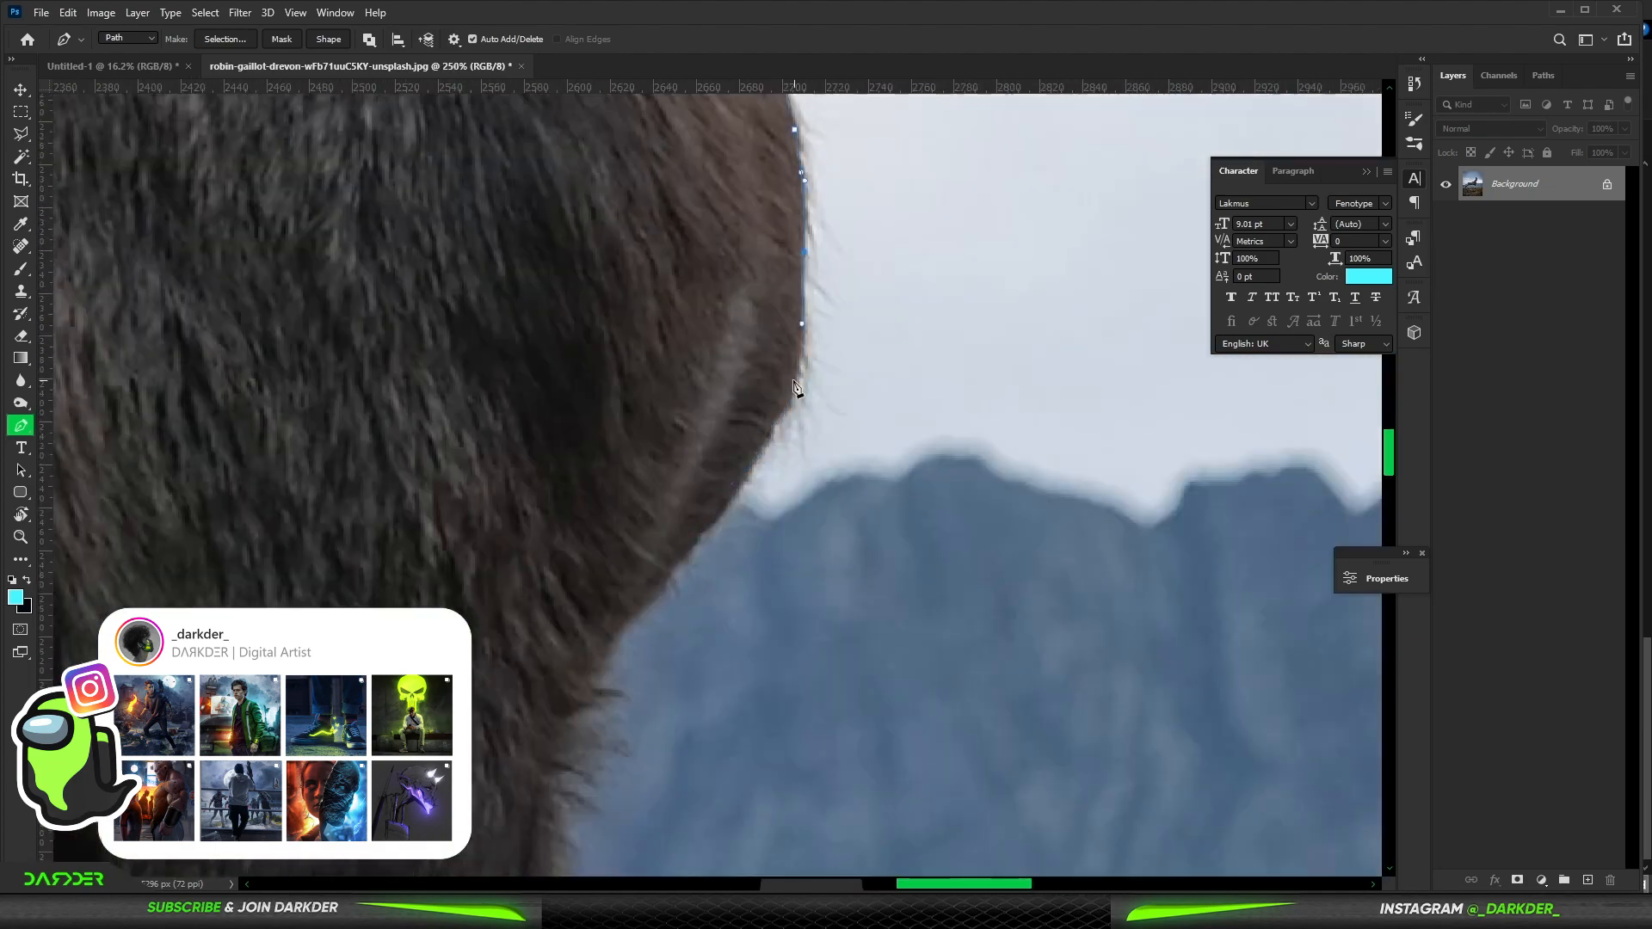
{"action": "scroll", "coordinate": [800, 395], "scroll_direction": "down", "scroll_amount": 8}
{"action": "left_click_drag", "start_coordinate": [466, 366], "coordinate": [448, 366]}
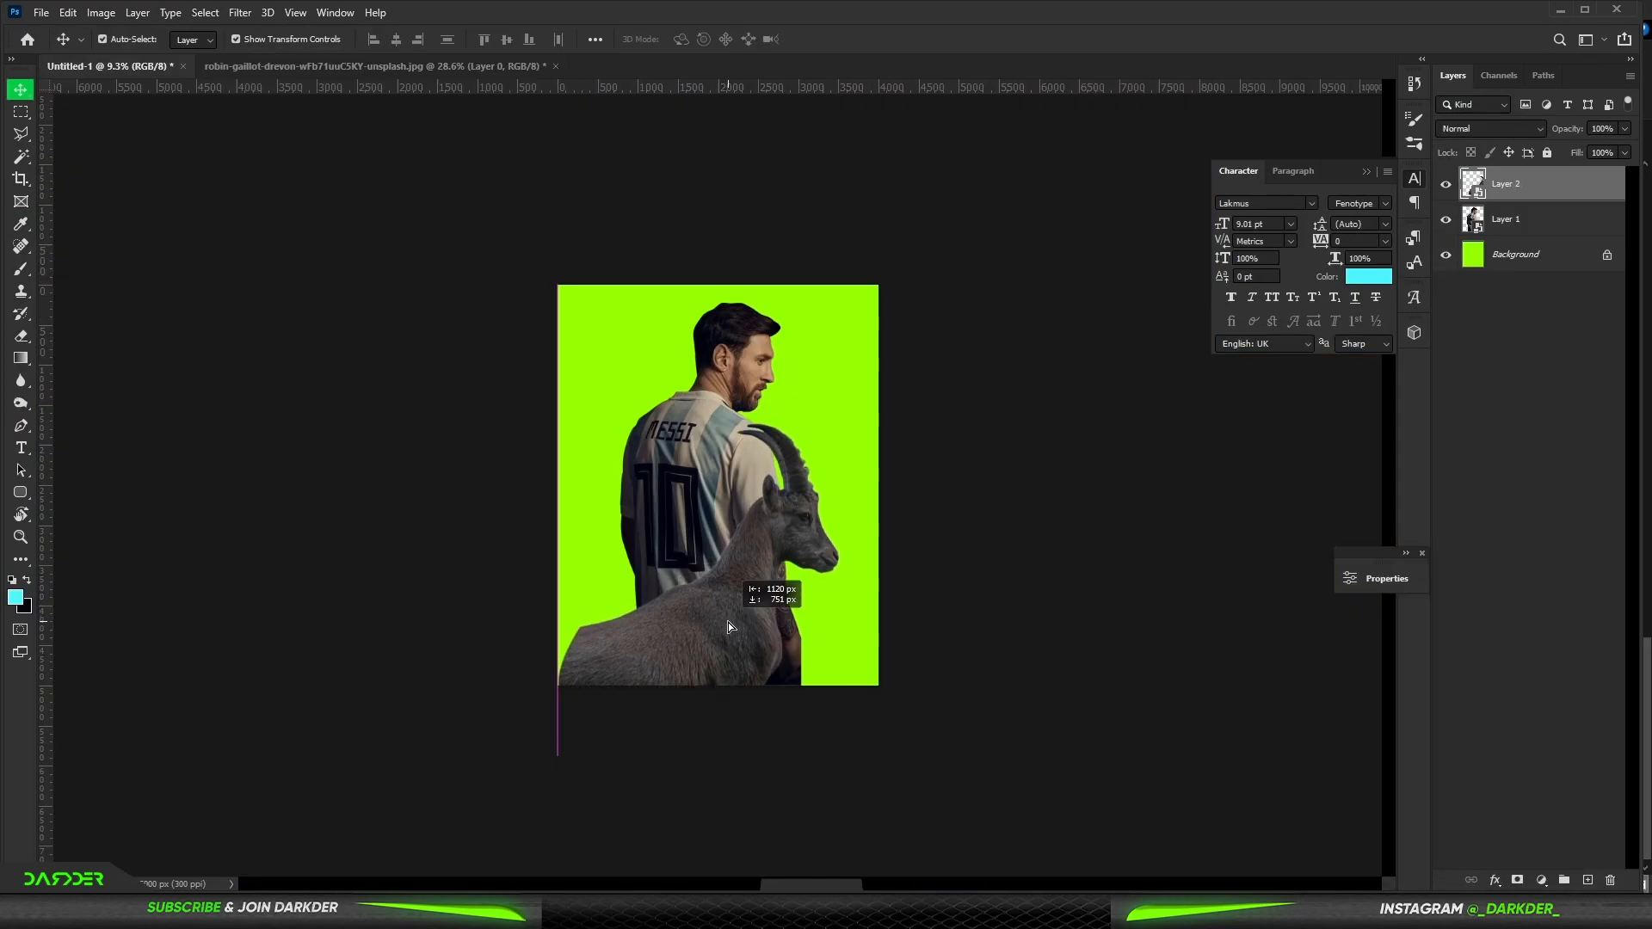
- Place the ibex cutout on the poster and scale it up across the lower right, in front of Messi
{"action": "left_click_drag", "start_coordinate": [728, 622], "coordinate": [726, 621]}
{"action": "key", "text": "ctrl+t"}
{"action": "left_click_drag", "start_coordinate": [848, 587], "coordinate": [860, 587]}
{"action": "left_click_drag", "start_coordinate": [801, 524], "coordinate": [817, 557]}
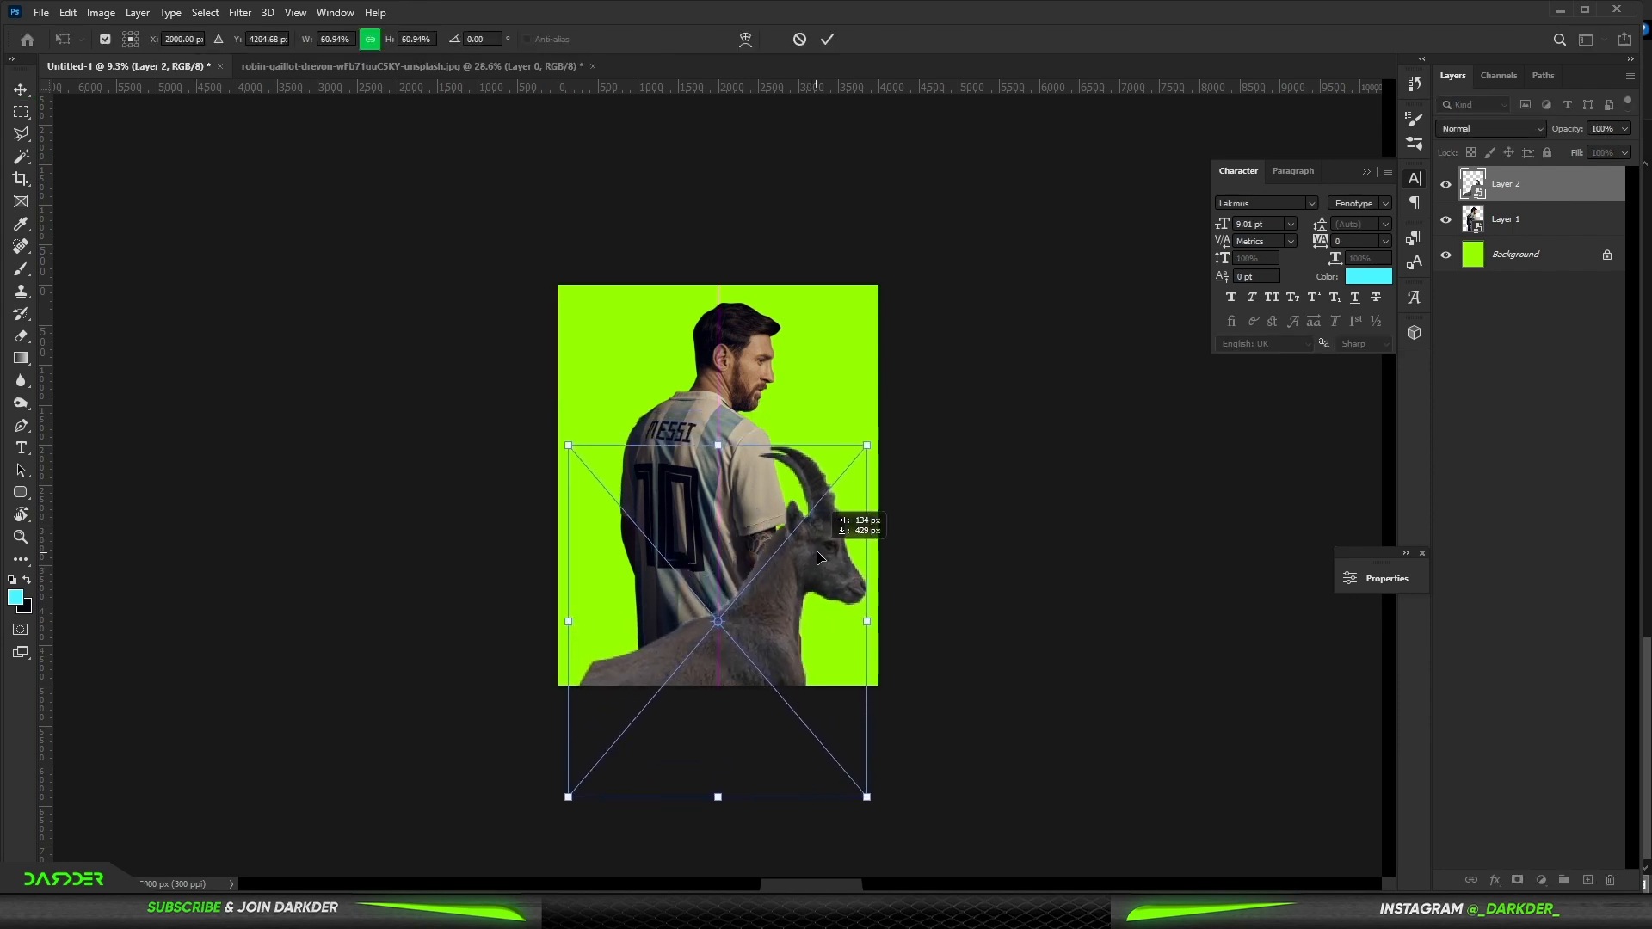
{"action": "left_click_drag", "start_coordinate": [779, 619], "coordinate": [769, 617]}
{"action": "left_click", "coordinate": [1569, 523]}
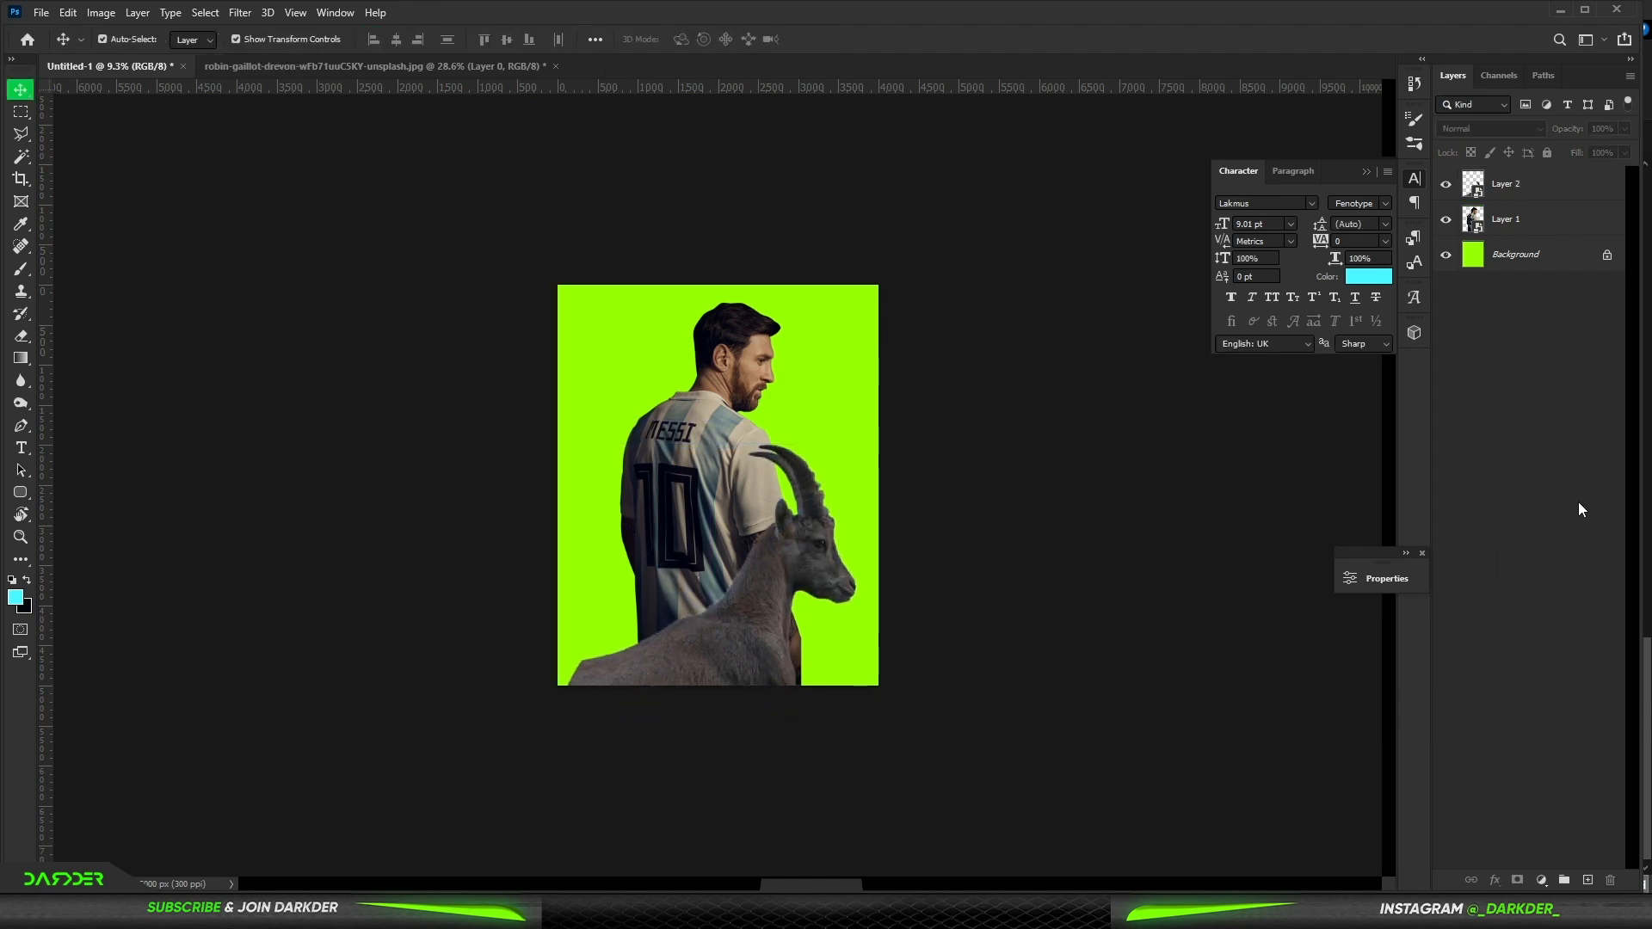
- Close the ibex photo without saving and open the Messi logo image download (24).png
{"action": "left_click", "coordinate": [472, 72]}
{"action": "left_click", "coordinate": [556, 66]}
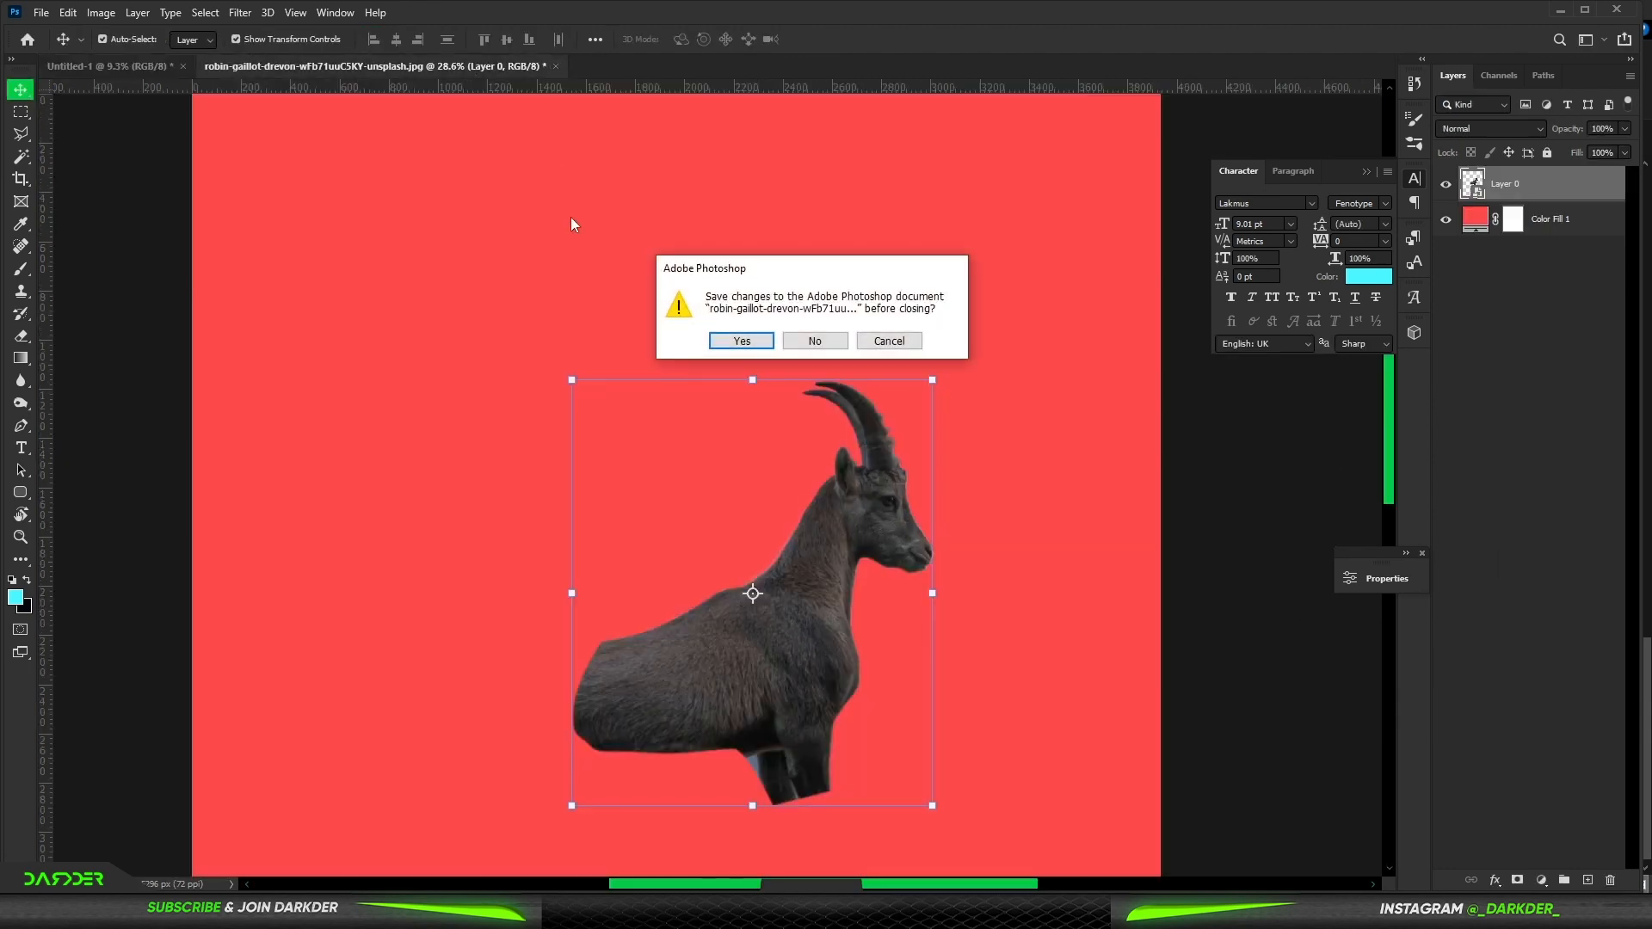
{"action": "left_click", "coordinate": [816, 342]}
{"action": "left_click", "coordinate": [41, 13]}
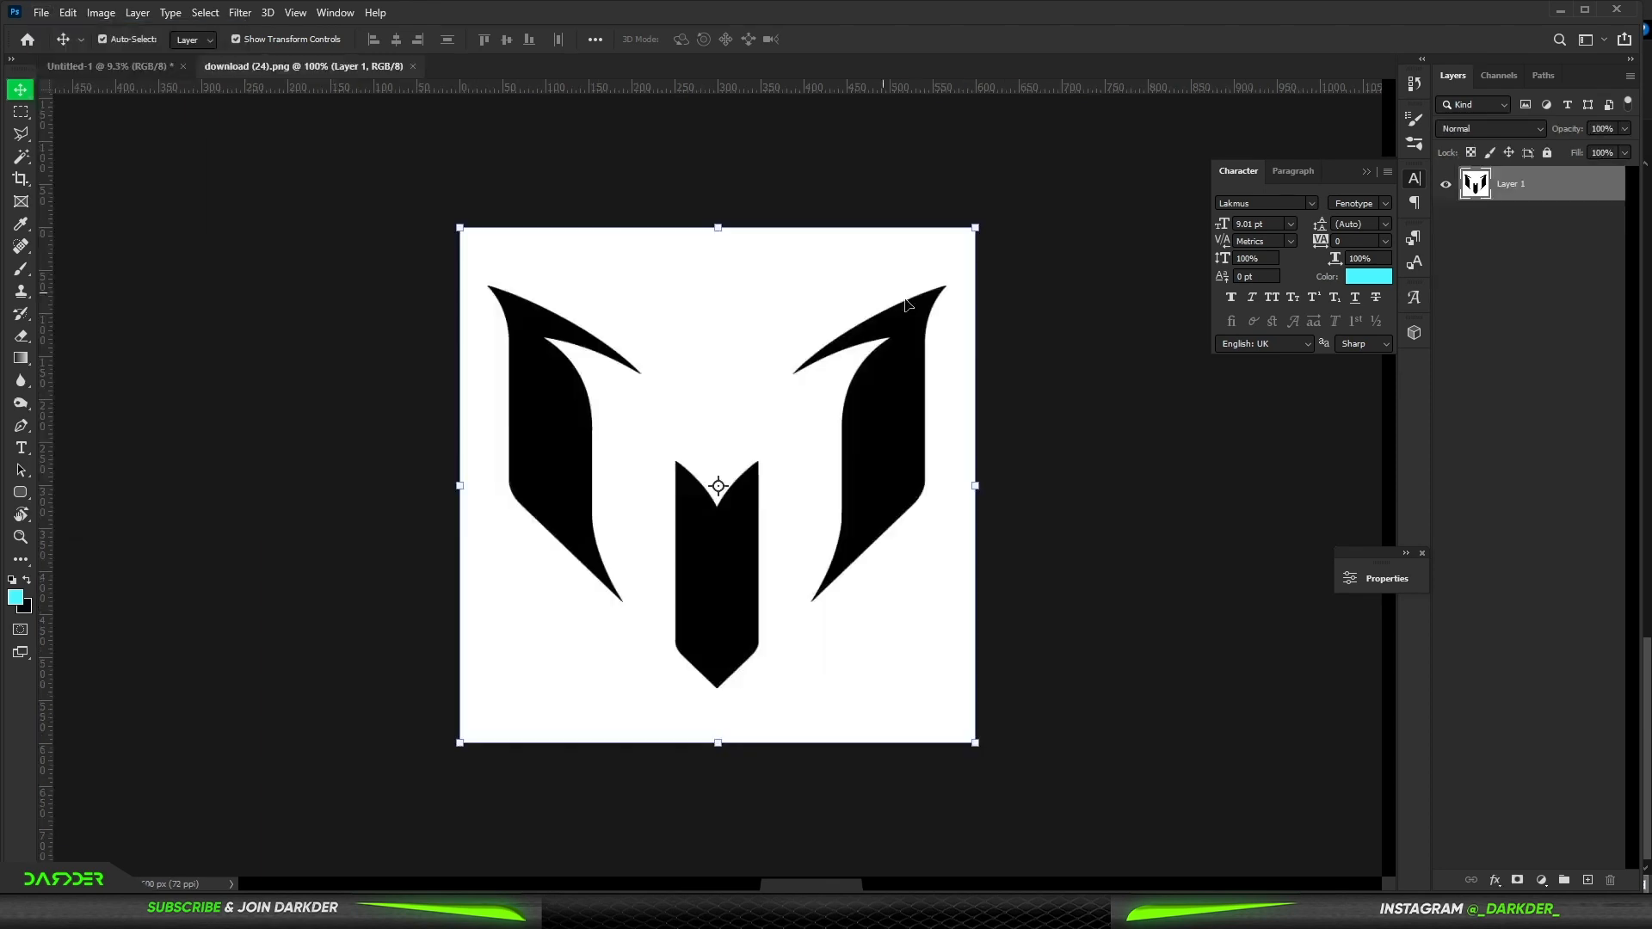
- Select the black logo shapes with Color Range and copy them onto a new layer
{"action": "left_click", "coordinate": [200, 13]}
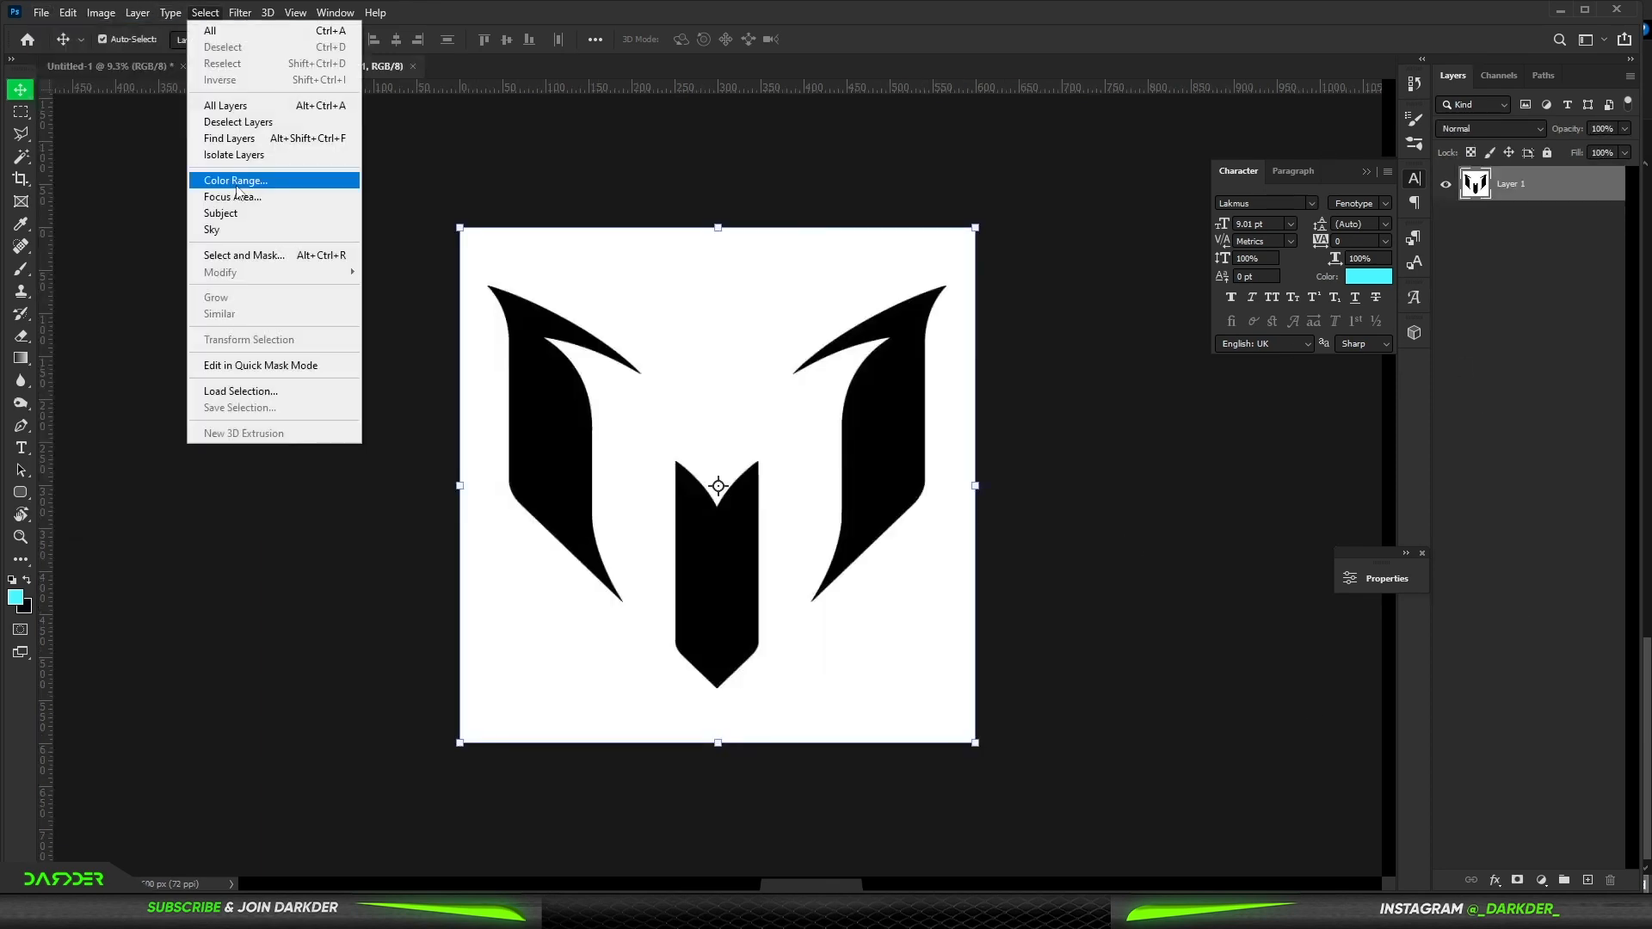
{"action": "left_click", "coordinate": [251, 180]}
{"action": "left_click", "coordinate": [1166, 256]}
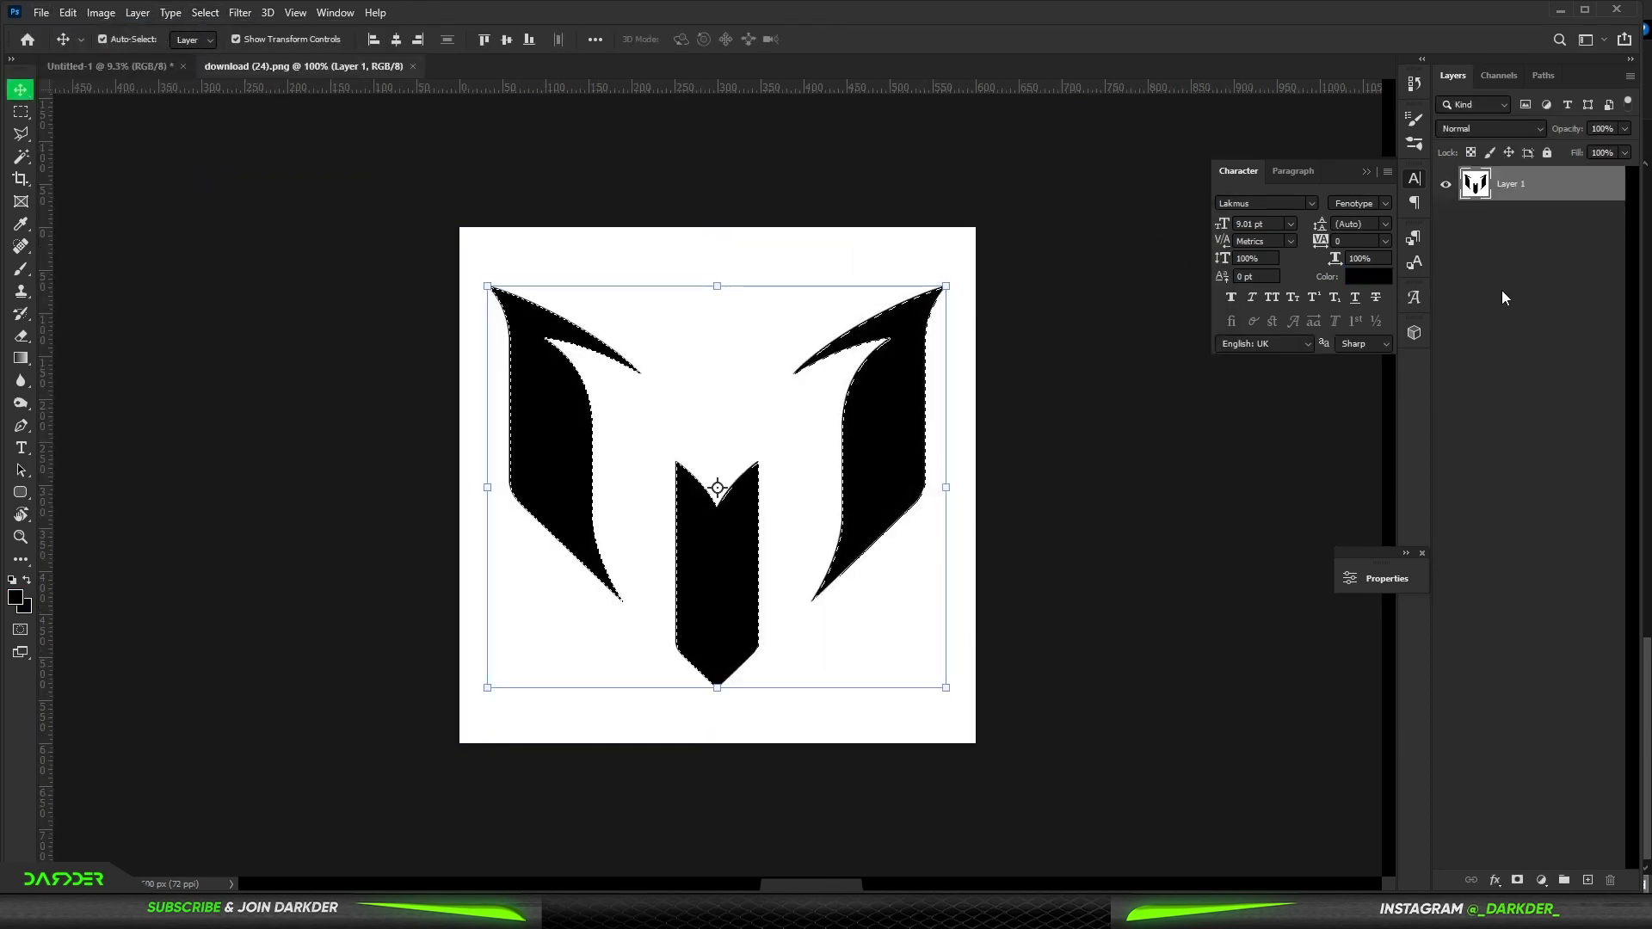
{"action": "key", "text": "ctrl+j"}
- Bring the logo layer into the poster document and convert it to a smart object
{"action": "left_click_drag", "start_coordinate": [533, 394], "coordinate": [623, 343]}
{"action": "right_click", "coordinate": [1588, 184]}
{"action": "left_click", "coordinate": [1459, 404]}
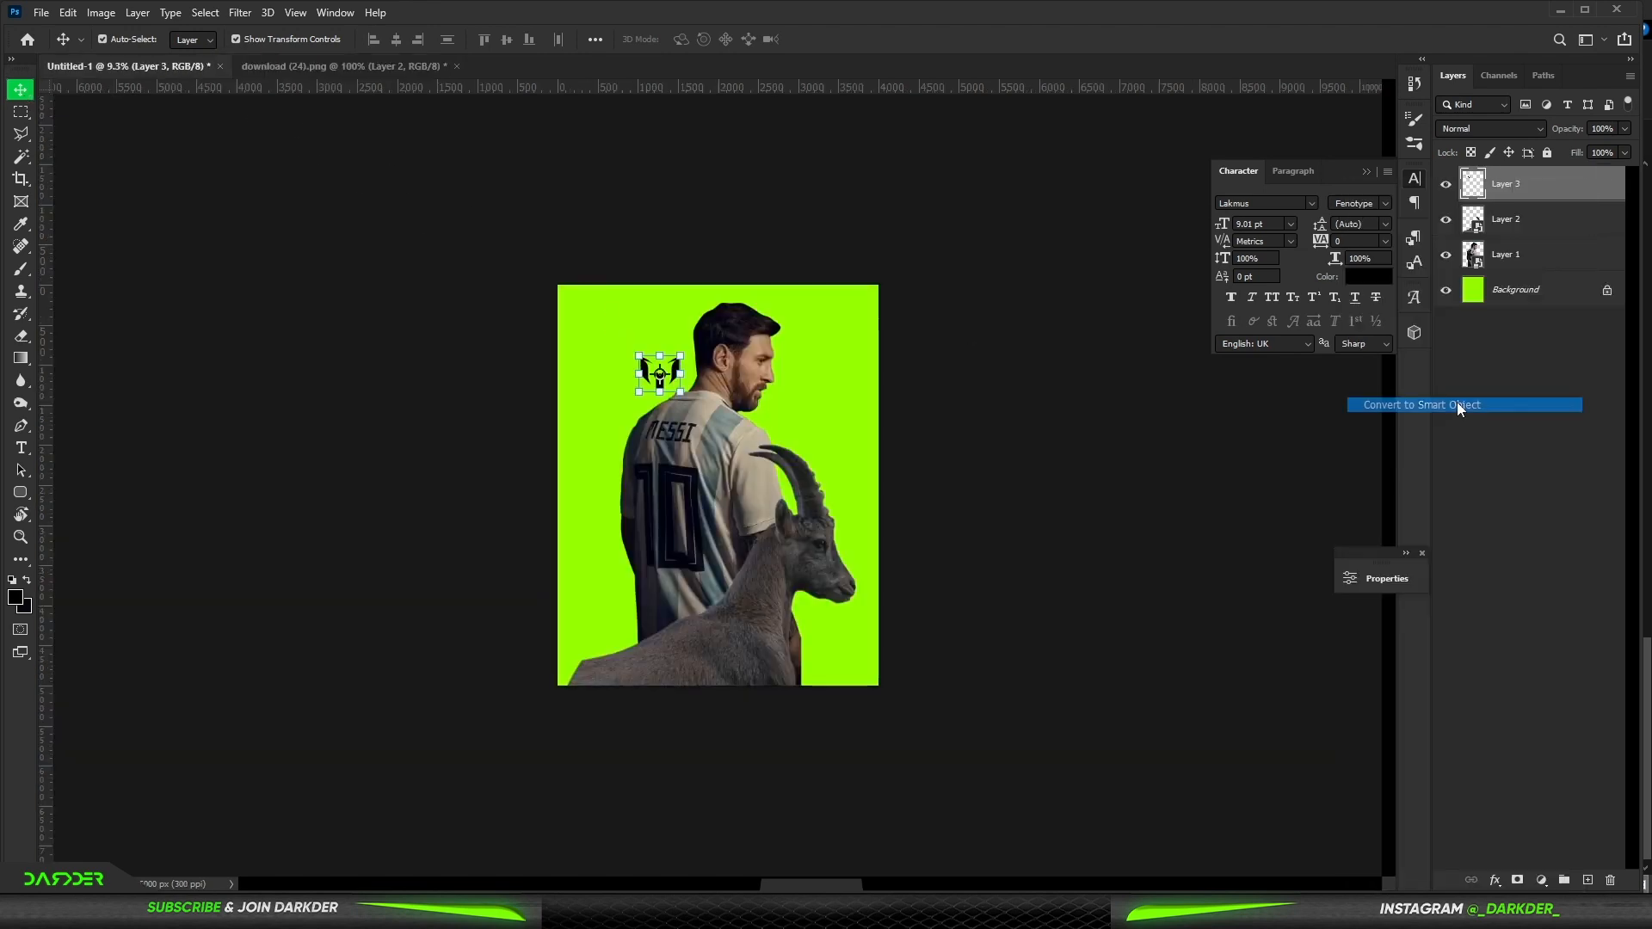
- Scale the logo up and position it behind Messi's head
{"action": "left_click", "coordinate": [688, 384]}
{"action": "scroll", "coordinate": [655, 316], "scroll_direction": "up", "scroll_amount": 5}
{"action": "left_click", "coordinate": [653, 308]}
{"action": "left_click_drag", "start_coordinate": [658, 307], "coordinate": [823, 329]}
{"action": "mouse_move", "coordinate": [797, 271]}
{"action": "left_mouse_down"}
{"action": "mouse_move", "coordinate": [828, 268]}
{"action": "mouse_move", "coordinate": [865, 304]}
{"action": "mouse_move", "coordinate": [794, 266]}
{"action": "mouse_move", "coordinate": [818, 266]}
{"action": "left_mouse_up"}
{"action": "key", "text": "Return"}
- Move the logo layer beneath the Messi layer and nudge Messi slightly sideways
{"action": "left_click", "coordinate": [1561, 416]}
{"action": "left_click_drag", "start_coordinate": [1534, 187], "coordinate": [1540, 270]}
{"action": "left_click_drag", "start_coordinate": [763, 442], "coordinate": [745, 437]}
{"action": "key", "text": "Right"}
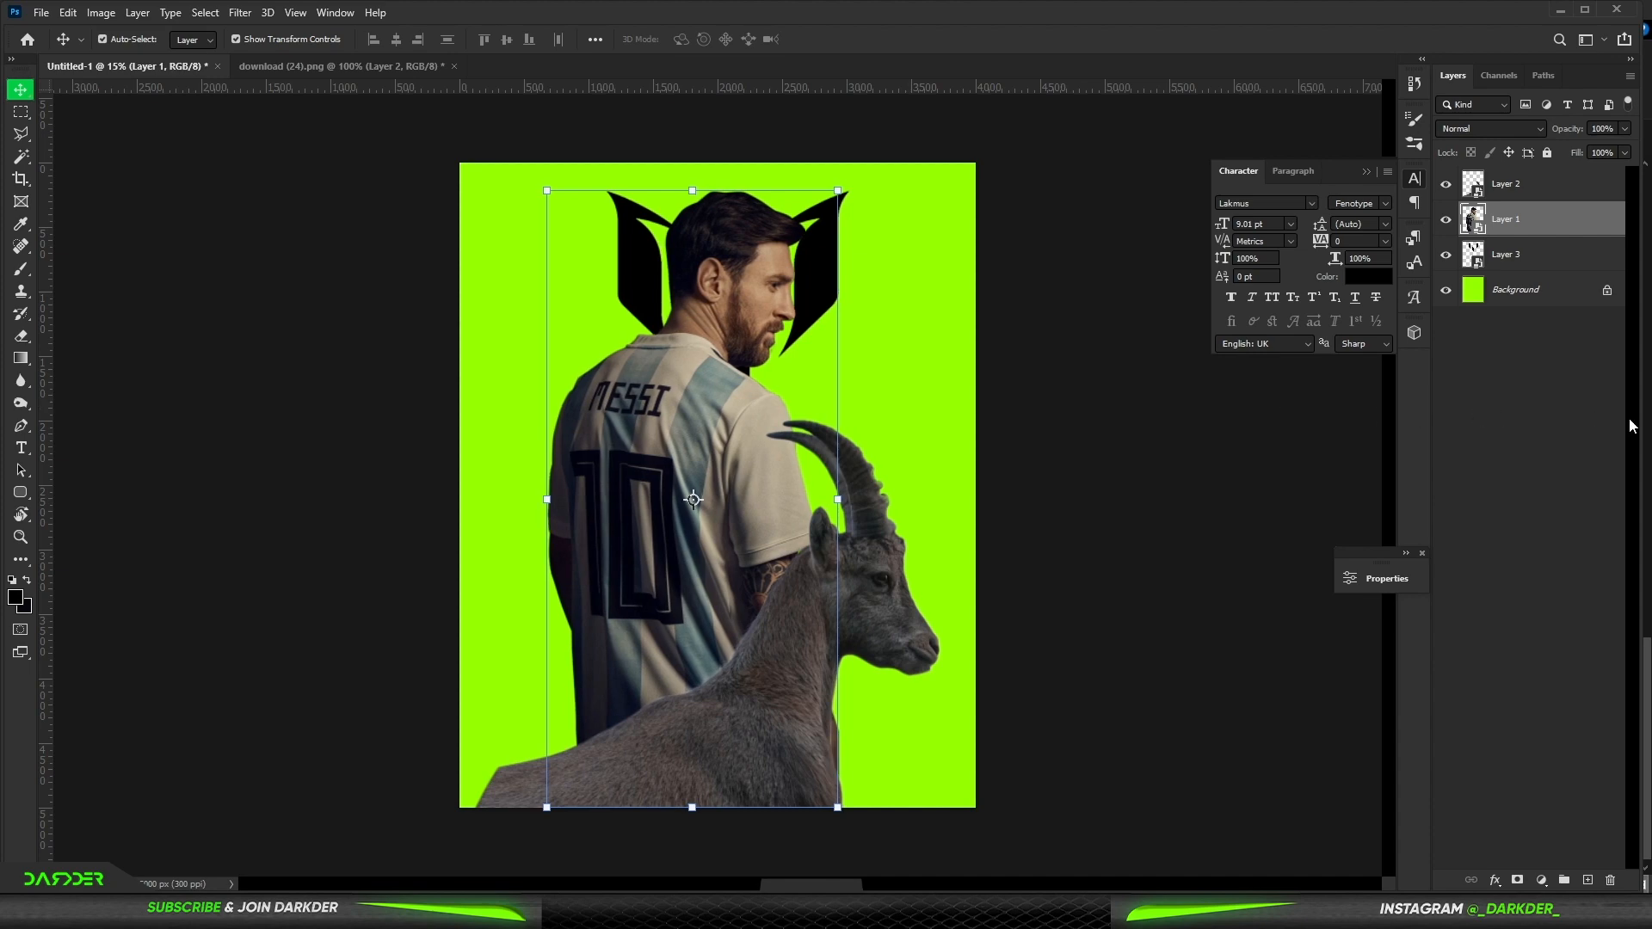
- Apply Liquify to the ibex layer with a brush about 798, pushing its lower left edge up into the canvas
{"action": "left_click", "coordinate": [1529, 478]}
{"action": "scroll", "coordinate": [683, 507], "scroll_direction": "down", "scroll_amount": 3}
{"action": "scroll", "coordinate": [685, 552], "scroll_direction": "up", "scroll_amount": 2}
{"action": "left_click", "coordinate": [754, 657]}
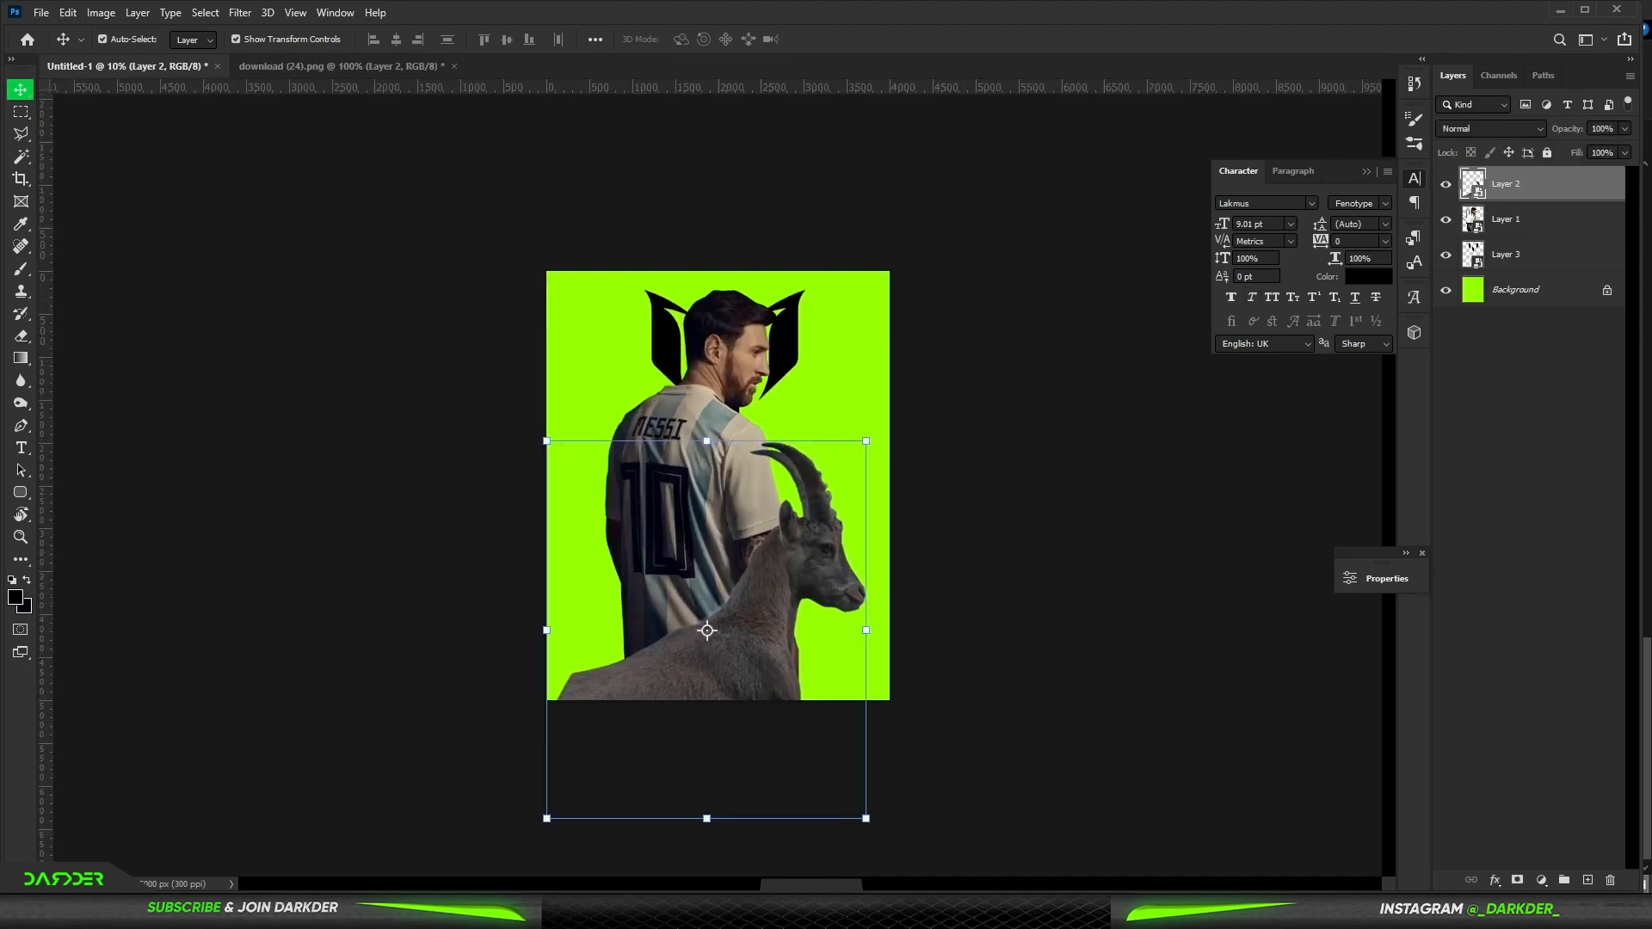
{"action": "left_click", "coordinate": [240, 13]}
{"action": "left_click", "coordinate": [263, 177]}
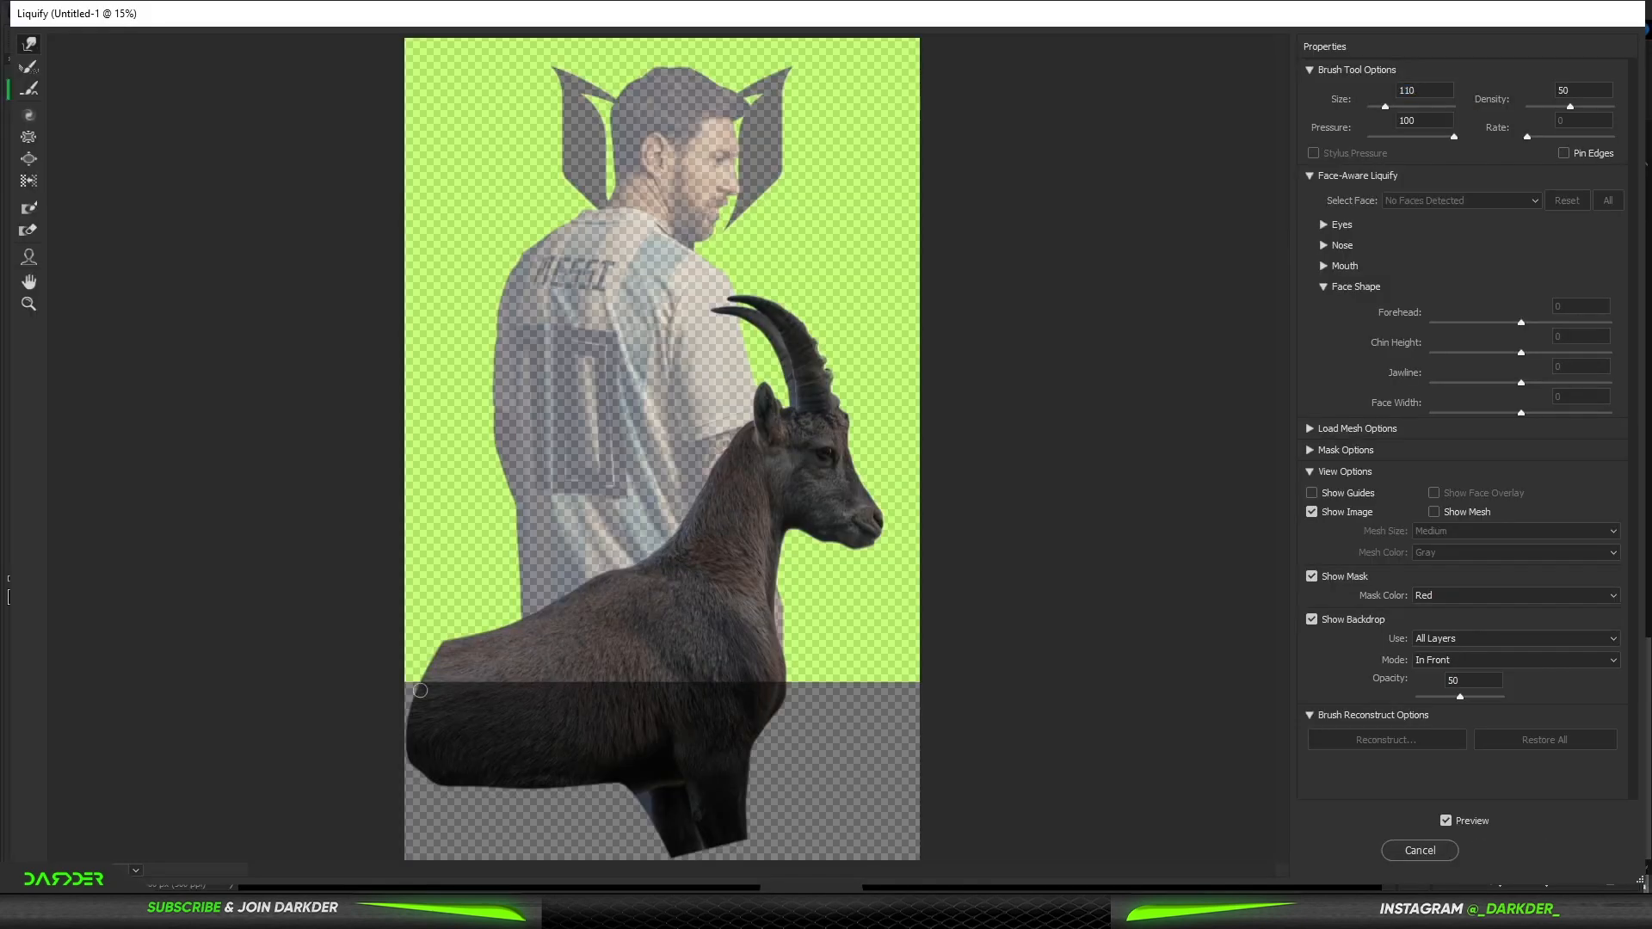
{"action": "left_click_drag", "start_coordinate": [446, 657], "coordinate": [450, 645]}
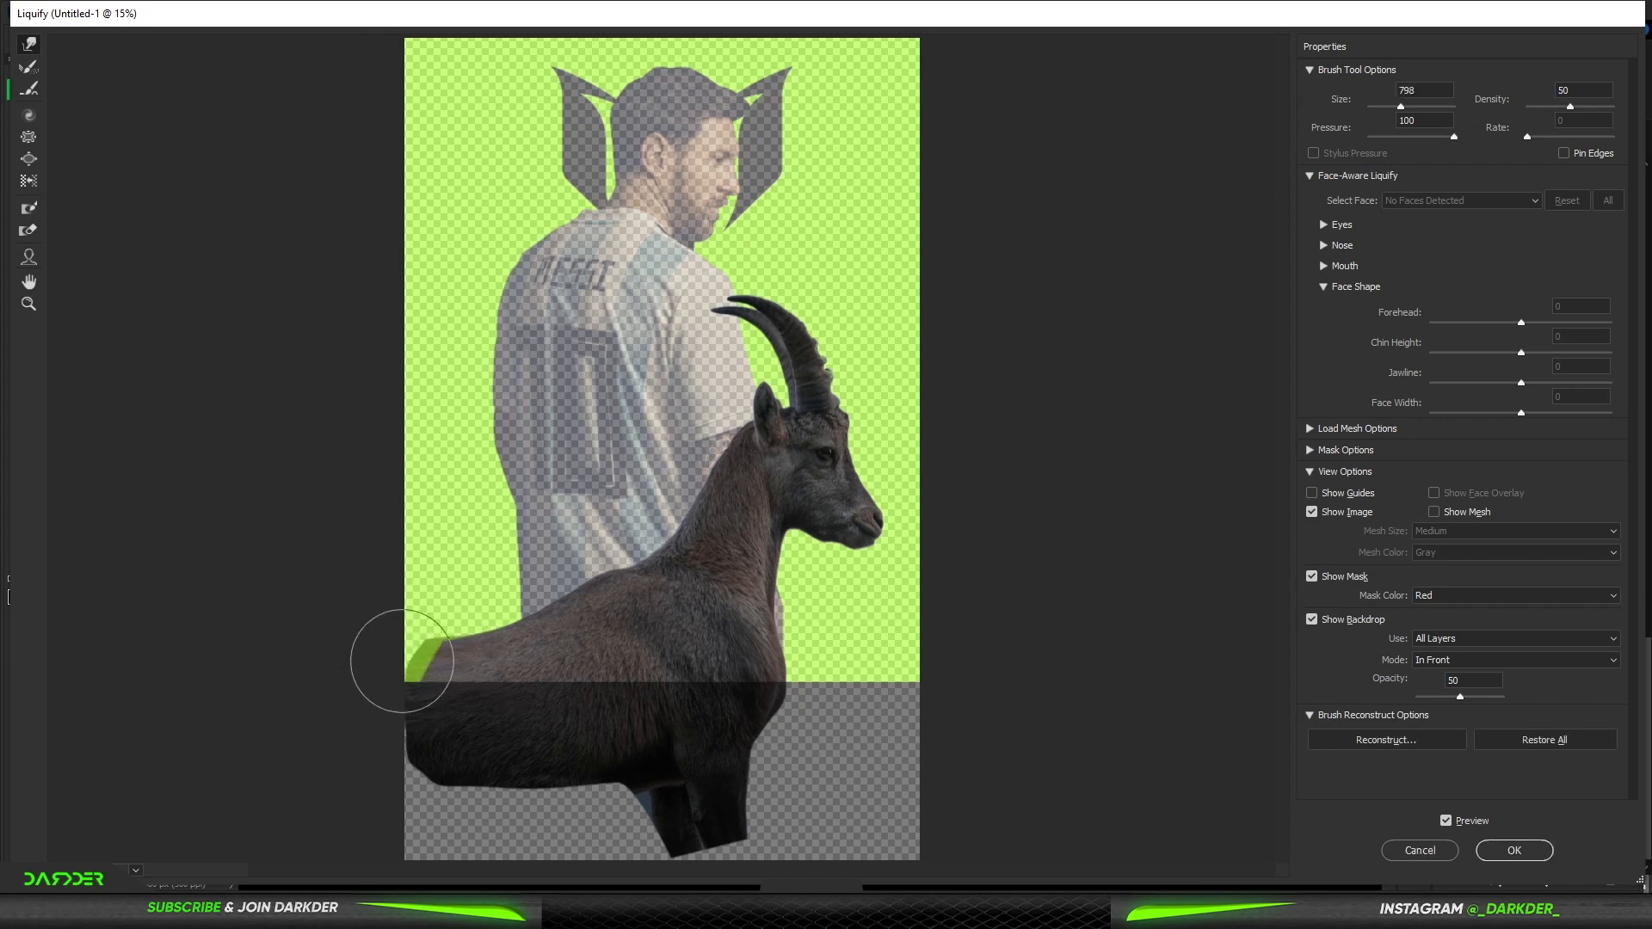
{"action": "left_click_drag", "start_coordinate": [508, 643], "coordinate": [570, 615]}
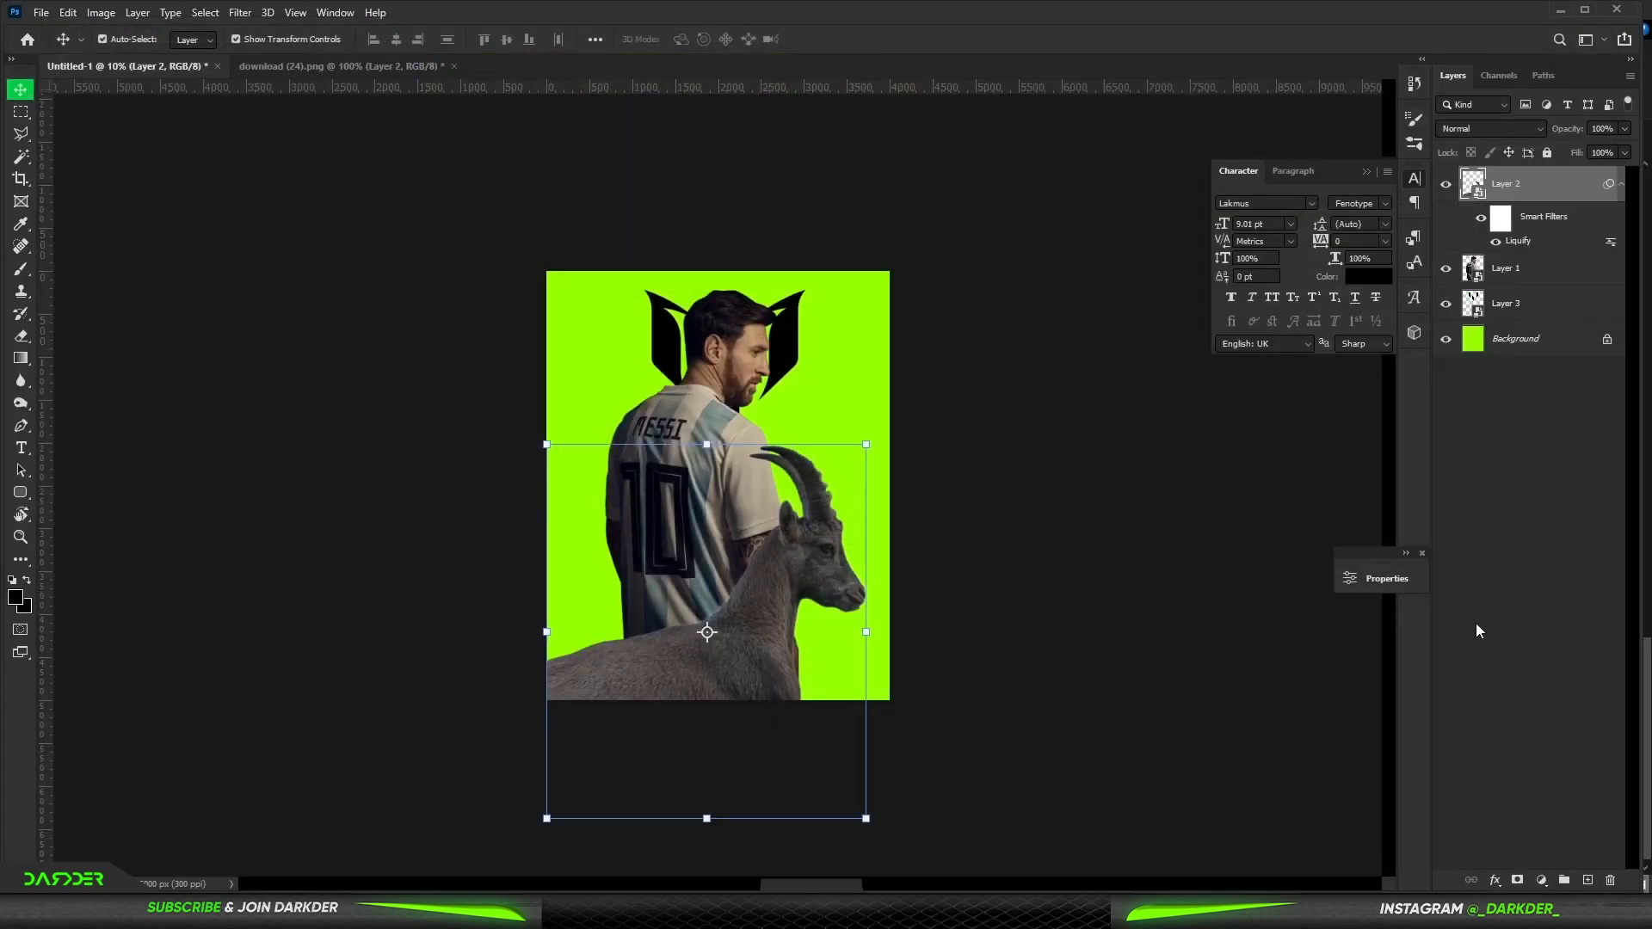
- Add a Solid Color fill layer above the background with the dark colour 0b0b10
{"action": "scroll", "coordinate": [785, 513], "scroll_direction": "up", "scroll_amount": 8}
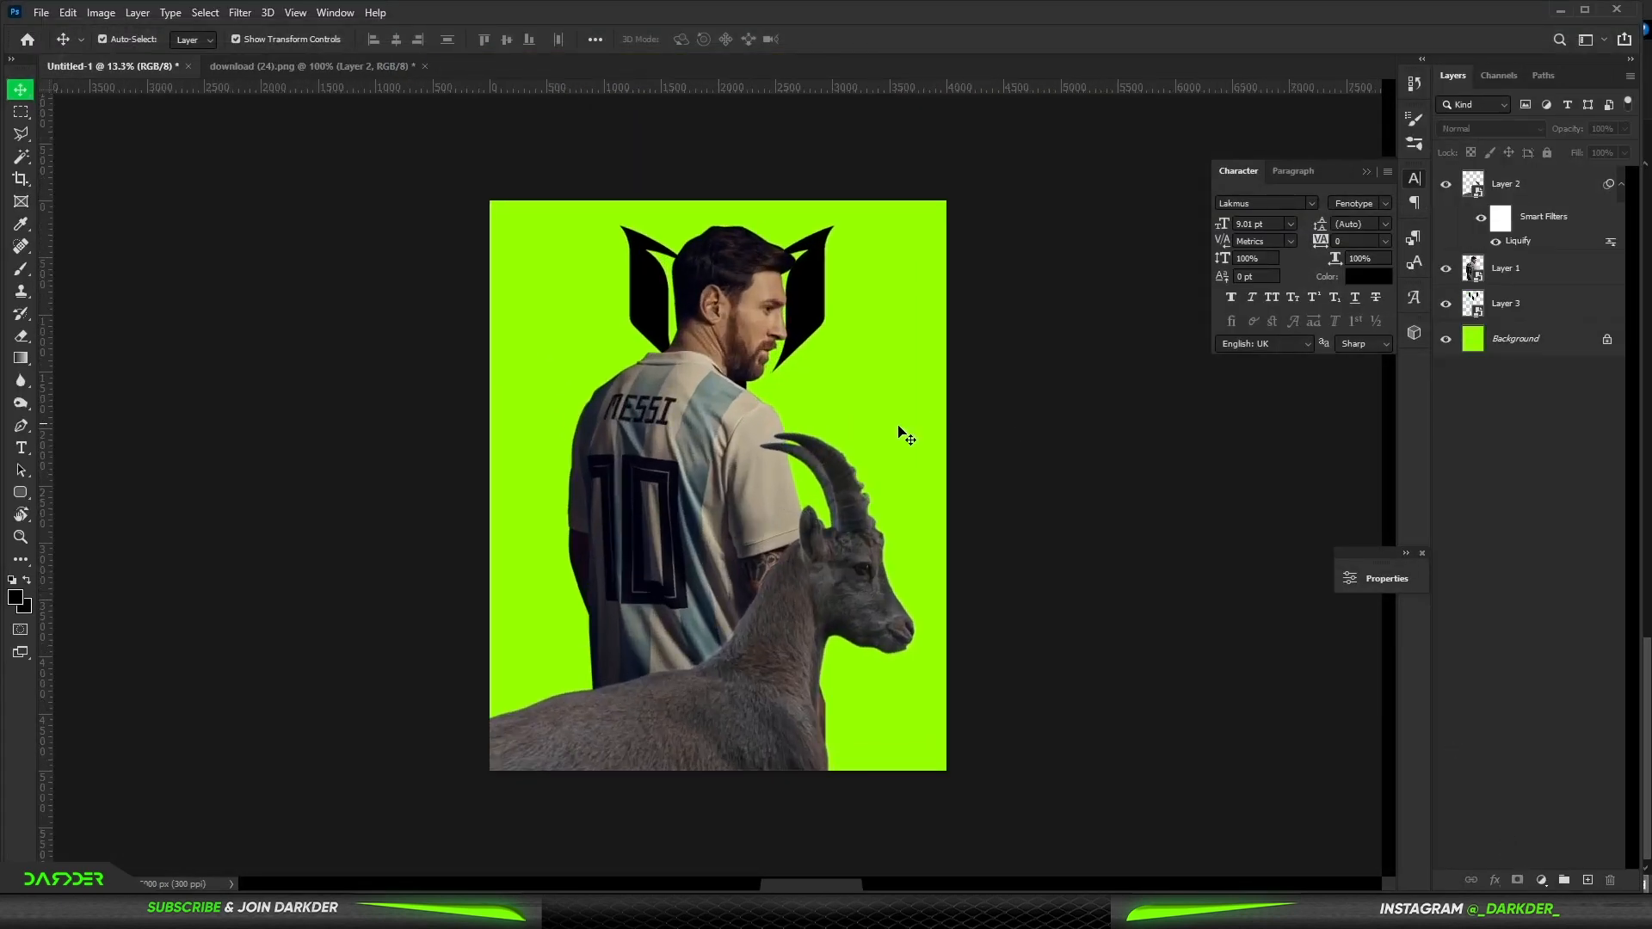
{"action": "left_click", "coordinate": [1516, 342]}
{"action": "left_click", "coordinate": [1541, 880]}
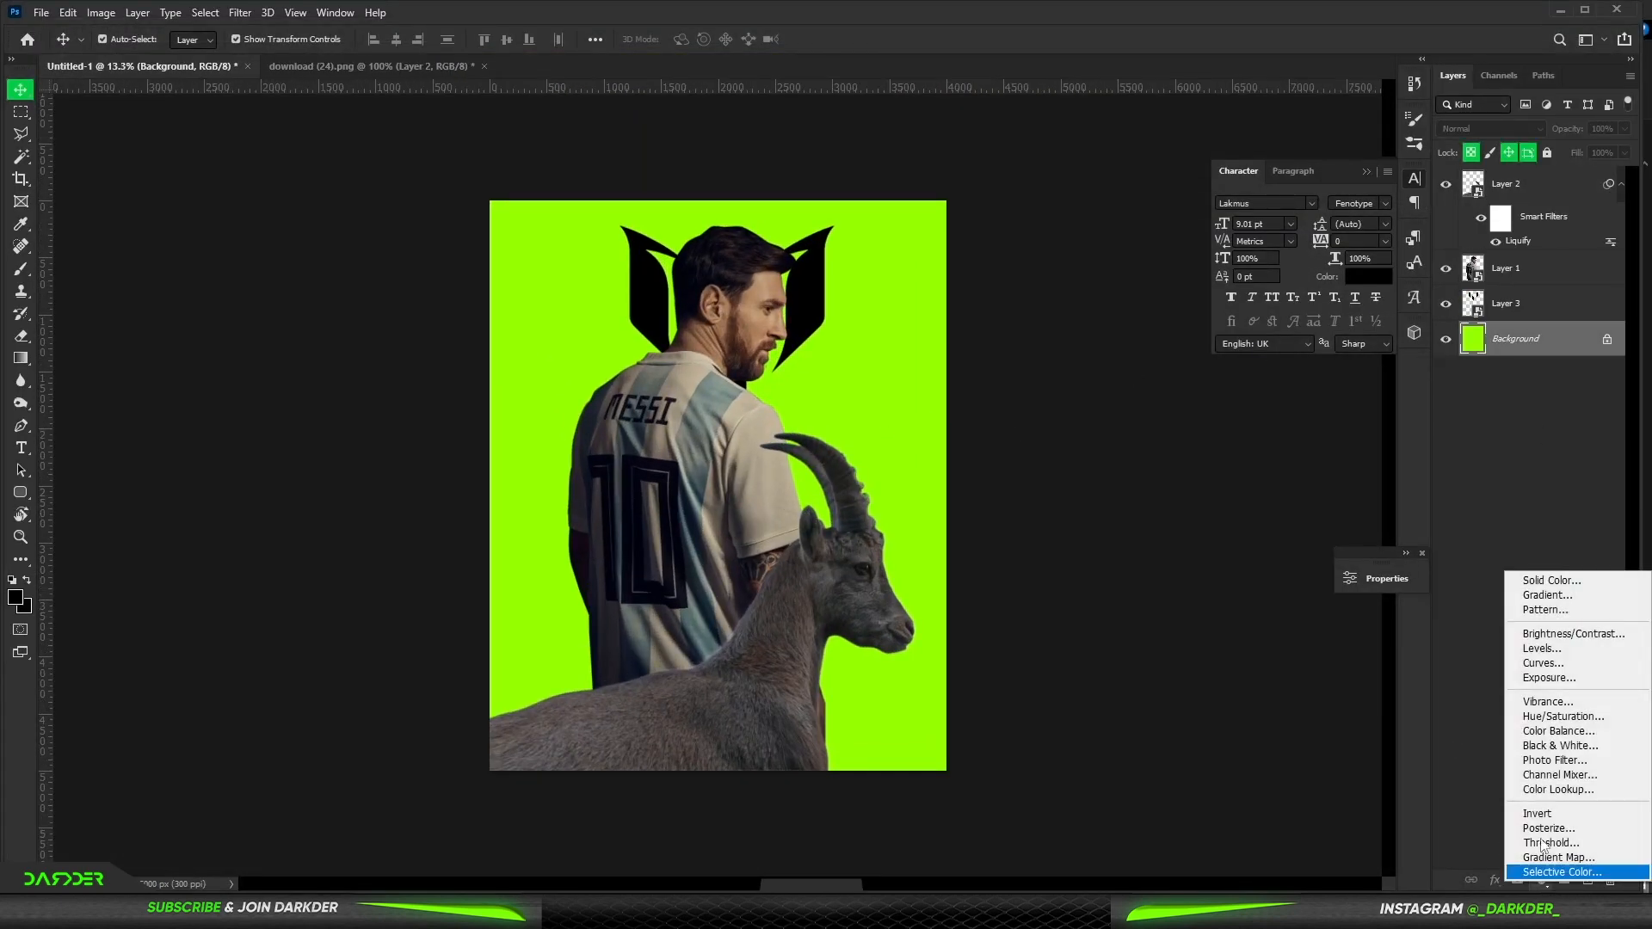
{"action": "left_click", "coordinate": [1547, 581]}
{"action": "left_click", "coordinate": [1363, 662]}
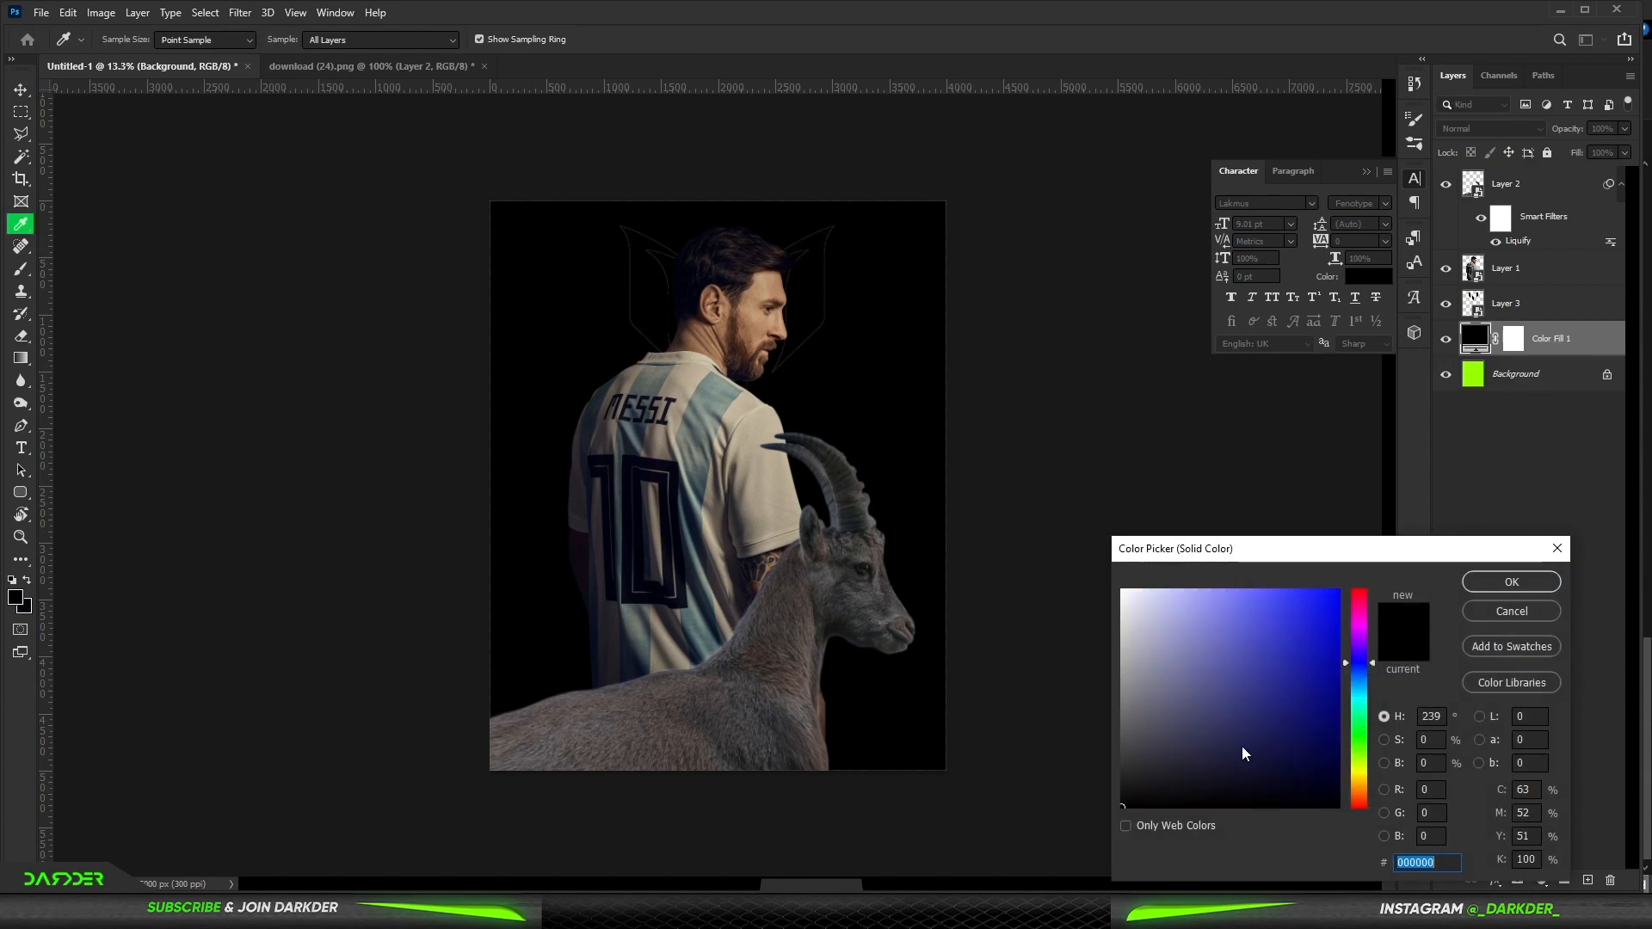
{"action": "left_click", "coordinate": [1212, 789]}
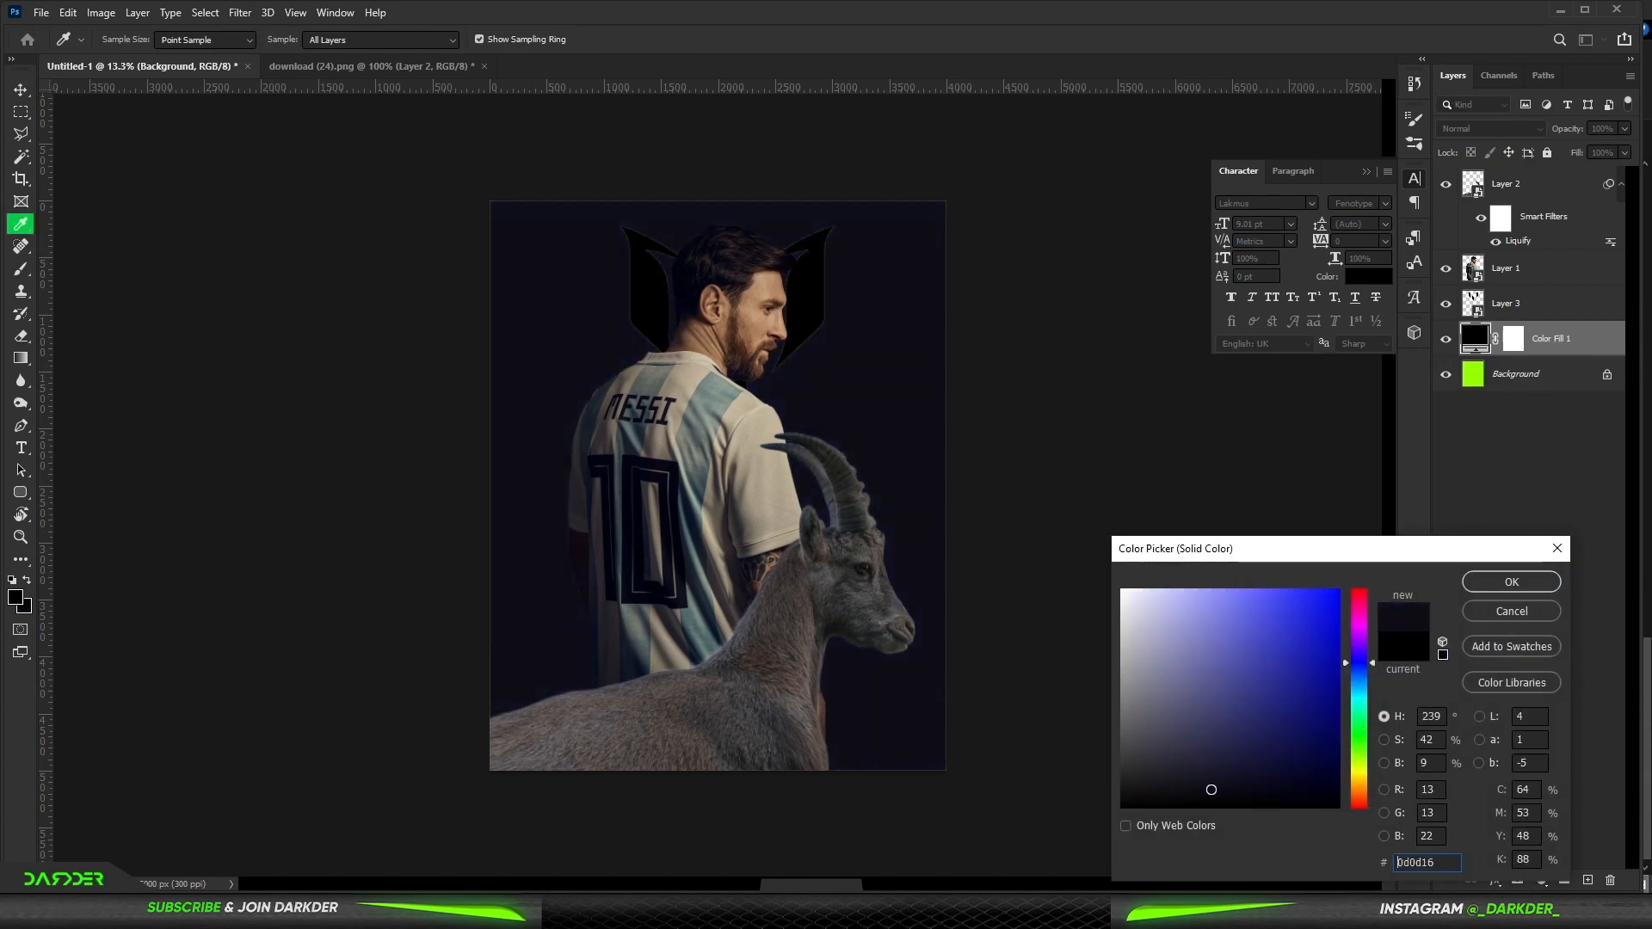
{"action": "left_click", "coordinate": [1495, 587]}
- Give the logo layer a cyan Color Overlay, an Outer Glow of size 121 px and an Inner Glow
{"action": "key", "text": "v"}
{"action": "left_click", "coordinate": [805, 288]}
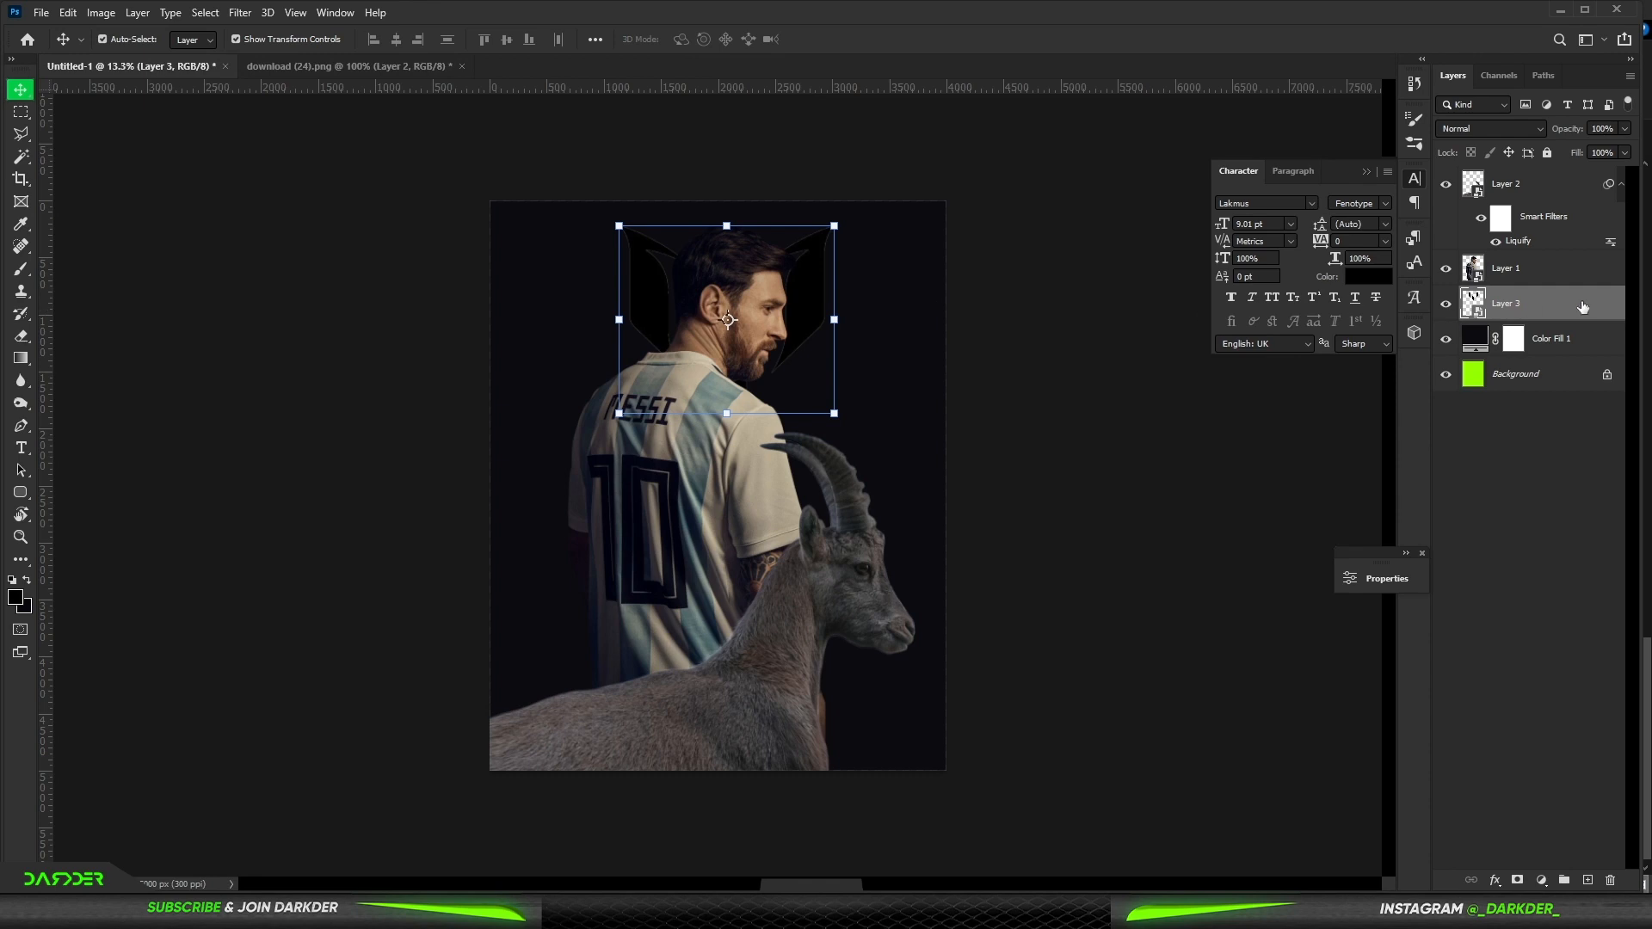
{"action": "double_click", "coordinate": [1583, 306]}
{"action": "left_click", "coordinate": [1039, 692]}
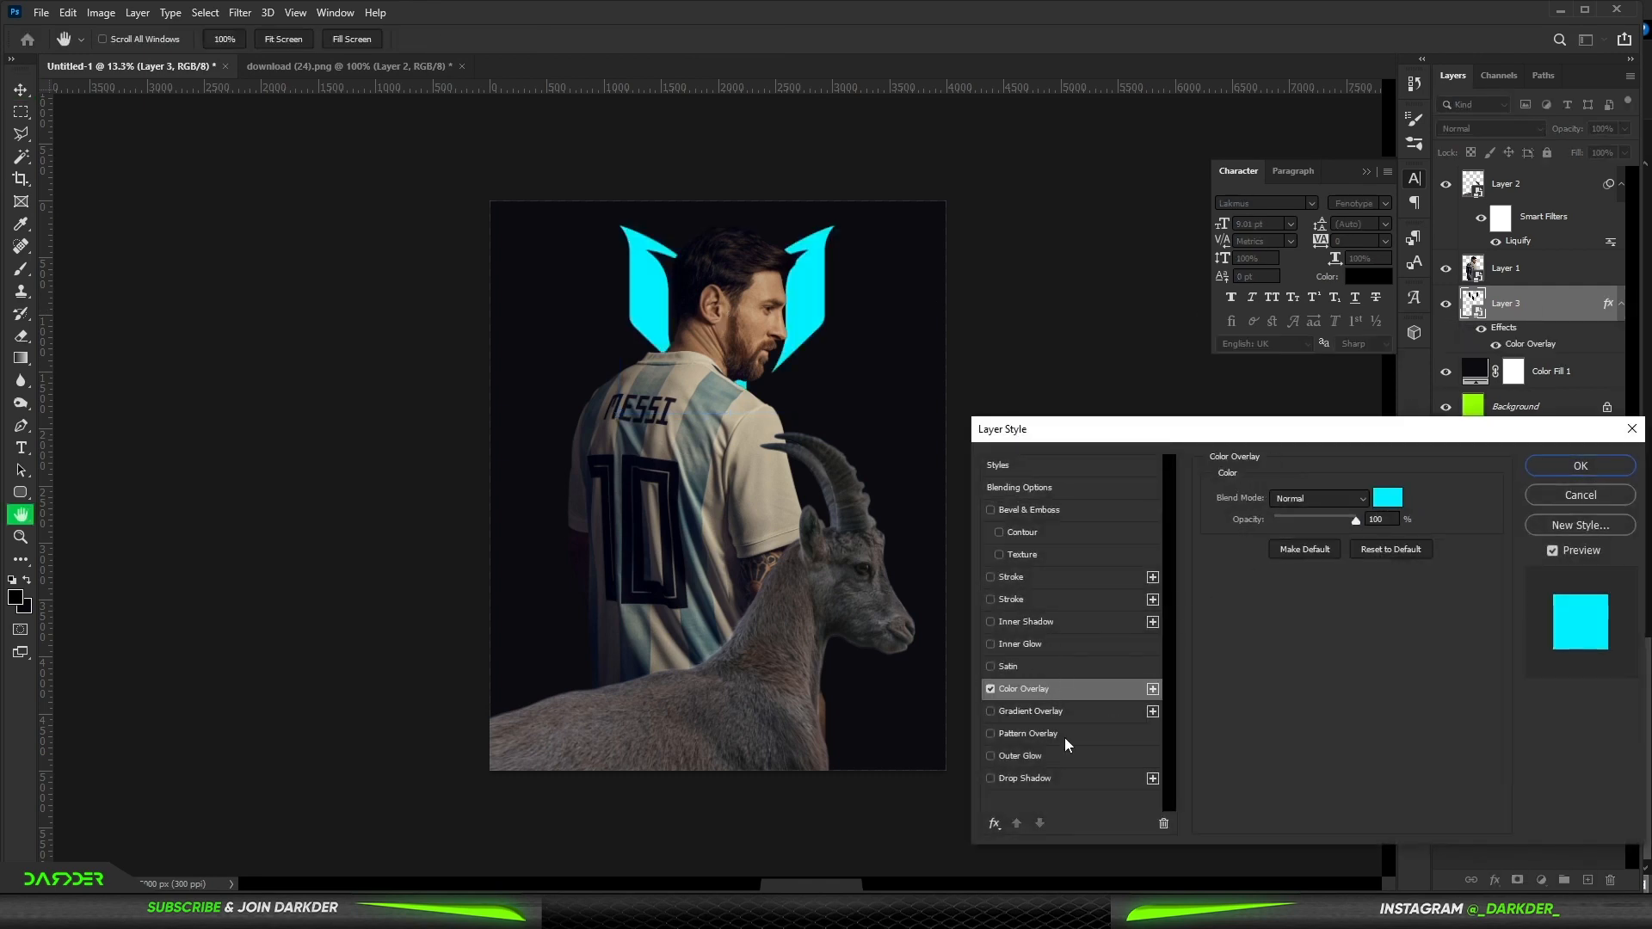
{"action": "left_click", "coordinate": [1035, 756]}
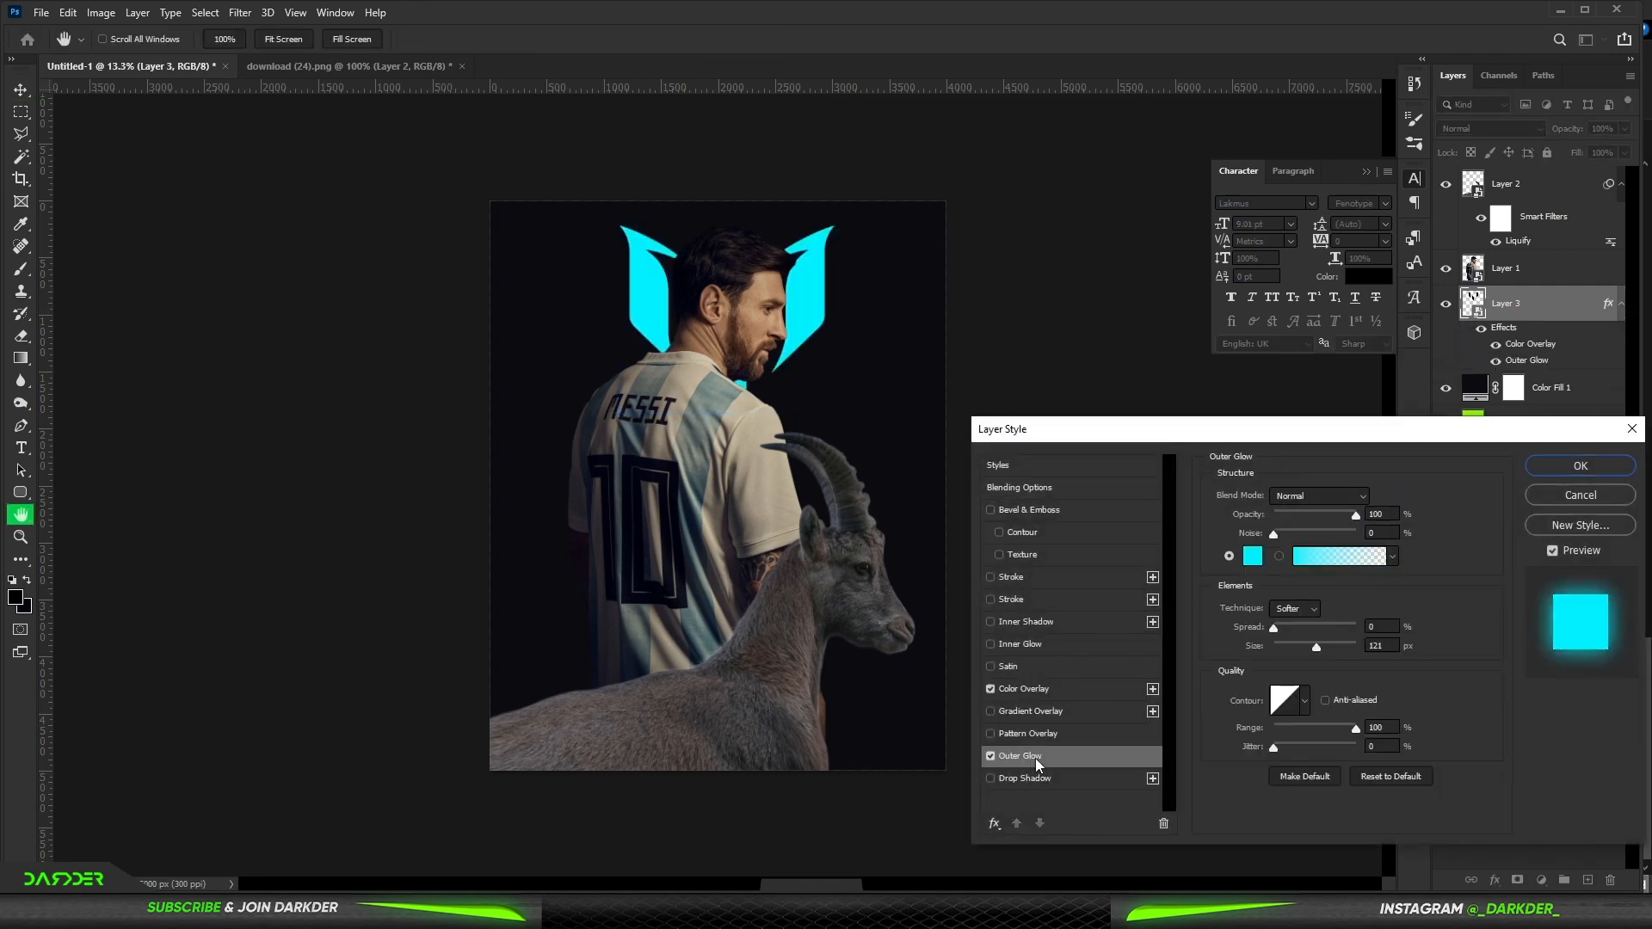
{"action": "left_click", "coordinate": [1049, 643]}
{"action": "left_click", "coordinate": [1580, 466]}
- Add a bright cyan Solid Color fill layer above the logo, set it to Linear Dodge (Add) and invert its mask
{"action": "key", "text": "v"}
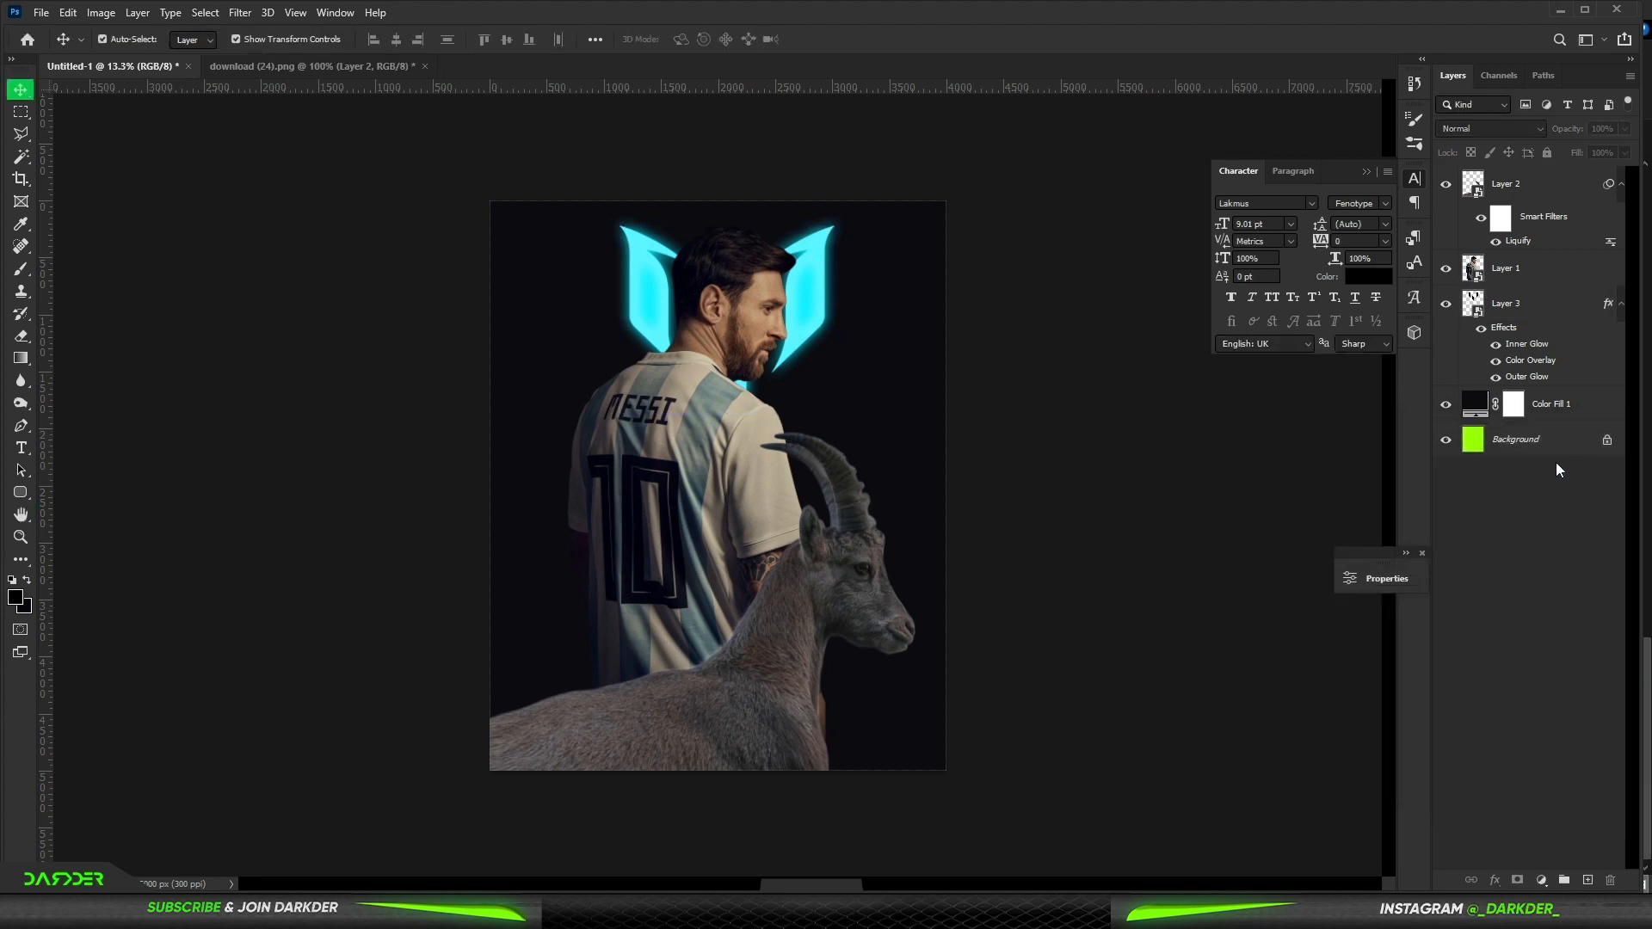
{"action": "key", "text": "ctrl+0"}
{"action": "left_click", "coordinate": [1532, 305]}
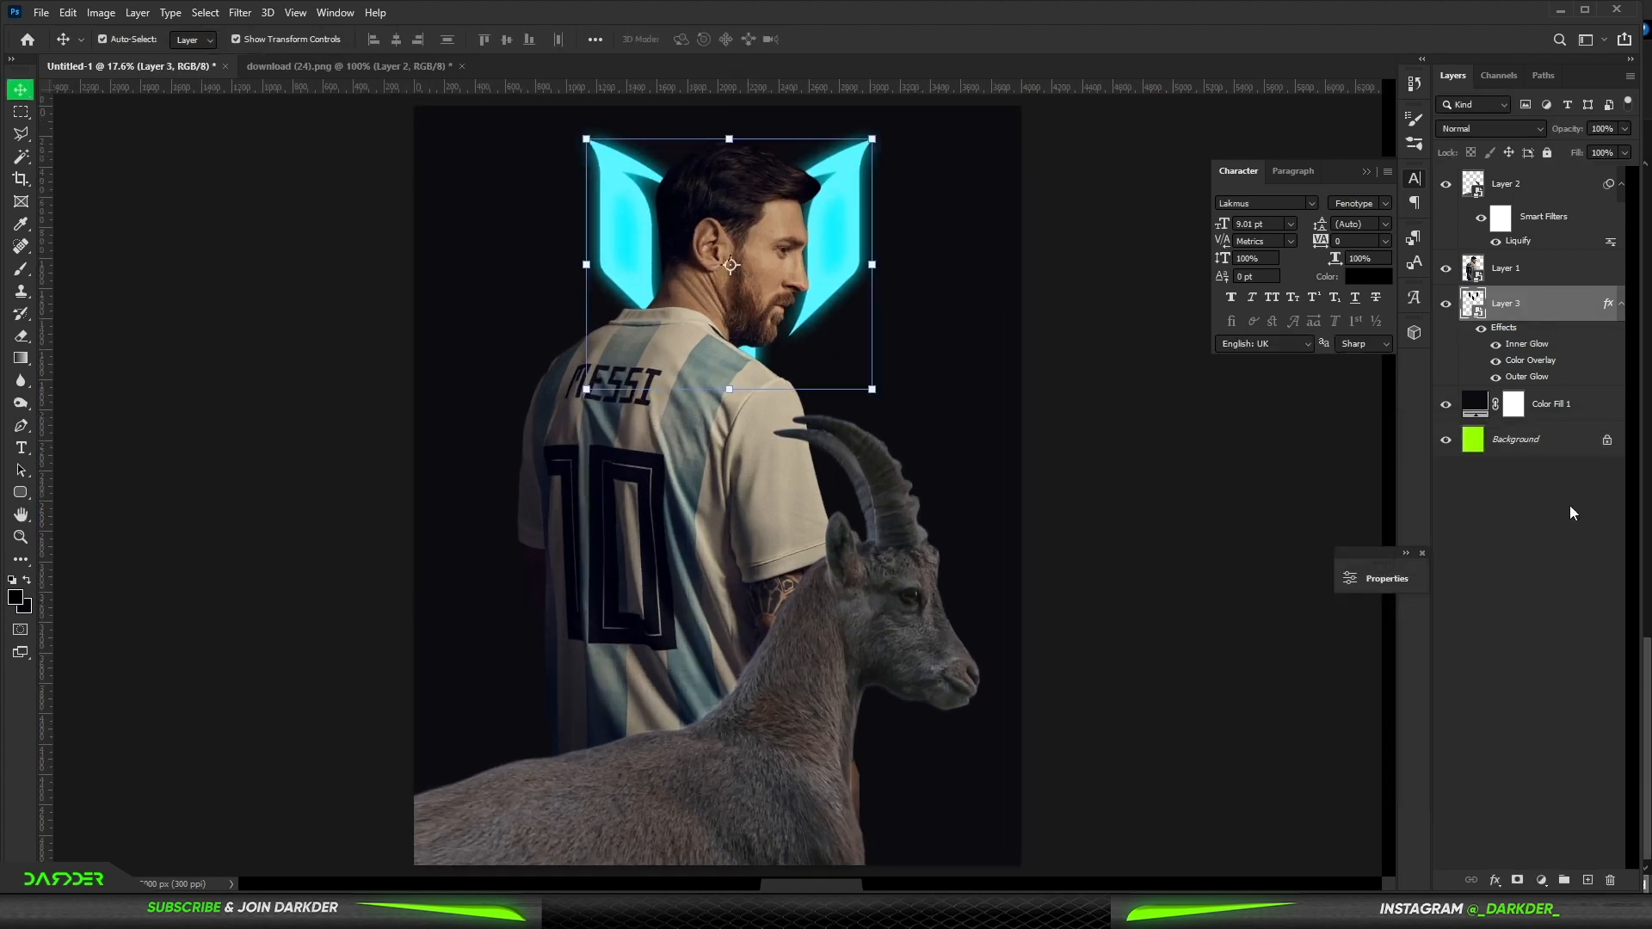
{"action": "left_click", "coordinate": [1541, 879]}
{"action": "left_click", "coordinate": [1556, 575]}
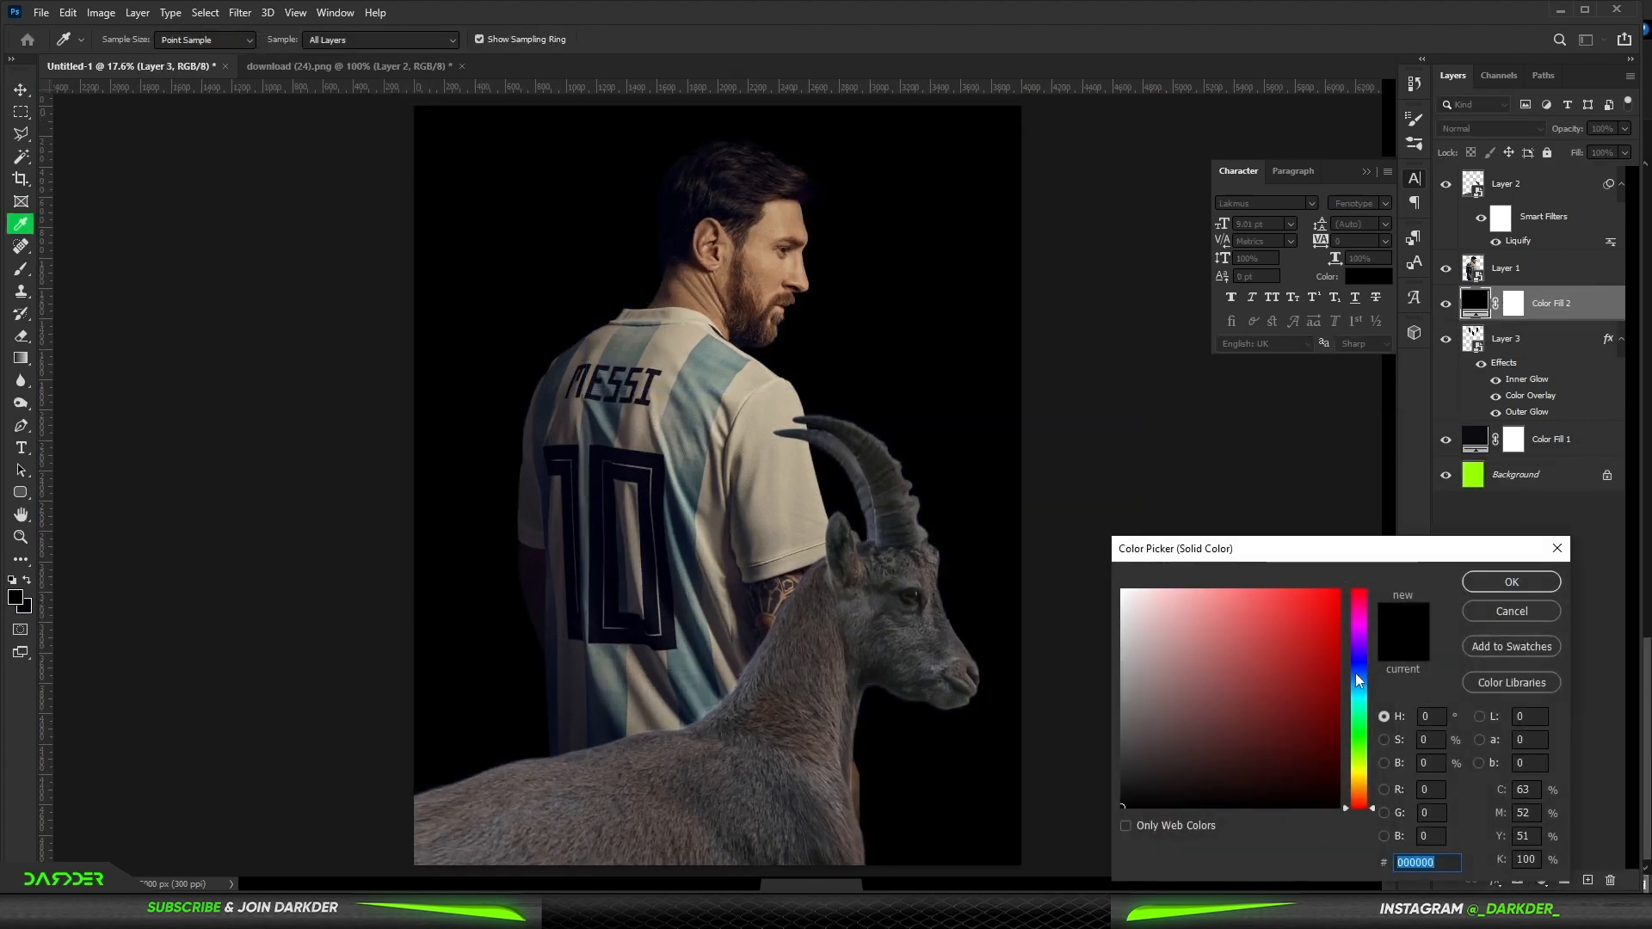
{"action": "left_click", "coordinate": [1358, 688]}
{"action": "left_click", "coordinate": [1323, 598]}
{"action": "left_click", "coordinate": [1512, 582]}
{"action": "left_click", "coordinate": [1488, 128]}
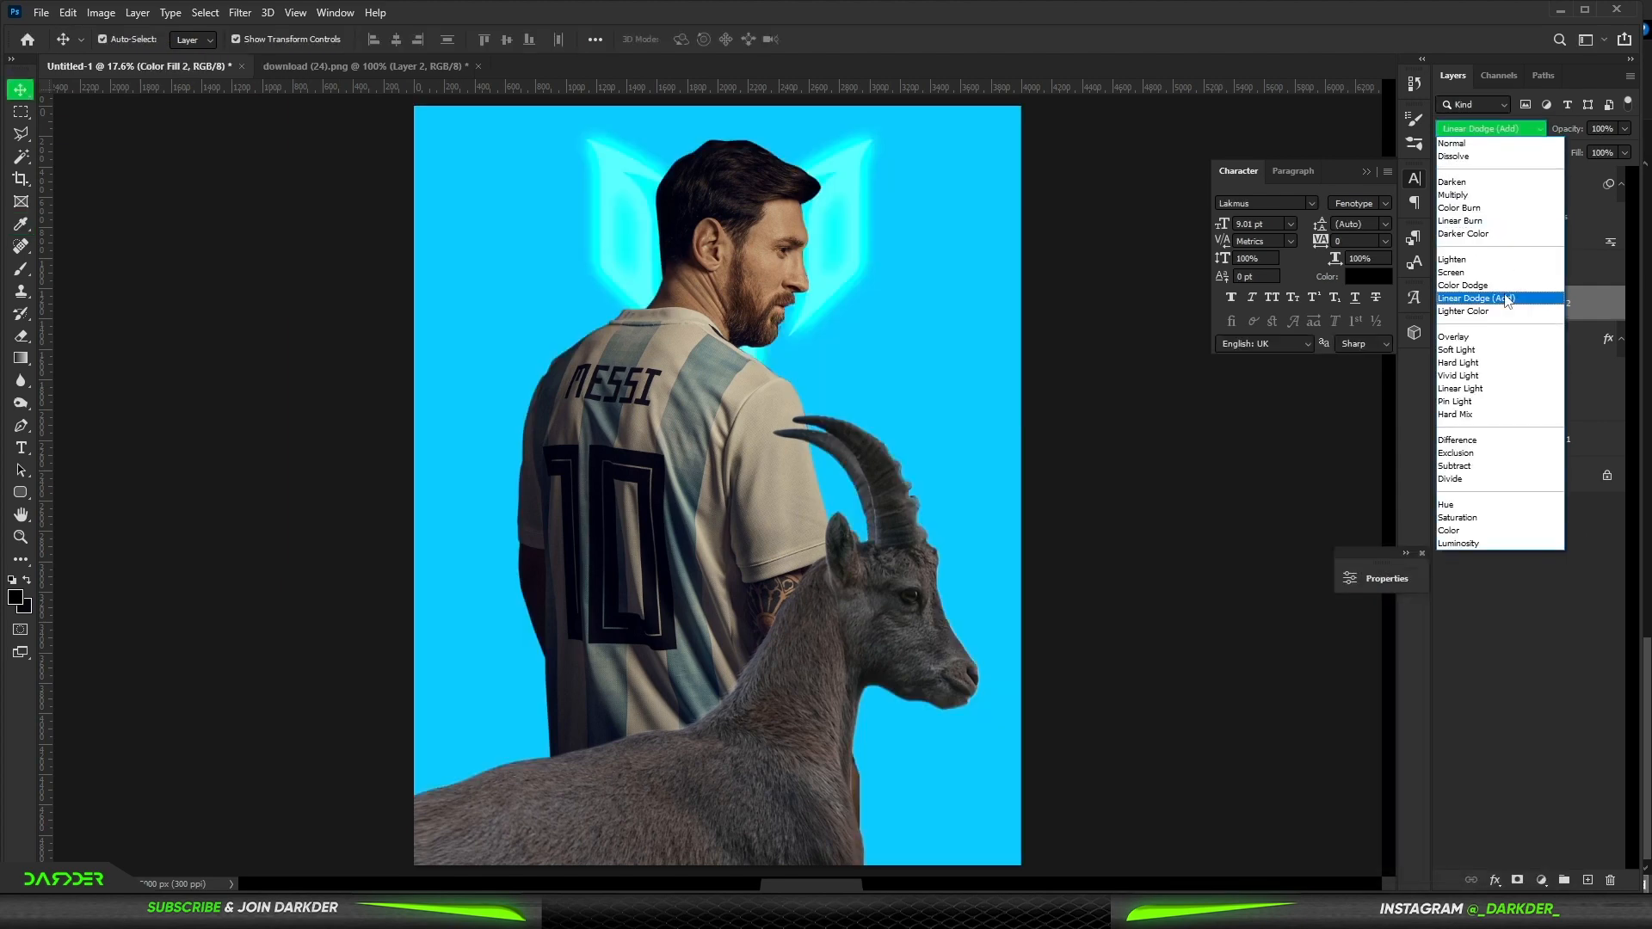
{"action": "left_click", "coordinate": [1506, 293]}
{"action": "key", "text": "ctrl+i"}
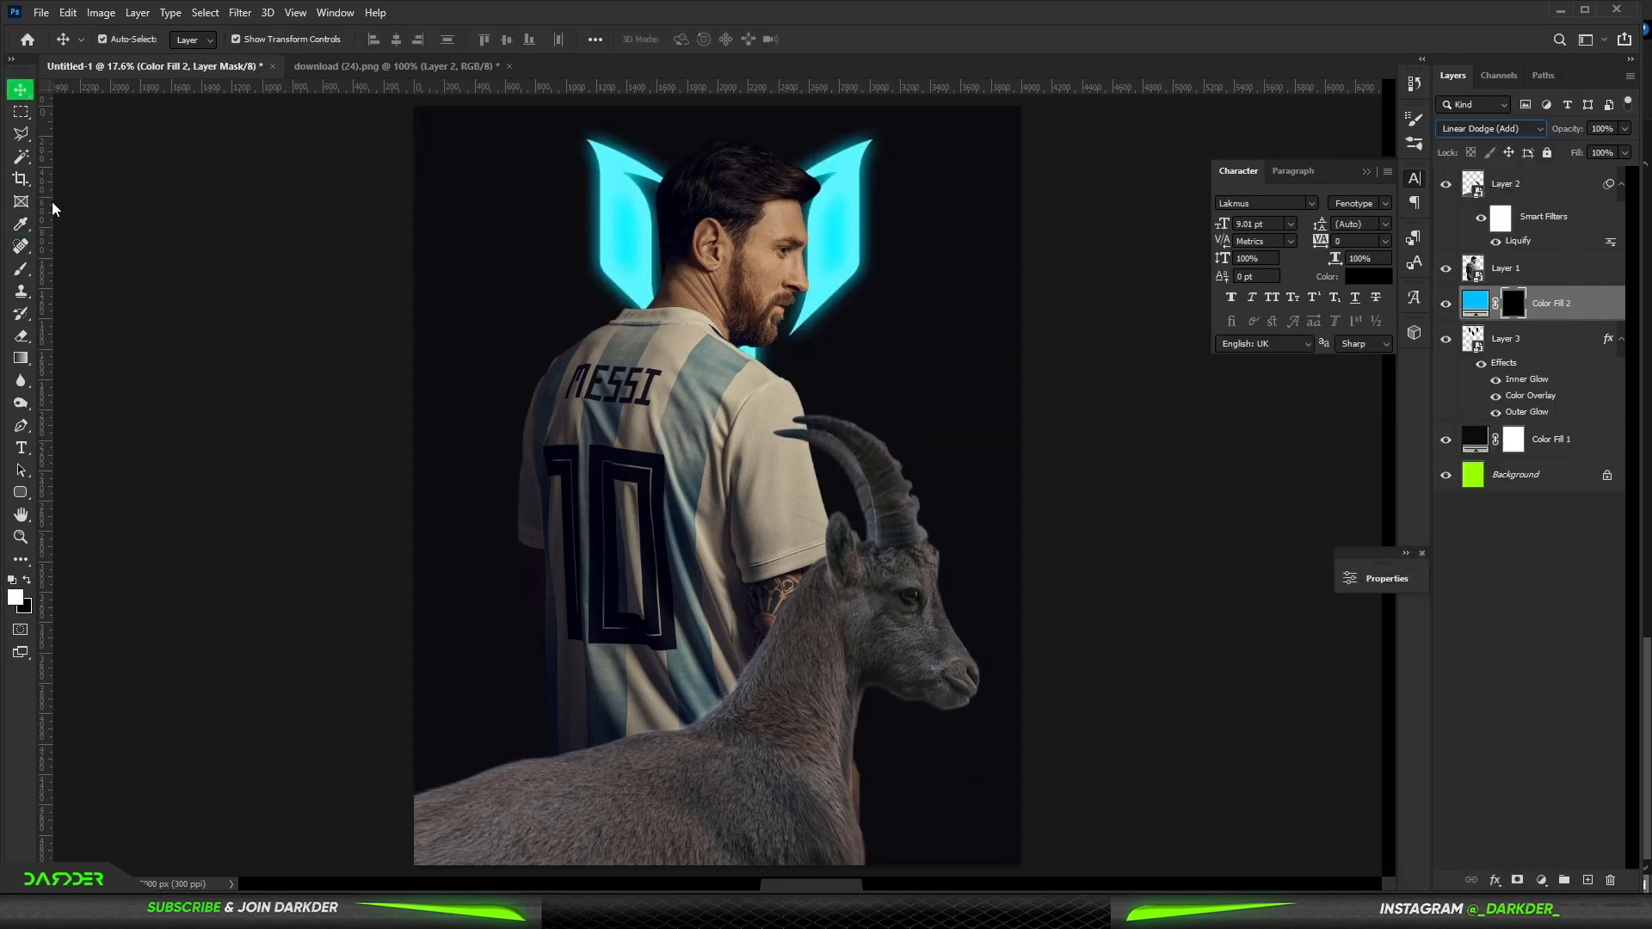
- Paint the cyan fill layer's mask with a large soft round brush around Messi's head and shoulder
{"action": "left_click", "coordinate": [22, 269]}
{"action": "right_click", "coordinate": [550, 355]}
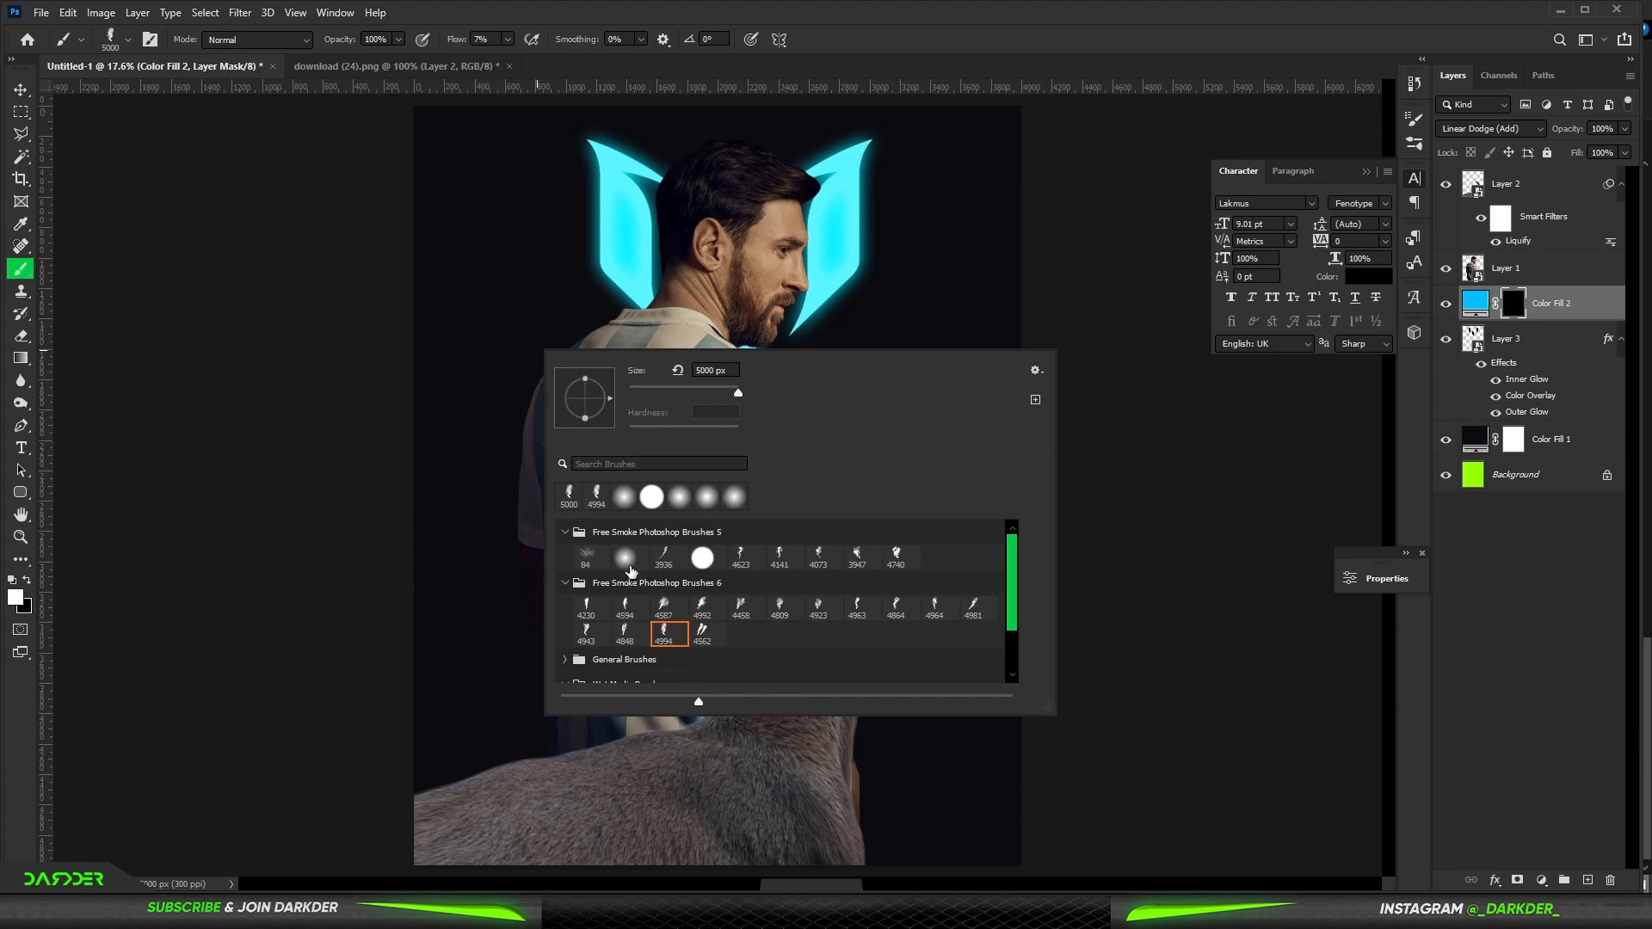
{"action": "left_click", "coordinate": [625, 499]}
{"action": "left_click", "coordinate": [577, 170]}
{"action": "scroll", "coordinate": [712, 271], "scroll_direction": "down", "scroll_amount": 3}
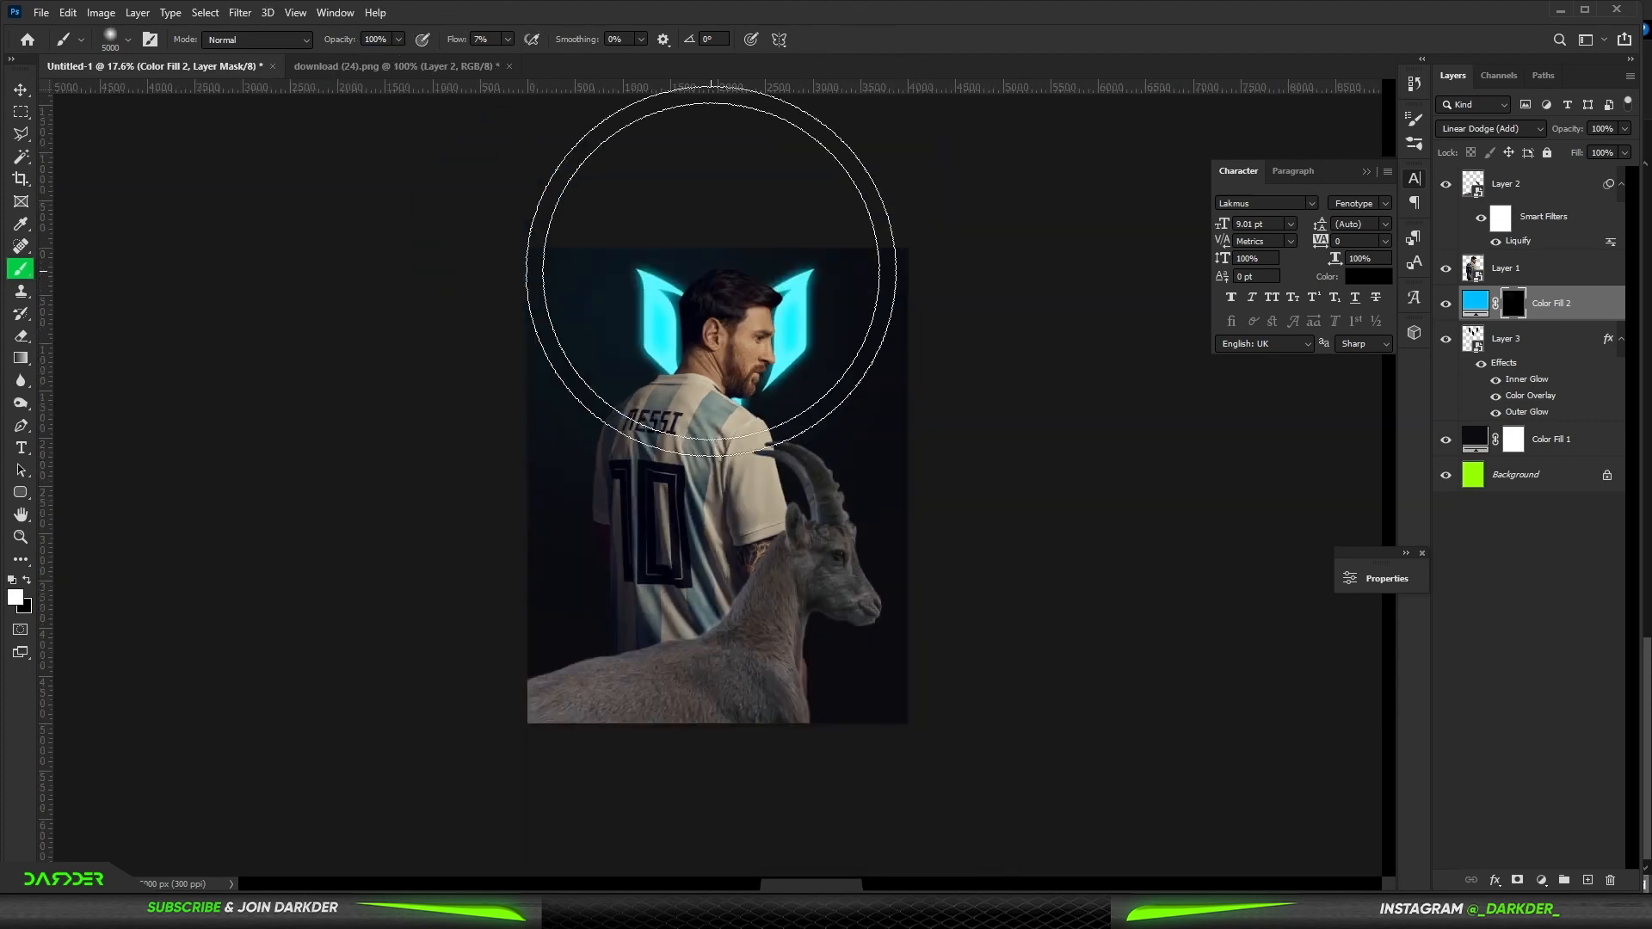
{"action": "key", "text": "ctrl+z"}
{"action": "scroll", "coordinate": [731, 247], "scroll_direction": "up", "scroll_amount": 6}
{"action": "mouse_move", "coordinate": [766, 234]}
{"action": "left_mouse_down"}
{"action": "mouse_move", "coordinate": [574, 284]}
{"action": "mouse_move", "coordinate": [625, 237]}
{"action": "mouse_move", "coordinate": [849, 267]}
{"action": "mouse_move", "coordinate": [835, 269]}
{"action": "left_mouse_up"}
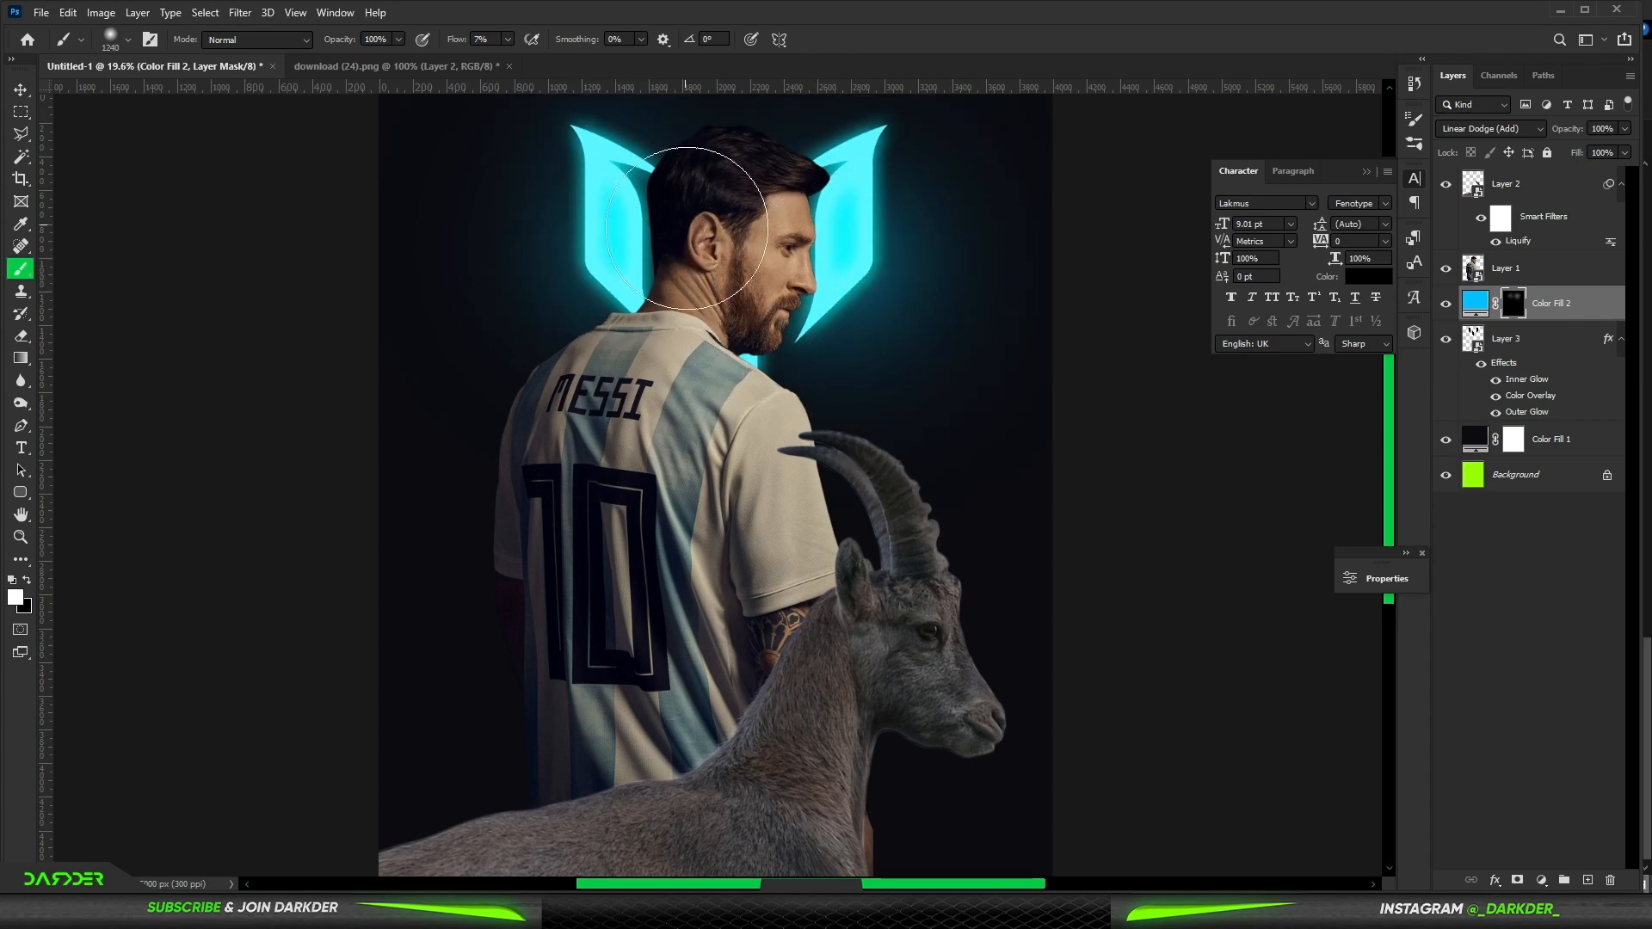
{"action": "mouse_move", "coordinate": [728, 331]}
{"action": "left_mouse_down"}
{"action": "mouse_move", "coordinate": [588, 366]}
{"action": "mouse_move", "coordinate": [777, 381]}
{"action": "mouse_move", "coordinate": [807, 358]}
{"action": "left_mouse_up"}
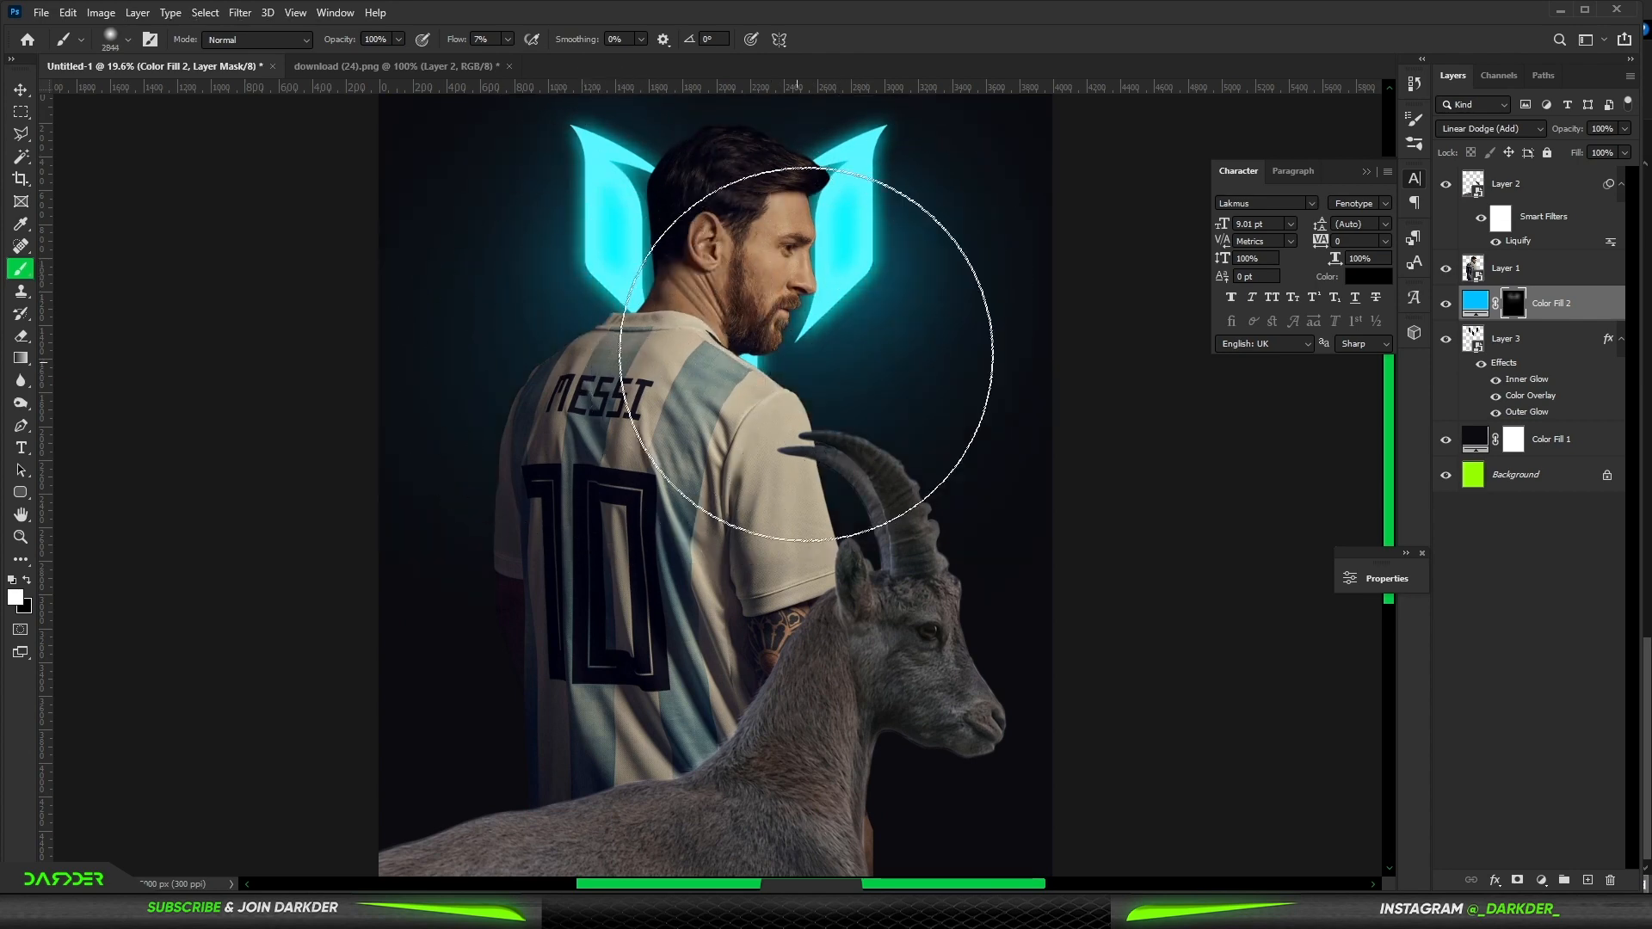
{"action": "scroll", "coordinate": [801, 356], "scroll_direction": "down", "scroll_amount": 6}
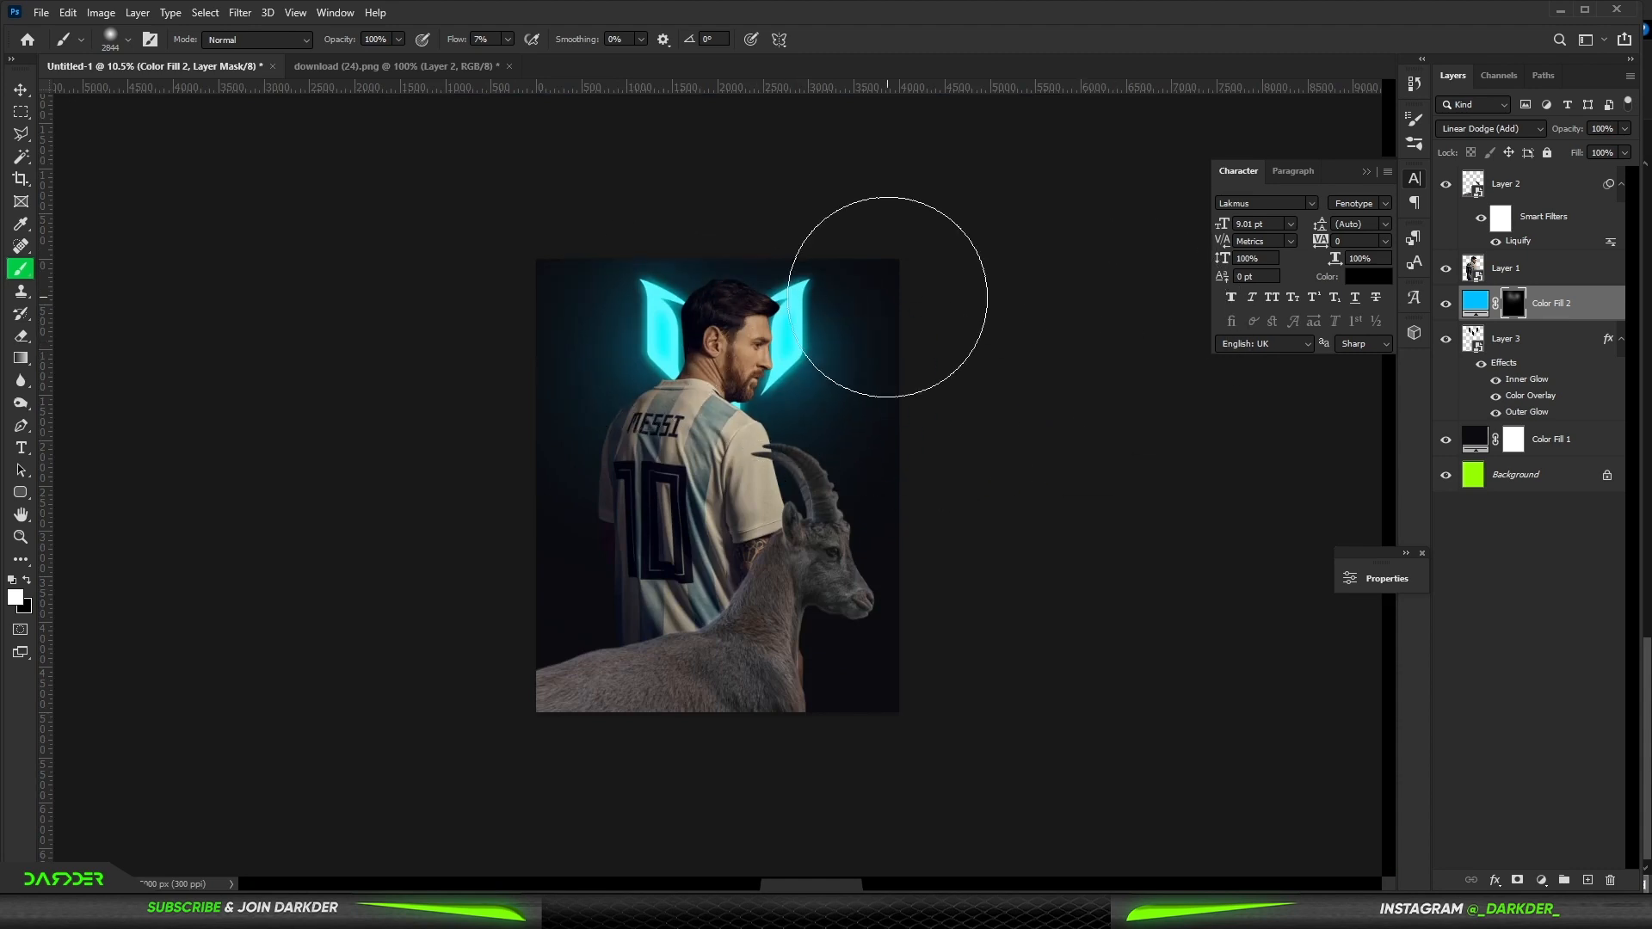
- Add a new empty layer above the cyan fill layer
{"action": "left_click", "coordinate": [28, 94]}
{"action": "left_click", "coordinate": [1527, 662]}
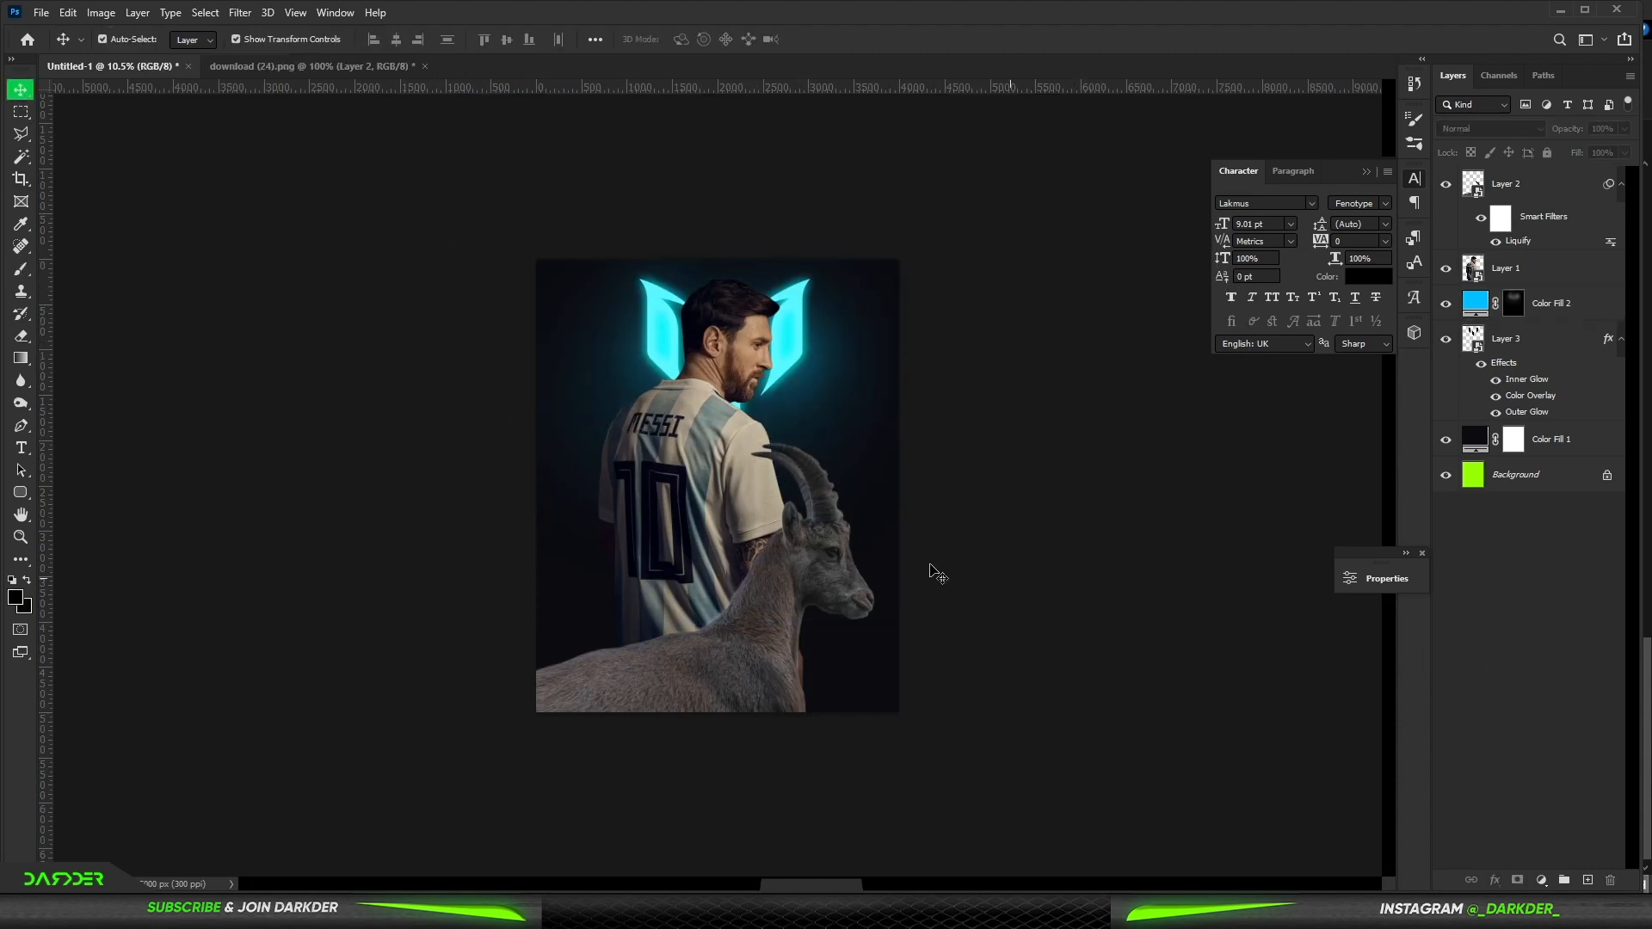
{"action": "scroll", "coordinate": [869, 570], "scroll_direction": "up", "scroll_amount": 2}
{"action": "left_click", "coordinate": [804, 591]}
{"action": "left_click", "coordinate": [1523, 599]}
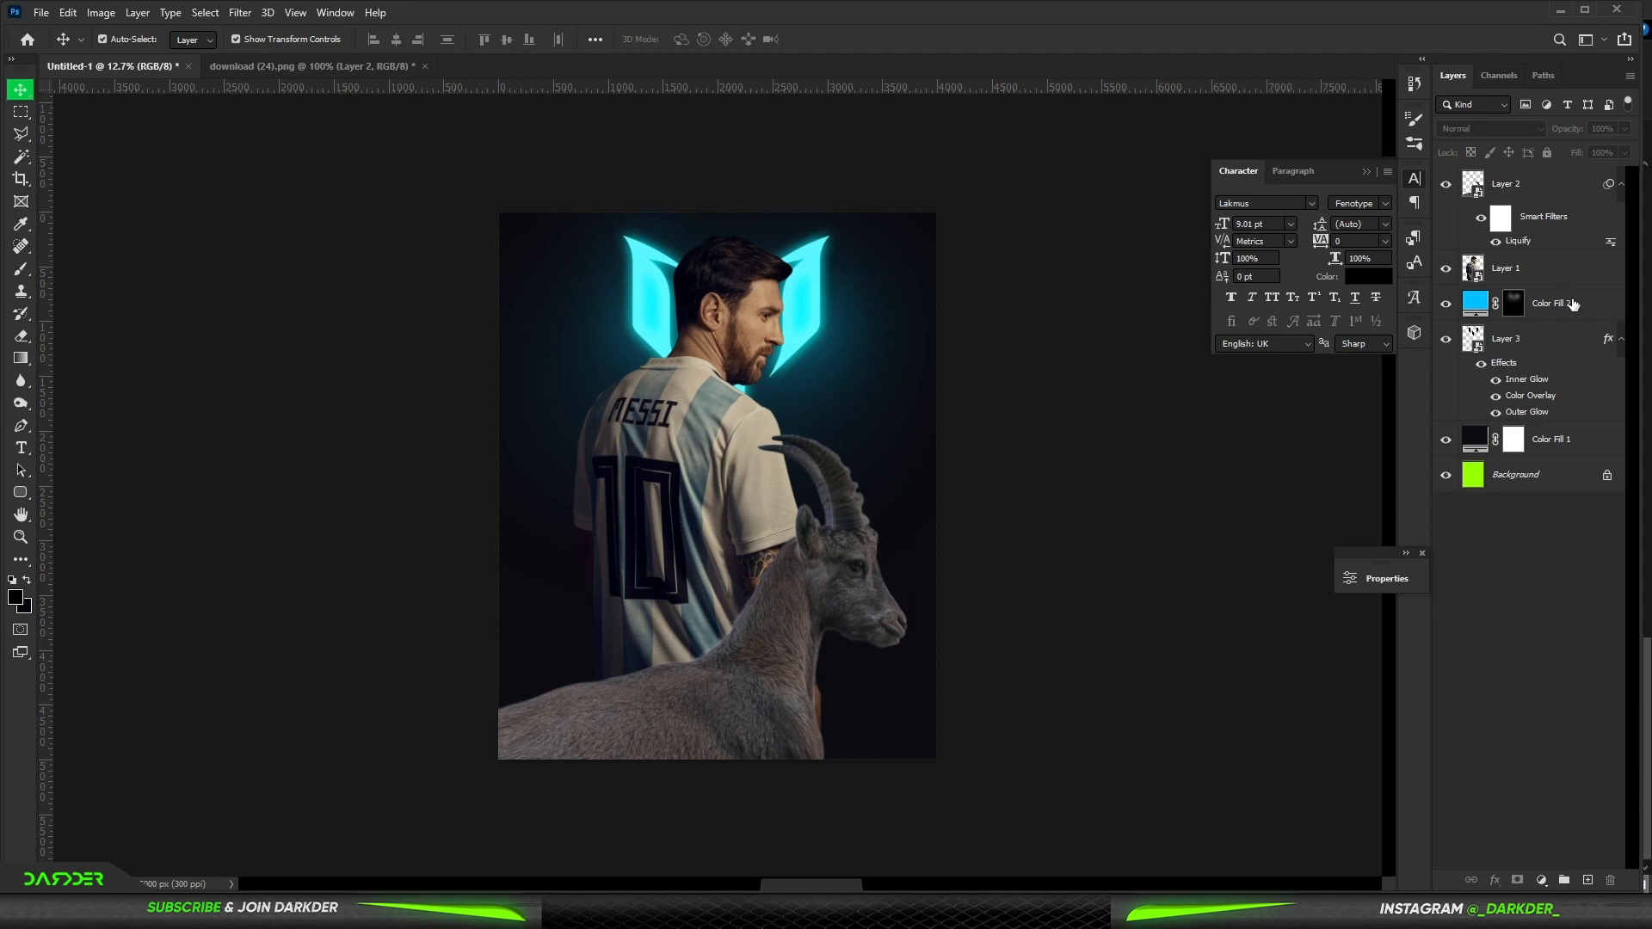
{"action": "left_click", "coordinate": [1573, 305]}
{"action": "left_click", "coordinate": [1588, 881]}
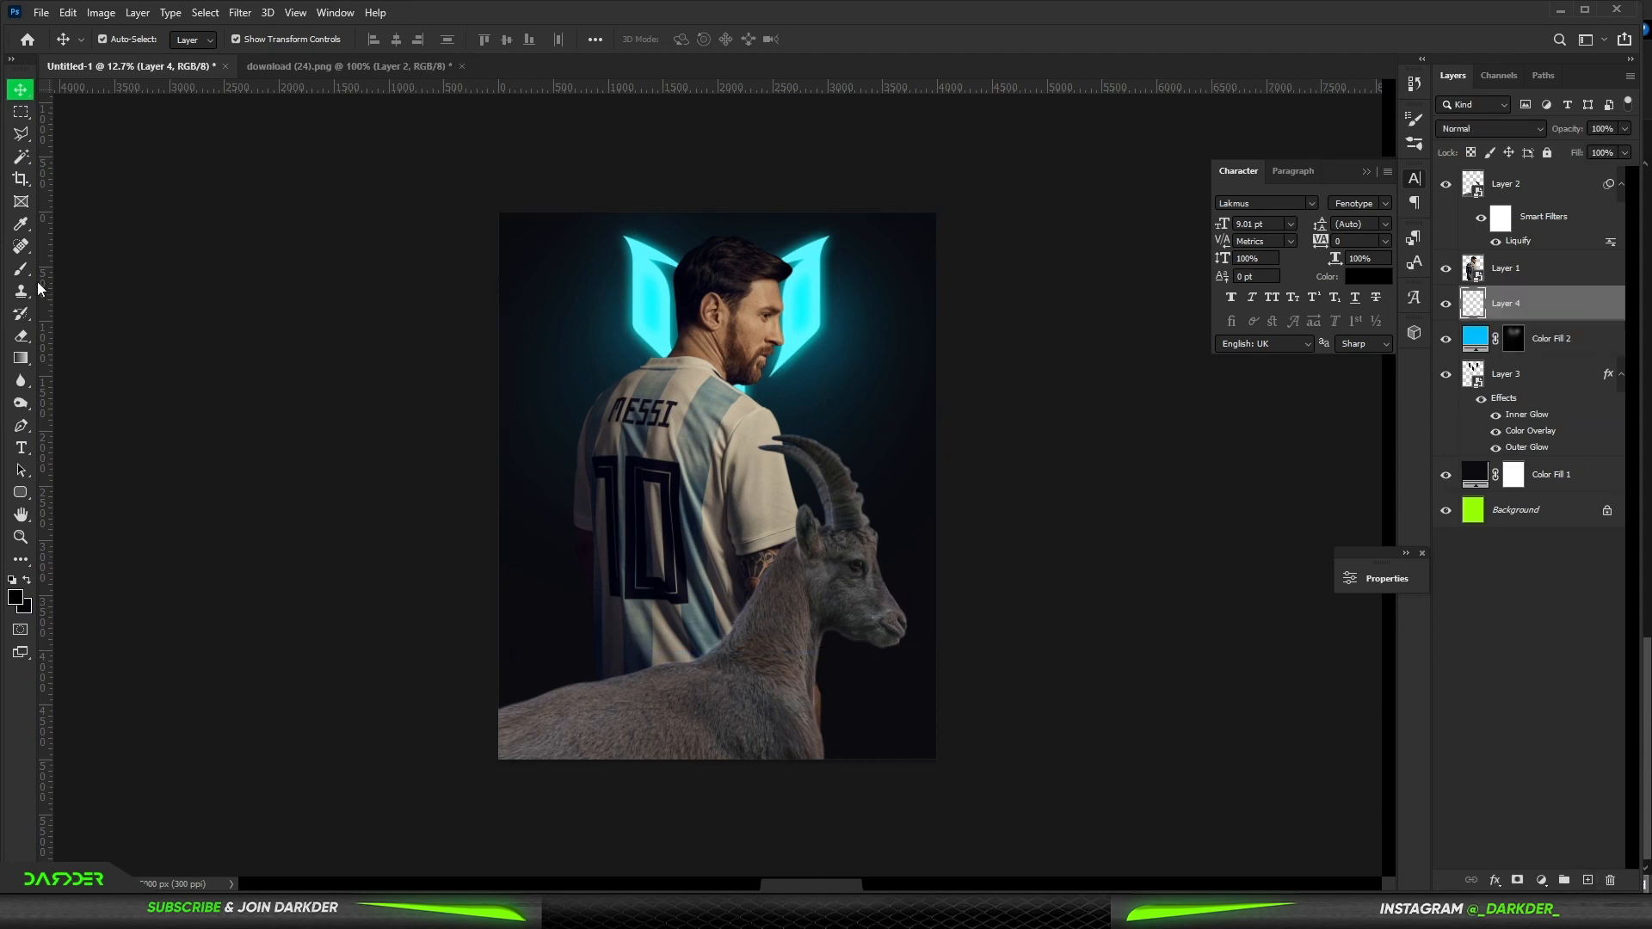
- Choose the 4994 smoke brush in cyan and lower the brush flow to 3%
{"action": "key", "text": "b"}
{"action": "right_click", "coordinate": [776, 465]}
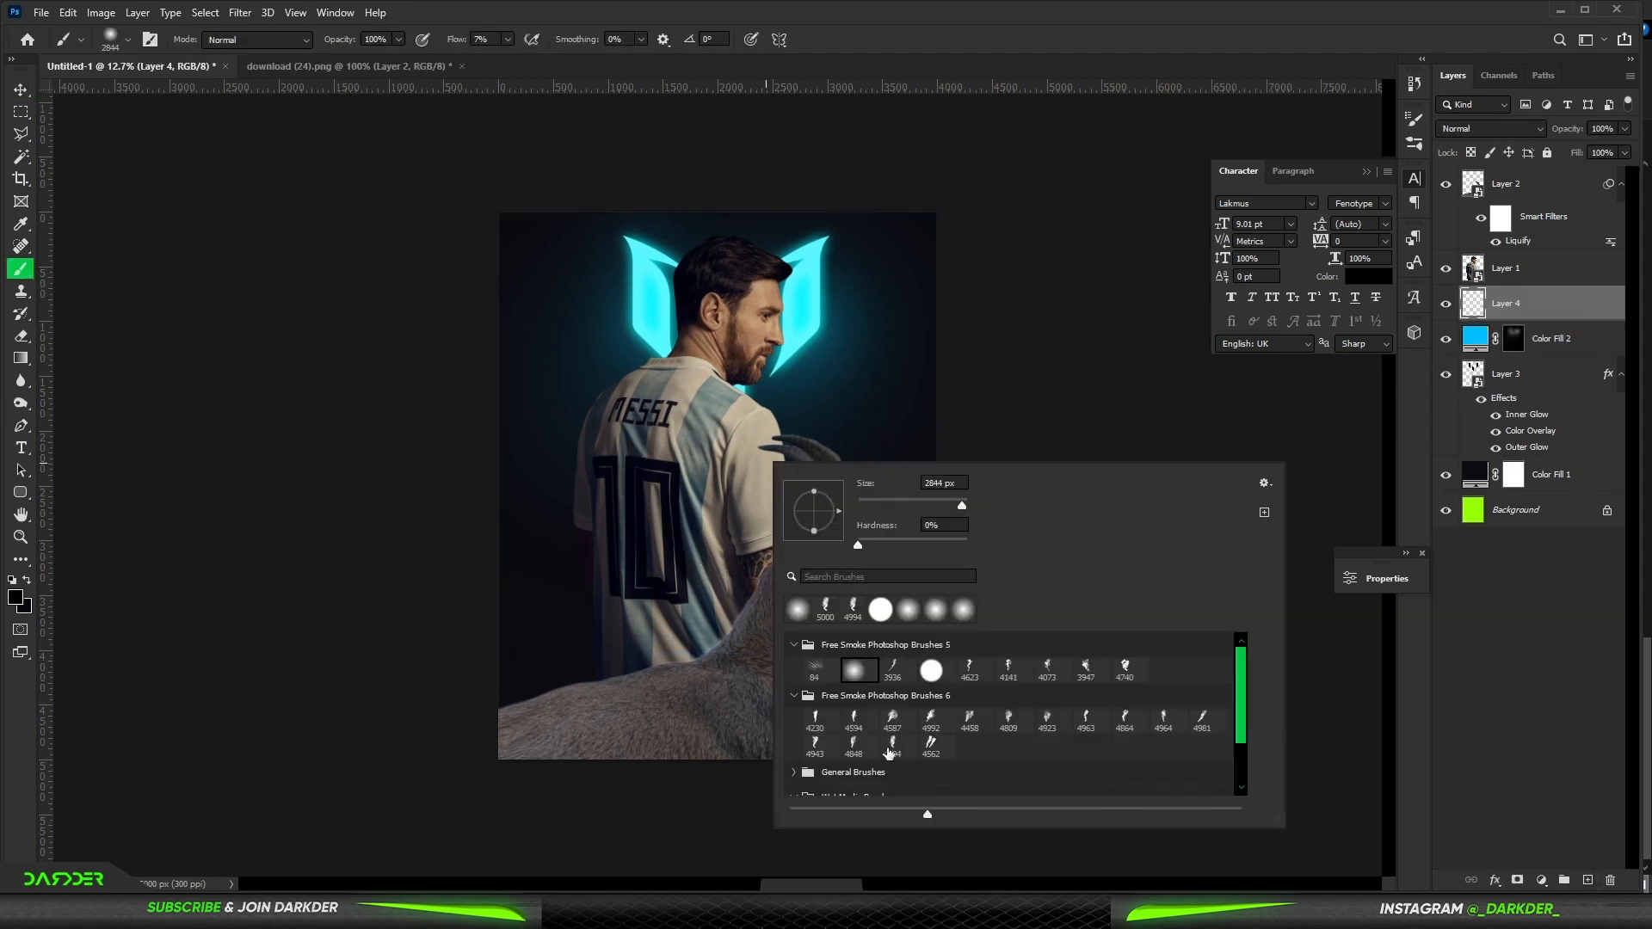
{"action": "left_click_drag", "start_coordinate": [460, 41], "coordinate": [456, 41]}
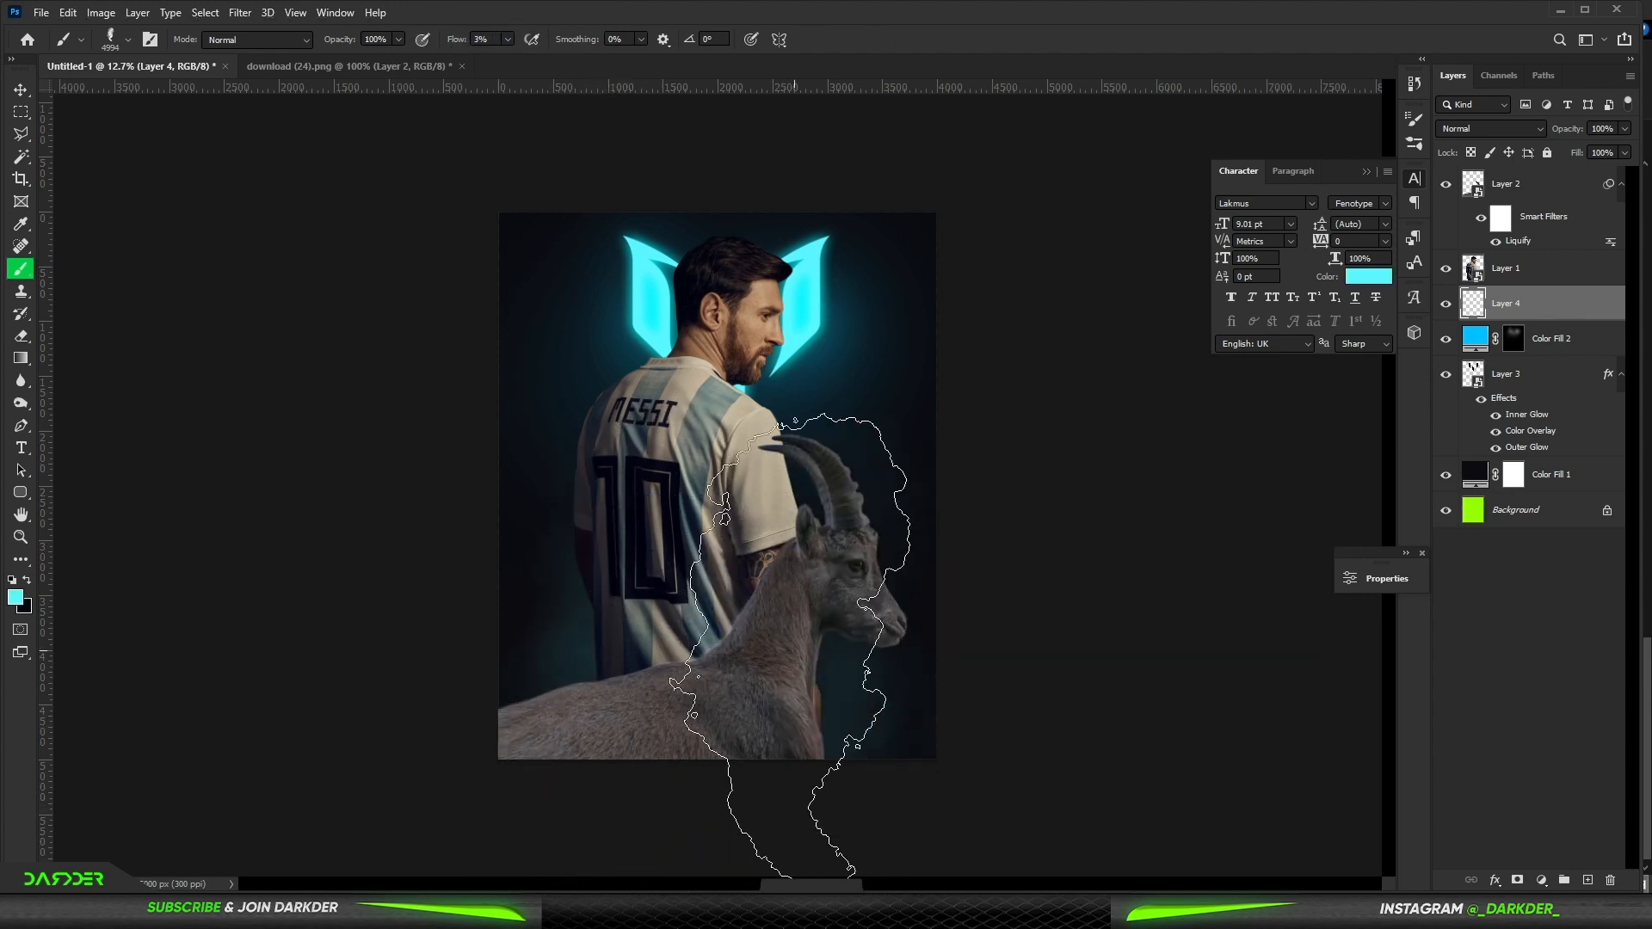
{"action": "scroll", "coordinate": [809, 788], "scroll_direction": "down", "scroll_amount": 3}
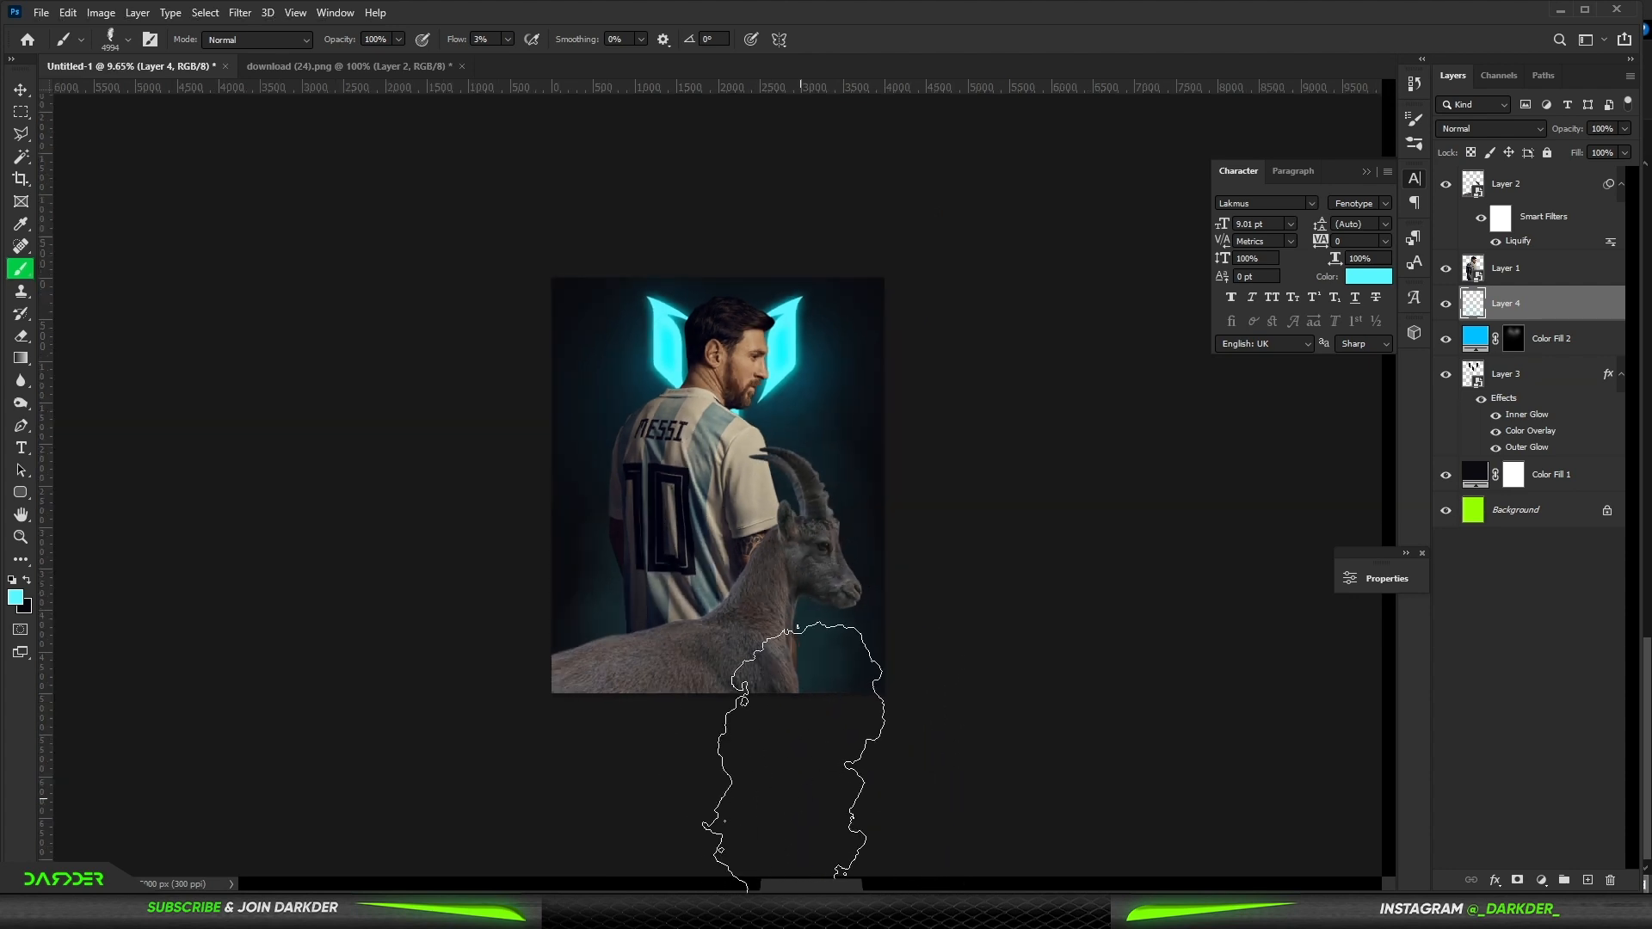
- Add new empty layers above the Messi layer and above the ibex layer
{"action": "left_click", "coordinate": [1583, 270]}
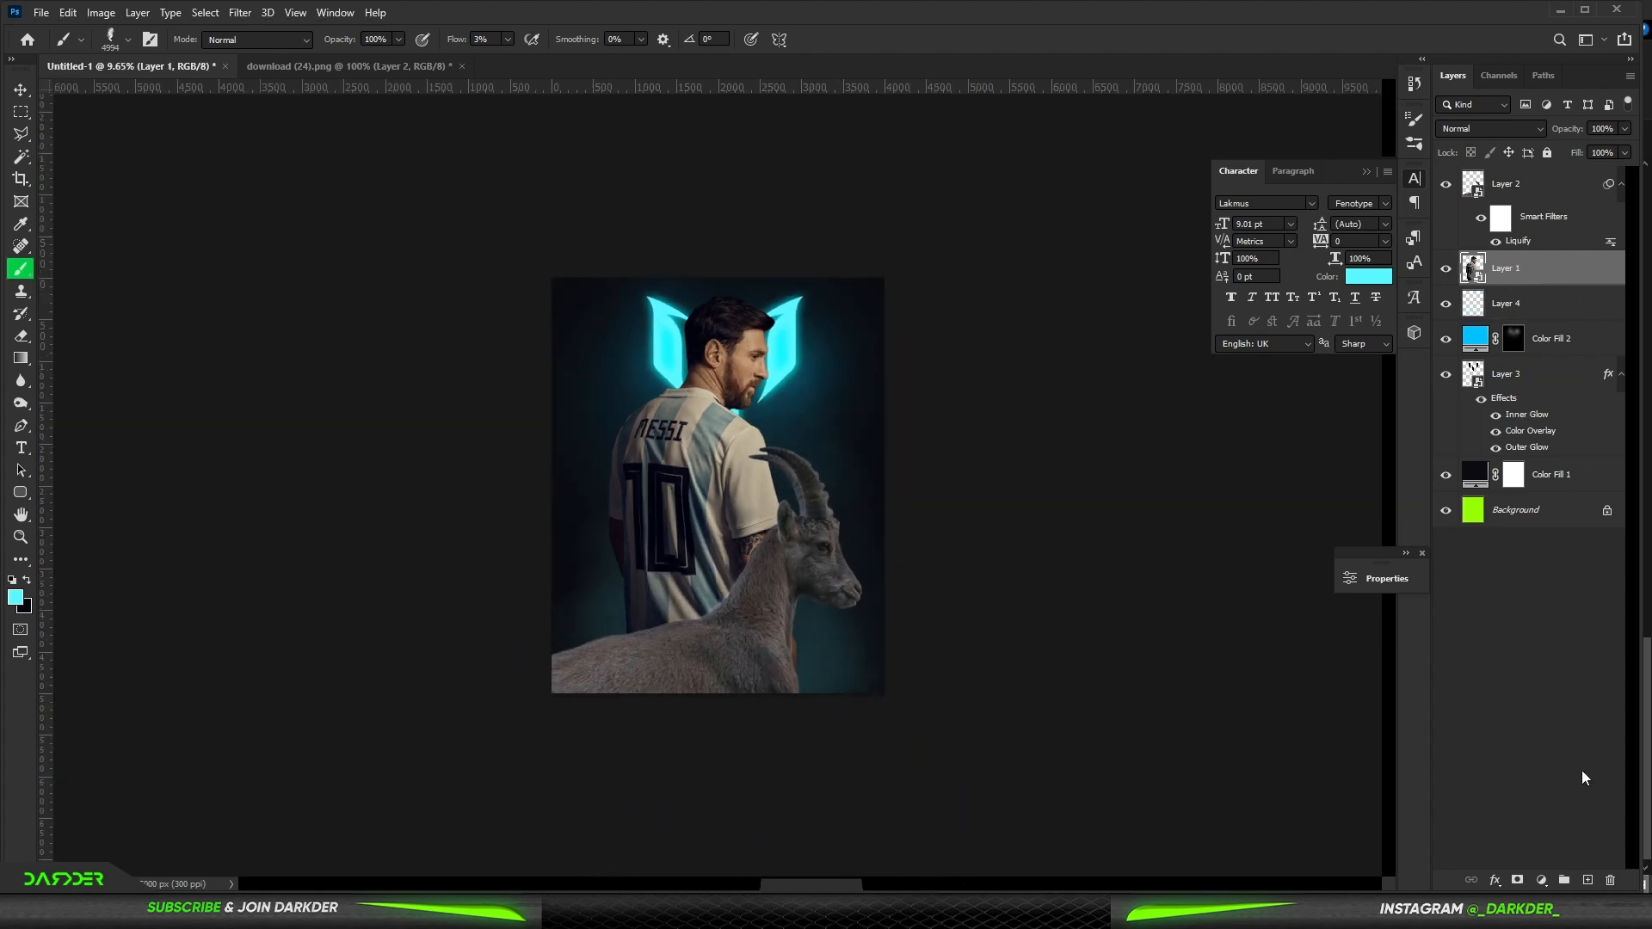
{"action": "left_click", "coordinate": [1588, 881]}
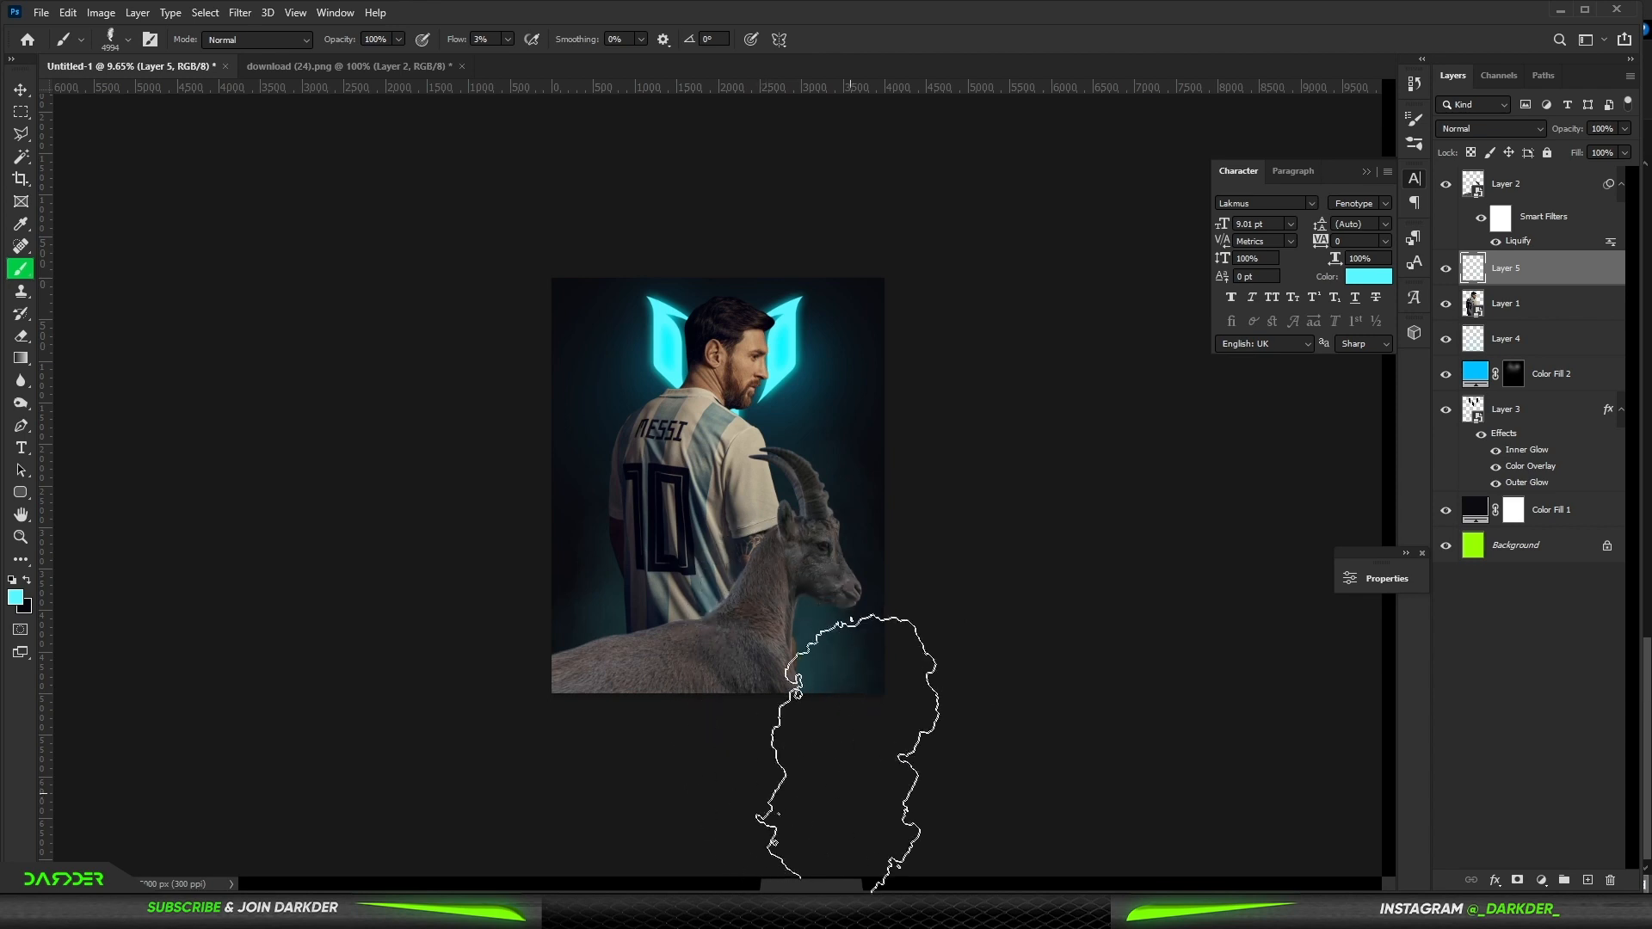
{"action": "left_click", "coordinate": [1564, 191]}
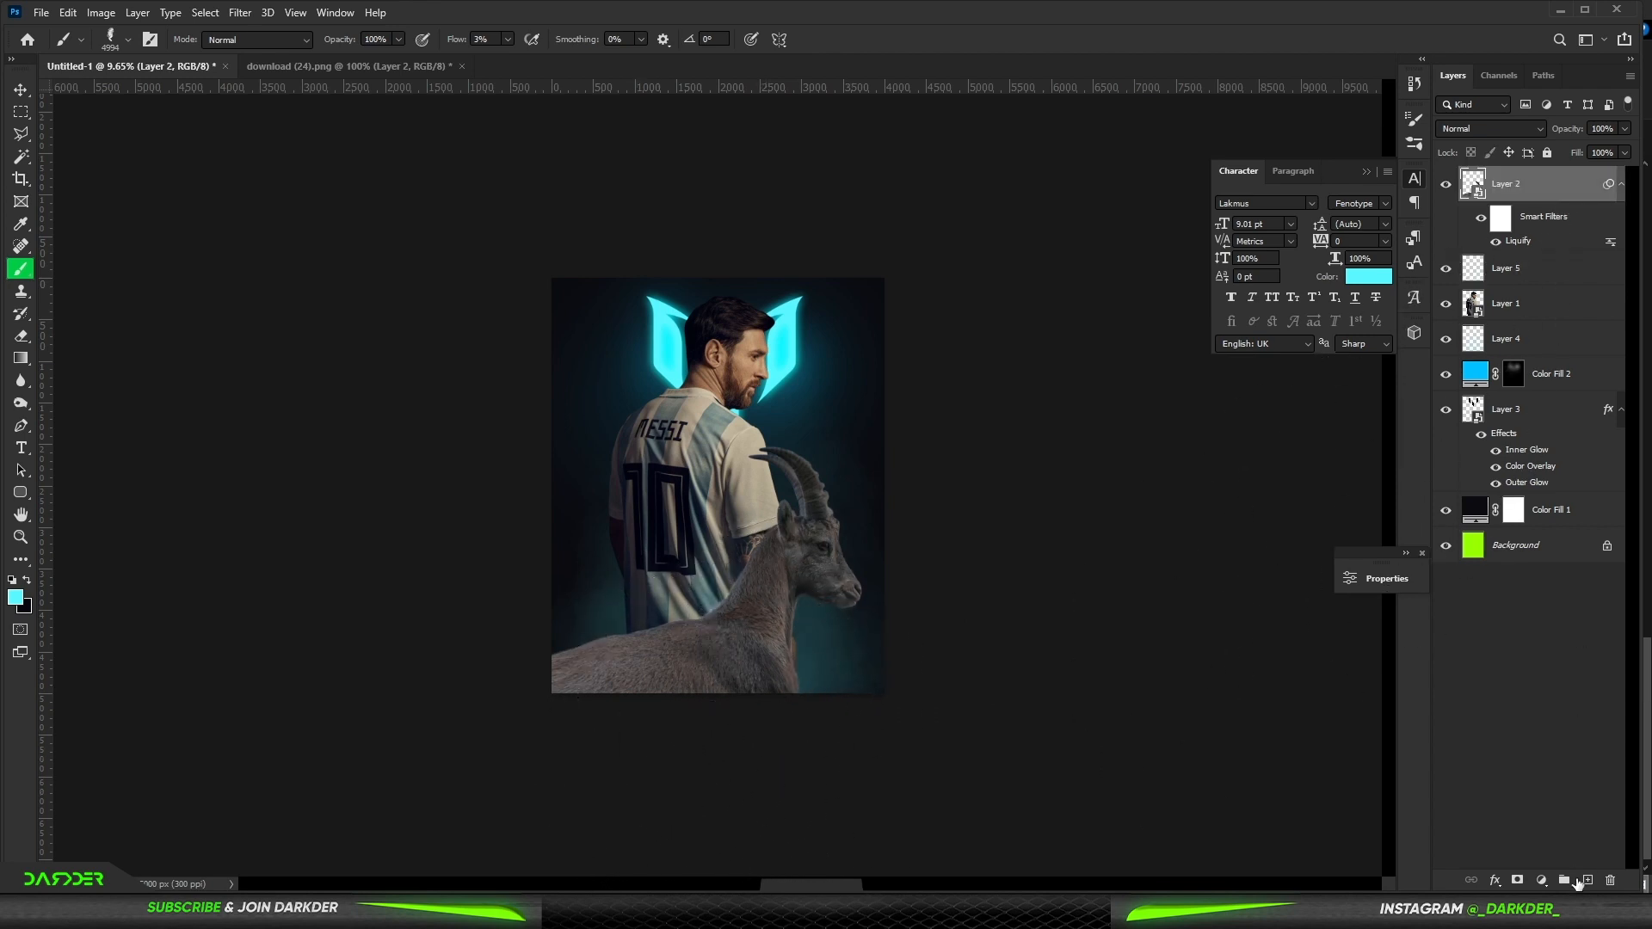
{"action": "left_click", "coordinate": [1588, 881]}
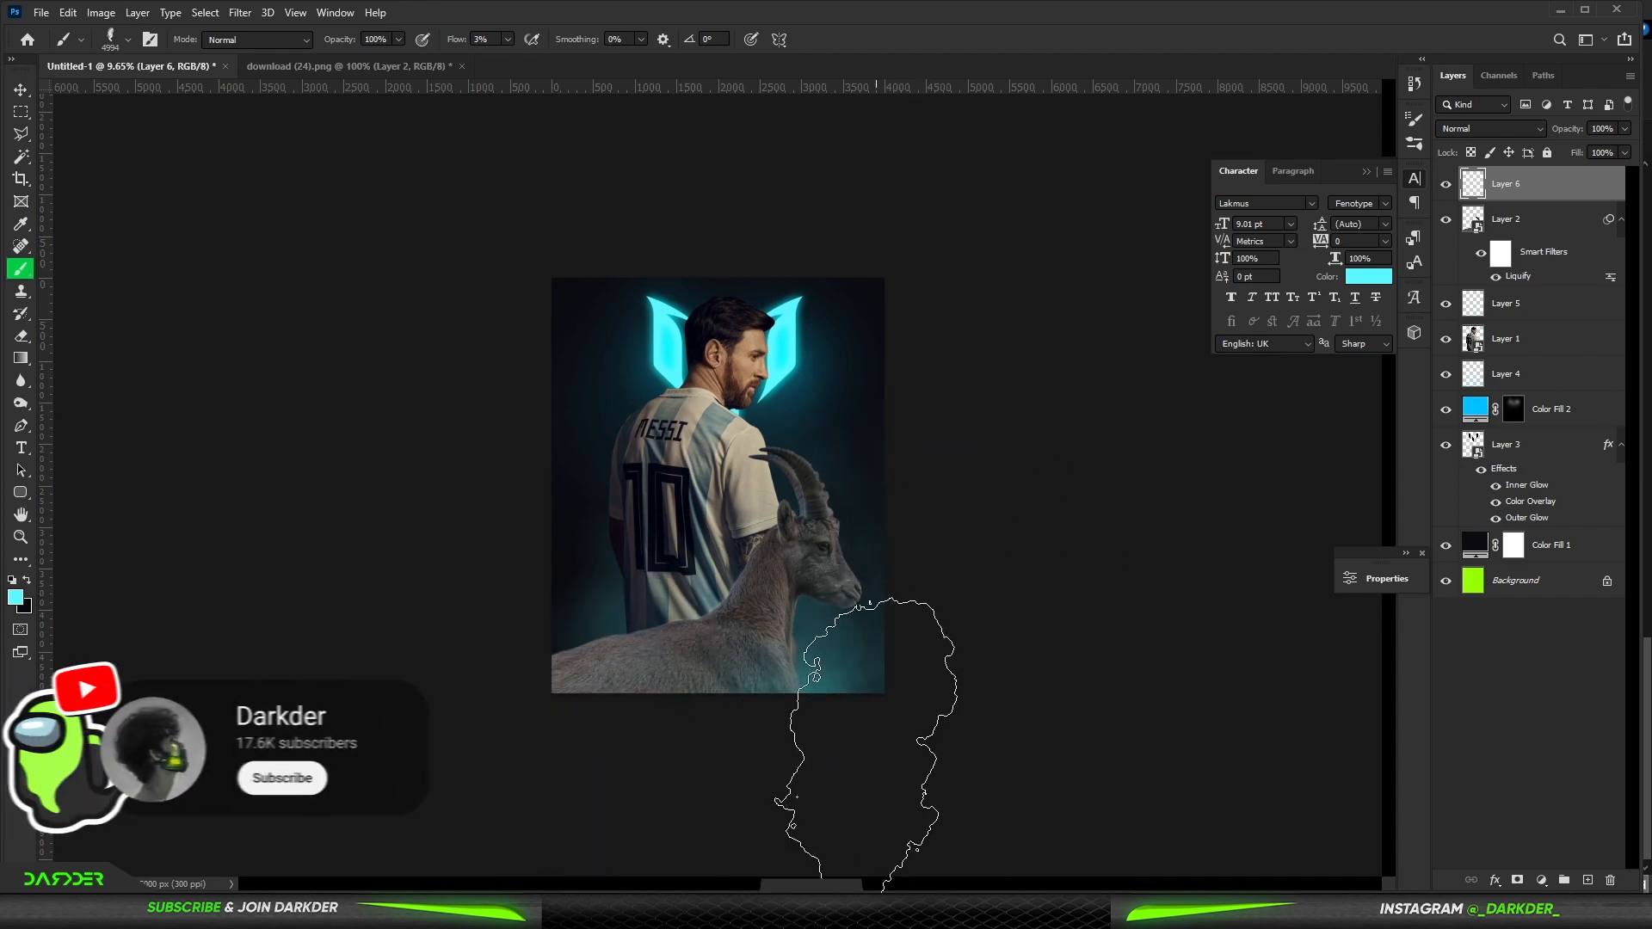
{"action": "scroll", "coordinate": [773, 376], "scroll_direction": "up", "scroll_amount": 2}
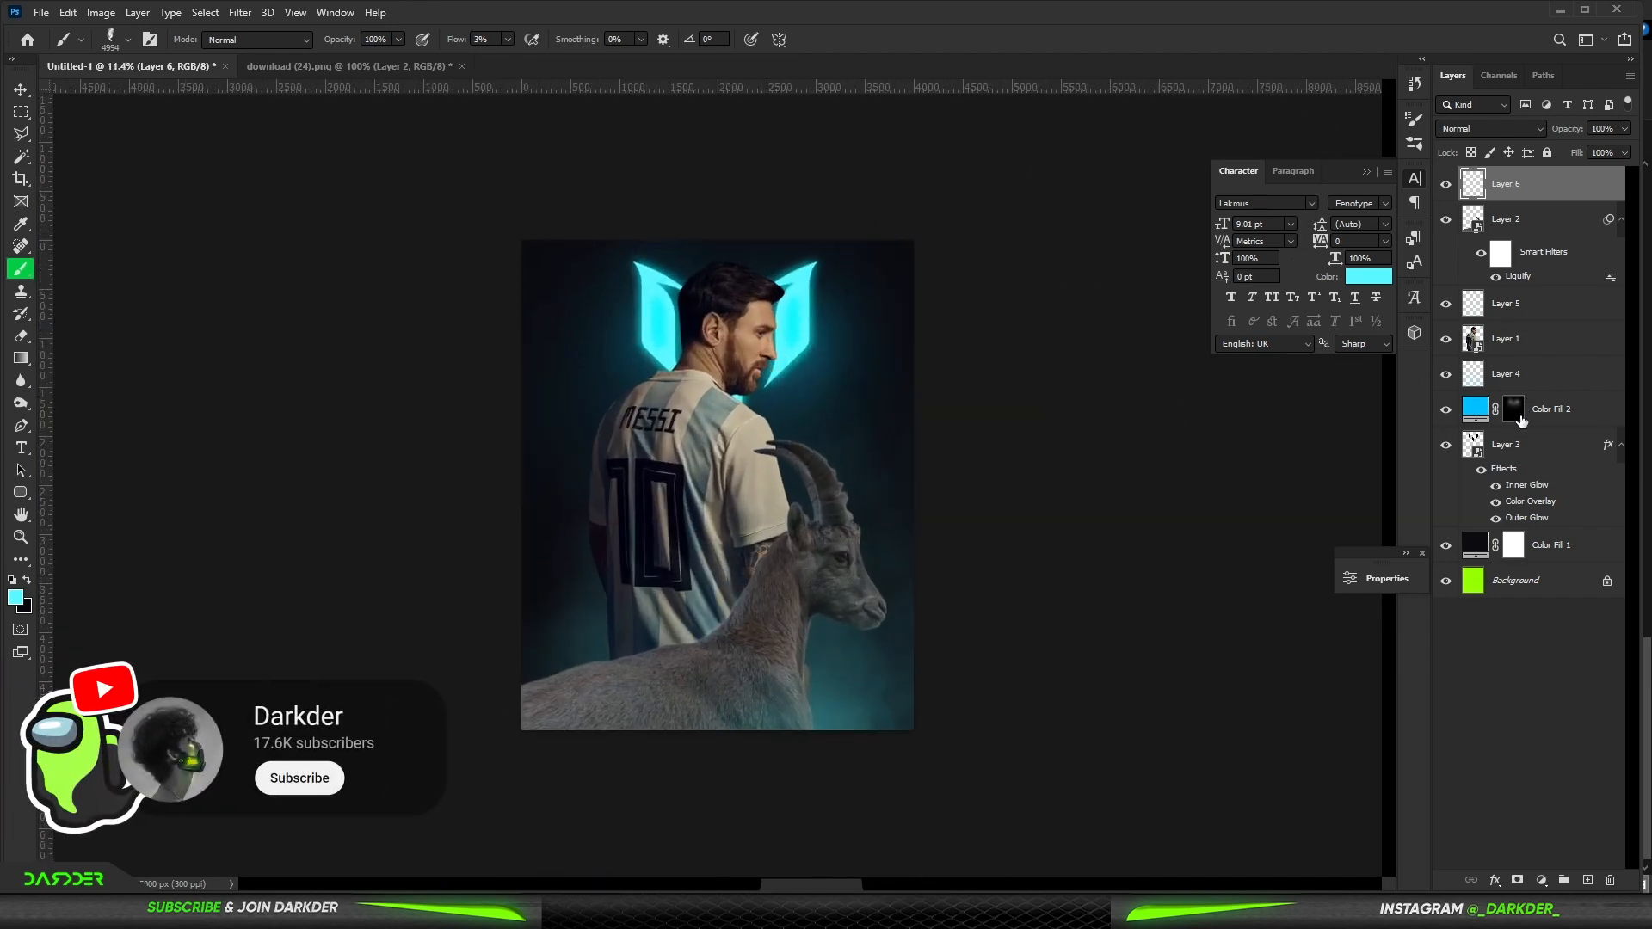
- Paint more of the cyan fill layer's mask with a soft brush beside Messi's back and below the ibex
{"action": "left_click", "coordinate": [1520, 417]}
{"action": "right_click", "coordinate": [710, 386]}
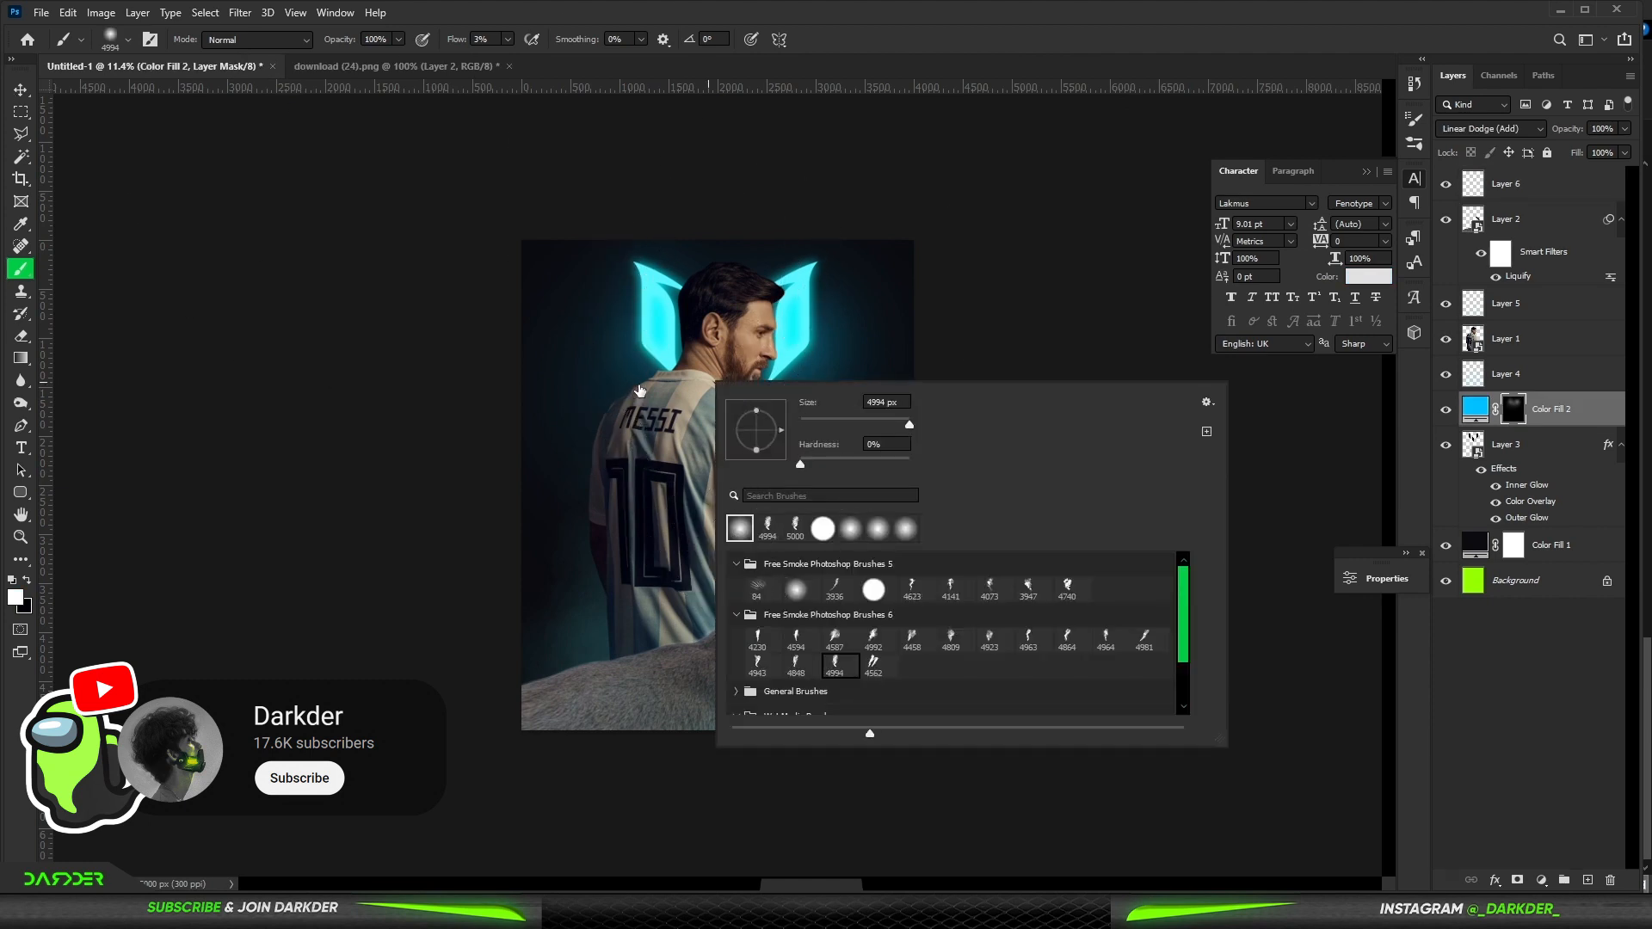
{"action": "left_click", "coordinate": [626, 406]}
{"action": "left_click_drag", "start_coordinate": [673, 457], "coordinate": [609, 469]}
{"action": "left_click_drag", "start_coordinate": [859, 608], "coordinate": [764, 609]}
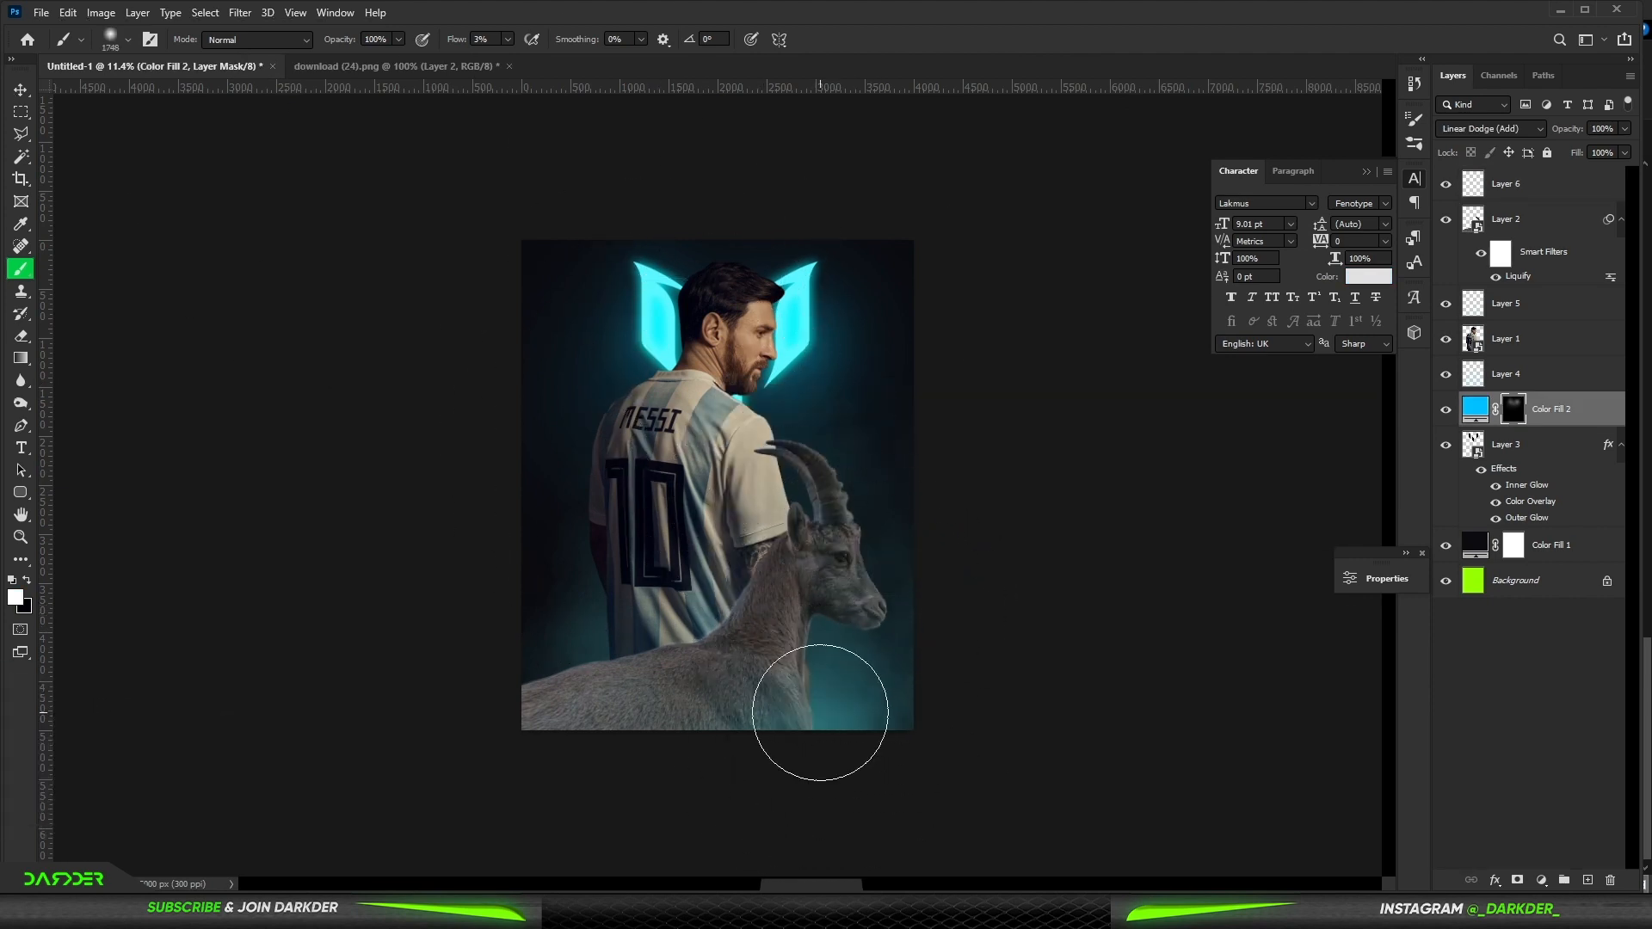
{"action": "left_click_drag", "start_coordinate": [819, 712], "coordinate": [808, 766]}
{"action": "scroll", "coordinate": [704, 410], "scroll_direction": "down", "scroll_amount": 5}
{"action": "scroll", "coordinate": [704, 409], "scroll_direction": "up", "scroll_amount": 3}
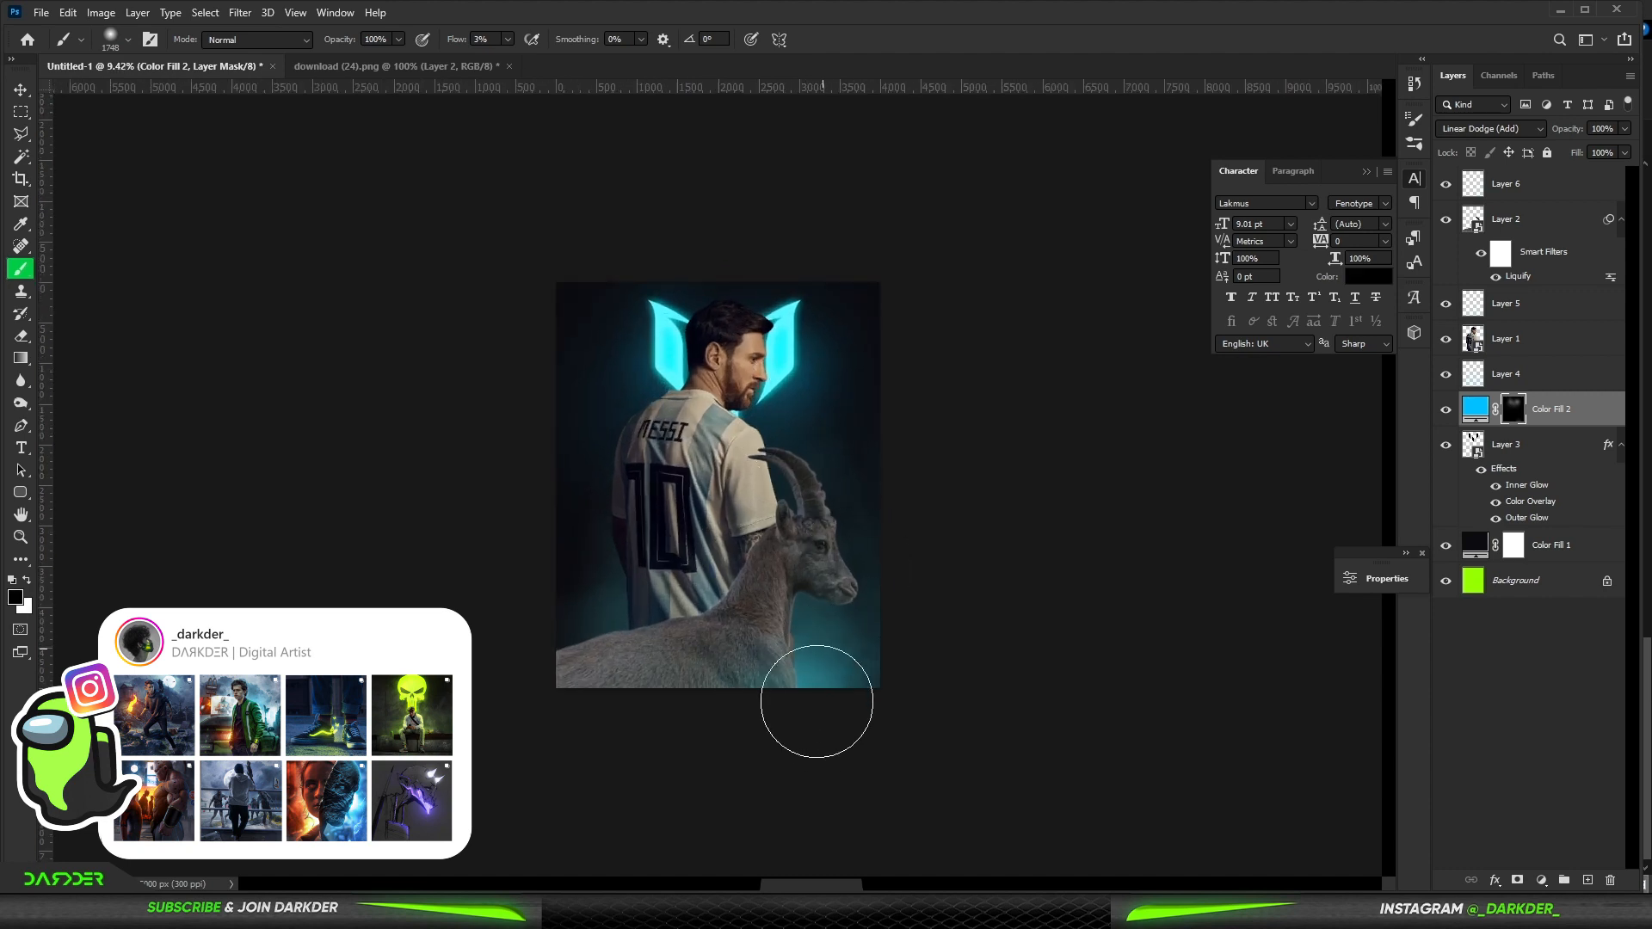
- Add a Hue/Saturation adjustment clipped to the Messi layer with Lightness set to -51
{"action": "left_click", "coordinate": [21, 90]}
{"action": "left_click", "coordinate": [1468, 674]}
{"action": "scroll", "coordinate": [800, 553], "scroll_direction": "up", "scroll_amount": 4}
{"action": "left_click", "coordinate": [794, 541]}
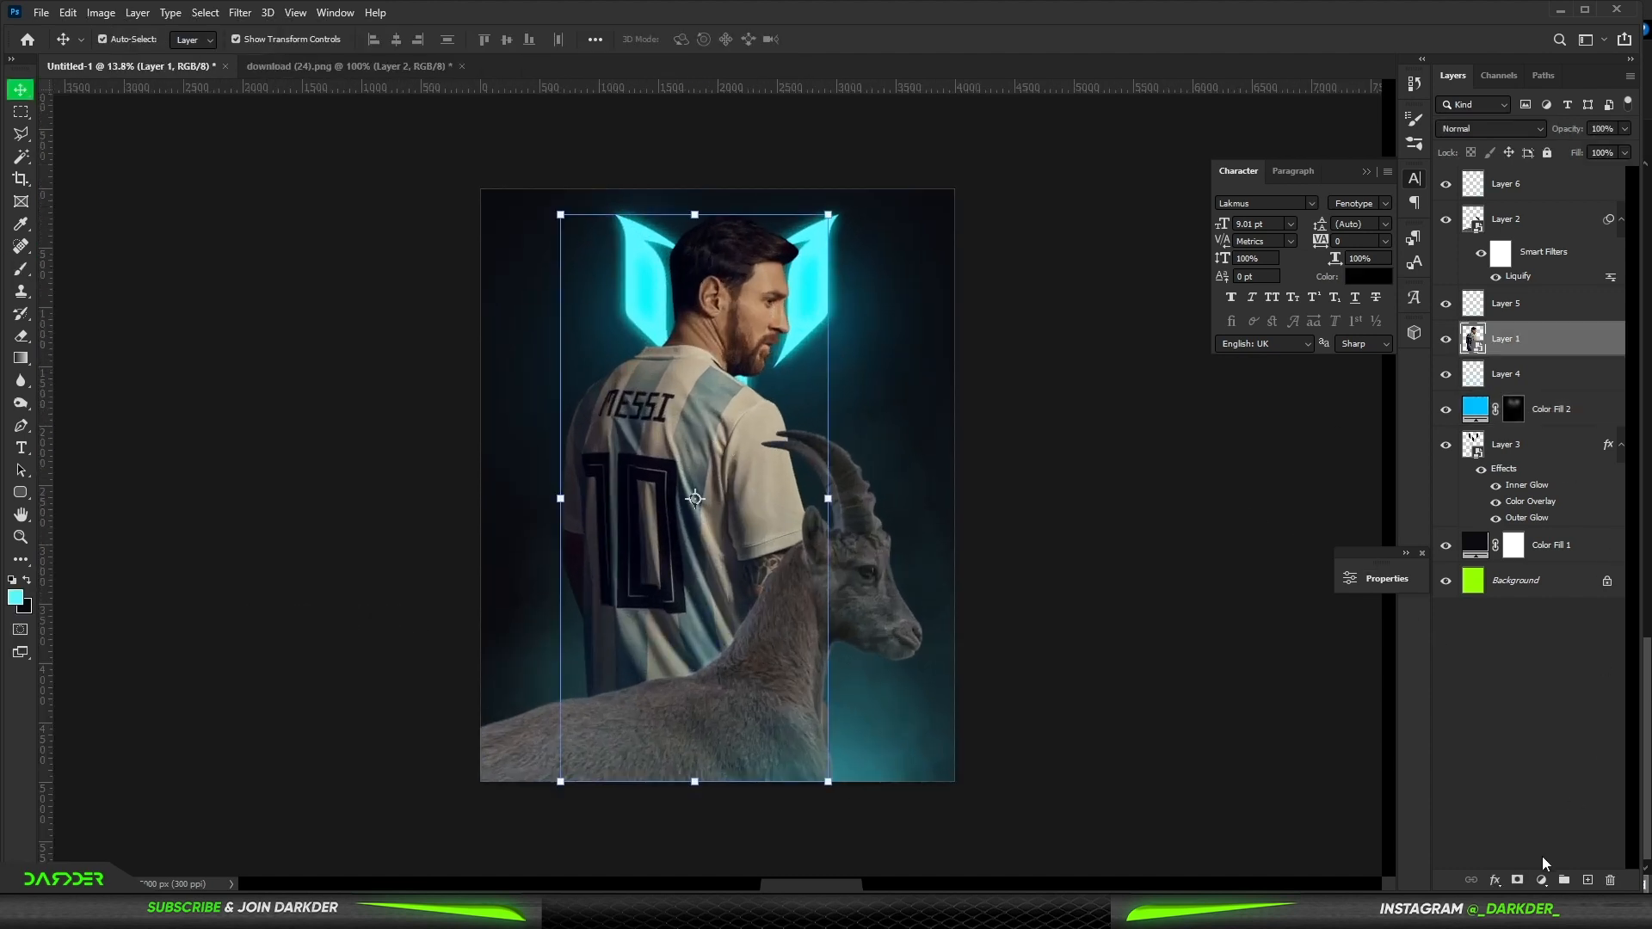
{"action": "left_click", "coordinate": [1541, 879]}
{"action": "left_click", "coordinate": [1540, 721]}
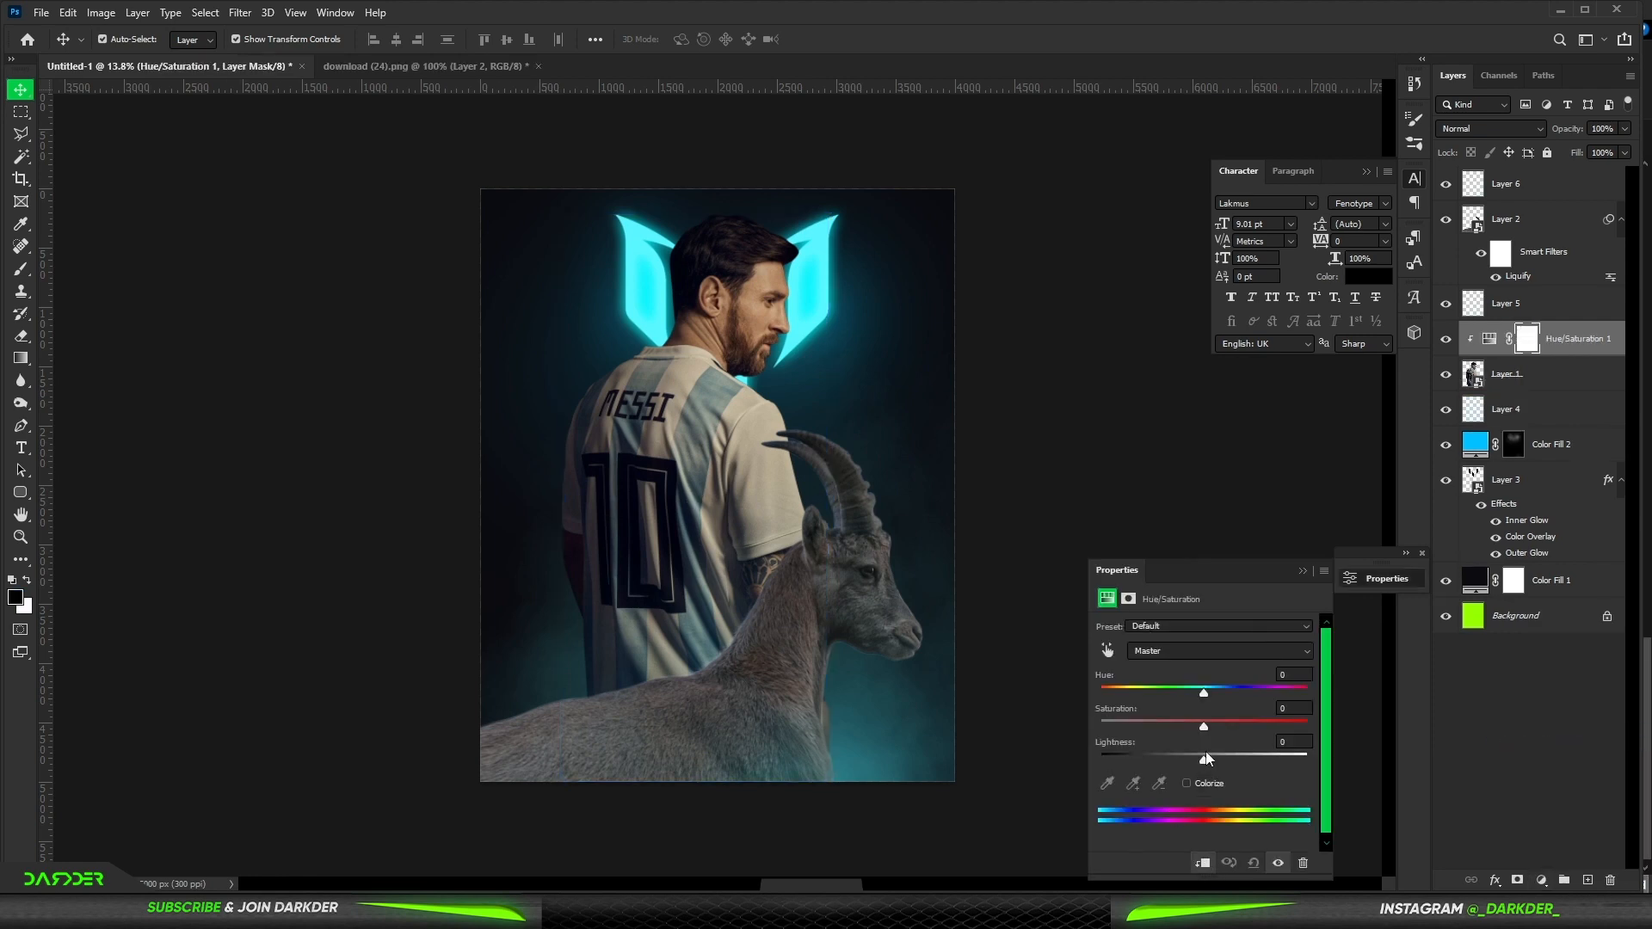
{"action": "left_click_drag", "start_coordinate": [1205, 761], "coordinate": [1160, 761]}
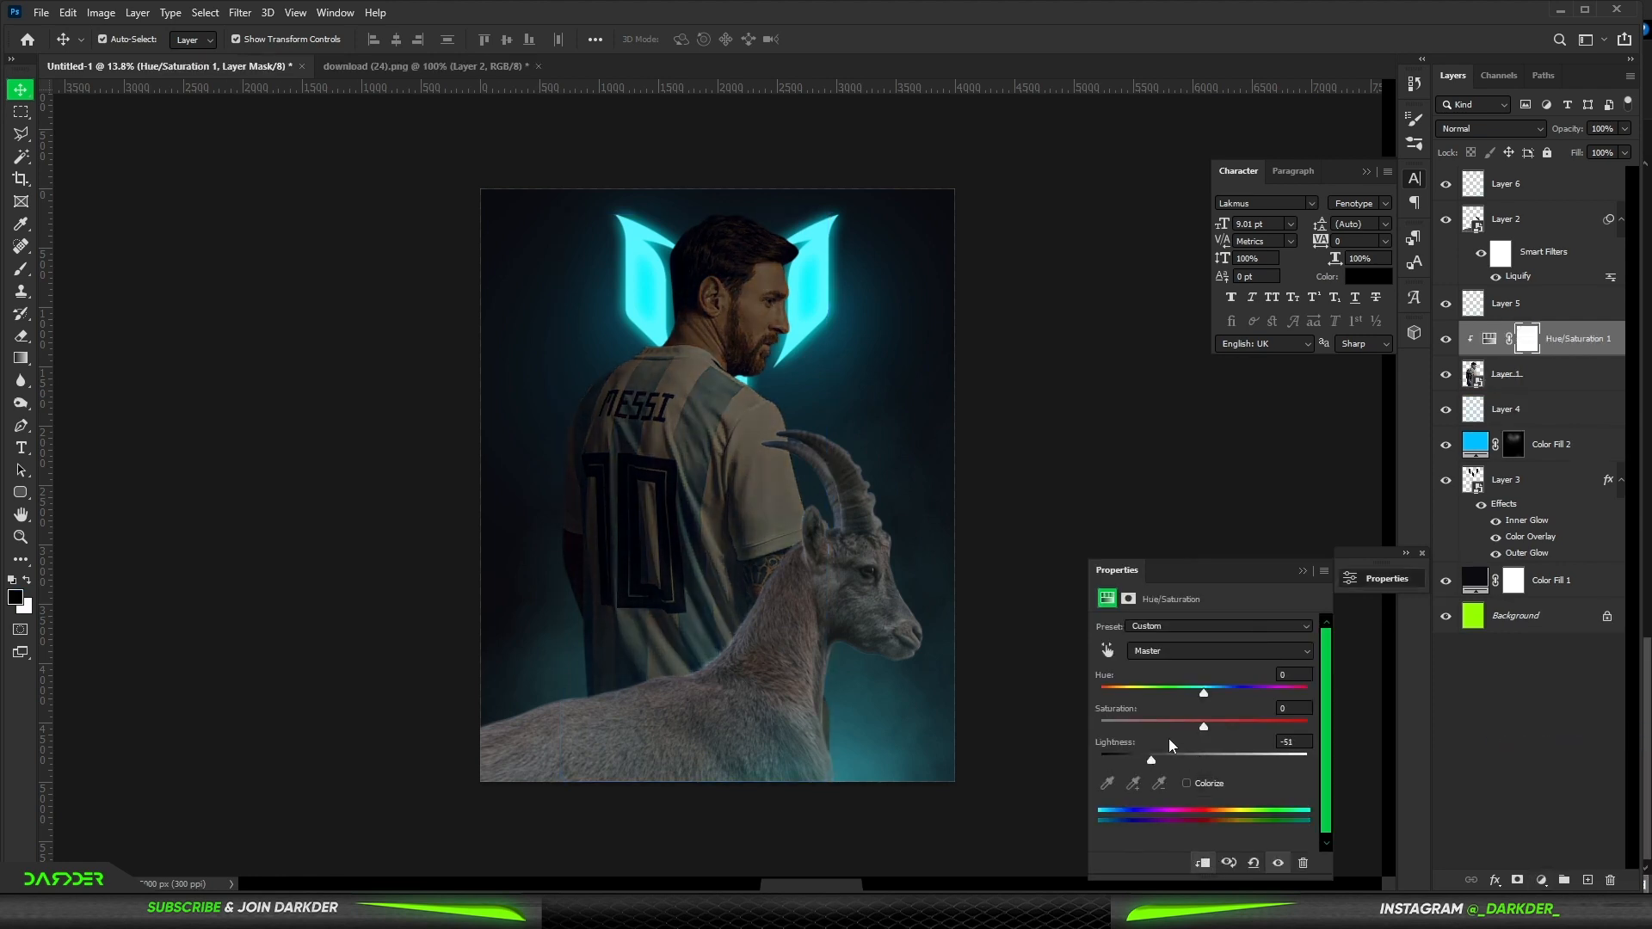
{"action": "left_click", "coordinate": [1303, 570]}
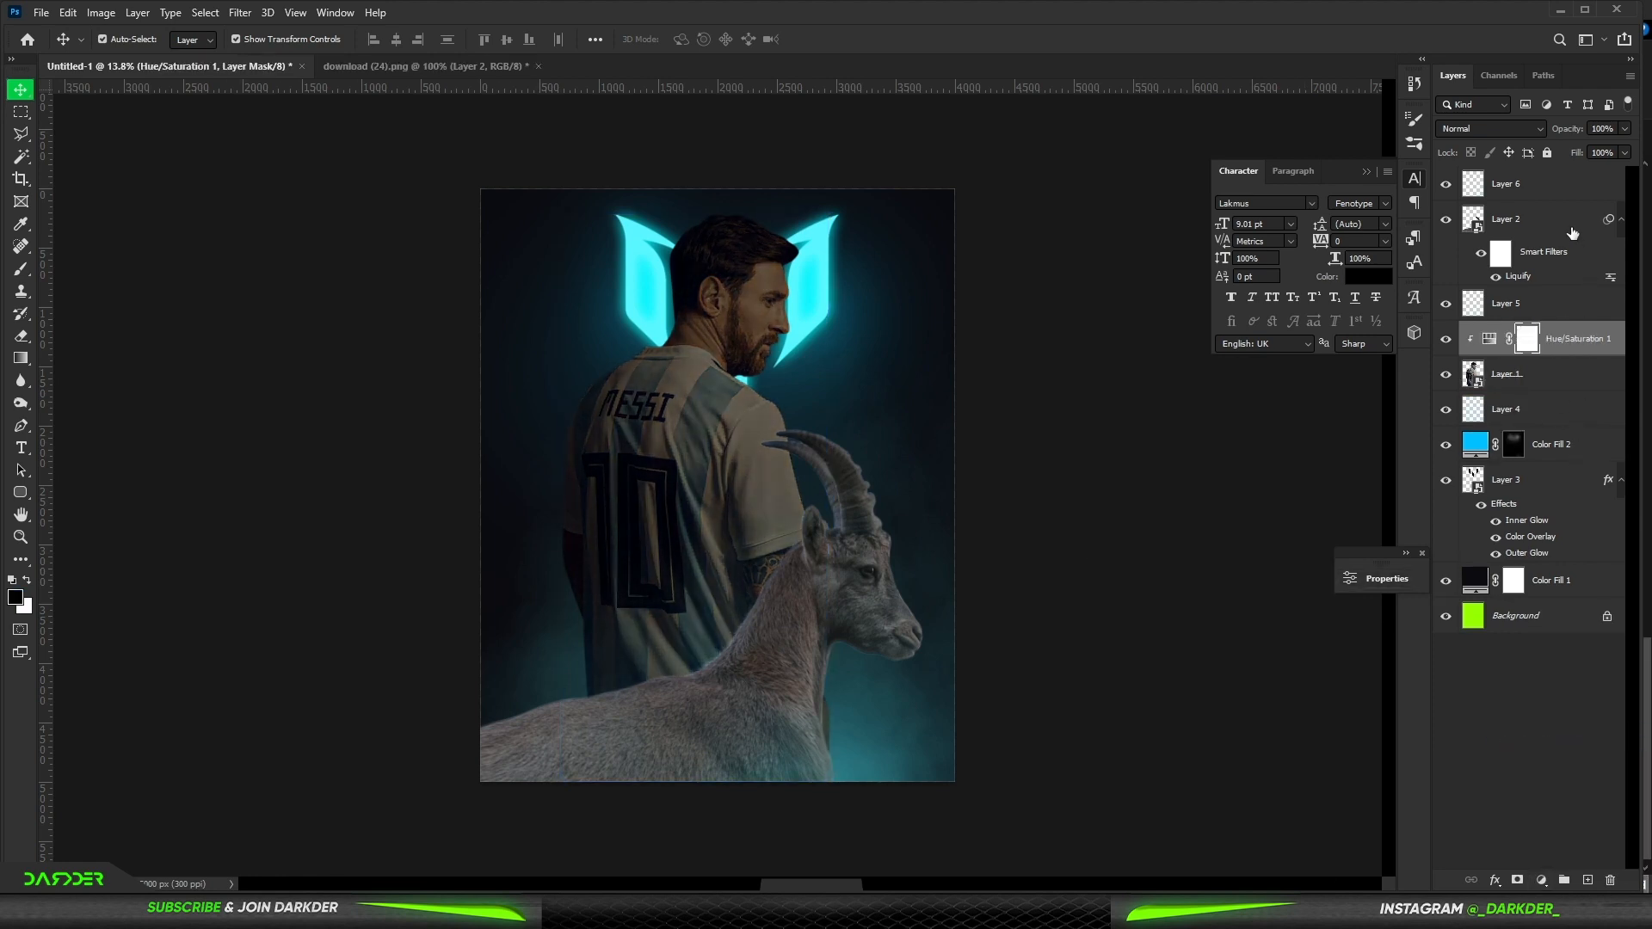
- Add a Hue/Saturation adjustment clipped to the ibex layer with Lightness set to -48
{"action": "left_click", "coordinate": [1572, 233]}
{"action": "left_click", "coordinate": [1541, 880]}
{"action": "left_click", "coordinate": [1541, 720]}
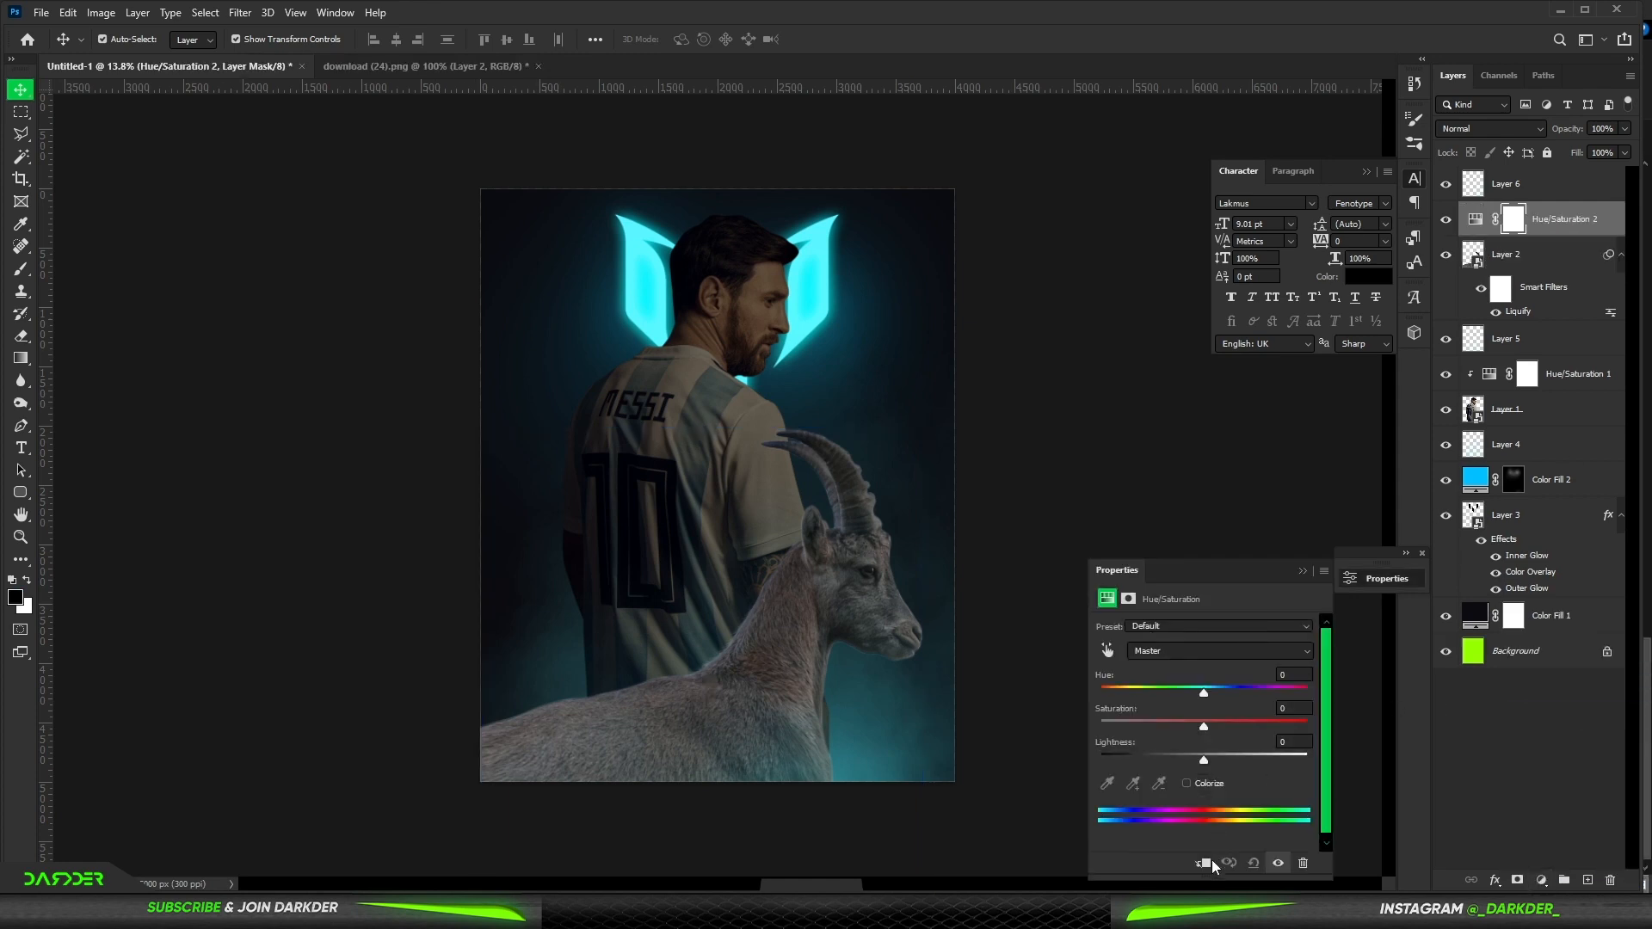
{"action": "left_click", "coordinate": [1205, 863]}
{"action": "left_click_drag", "start_coordinate": [1204, 760], "coordinate": [1162, 763]}
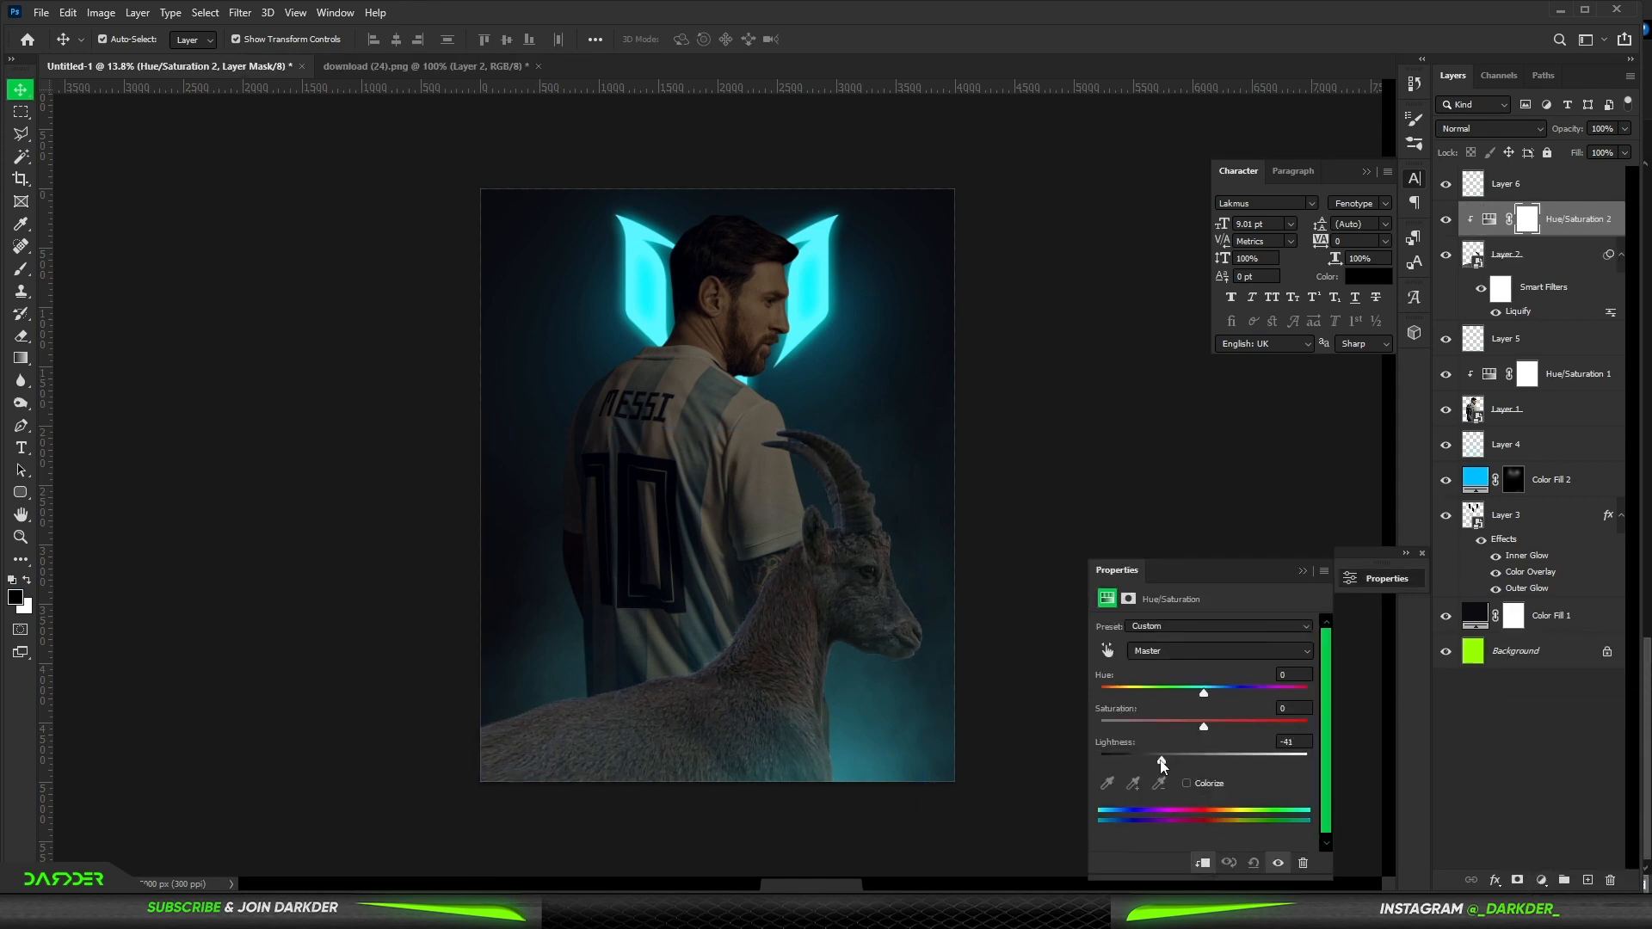
{"action": "left_click", "coordinate": [1301, 571]}
- Add an Exposure adjustment clipped to the ibex layer, set Exposure to -2.78 and invert its mask
{"action": "left_click", "coordinate": [1541, 880]}
{"action": "left_click", "coordinate": [1518, 683]}
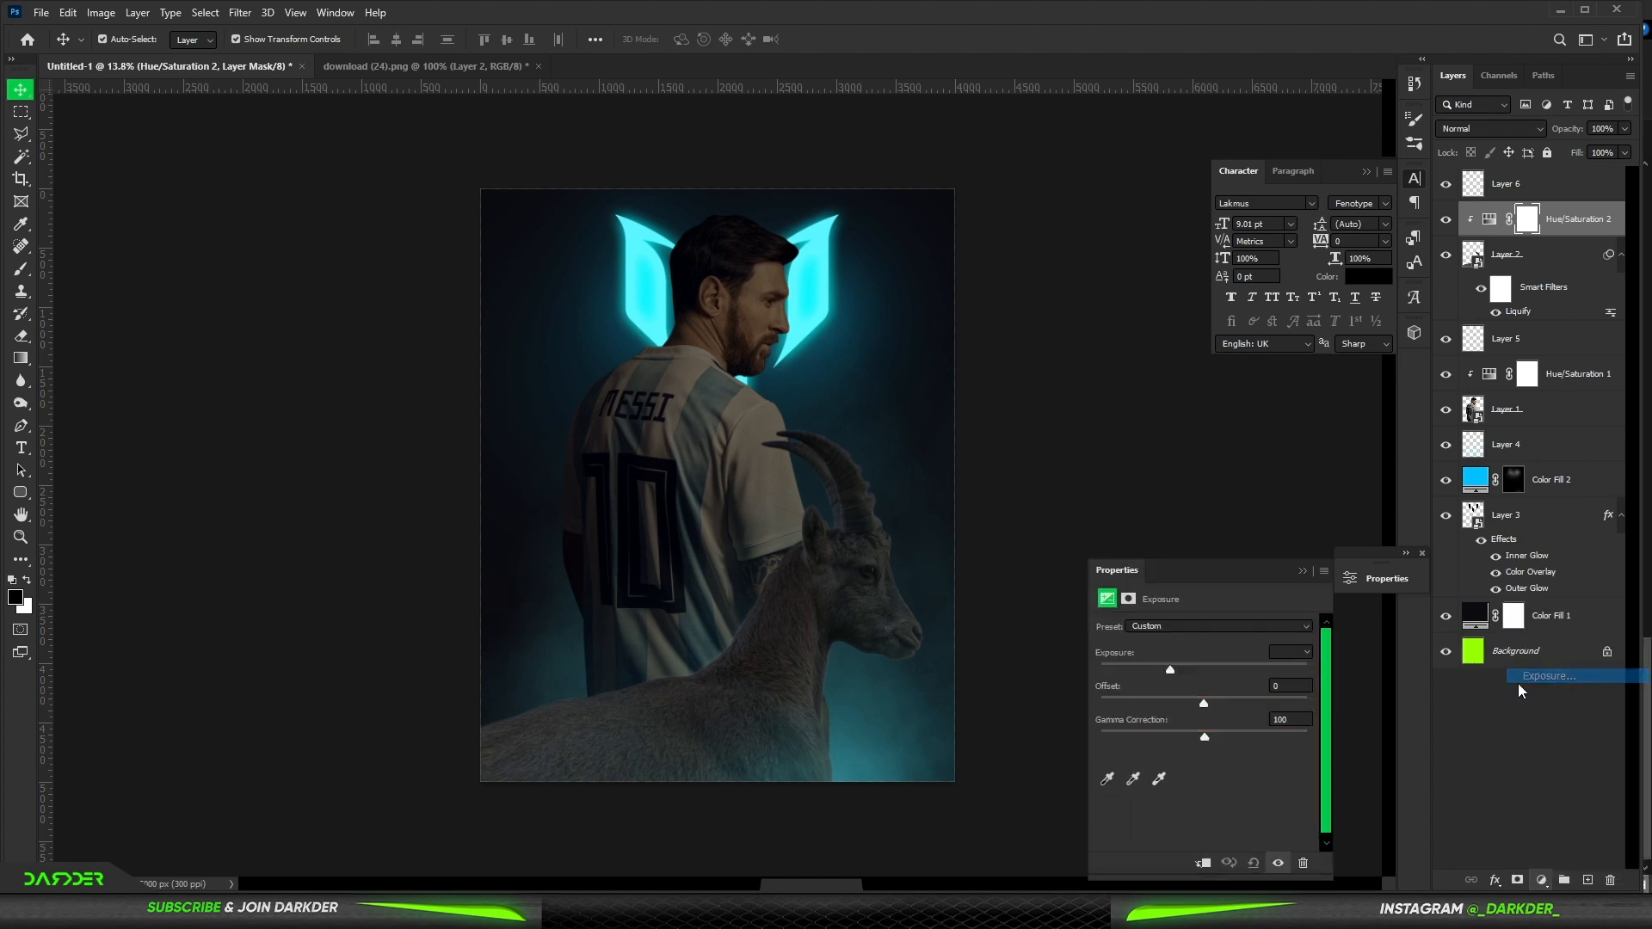
{"action": "left_click", "coordinate": [1205, 864]}
{"action": "left_click_drag", "start_coordinate": [1204, 669], "coordinate": [1164, 671]}
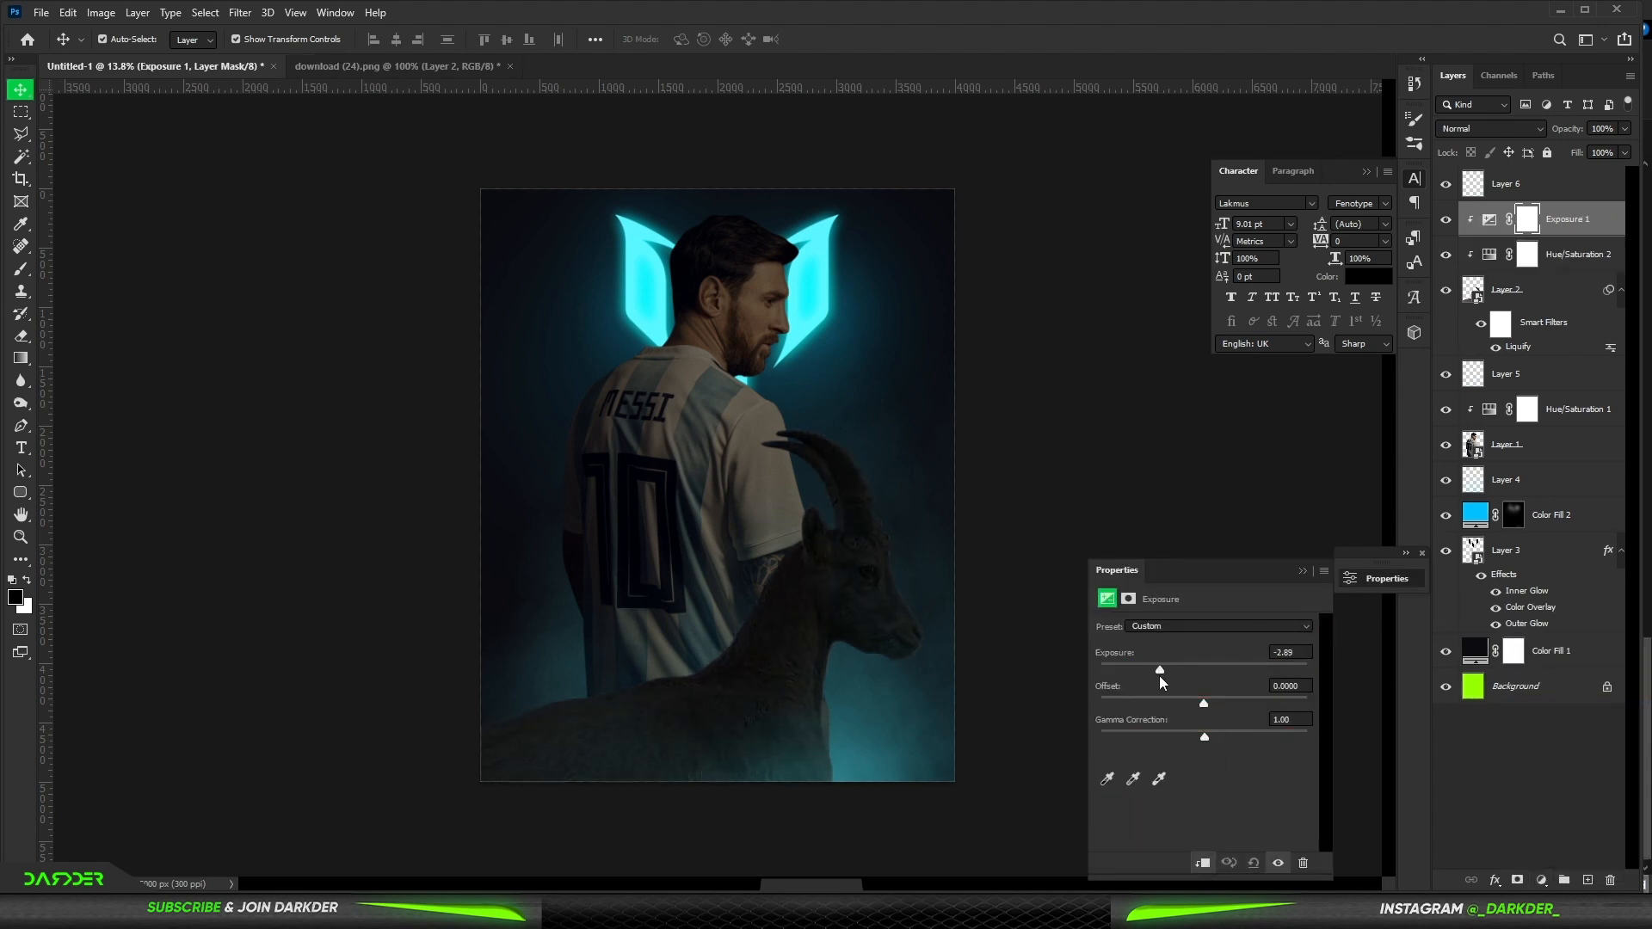
{"action": "left_click", "coordinate": [1302, 570]}
{"action": "key", "text": "ctrl+i"}
- Paint white onto the Exposure adjustment's mask at the lower-left corner of the canvas with the brush
{"action": "key", "text": "b"}
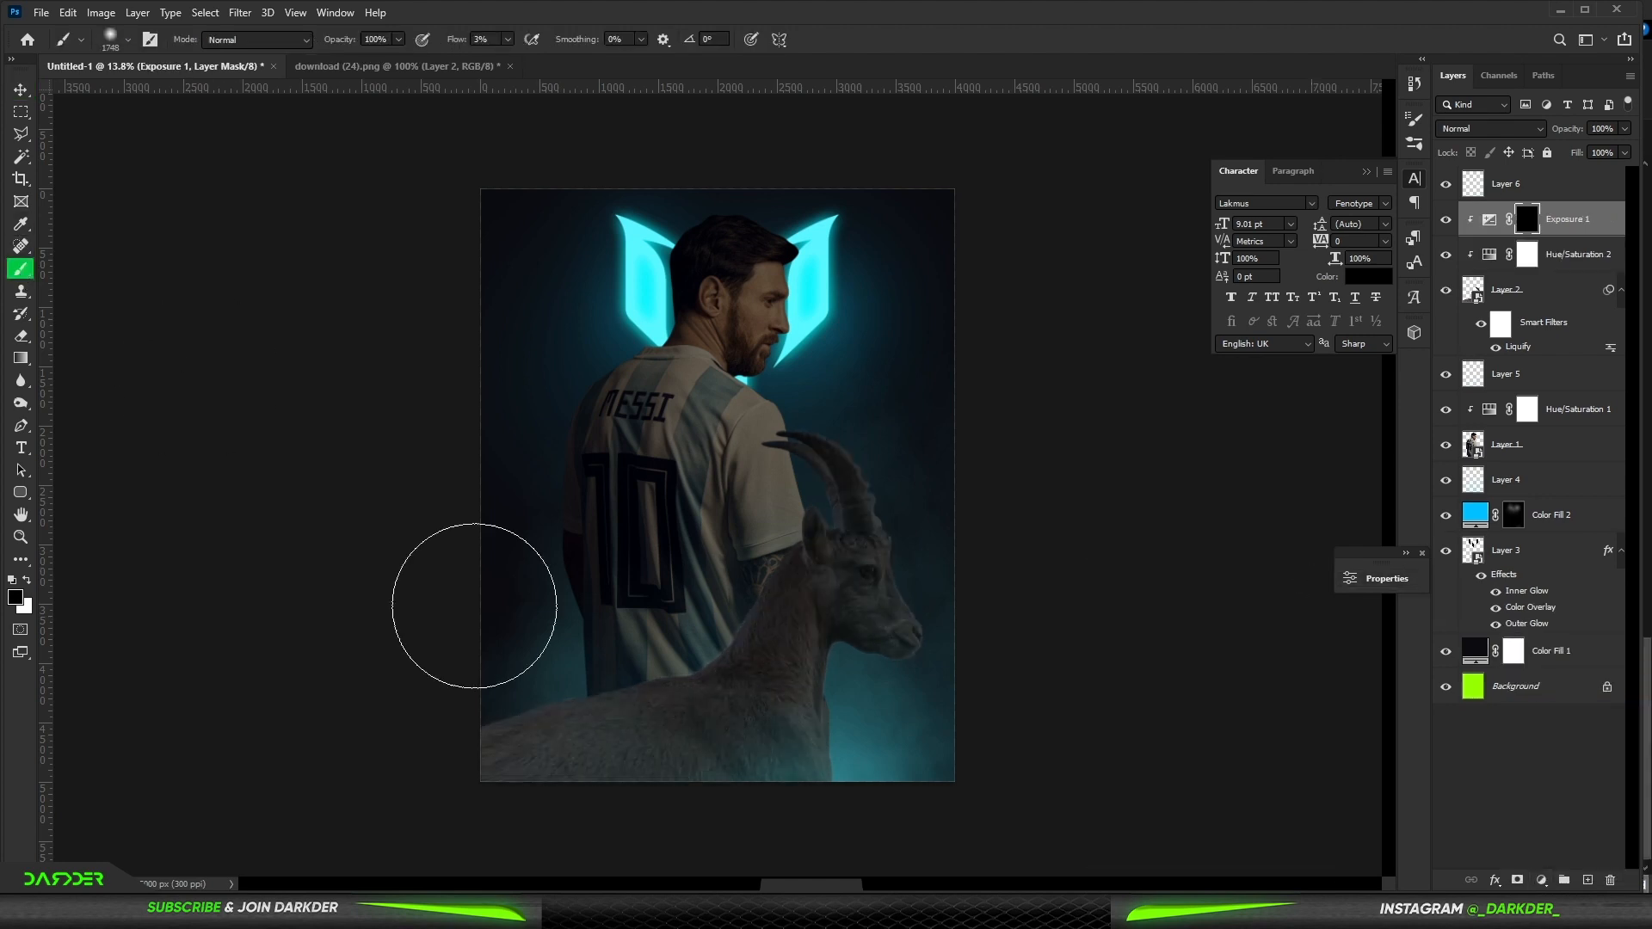
{"action": "key", "text": "x"}
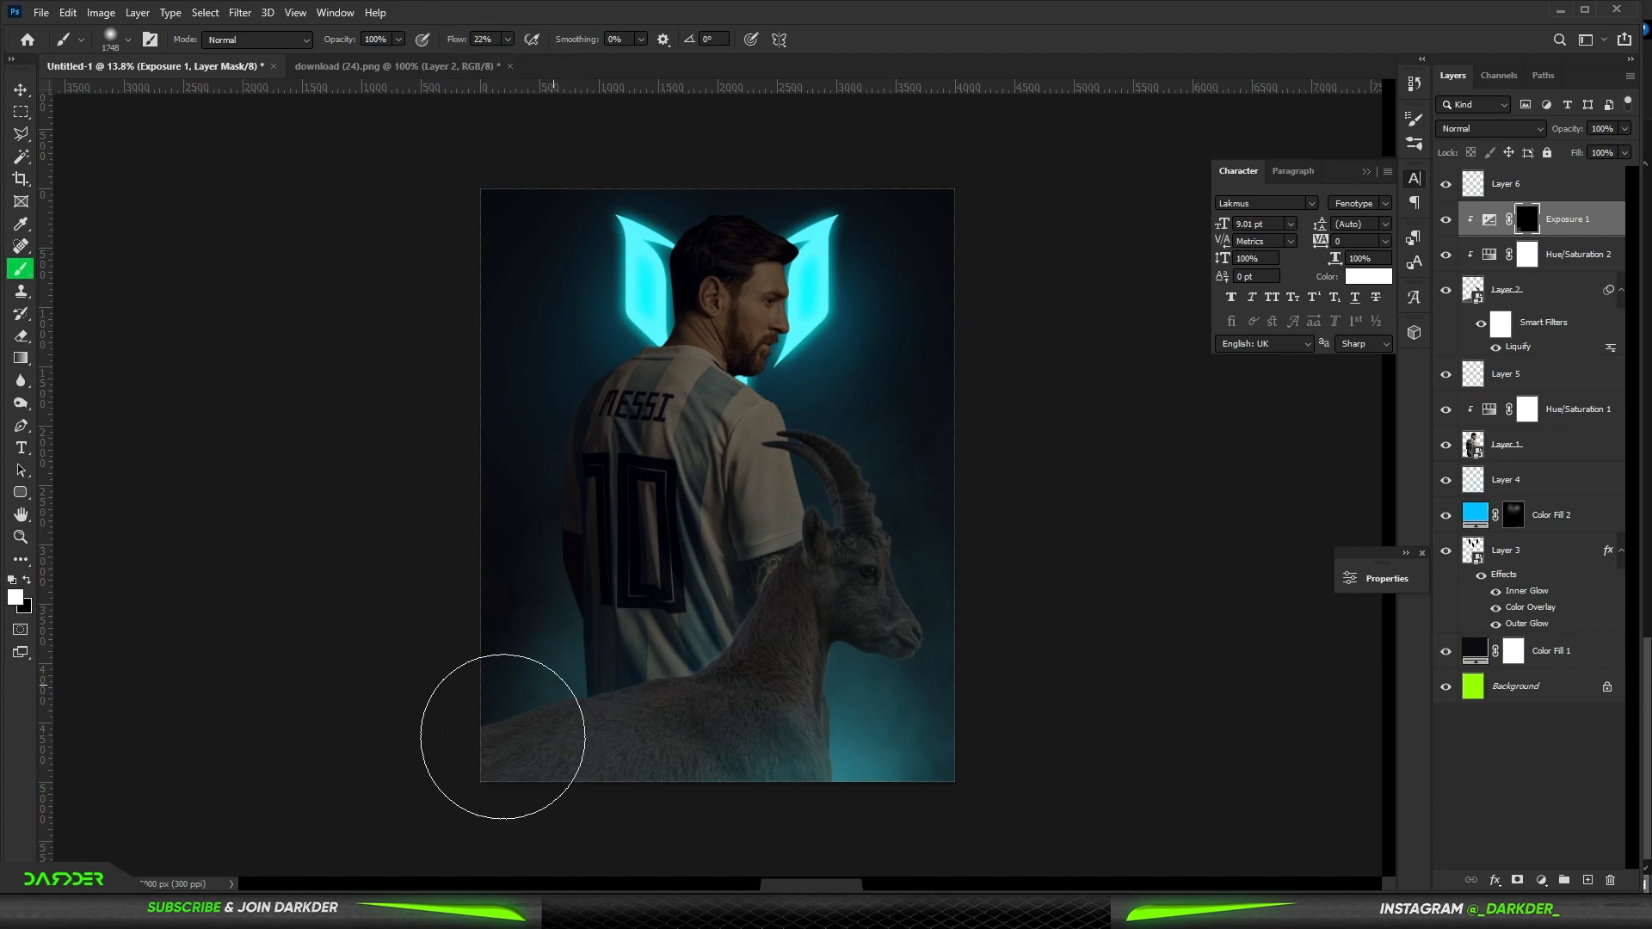
{"action": "left_click", "coordinate": [504, 736]}
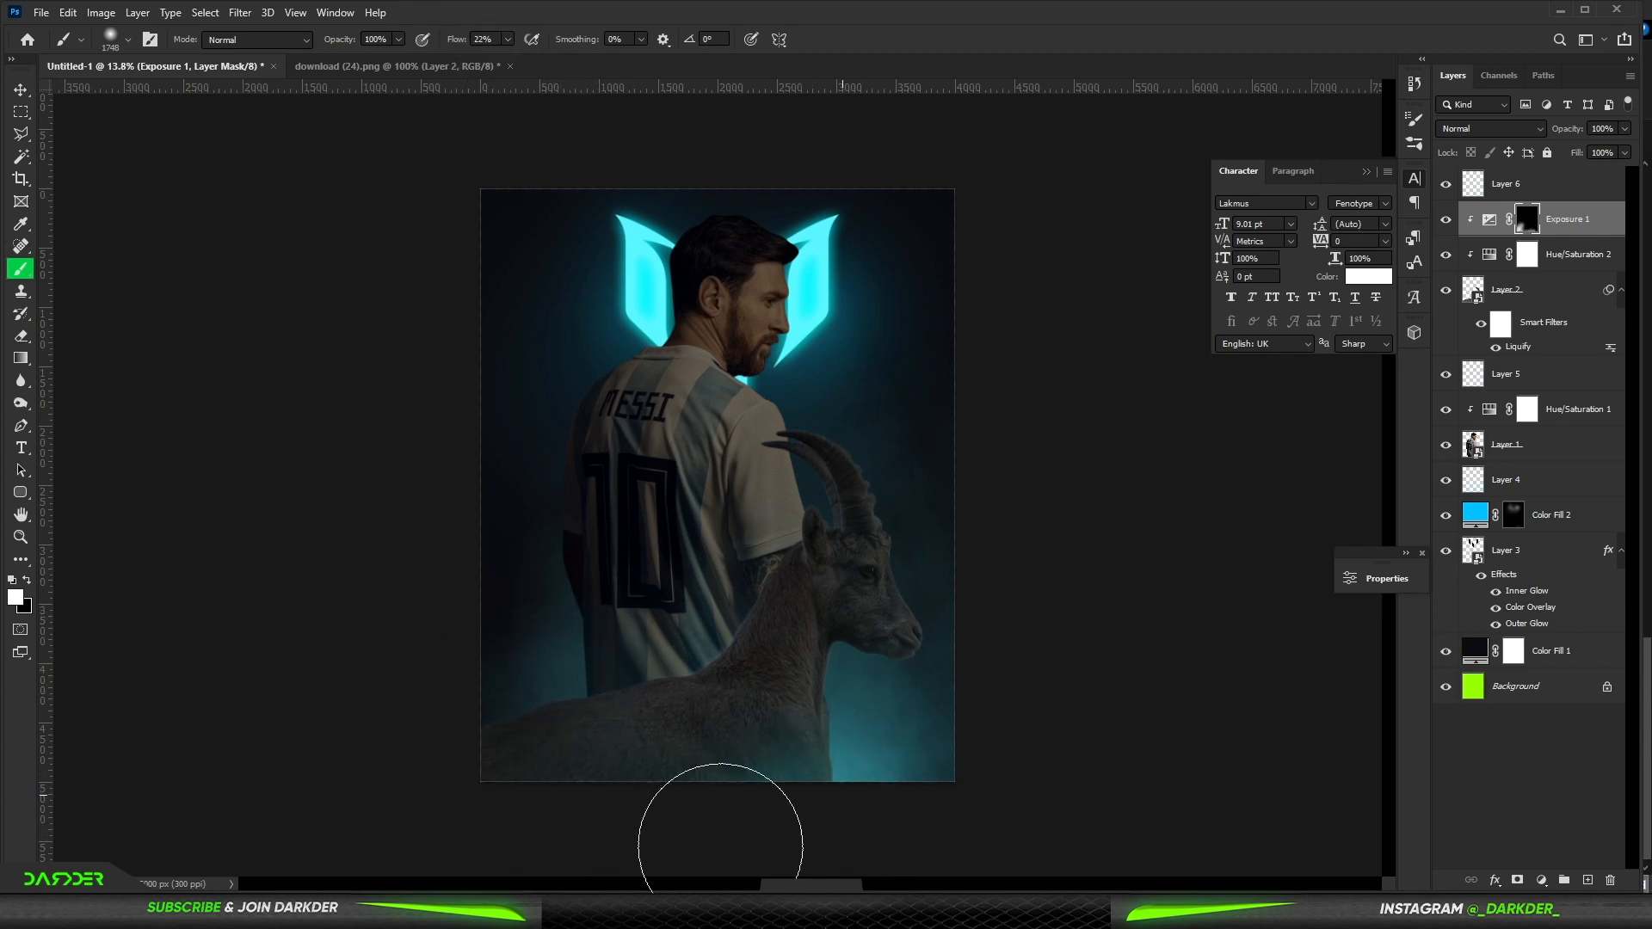
{"action": "left_click", "coordinate": [21, 90]}
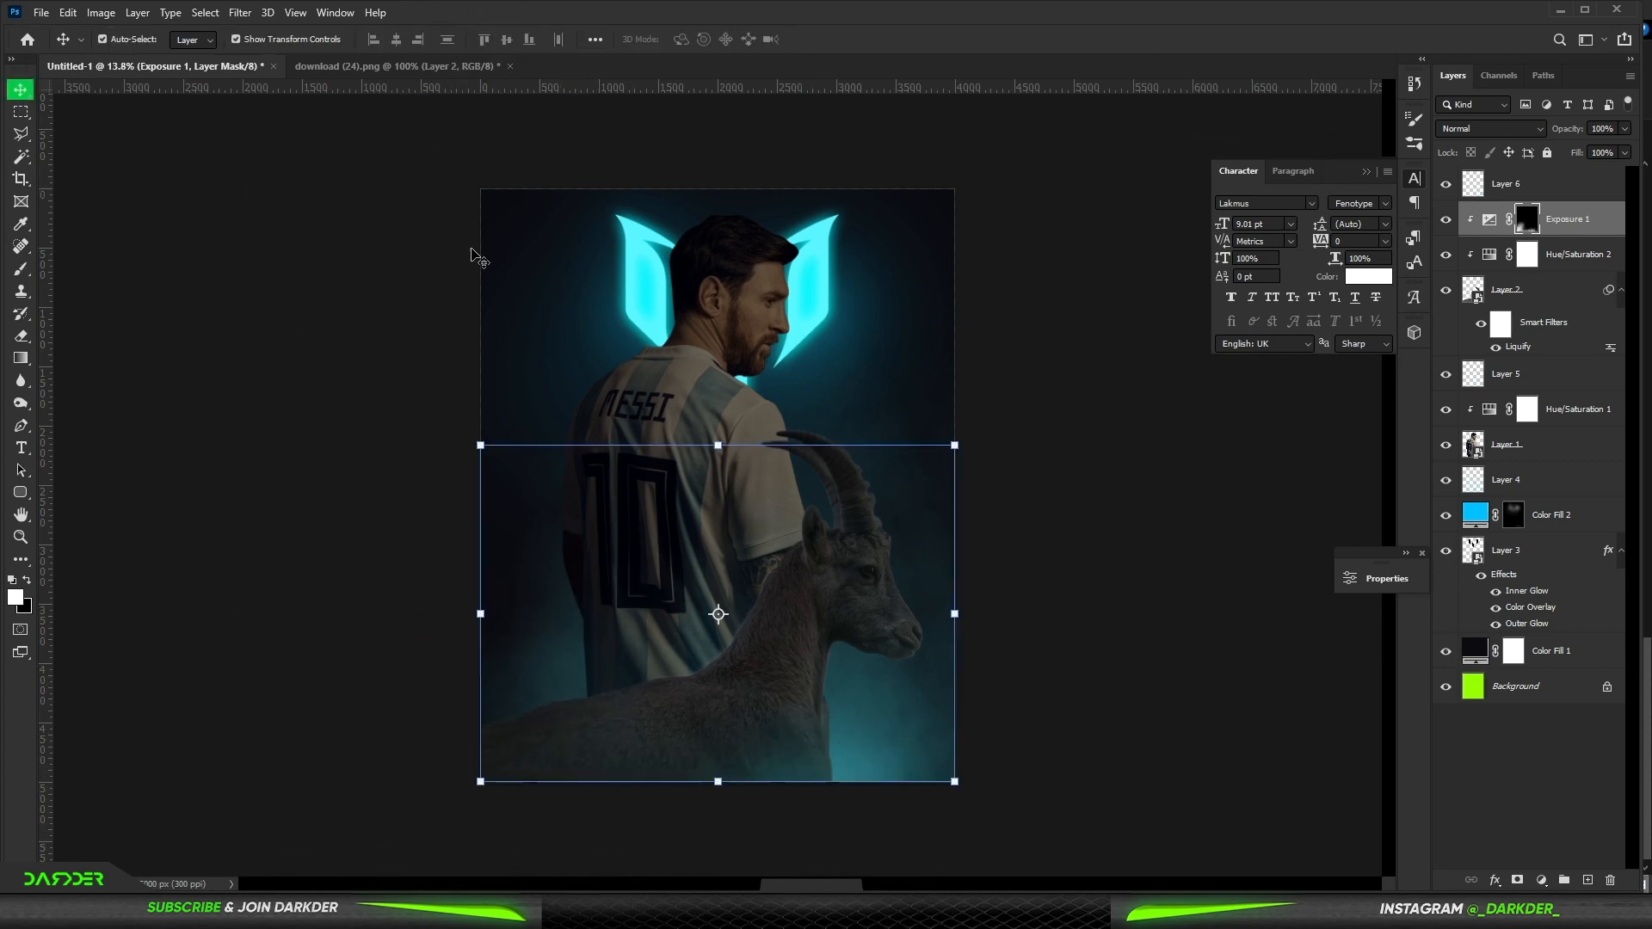
- Add a Color Balance adjustment clipped to the Messi layer, shifting the midtones colour sliders
{"action": "left_click", "coordinate": [471, 251]}
{"action": "scroll", "coordinate": [783, 568], "scroll_direction": "down", "scroll_amount": 3}
{"action": "scroll", "coordinate": [669, 553], "scroll_direction": "up", "scroll_amount": 2}
{"action": "left_click", "coordinate": [685, 460]}
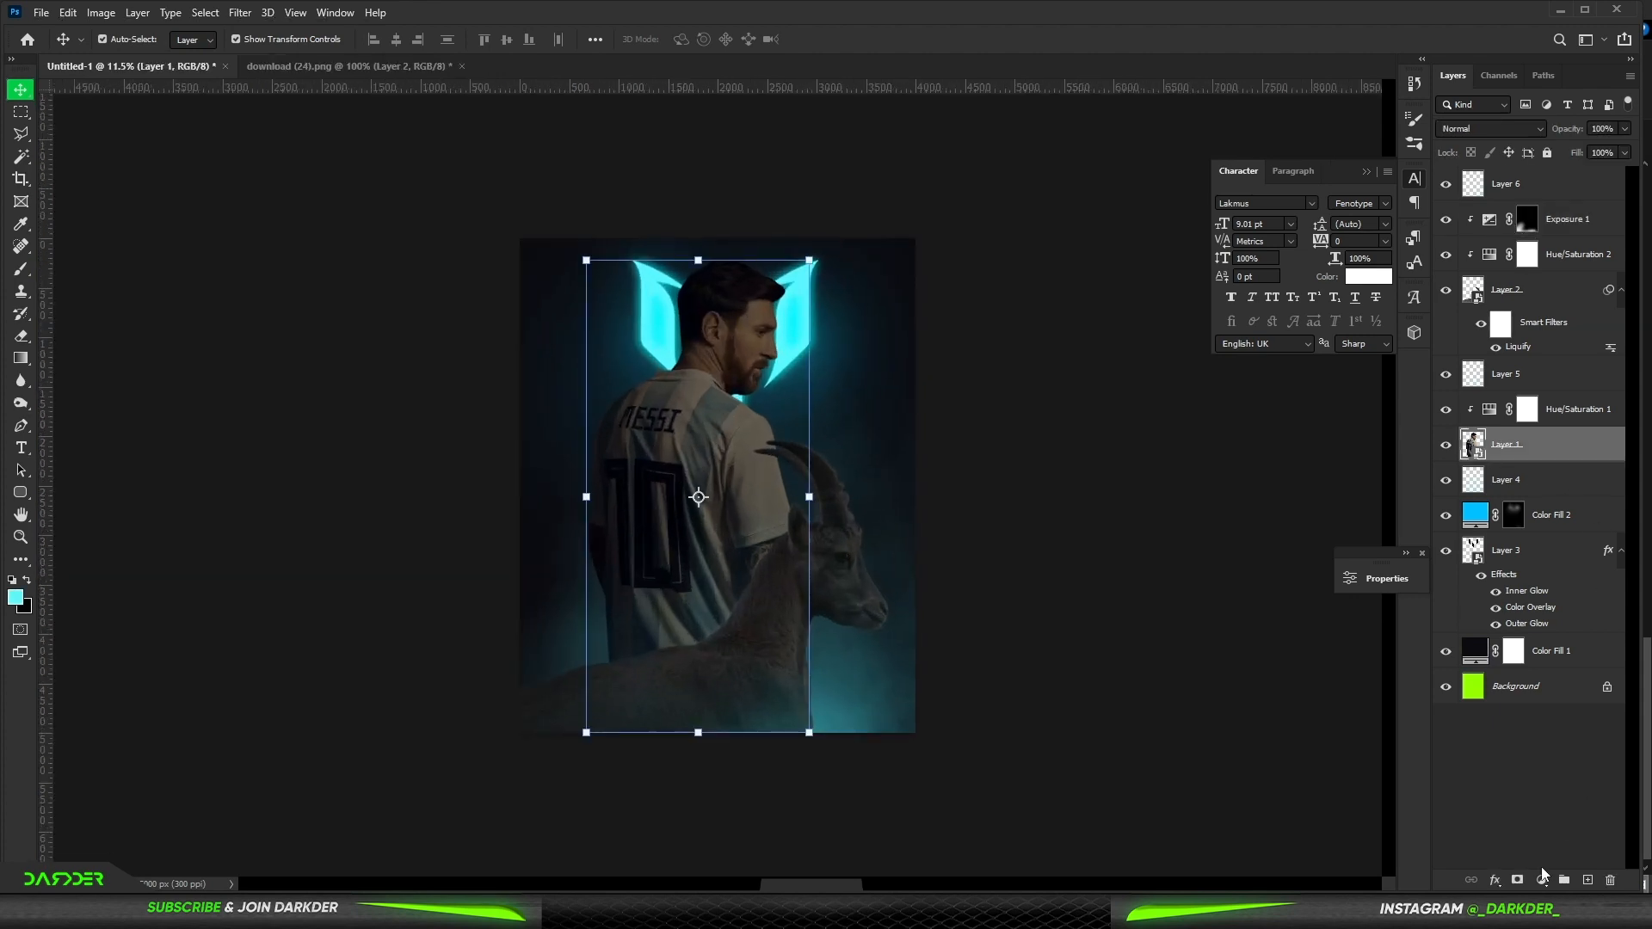
{"action": "left_click", "coordinate": [1542, 874]}
{"action": "left_click", "coordinate": [1454, 678]}
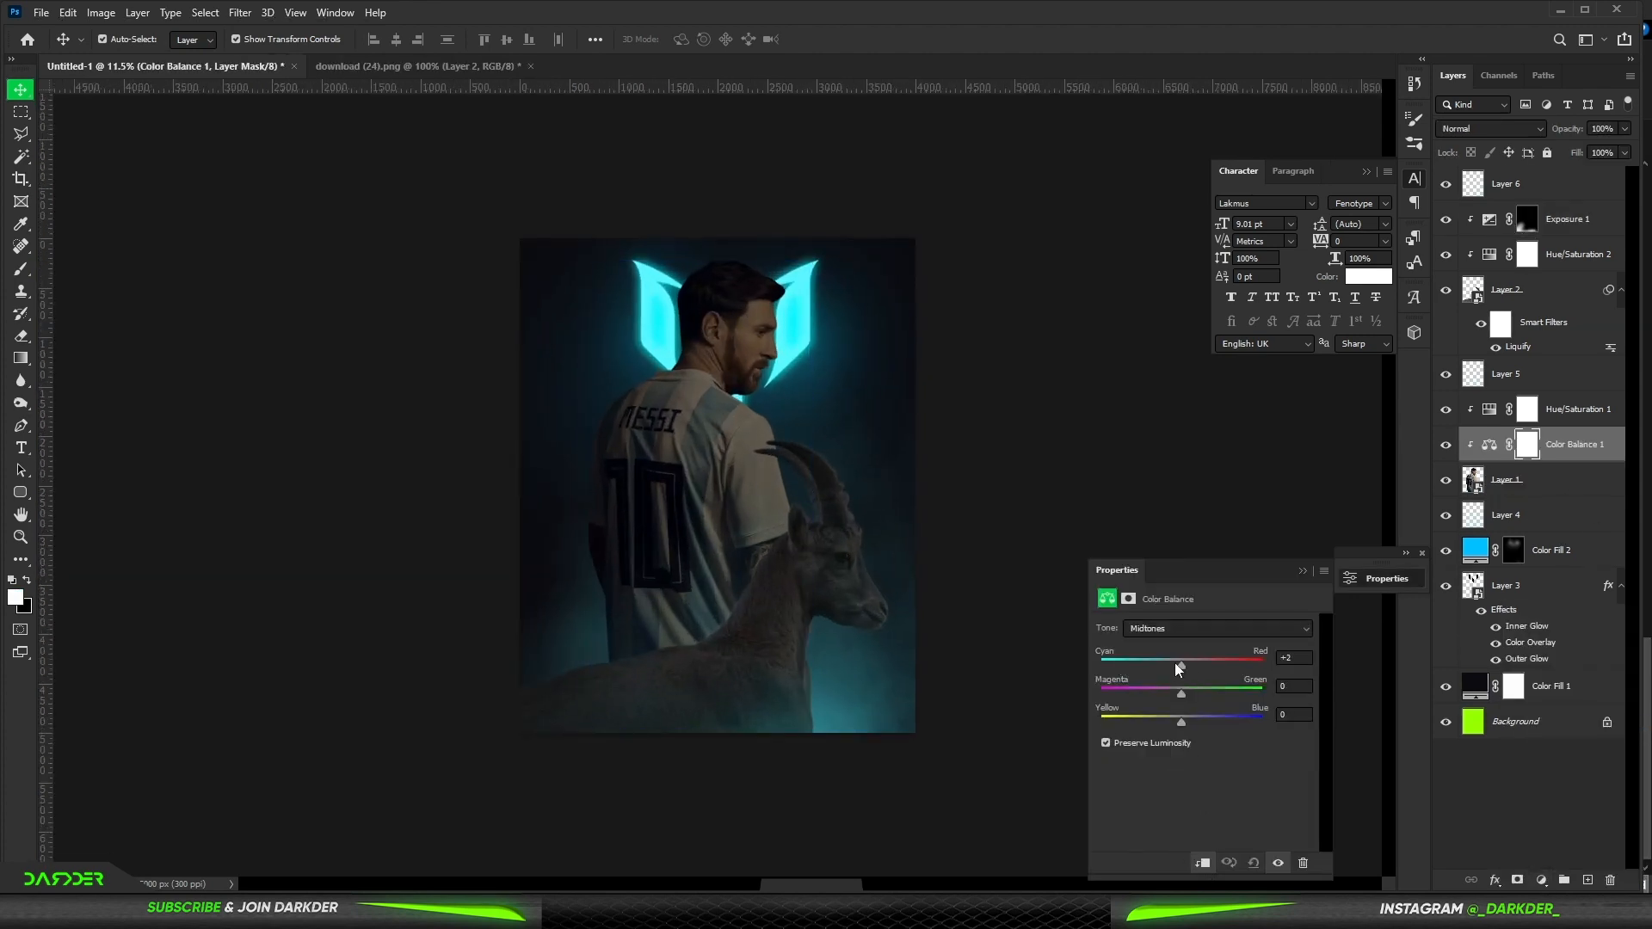
{"action": "left_click_drag", "start_coordinate": [1160, 667], "coordinate": [1200, 716]}
{"action": "left_click", "coordinate": [1303, 572]}
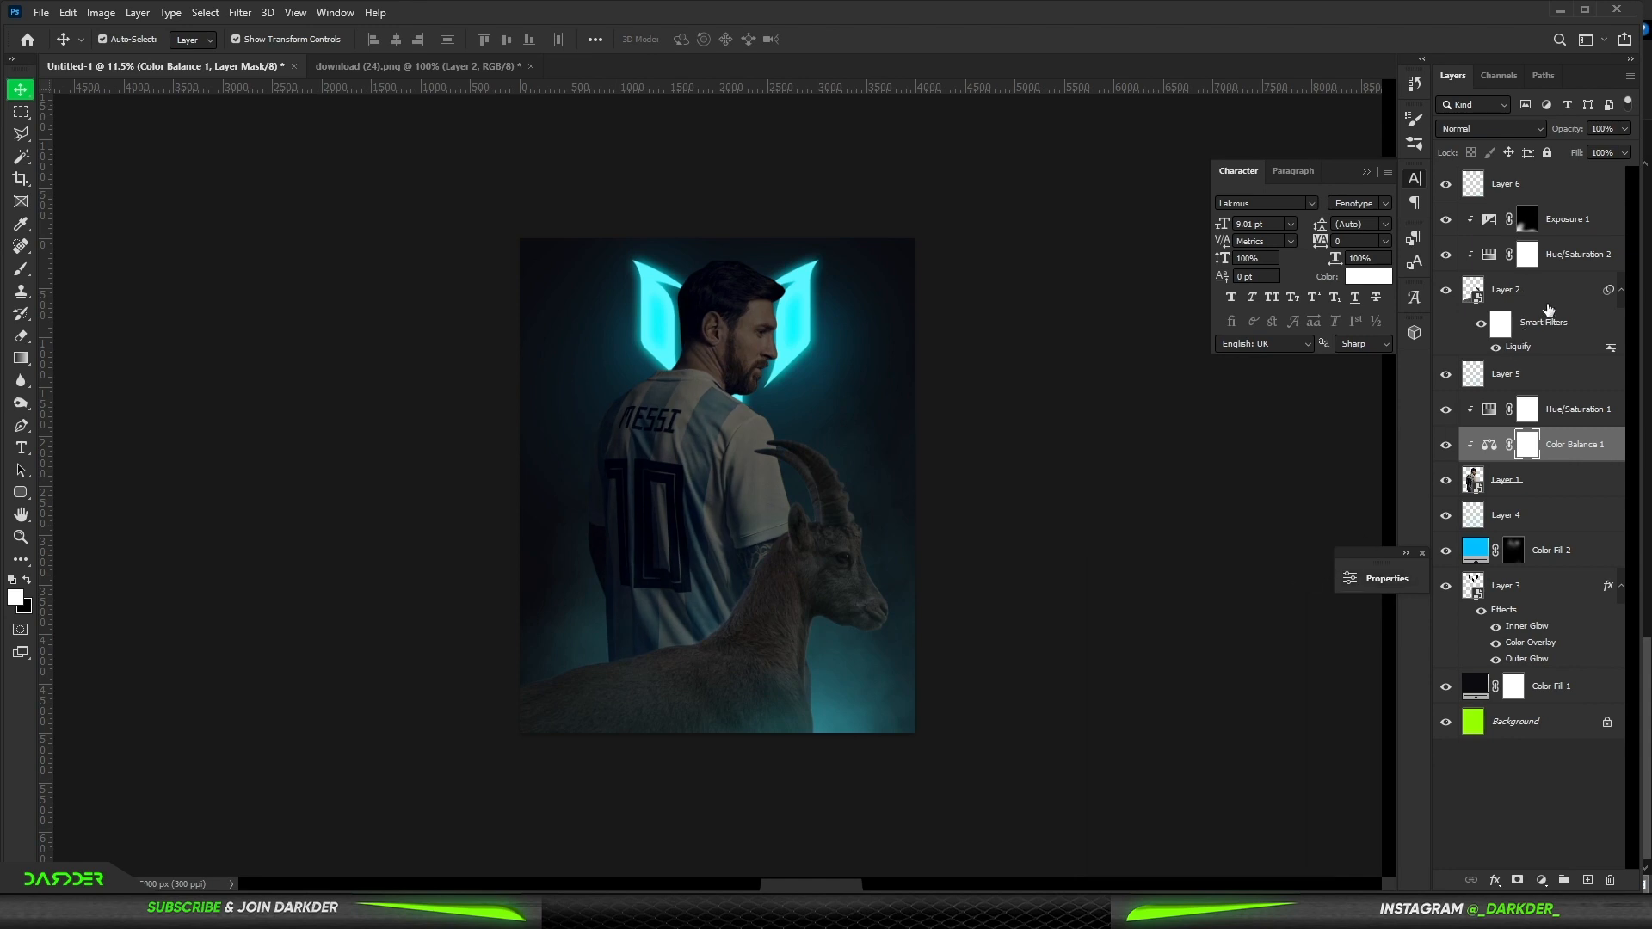
- Add a Color Balance adjustment clipped to the ibex layer with midtones Cyan-Red -14 and Yellow-Blue +19
{"action": "left_click", "coordinate": [1551, 302]}
{"action": "left_click", "coordinate": [1542, 880]}
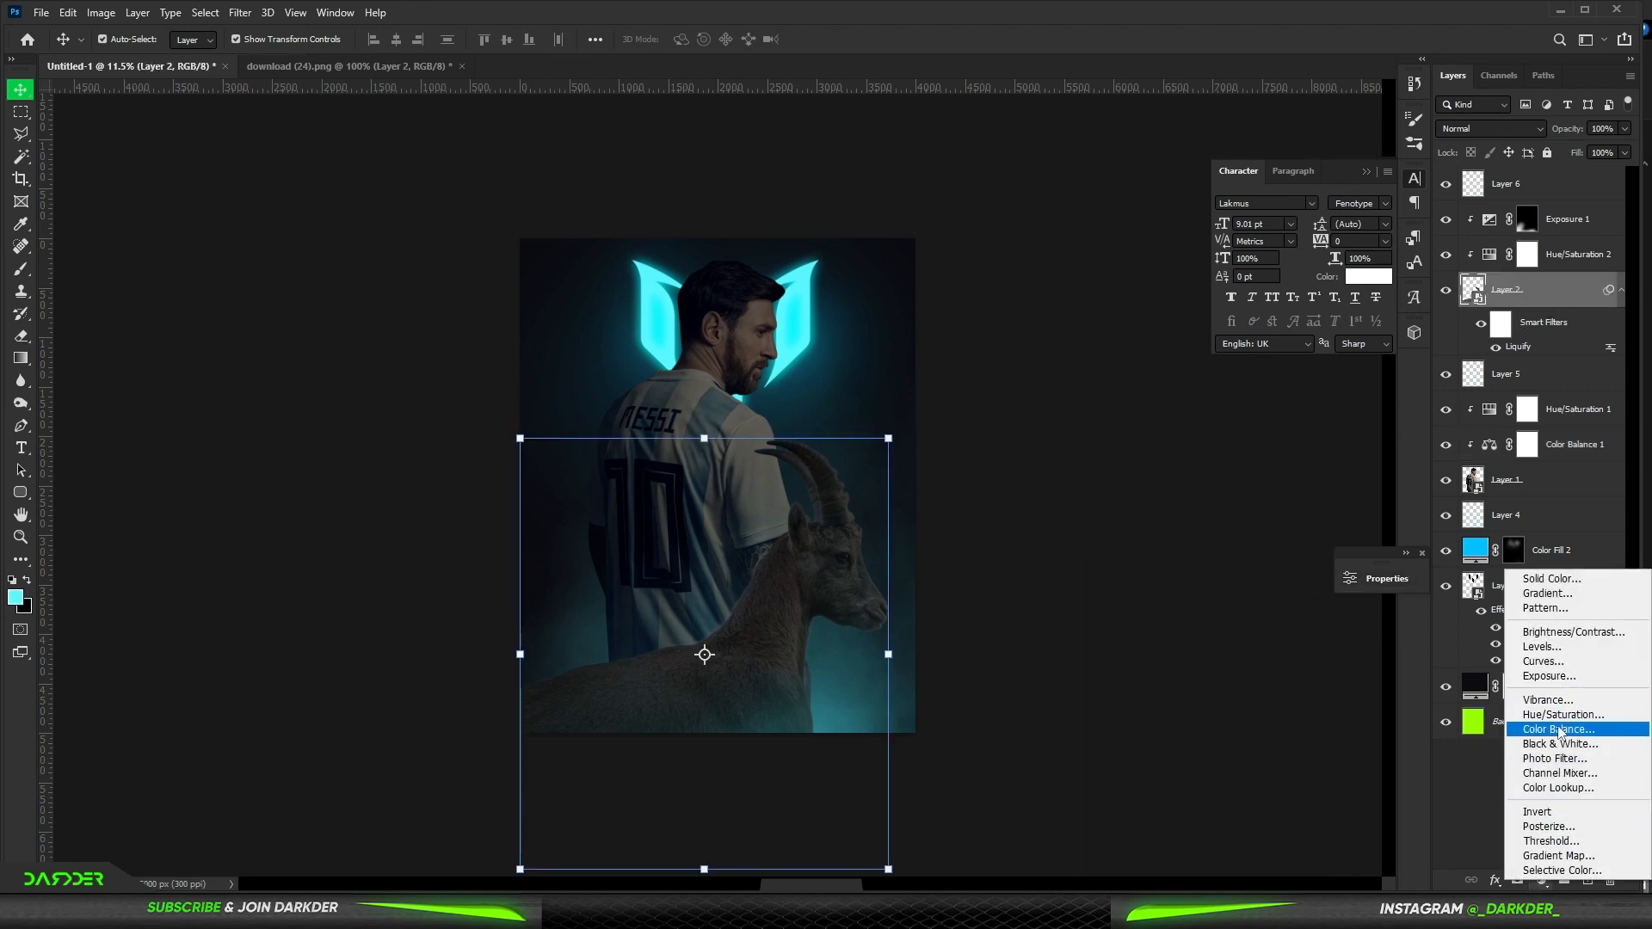
{"action": "left_click", "coordinate": [1455, 679]}
{"action": "left_click_drag", "start_coordinate": [1165, 664], "coordinate": [1169, 665]}
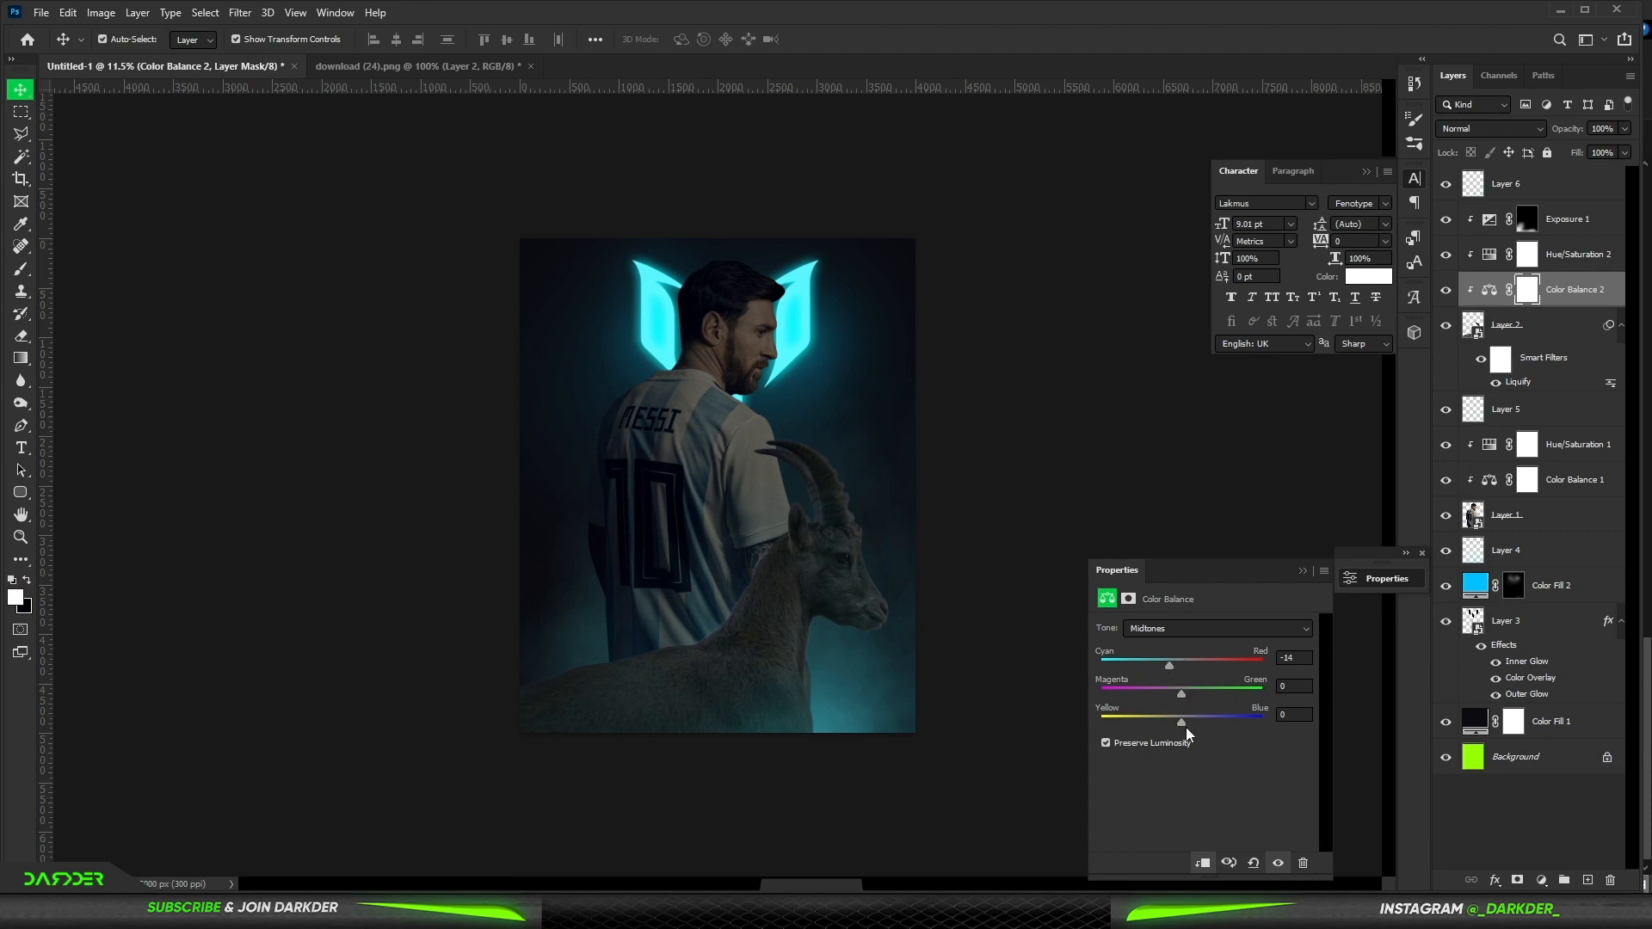
{"action": "left_click", "coordinate": [1303, 572]}
- Add a Solid Color fill of #00deff above the Messi layer's adjustments and clip it to Messi
{"action": "scroll", "coordinate": [599, 293], "scroll_direction": "up", "scroll_amount": 4}
{"action": "left_click", "coordinate": [718, 340]}
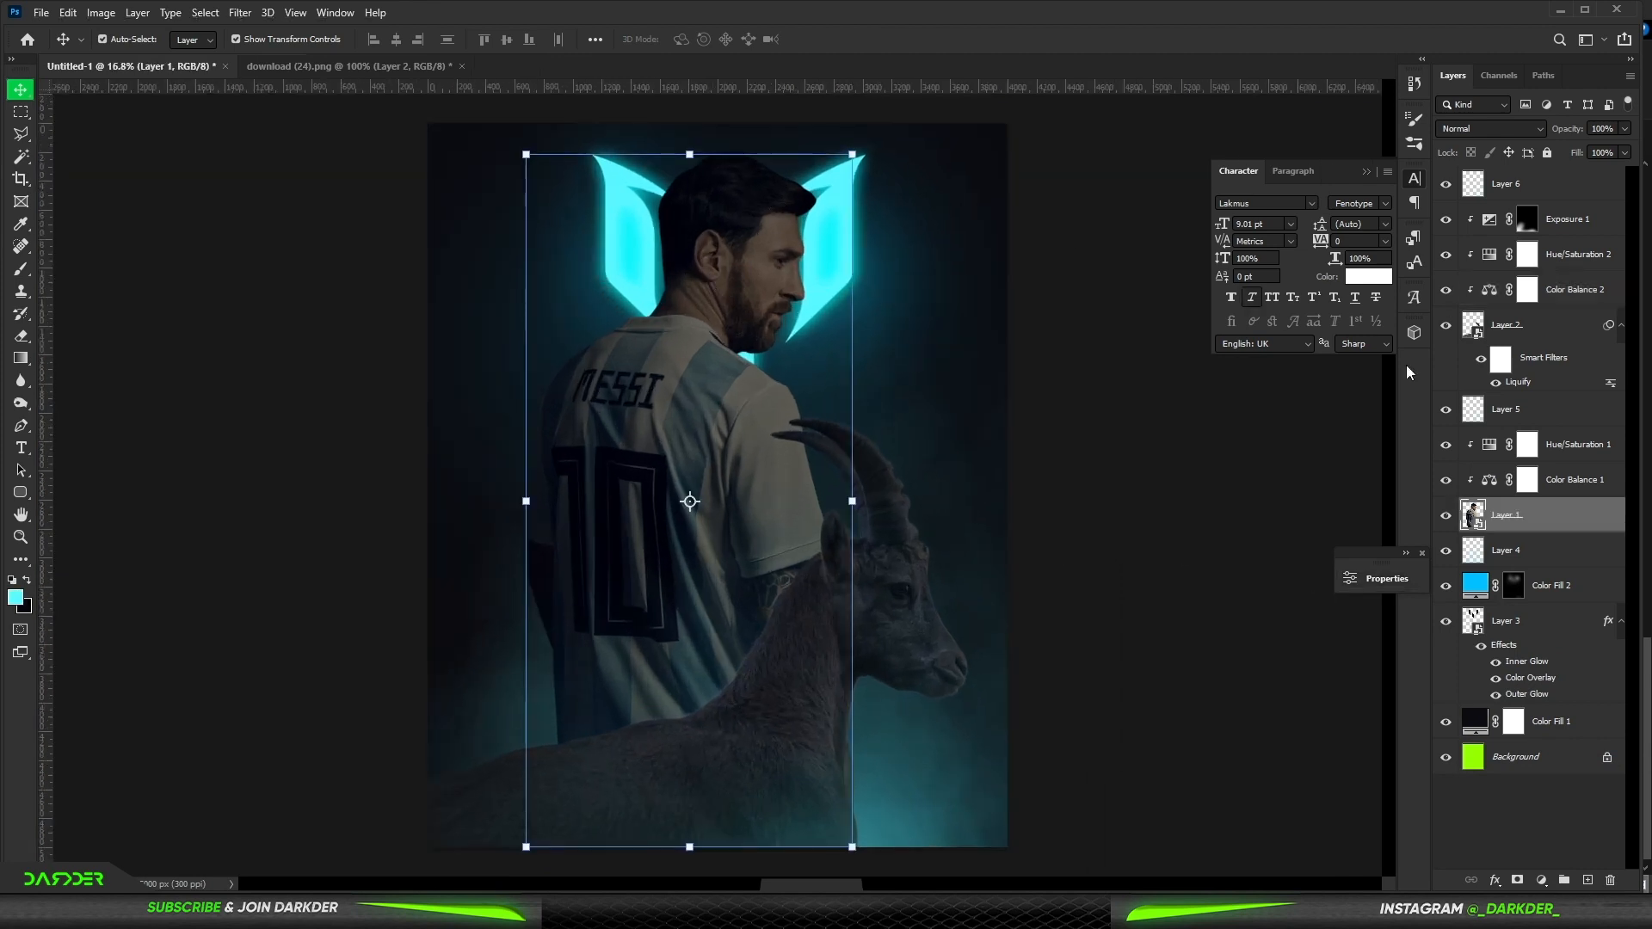
{"action": "left_click", "coordinate": [1584, 460]}
{"action": "left_click", "coordinate": [1542, 880]}
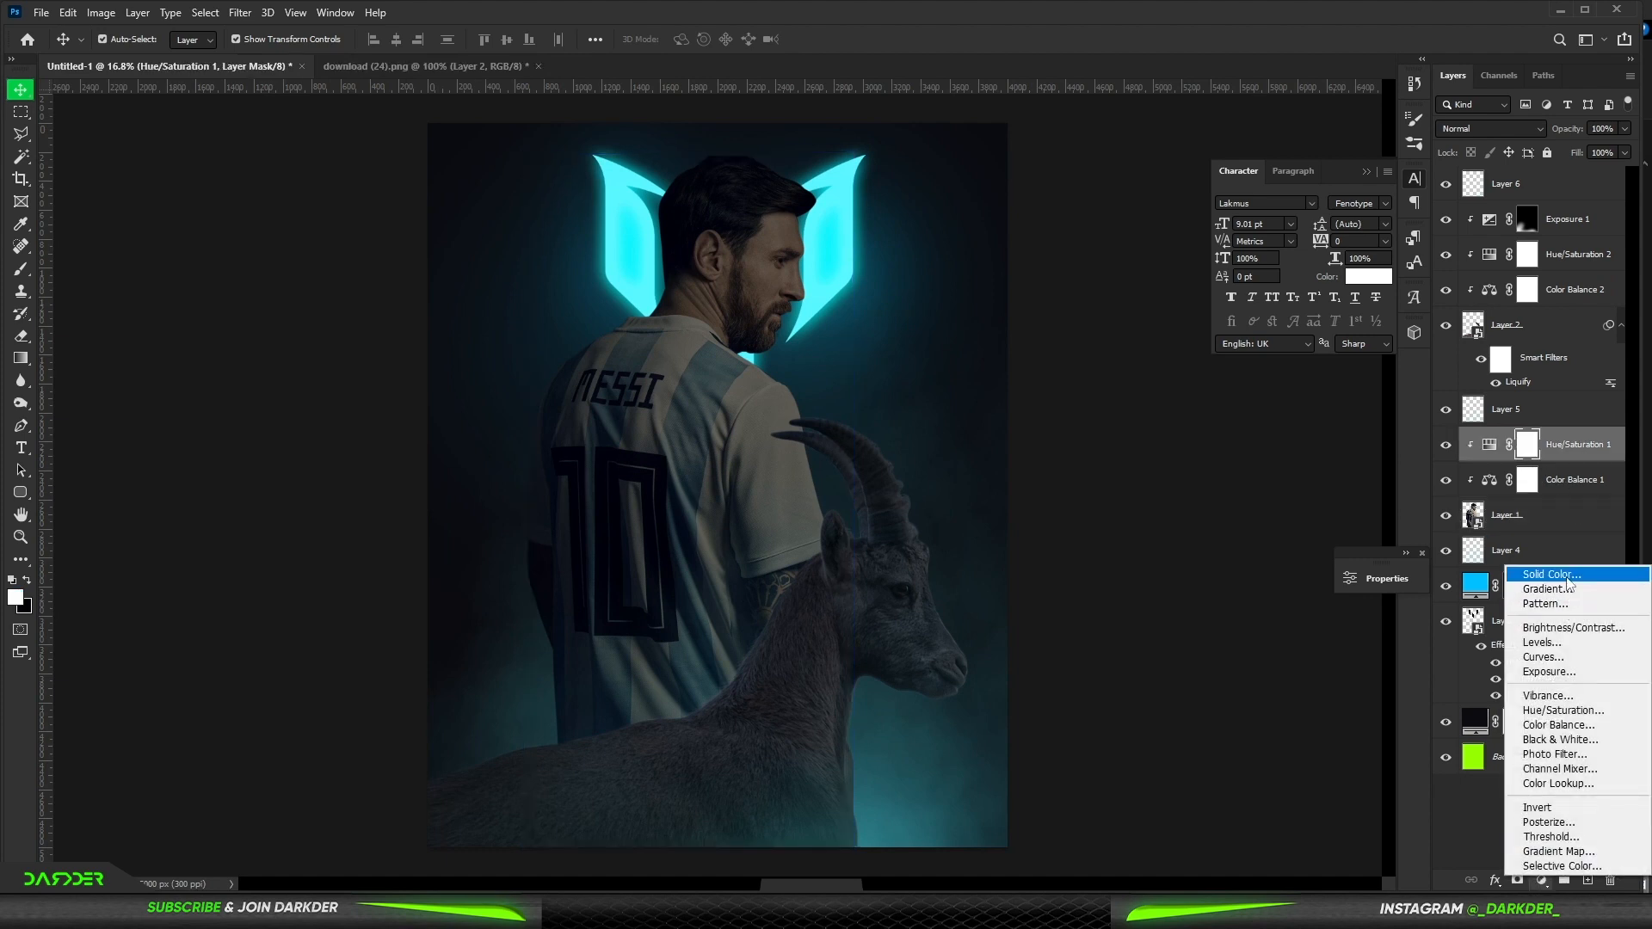
{"action": "left_click", "coordinate": [1540, 575]}
{"action": "left_click_drag", "start_coordinate": [1304, 614], "coordinate": [1349, 574]}
{"action": "left_click_drag", "start_coordinate": [1365, 700], "coordinate": [1366, 693]}
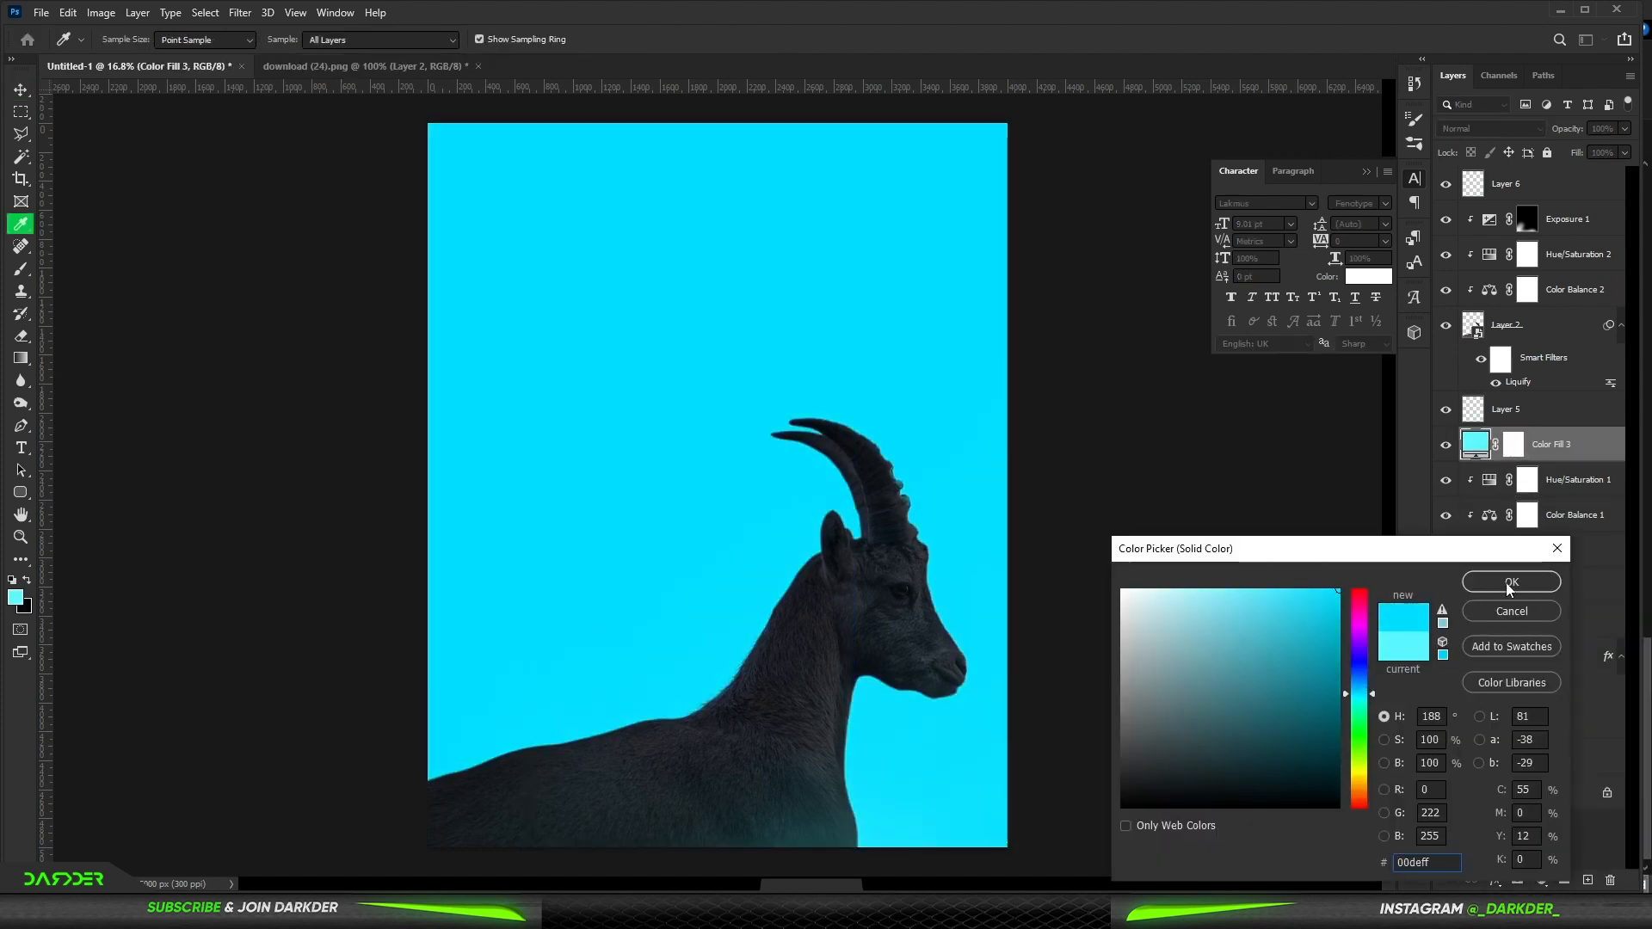
{"action": "left_click", "coordinate": [1508, 582]}
{"action": "key", "text": "ctrl+alt+g"}
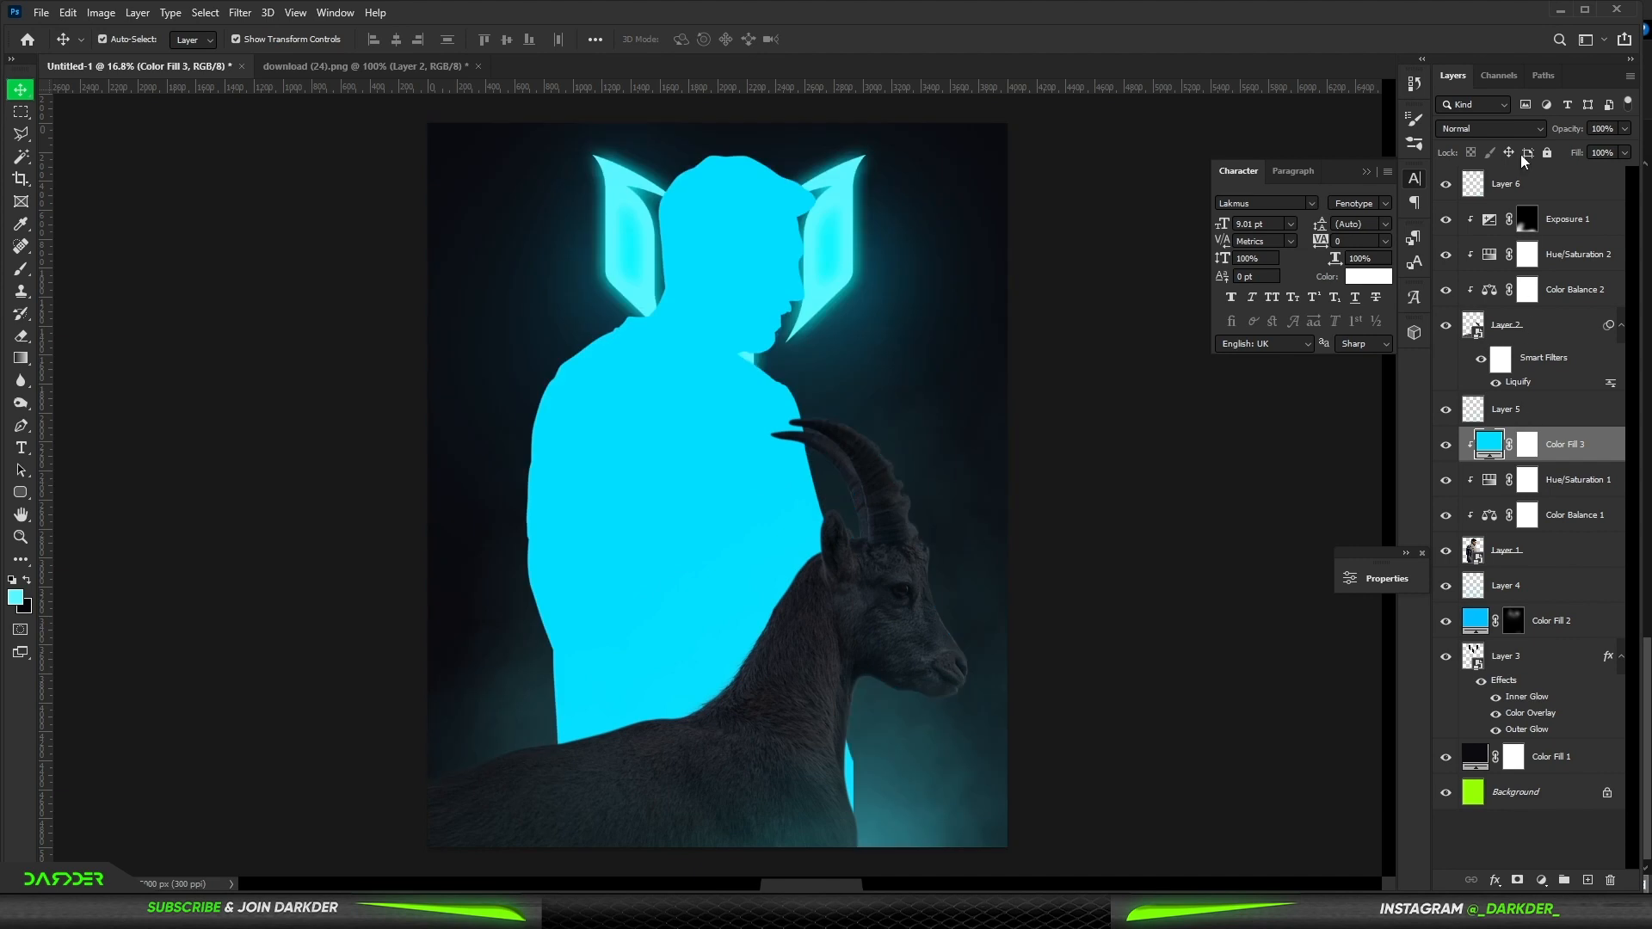
- Set the #00deff fill to Overlay and split the Underlying Layer black blend-if slider to 40/106
{"action": "left_click", "coordinate": [1529, 129]}
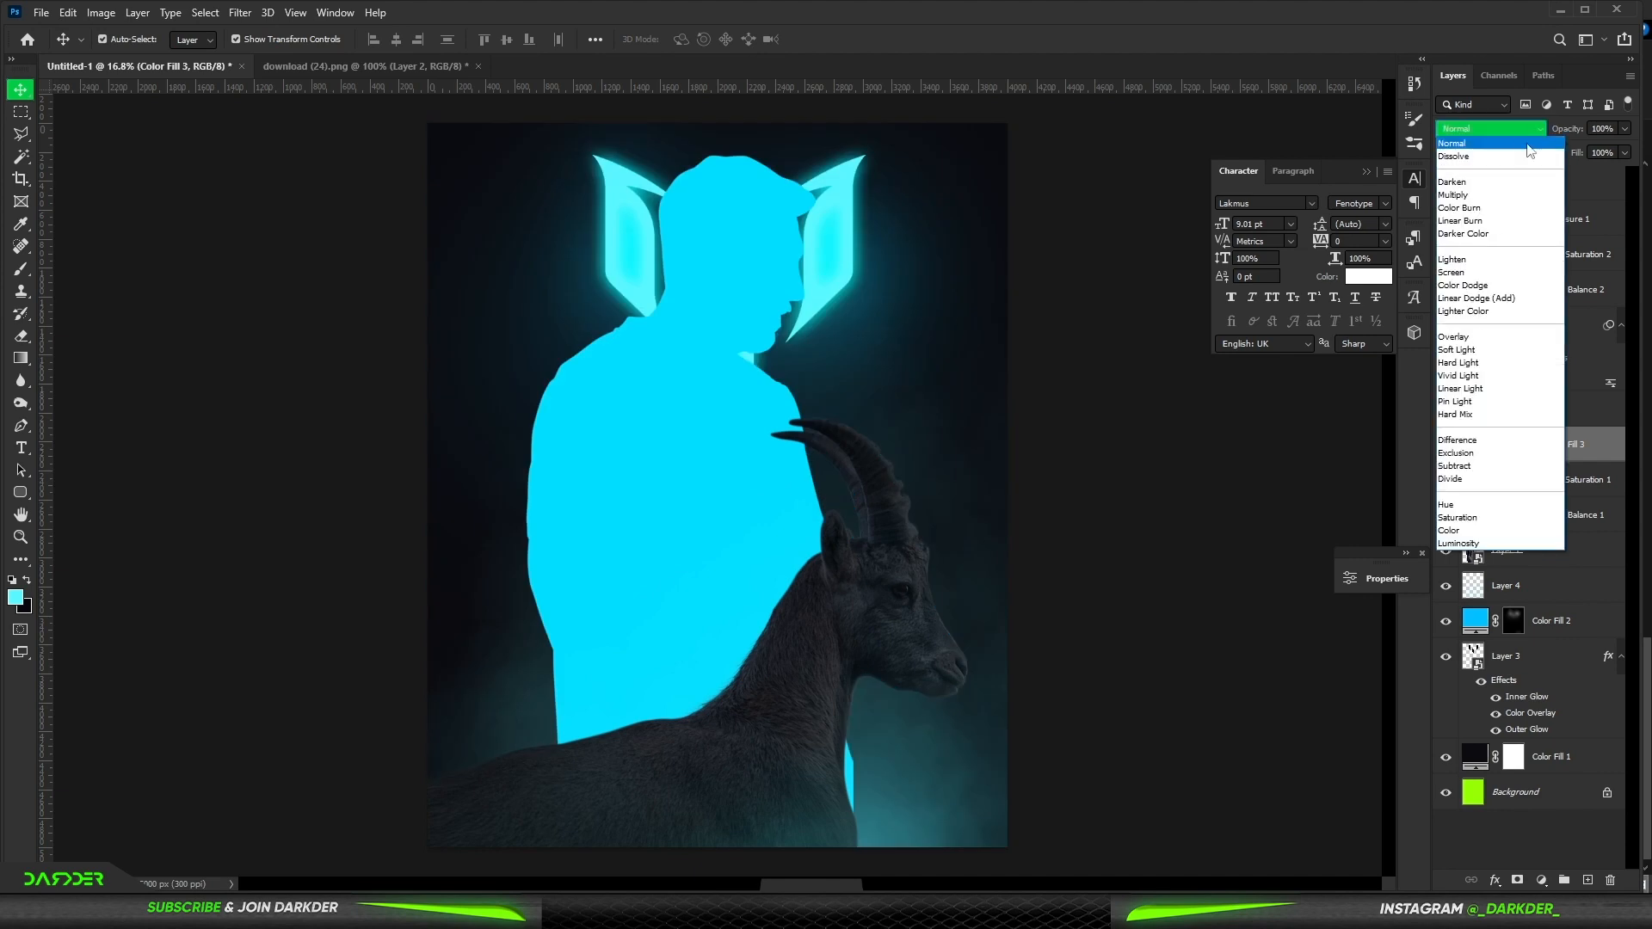
{"action": "left_click", "coordinate": [1483, 339]}
{"action": "double_click", "coordinate": [1609, 447]}
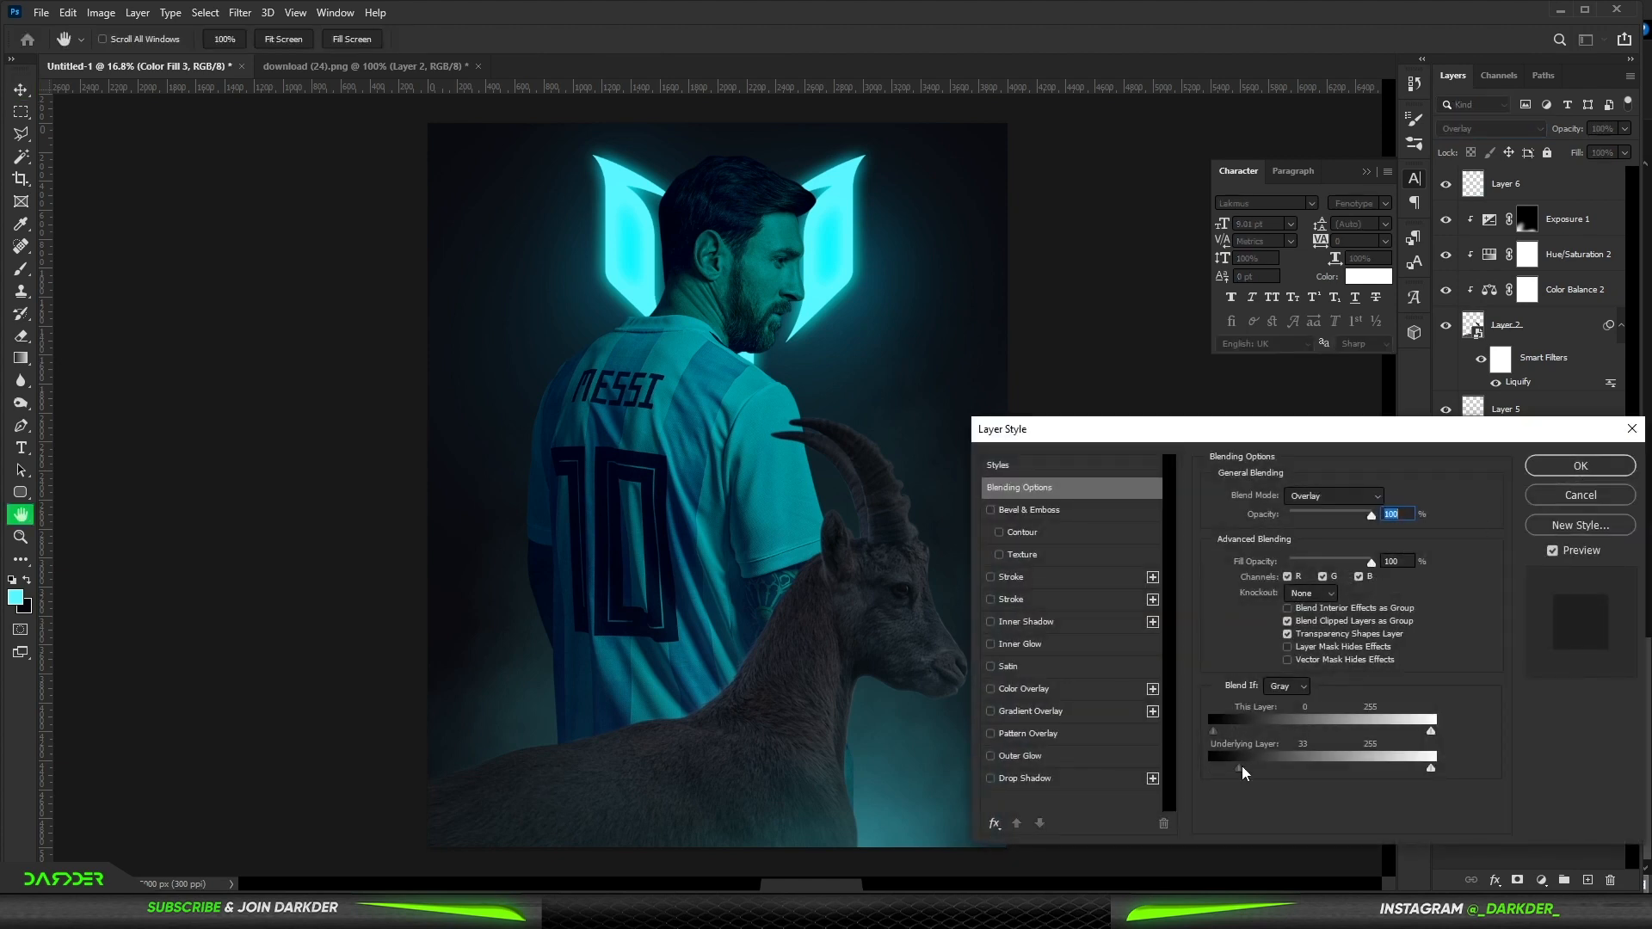
{"action": "left_click_drag", "start_coordinate": [1250, 775], "coordinate": [1257, 772]}
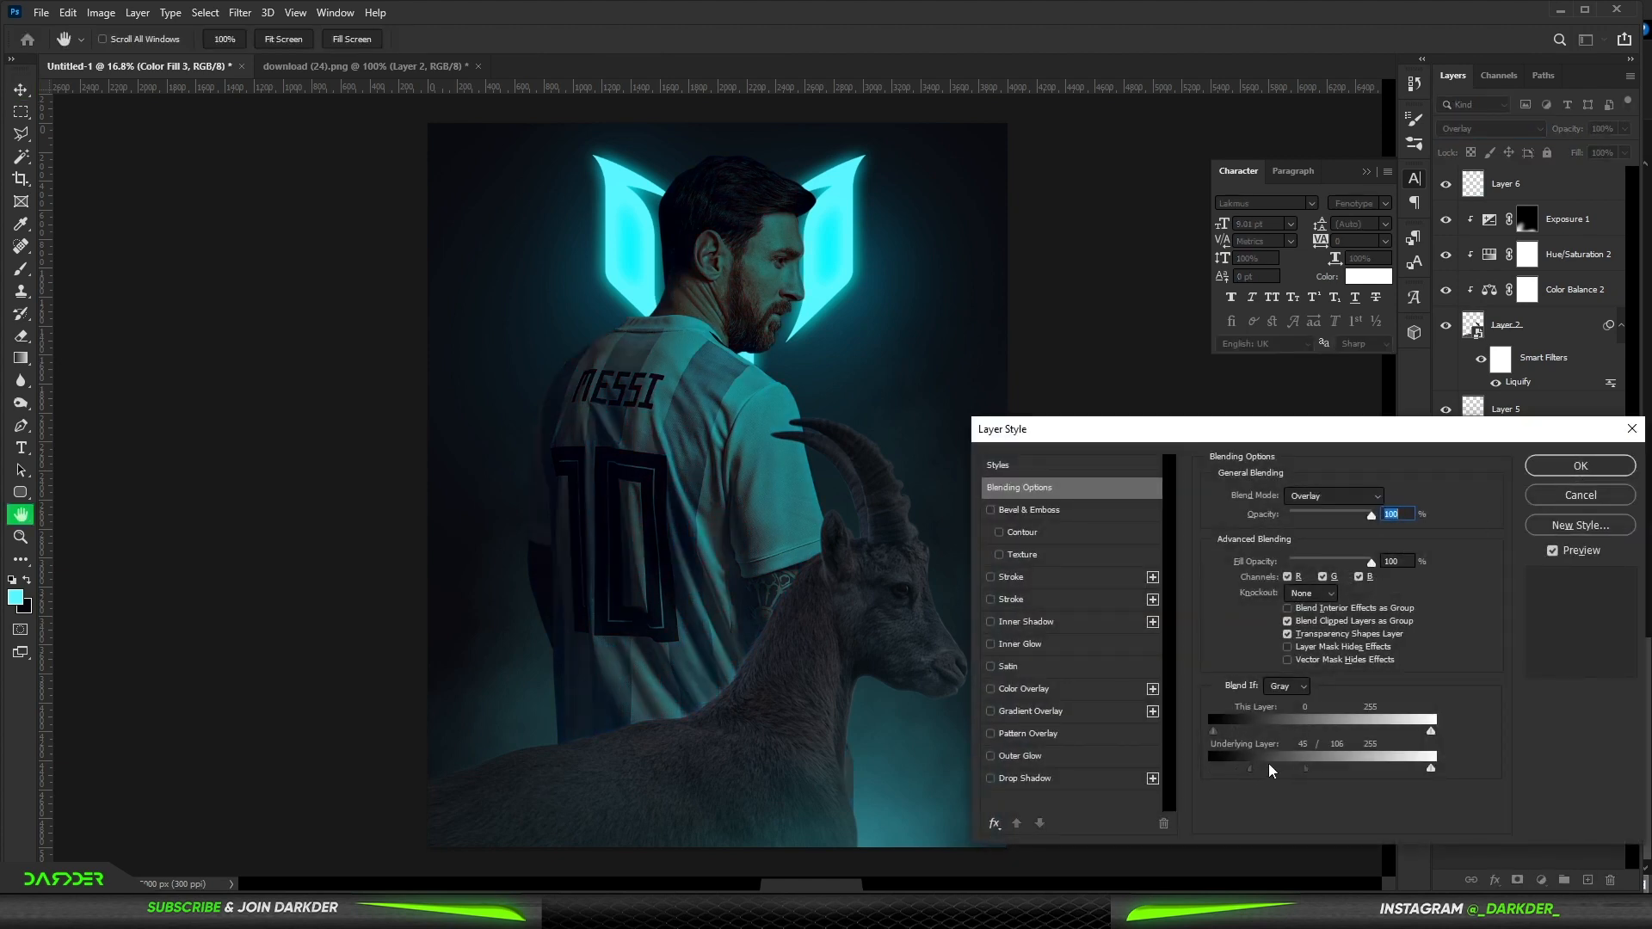
{"action": "left_click", "coordinate": [1555, 469]}
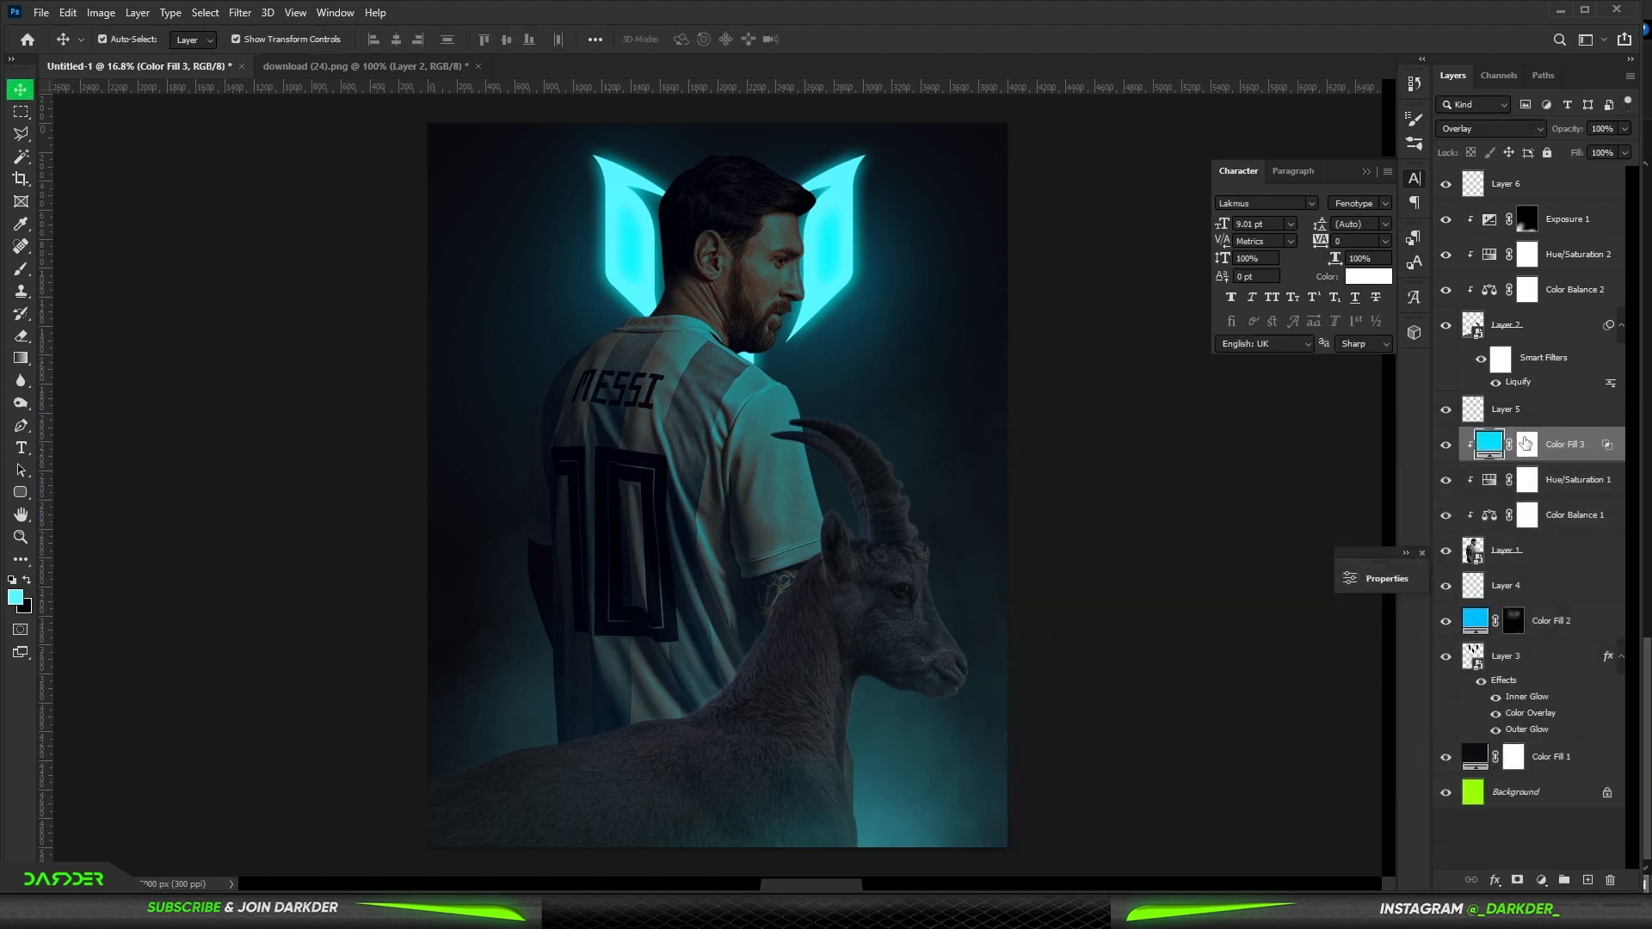
- Paint over Messi's back, jersey and shoulder on the Overlay fill's mask with a soft brush at 49% flow
{"action": "left_click", "coordinate": [1527, 444]}
{"action": "left_click", "coordinate": [21, 268]}
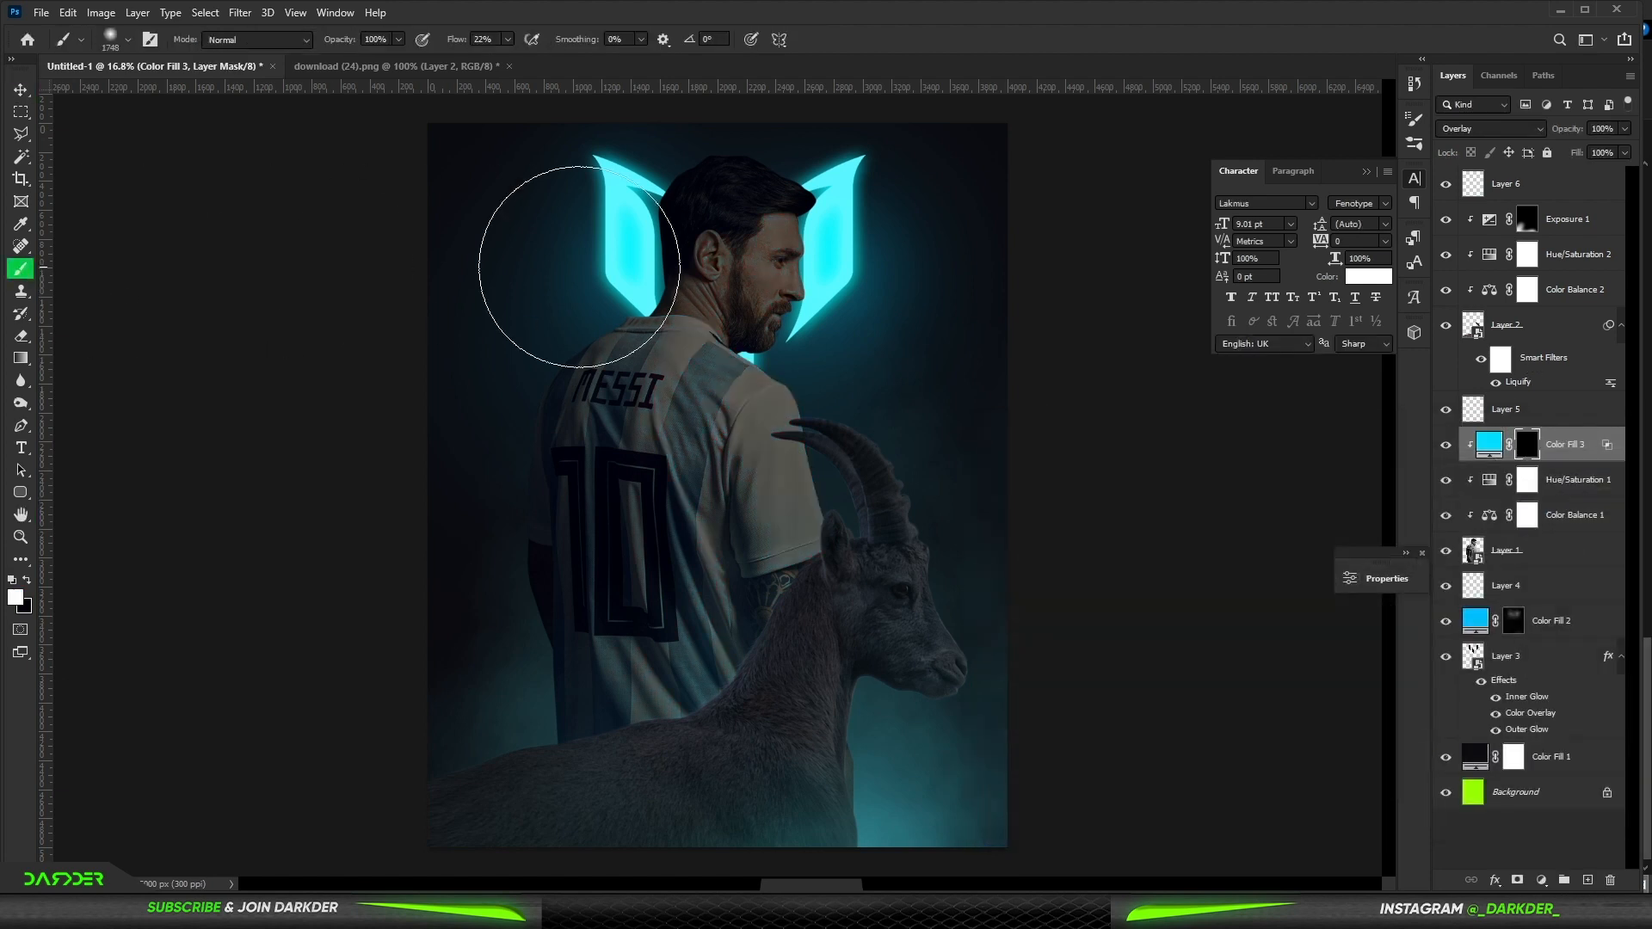
{"action": "left_click_drag", "start_coordinate": [456, 39], "coordinate": [480, 40]}
{"action": "left_click_drag", "start_coordinate": [858, 344], "coordinate": [778, 345]}
{"action": "left_click_drag", "start_coordinate": [778, 247], "coordinate": [804, 538]}
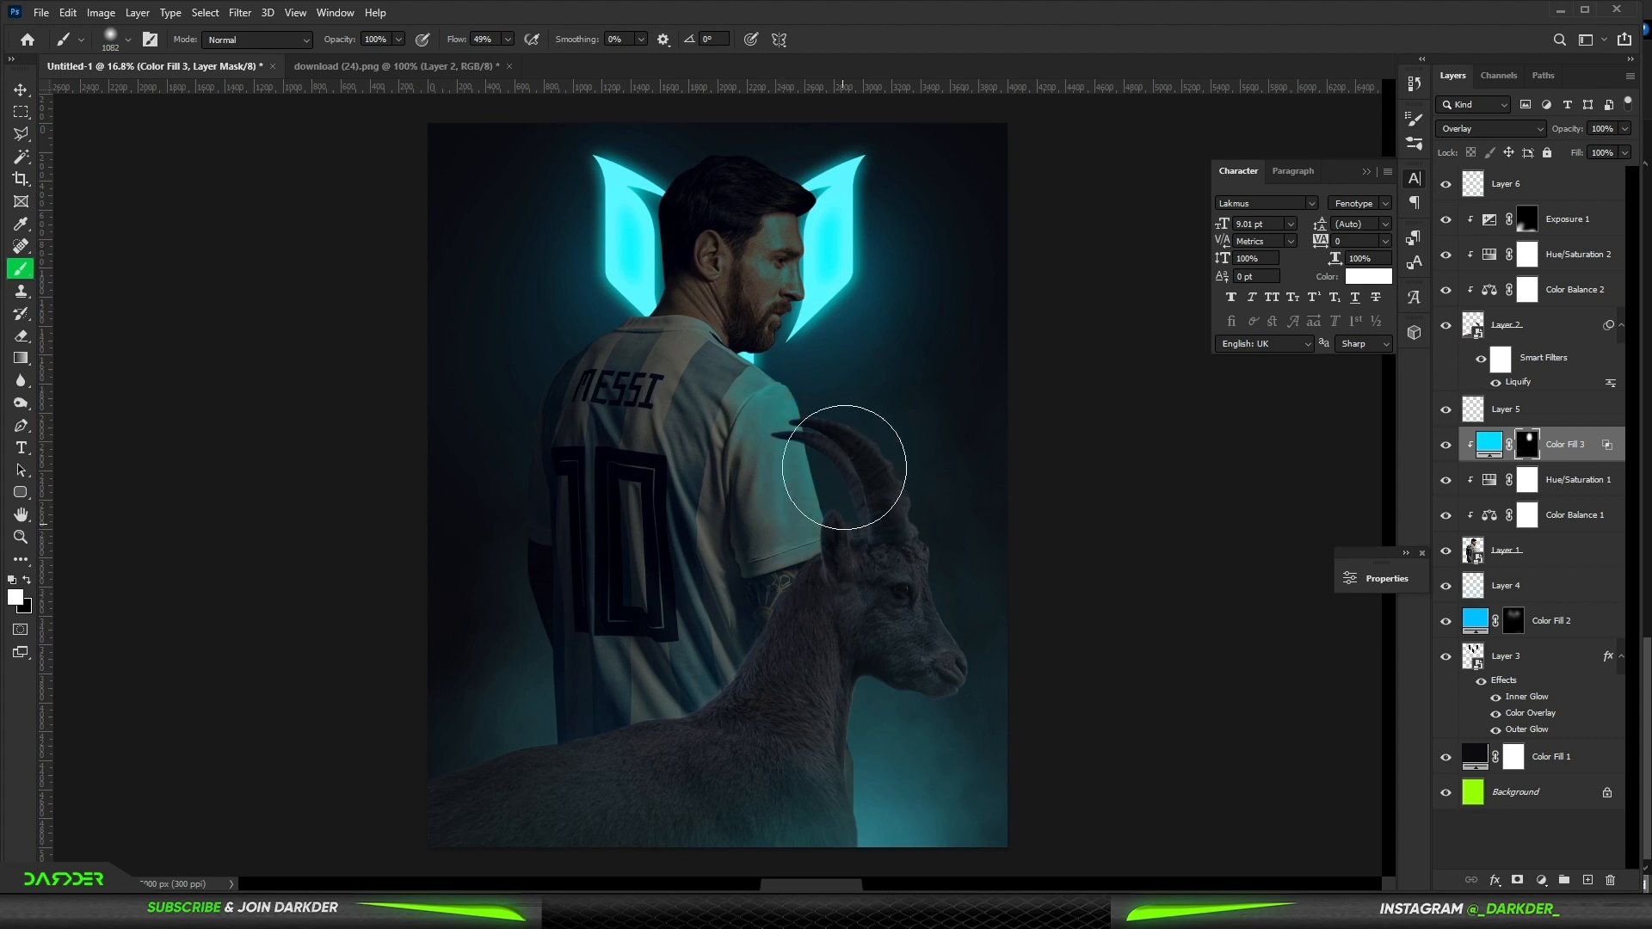
{"action": "mouse_move", "coordinate": [637, 258]}
{"action": "left_mouse_down"}
{"action": "mouse_move", "coordinate": [513, 535]}
{"action": "mouse_move", "coordinate": [606, 669]}
{"action": "mouse_move", "coordinate": [723, 536]}
{"action": "mouse_move", "coordinate": [724, 740]}
{"action": "left_mouse_up"}
{"action": "mouse_move", "coordinate": [774, 716]}
{"action": "left_mouse_down"}
{"action": "mouse_move", "coordinate": [778, 642]}
{"action": "mouse_move", "coordinate": [843, 539]}
{"action": "left_mouse_up"}
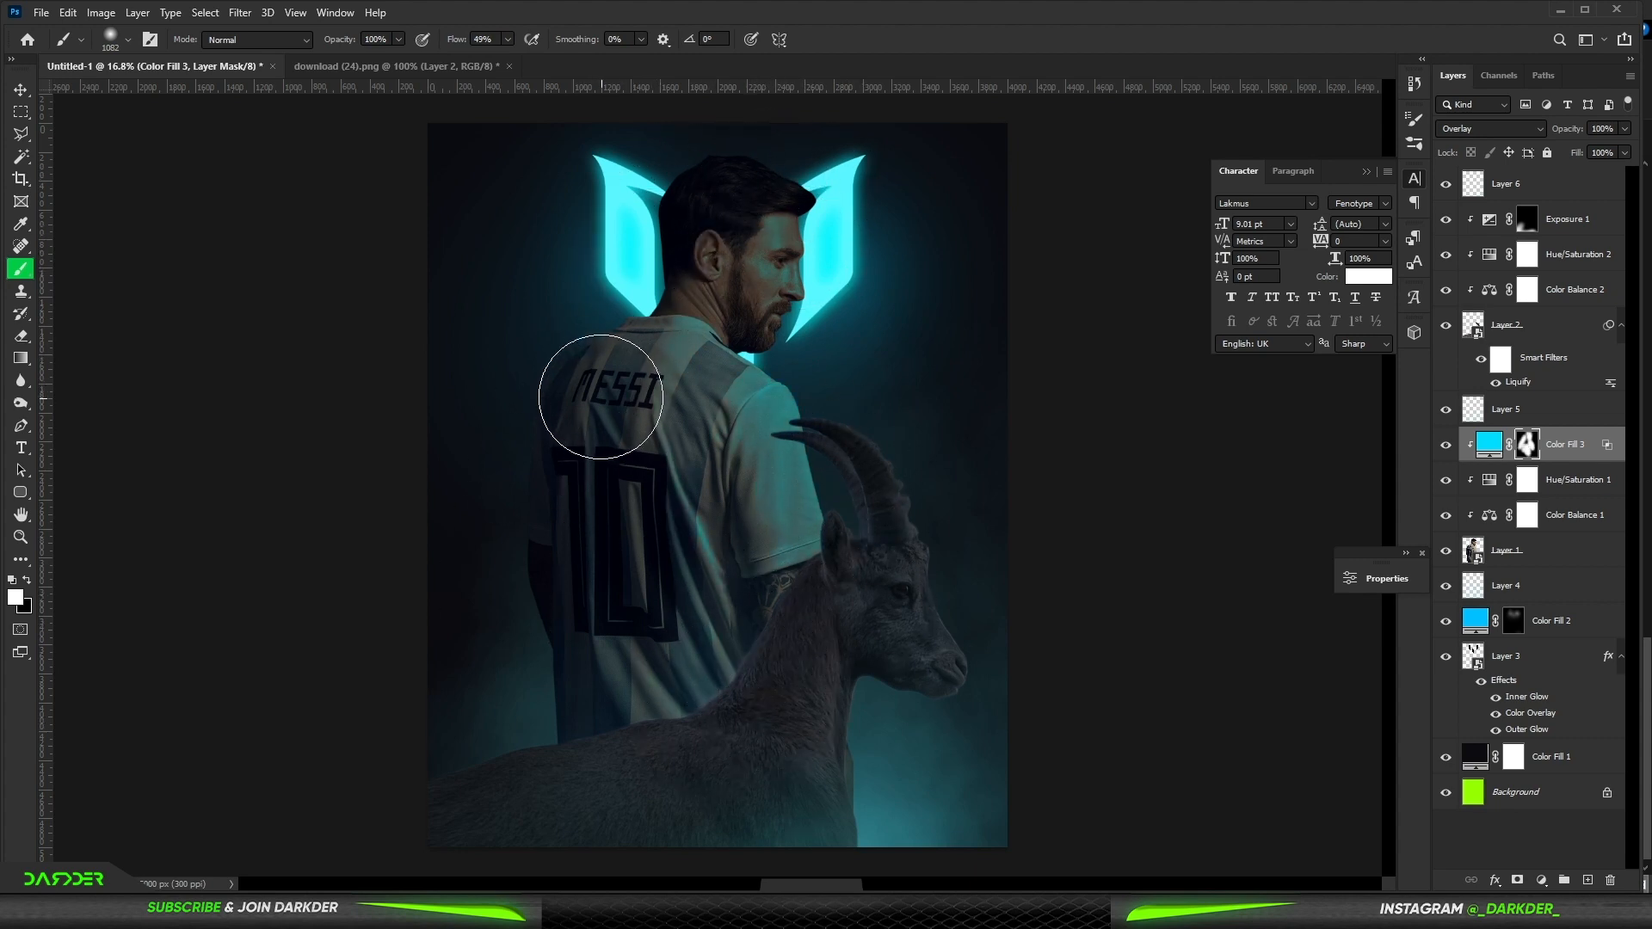
- Add another Solid Color fill of #00f4ff and clip it to the Messi layer
{"action": "scroll", "coordinate": [718, 487], "scroll_direction": "down", "scroll_amount": 2}
{"action": "left_click", "coordinate": [1540, 881]}
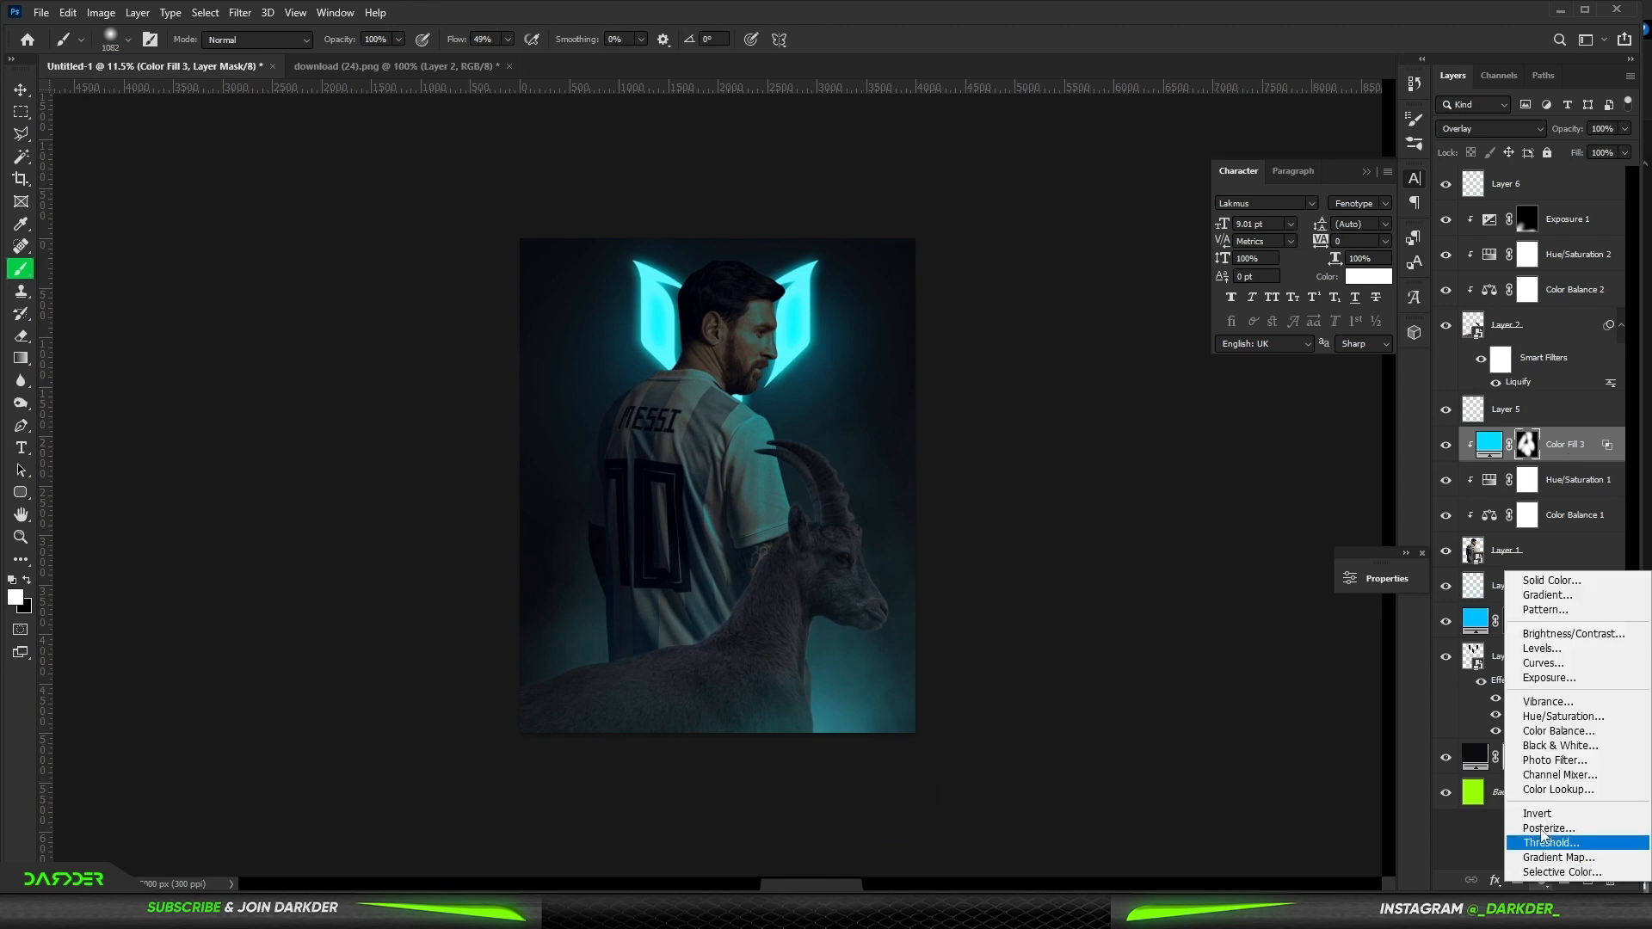
{"action": "left_click", "coordinate": [1547, 581]}
{"action": "left_click_drag", "start_coordinate": [1314, 629], "coordinate": [1354, 585]}
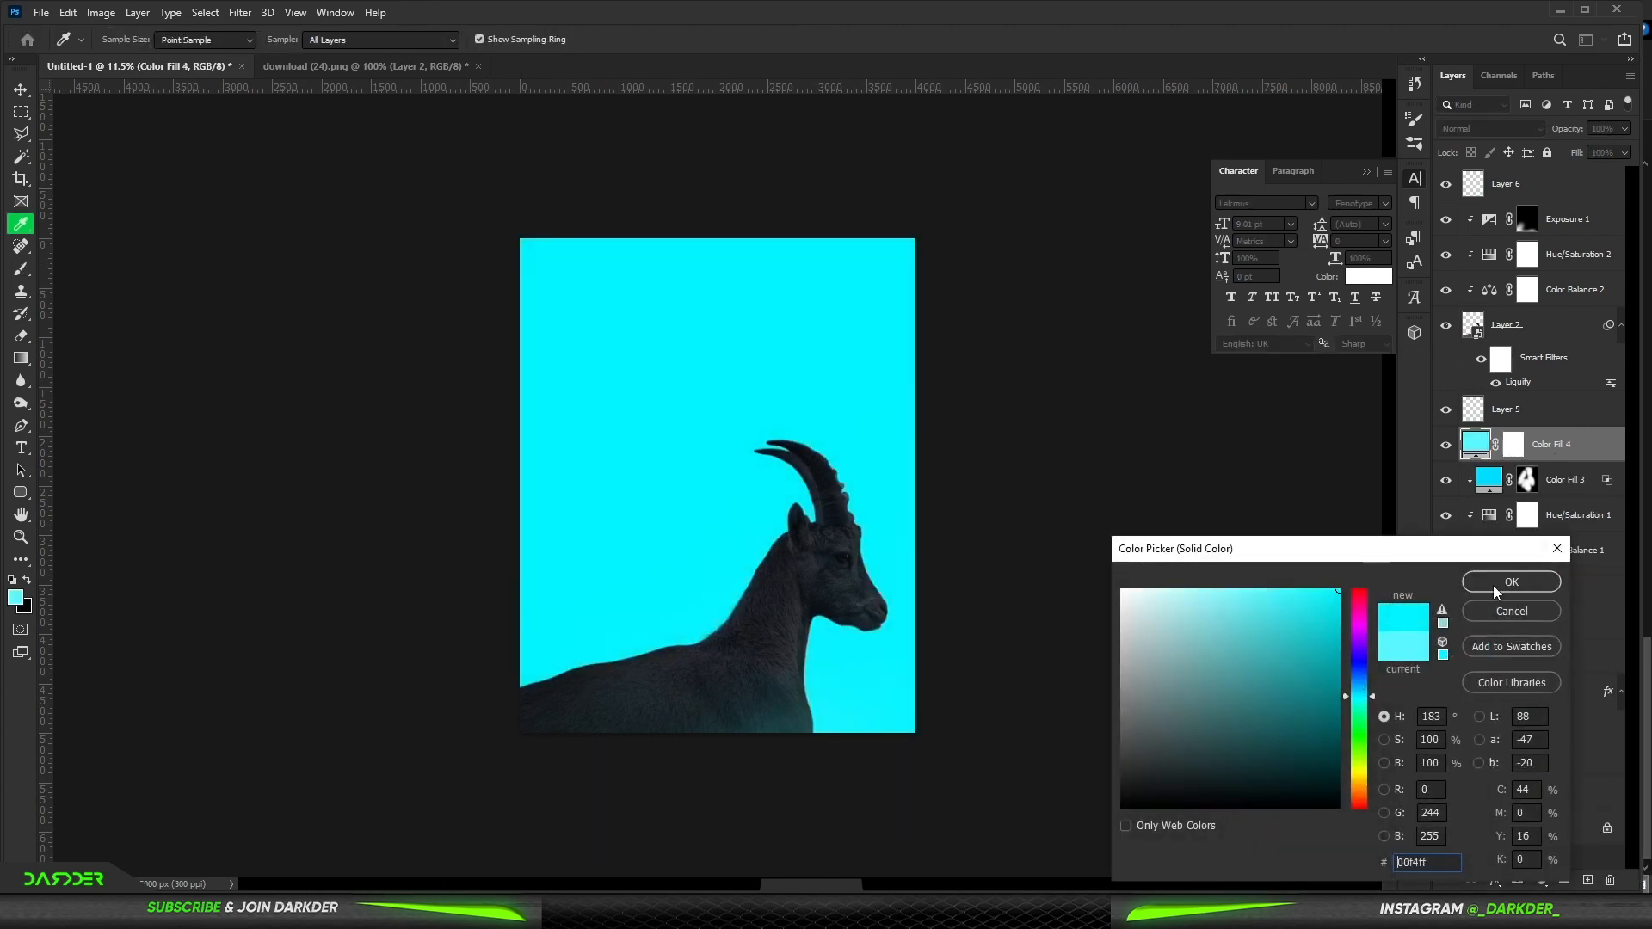
{"action": "left_click", "coordinate": [1495, 584]}
{"action": "left_click", "coordinate": [1593, 461], "text": "alt"}
- Set the #00f4ff fill to Linear Dodge (Add) and split the Underlying Layer black blend-if slider to 0/26
{"action": "left_click", "coordinate": [1491, 129]}
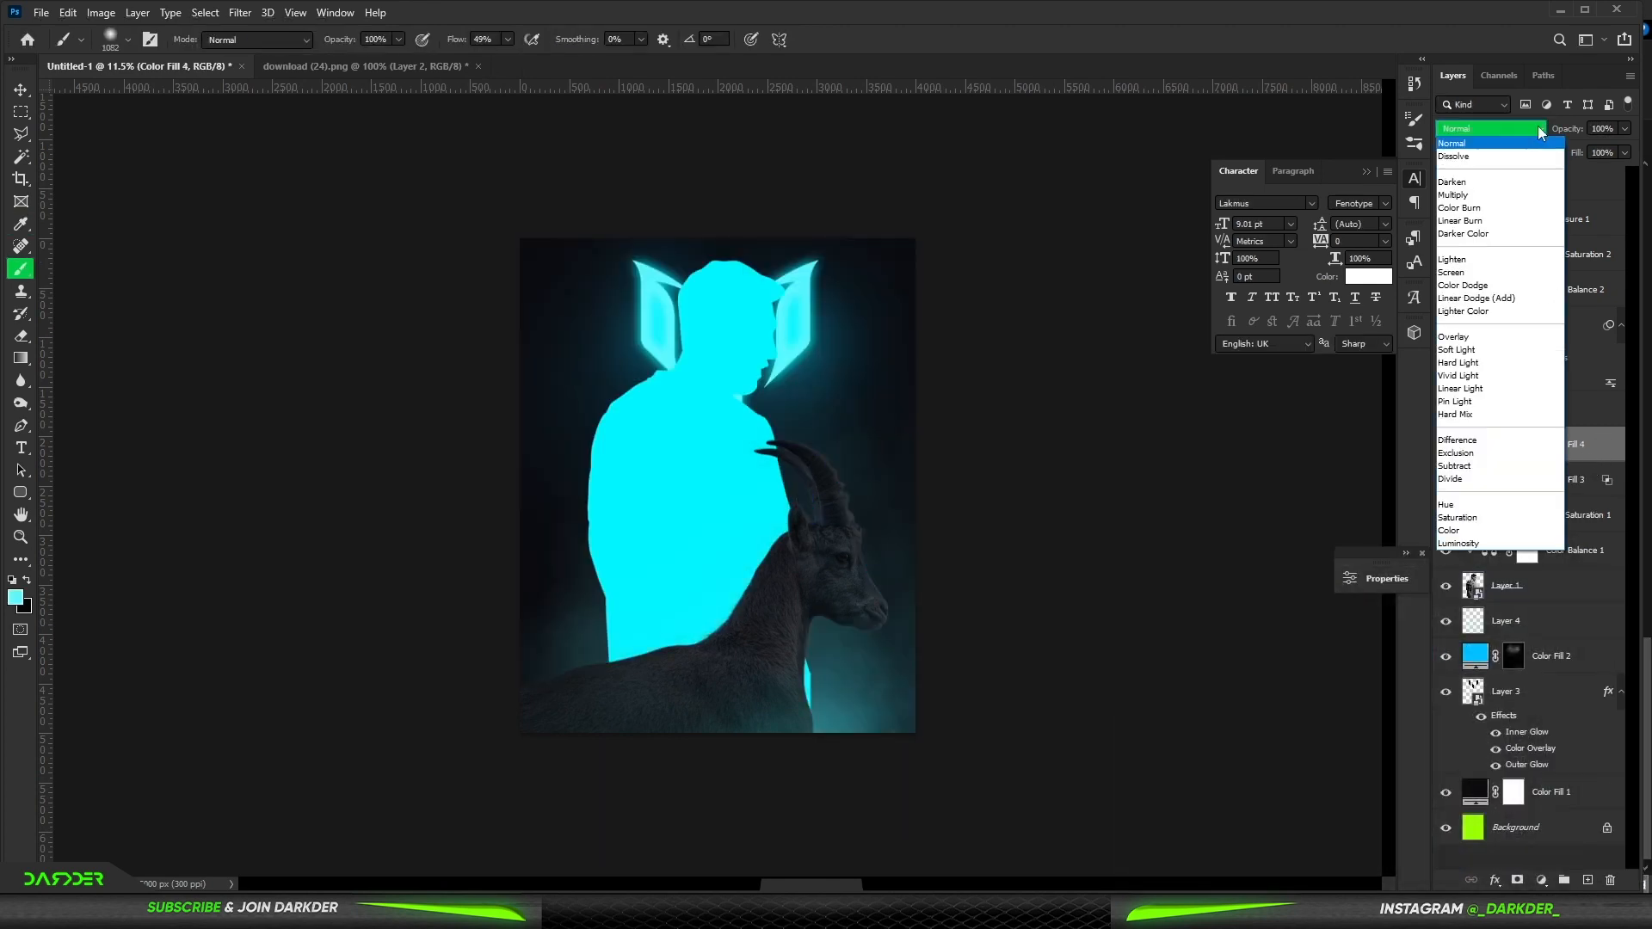
{"action": "left_click", "coordinate": [1488, 301]}
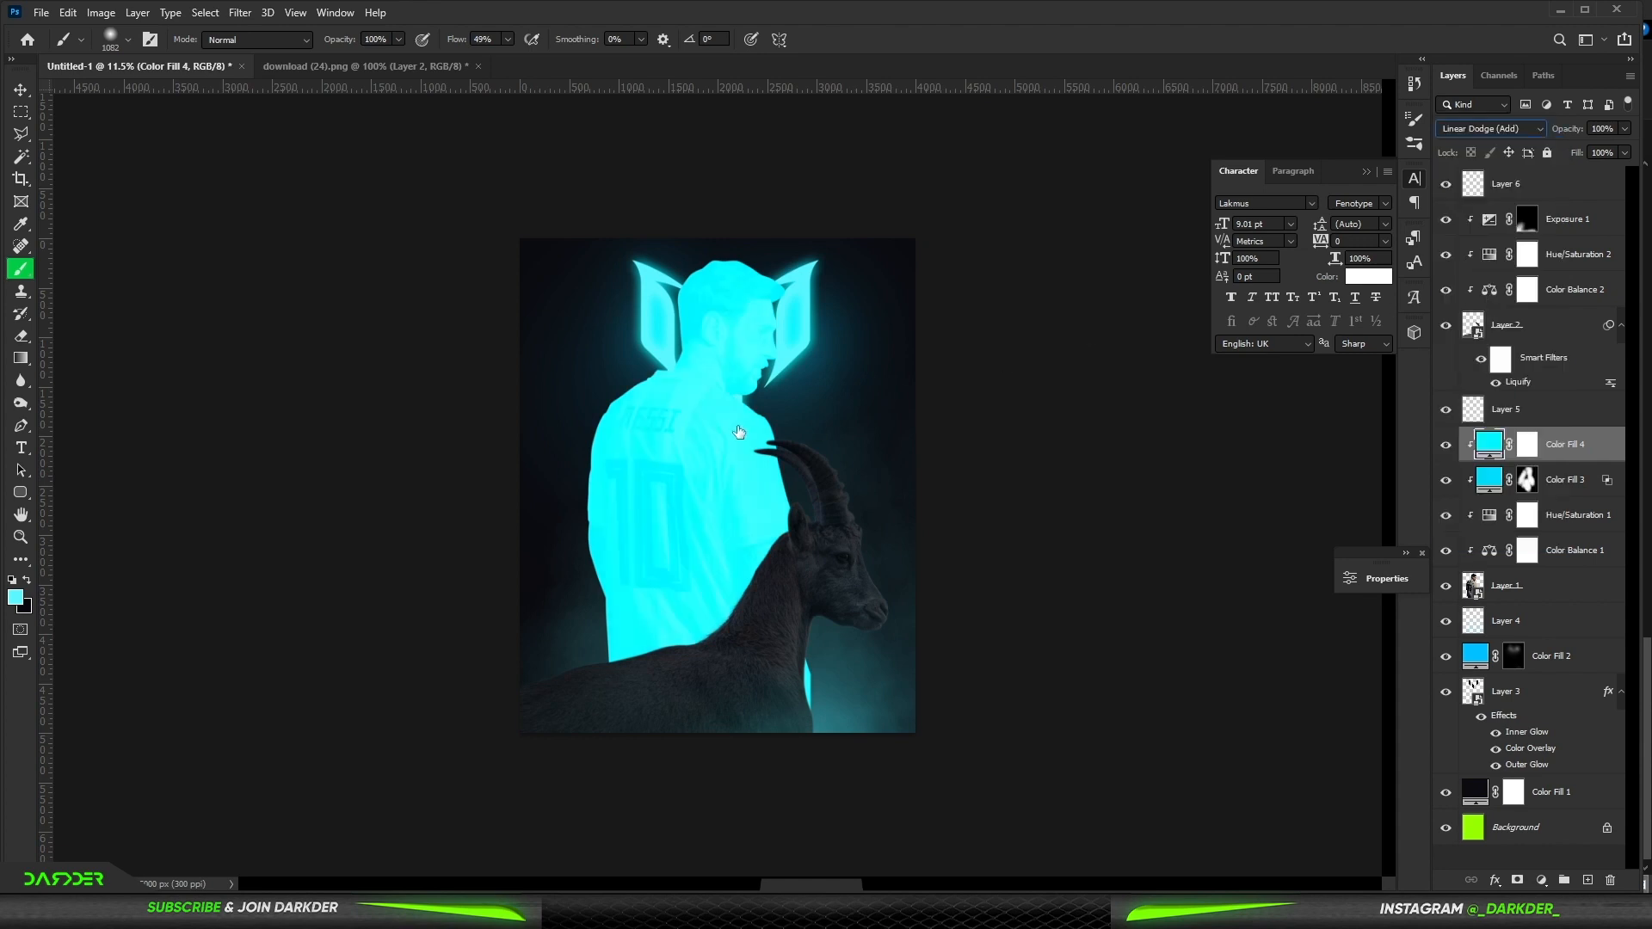
{"action": "double_click", "coordinate": [1616, 451]}
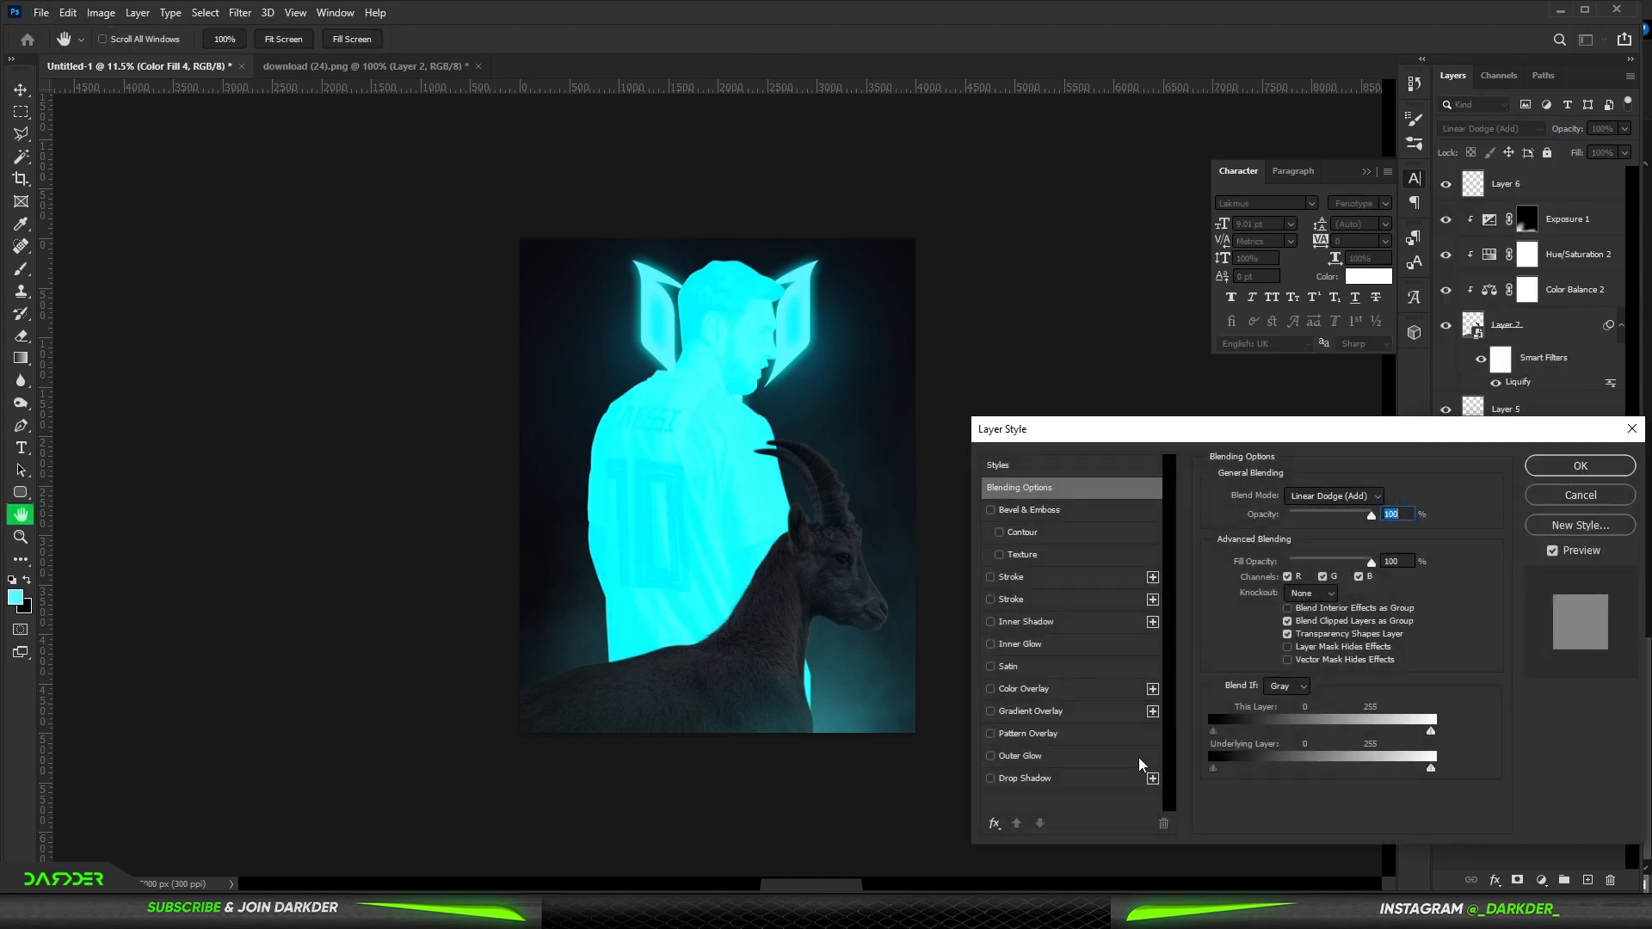
{"action": "left_click_drag", "start_coordinate": [1239, 770], "coordinate": [1261, 771]}
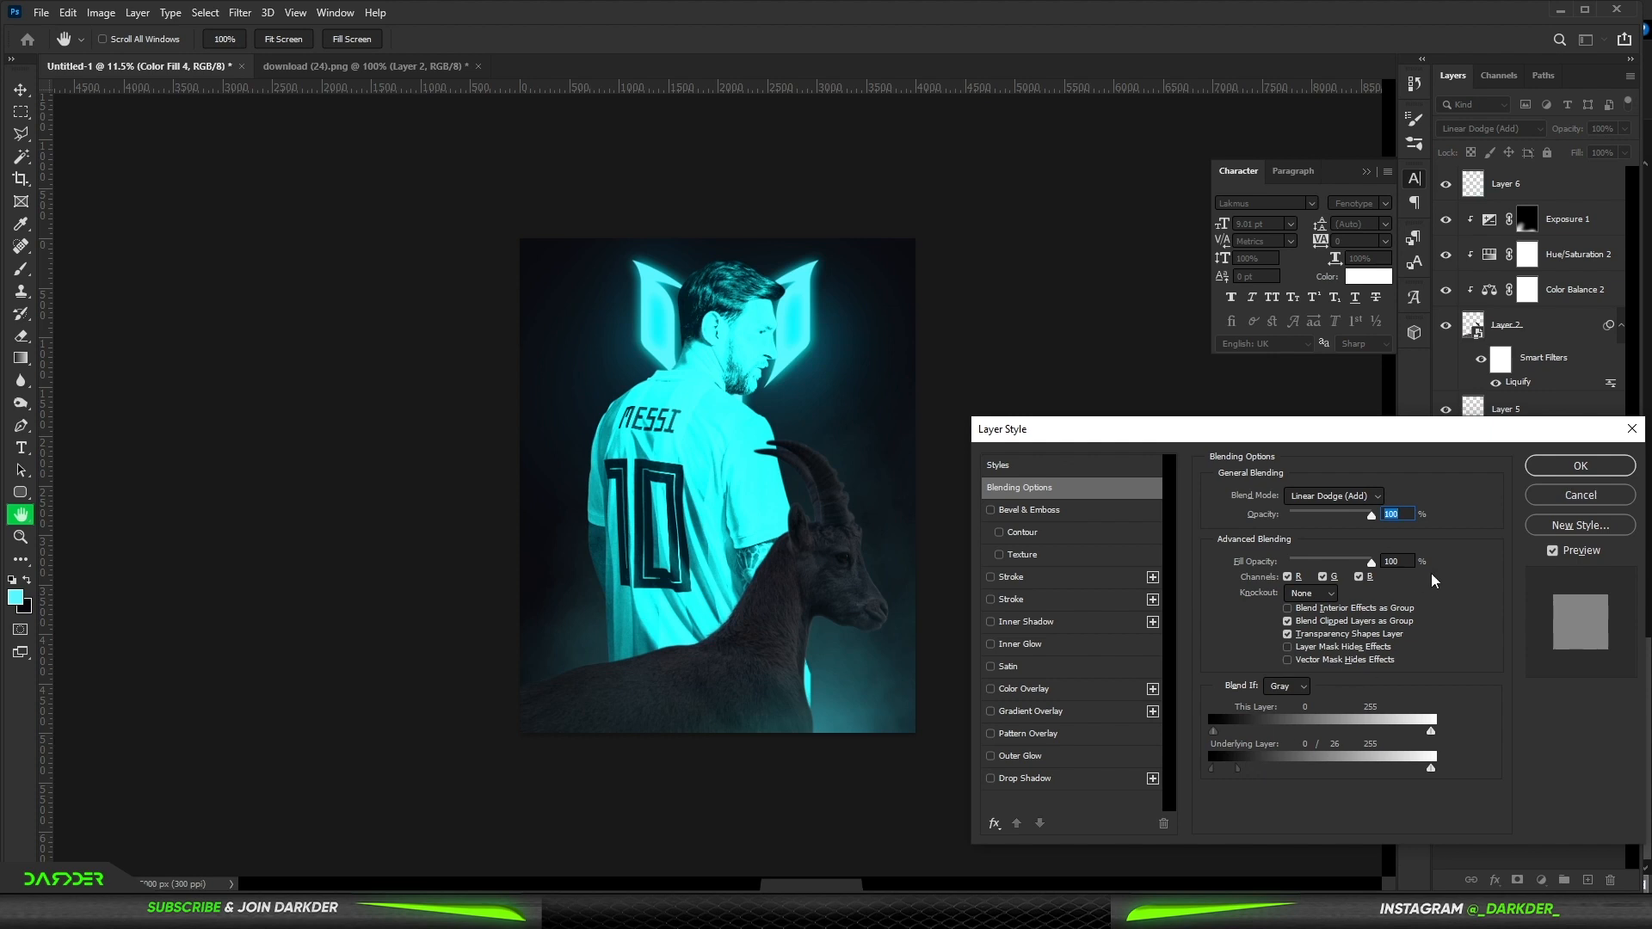
{"action": "left_click", "coordinate": [1538, 470]}
- Hide the Linear Dodge fill with a black mask and paint cyan rim light along Messi's neck edge
{"action": "key", "text": "ctrl+a"}
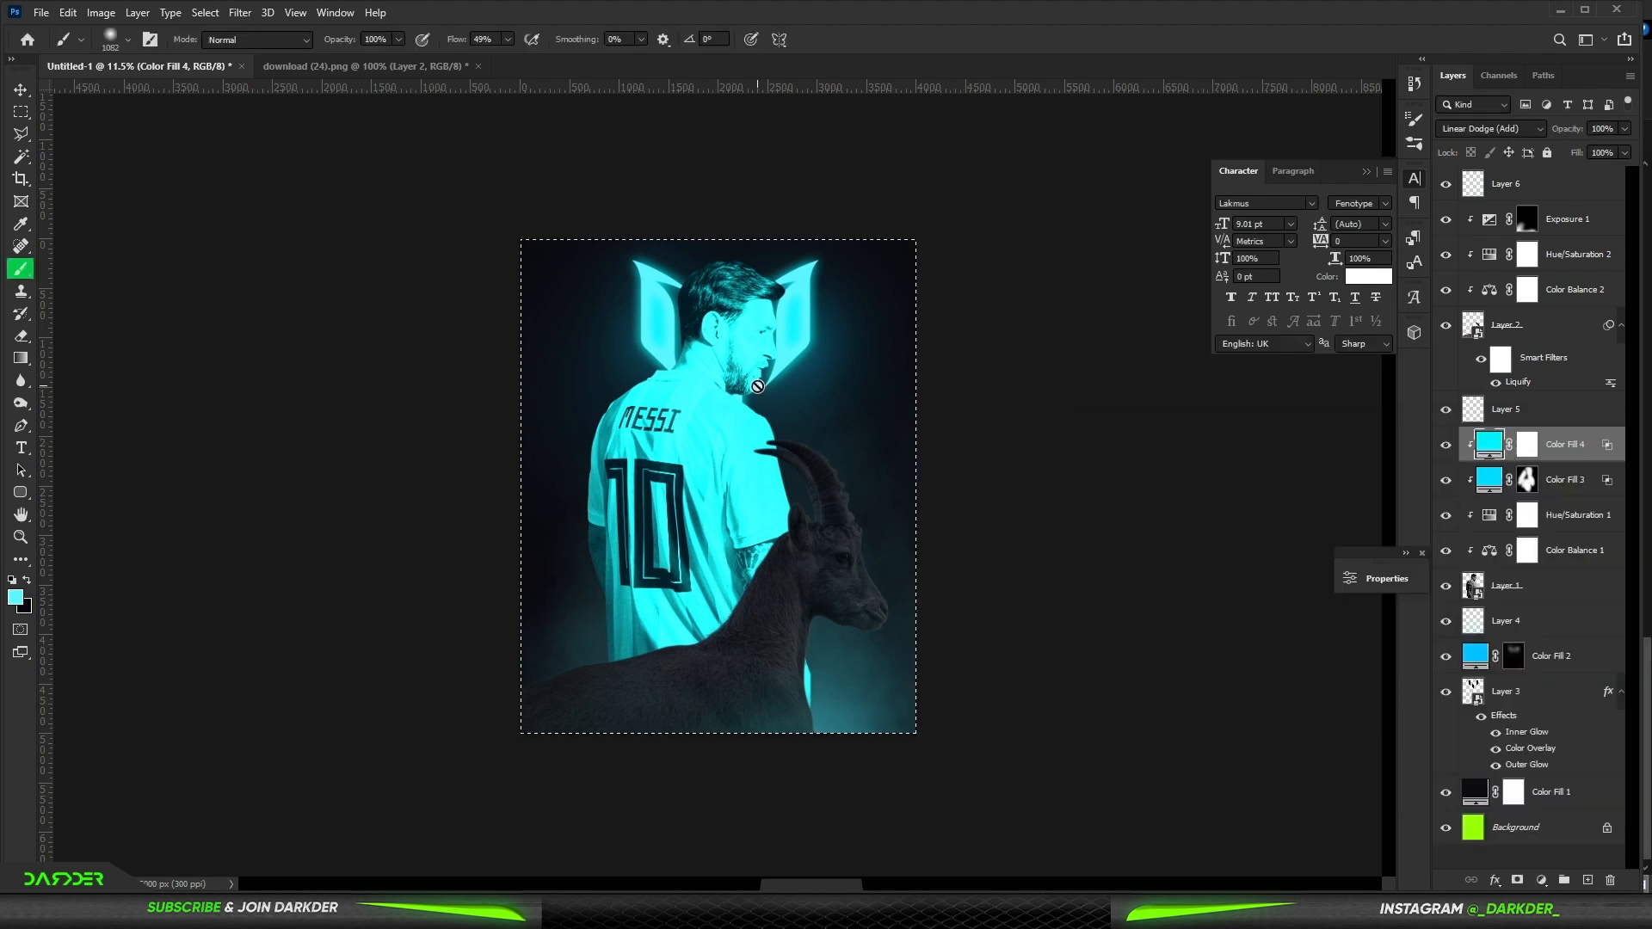
{"action": "left_click", "coordinate": [1529, 447]}
{"action": "scroll", "coordinate": [657, 203], "scroll_direction": "up", "scroll_amount": 12}
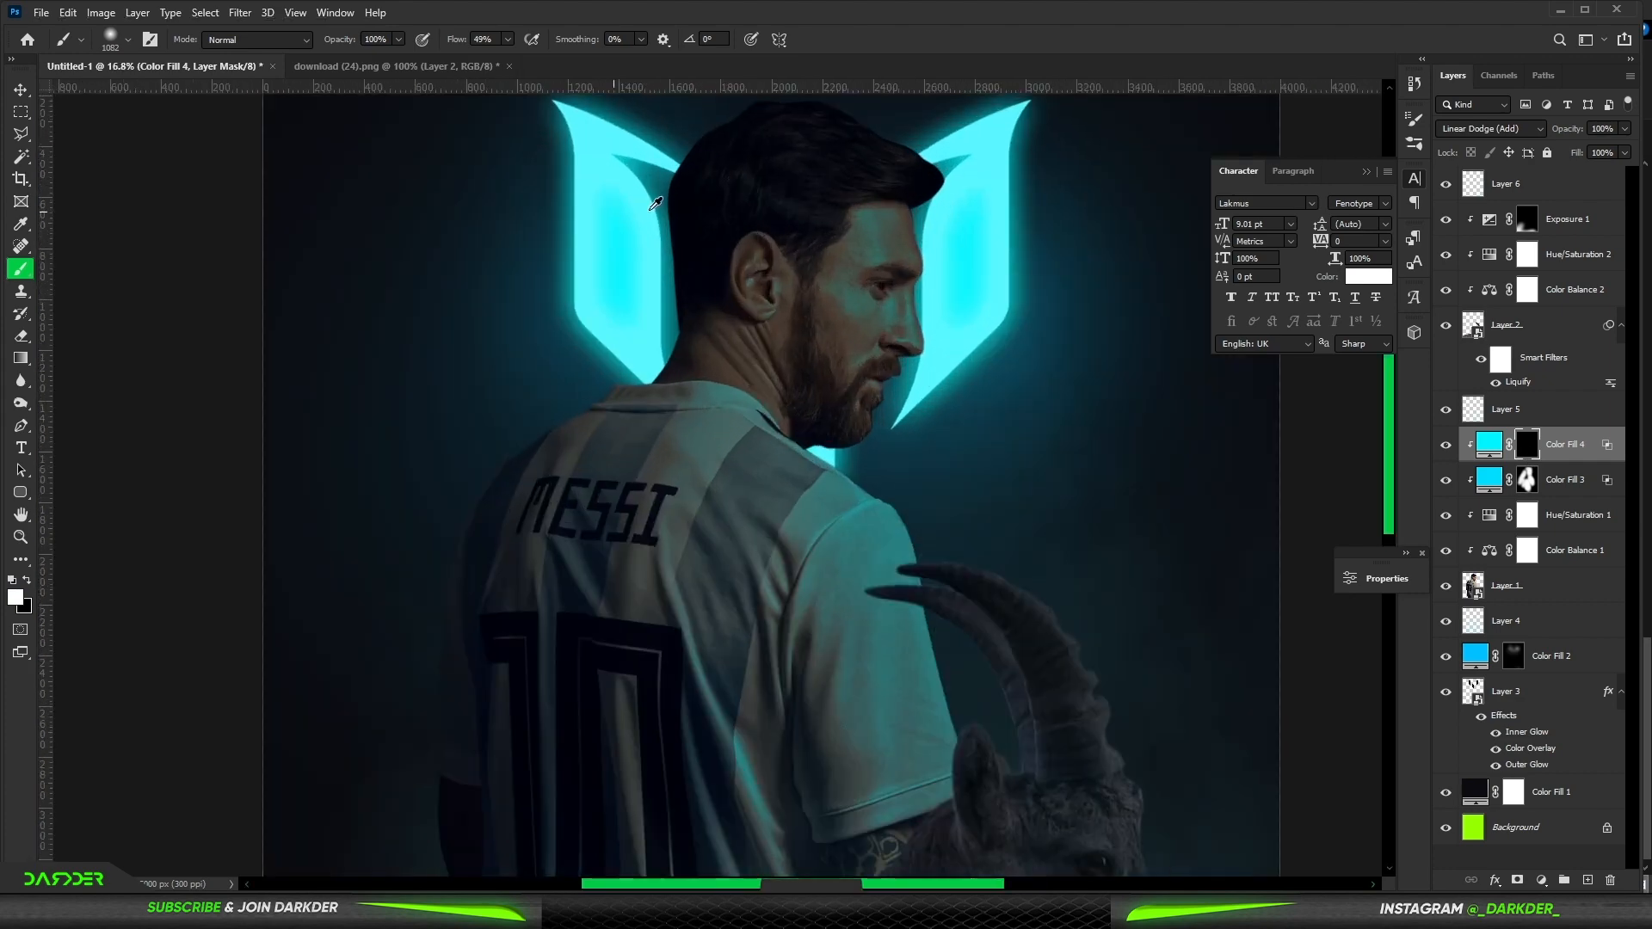
{"action": "left_click_drag", "start_coordinate": [777, 518], "coordinate": [249, 534]}
{"action": "mouse_move", "coordinate": [694, 398]}
{"action": "left_mouse_down"}
{"action": "mouse_move", "coordinate": [701, 494]}
{"action": "mouse_move", "coordinate": [683, 479]}
{"action": "mouse_move", "coordinate": [604, 660]}
{"action": "mouse_move", "coordinate": [498, 668]}
{"action": "mouse_move", "coordinate": [712, 390]}
{"action": "left_mouse_up"}
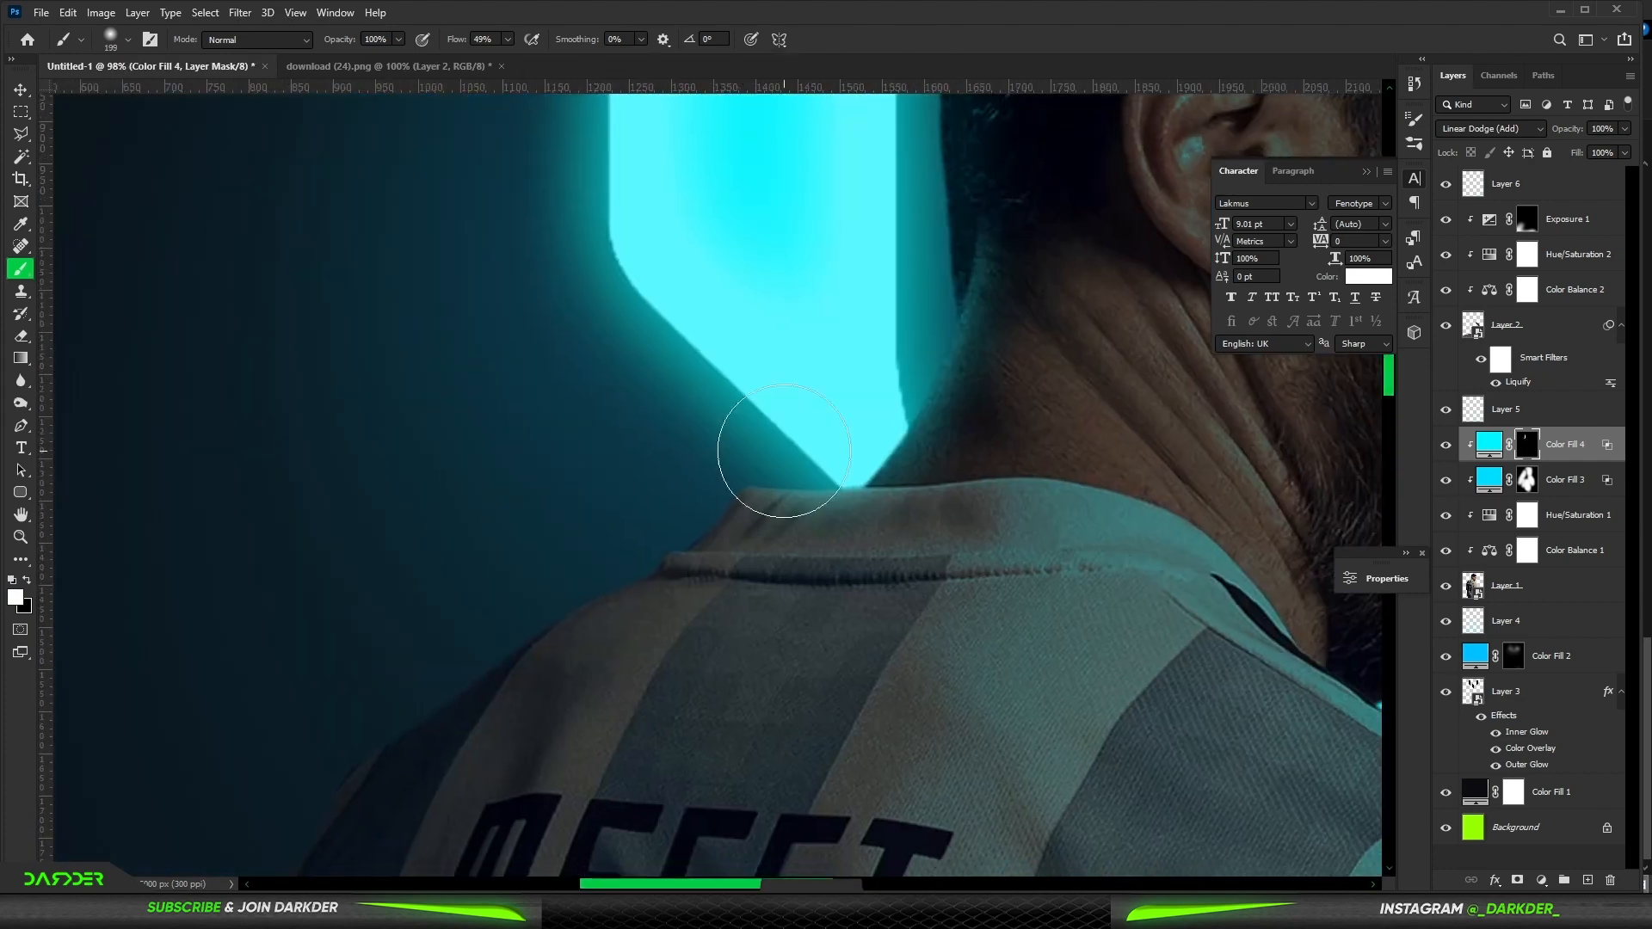
{"action": "mouse_move", "coordinate": [792, 450]}
{"action": "left_mouse_down"}
{"action": "mouse_move", "coordinate": [649, 461]}
{"action": "mouse_move", "coordinate": [98, 690]}
{"action": "left_mouse_up"}
- Paint cyan rim light on the Linear Dodge fill's mask along the edge of Messi's back and shoulder
{"action": "left_click_drag", "start_coordinate": [331, 598], "coordinate": [675, 261]}
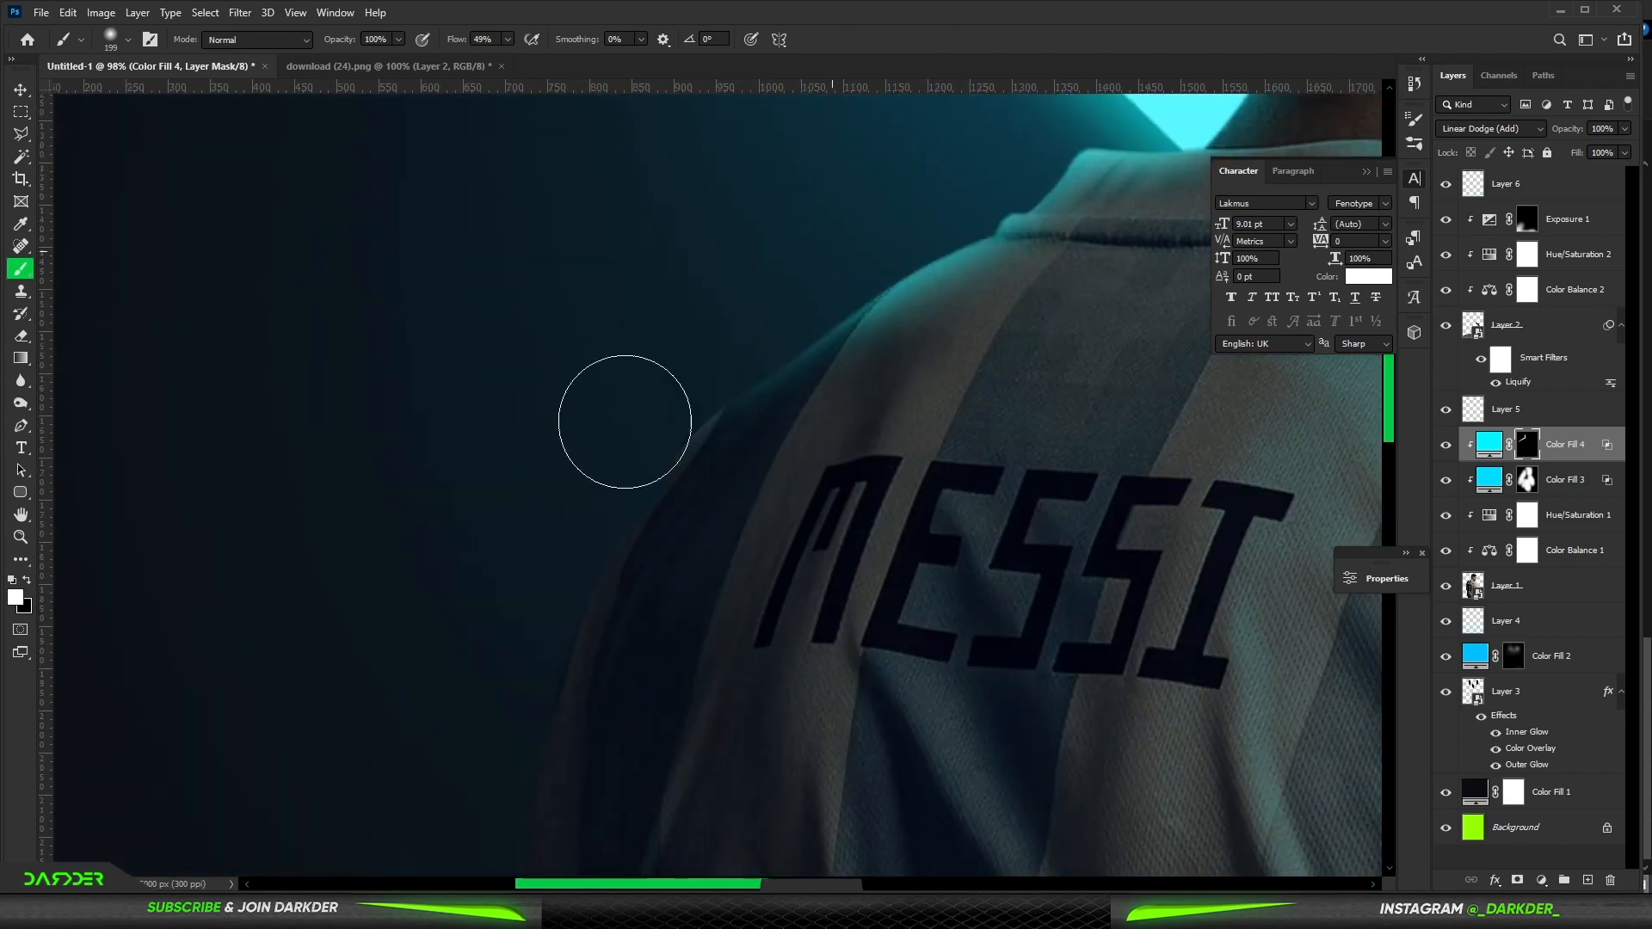
{"action": "left_click_drag", "start_coordinate": [594, 552], "coordinate": [803, 335]}
{"action": "left_click_drag", "start_coordinate": [744, 290], "coordinate": [568, 668]}
{"action": "left_click_drag", "start_coordinate": [579, 638], "coordinate": [668, 301]}
{"action": "mouse_move", "coordinate": [747, 240]}
{"action": "left_mouse_down"}
{"action": "mouse_move", "coordinate": [707, 466]}
{"action": "mouse_move", "coordinate": [623, 683]}
{"action": "mouse_move", "coordinate": [775, 321]}
{"action": "left_mouse_up"}
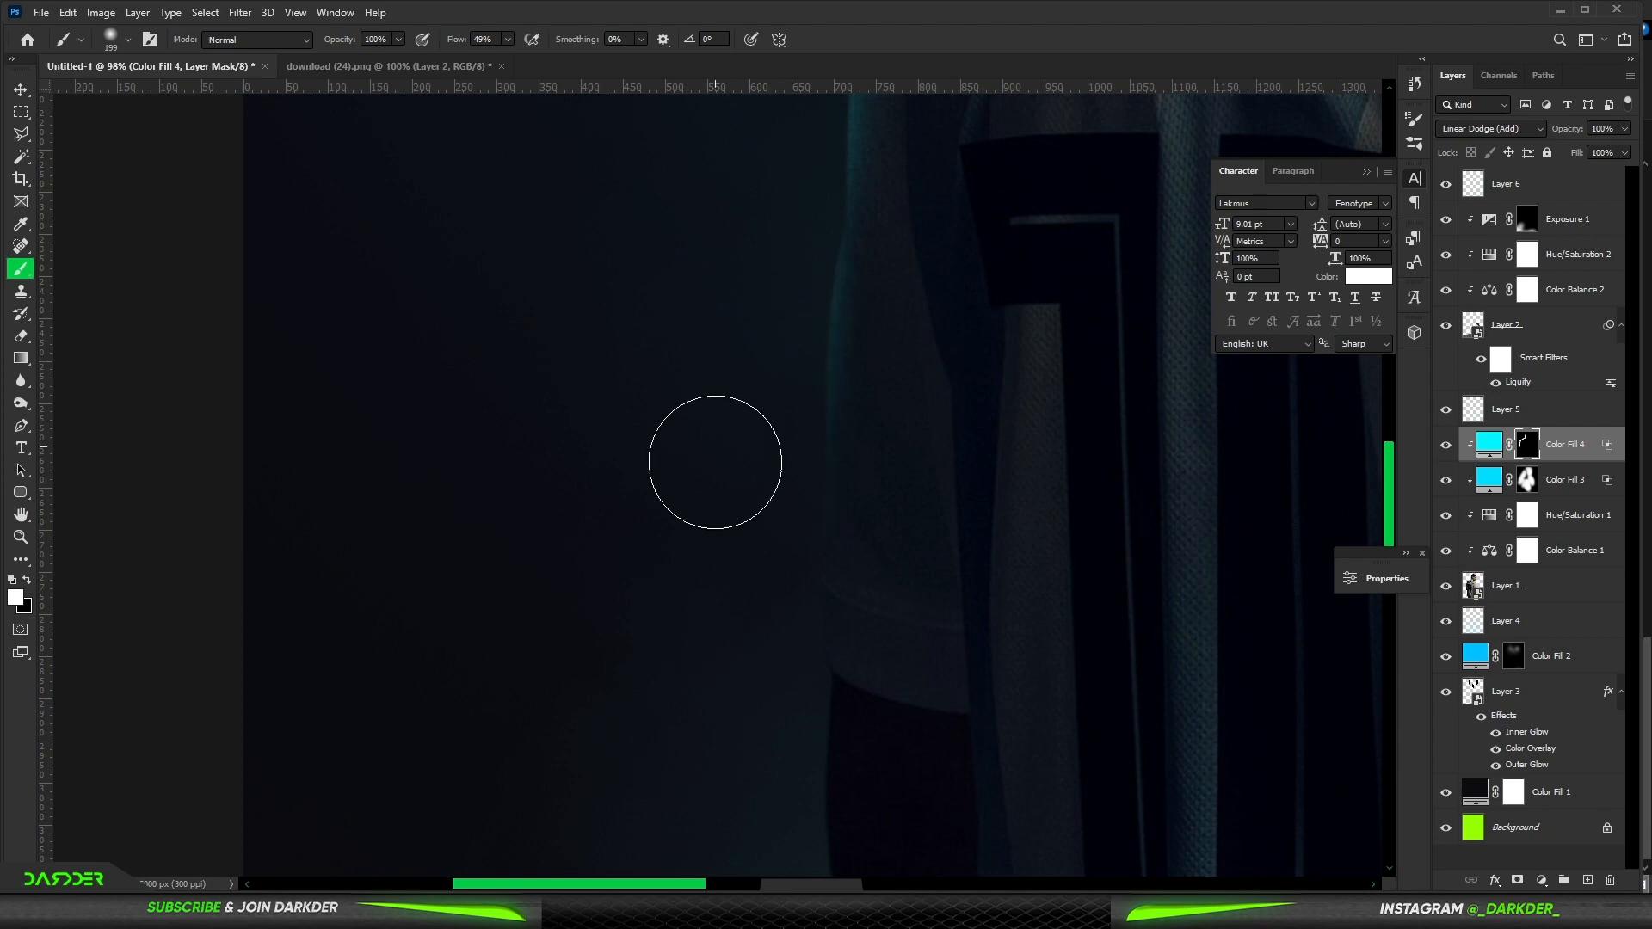
{"action": "left_click_drag", "start_coordinate": [686, 756], "coordinate": [777, 325]}
- Paint cyan rim light on the Linear Dodge fill's mask along Messi's forehead, face and beard edge
{"action": "scroll", "coordinate": [953, 432], "scroll_direction": "down", "scroll_amount": 3}
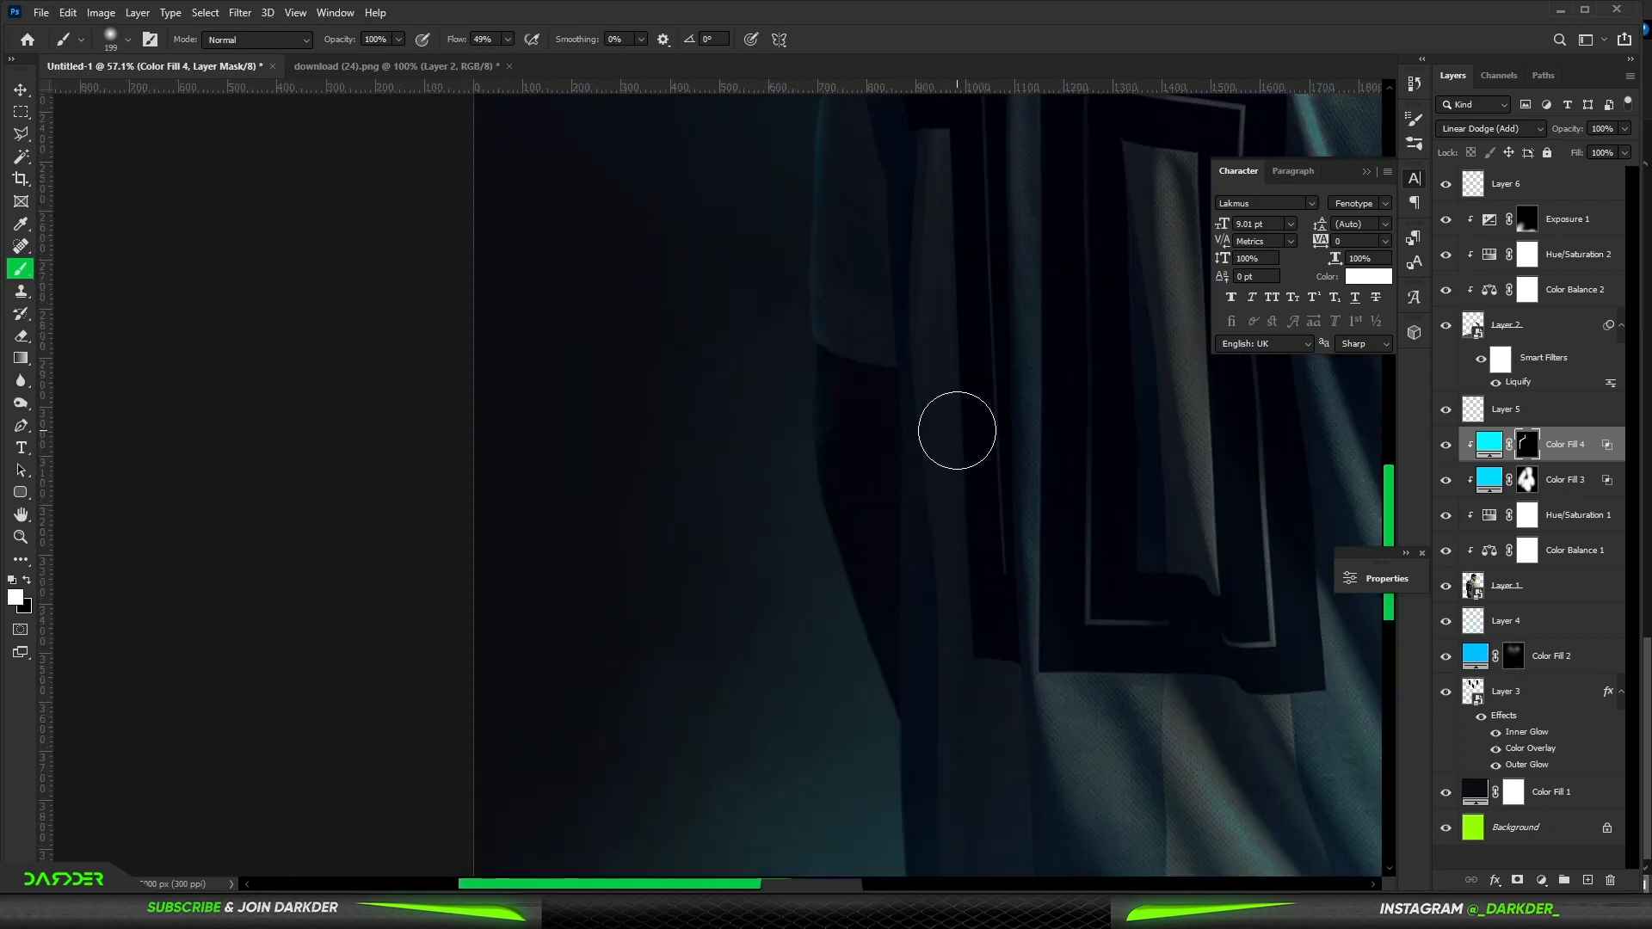
{"action": "key", "text": "x"}
{"action": "scroll", "coordinate": [826, 529], "scroll_direction": "down", "scroll_amount": 3}
{"action": "key", "text": "x"}
{"action": "scroll", "coordinate": [709, 252], "scroll_direction": "up", "scroll_amount": 5}
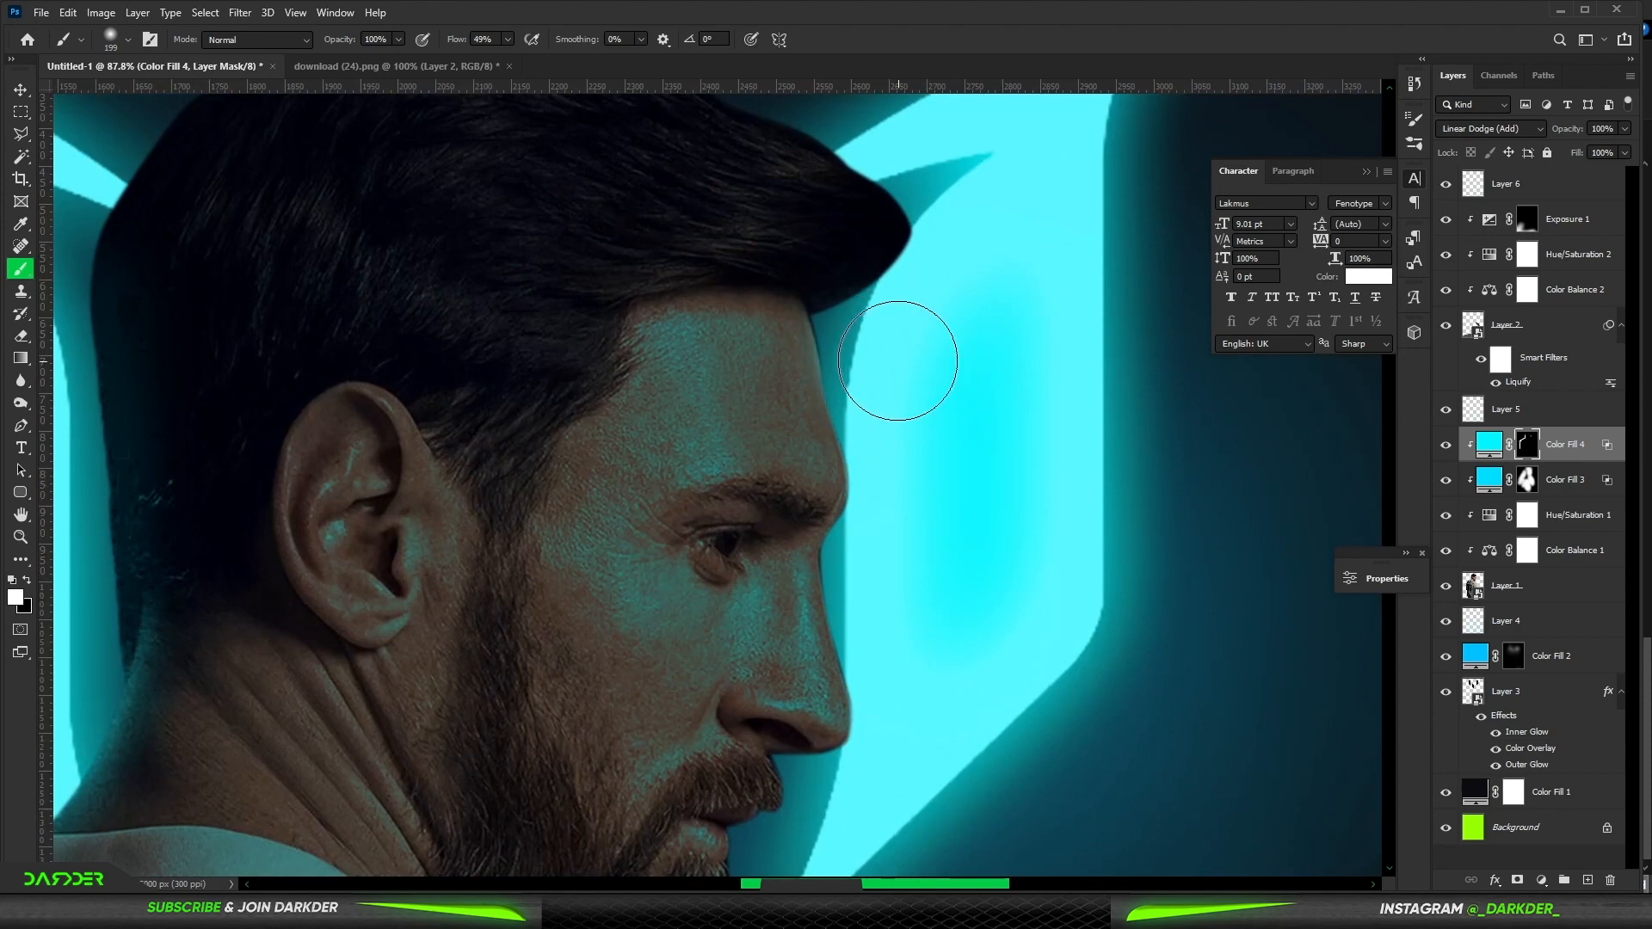
{"action": "scroll", "coordinate": [895, 370], "scroll_direction": "down", "scroll_amount": 3}
{"action": "left_click_drag", "start_coordinate": [891, 394], "coordinate": [967, 566]}
{"action": "left_click_drag", "start_coordinate": [907, 425], "coordinate": [940, 626]}
{"action": "left_click_drag", "start_coordinate": [785, 478], "coordinate": [795, 242]}
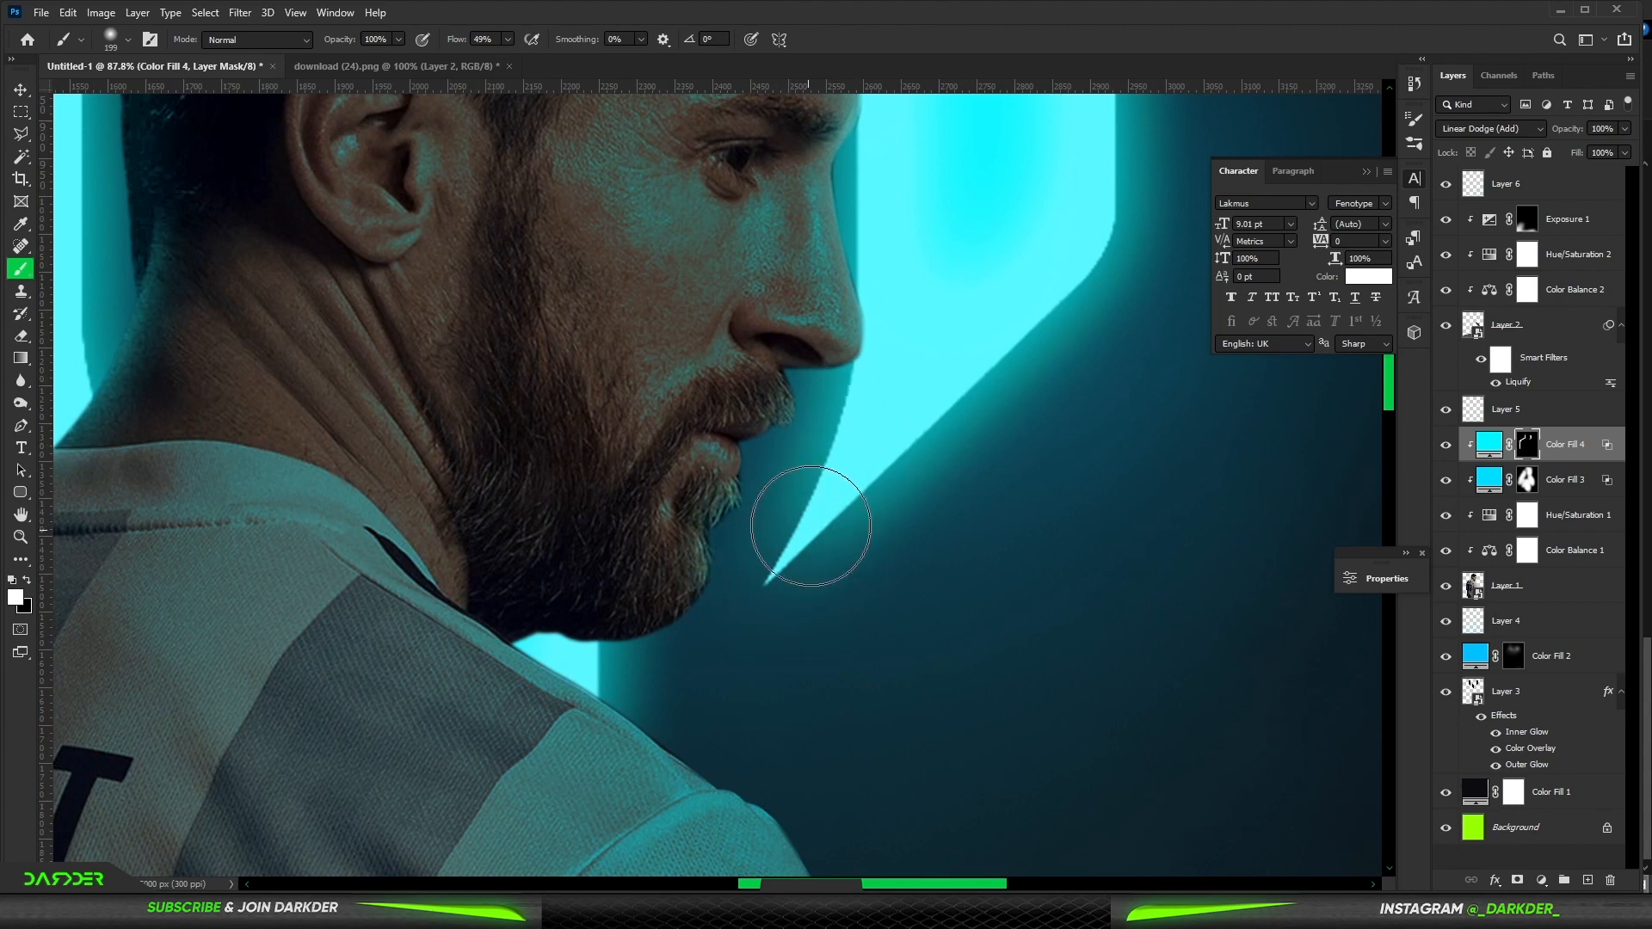
{"action": "scroll", "coordinate": [708, 583], "scroll_direction": "down", "scroll_amount": 2}
{"action": "scroll", "coordinate": [700, 358], "scroll_direction": "down", "scroll_amount": 5}
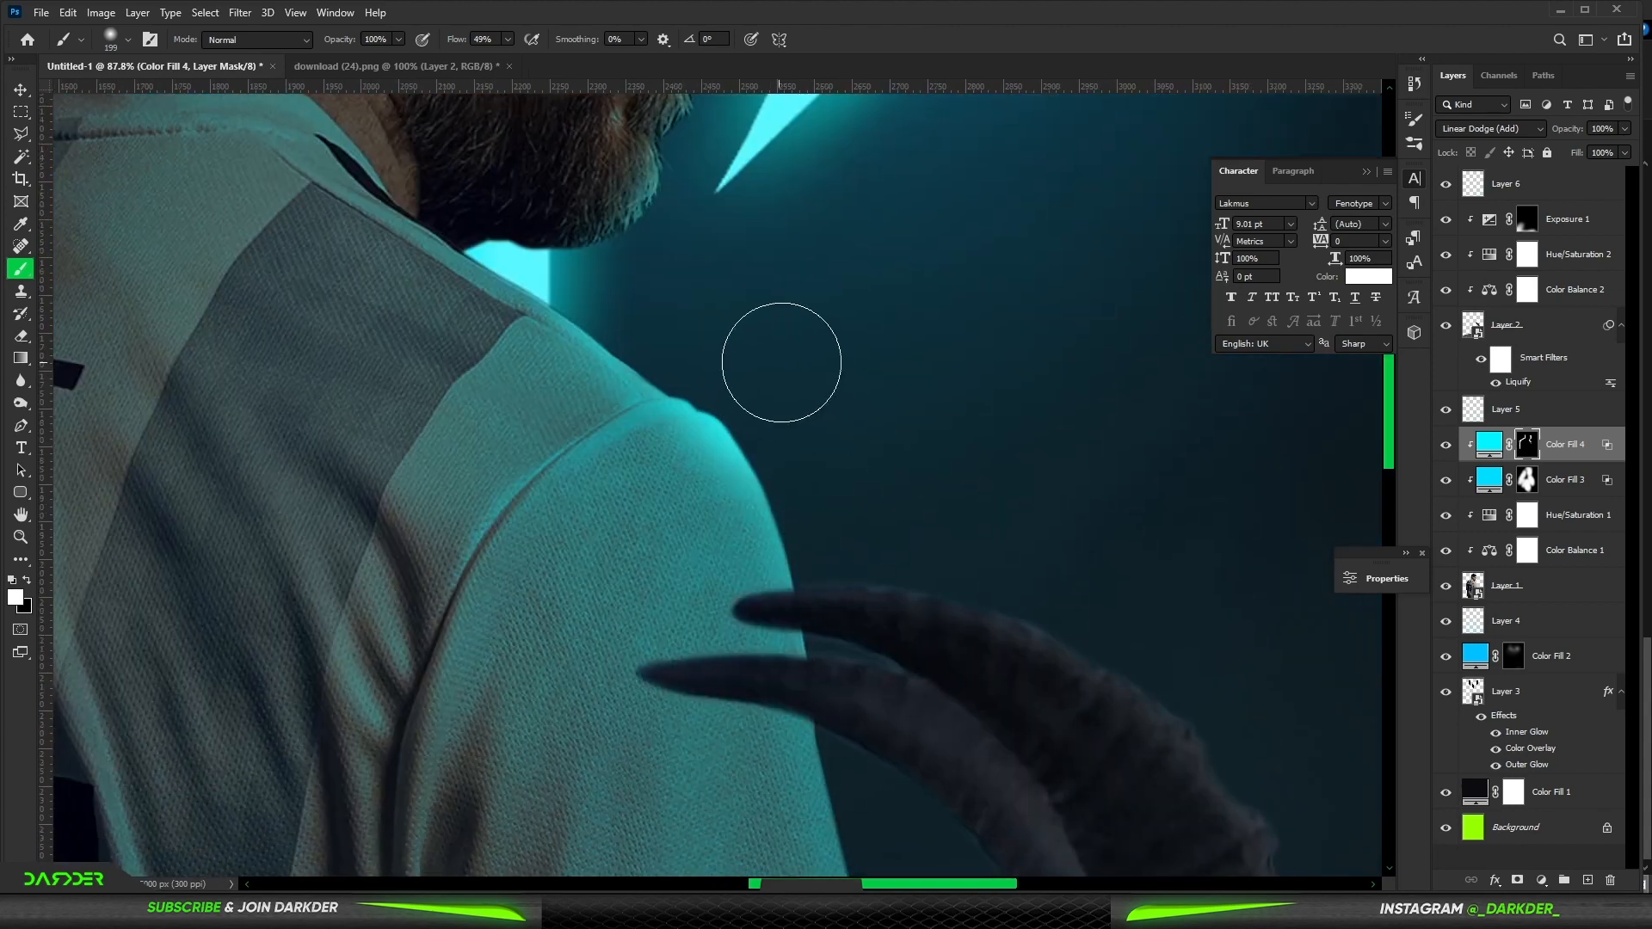
- Paint cyan rim light on the Linear Dodge fill's mask along the top edge of Messi's hair
{"action": "scroll", "coordinate": [774, 413], "scroll_direction": "down", "scroll_amount": 8}
{"action": "scroll", "coordinate": [796, 344], "scroll_direction": "down", "scroll_amount": 3}
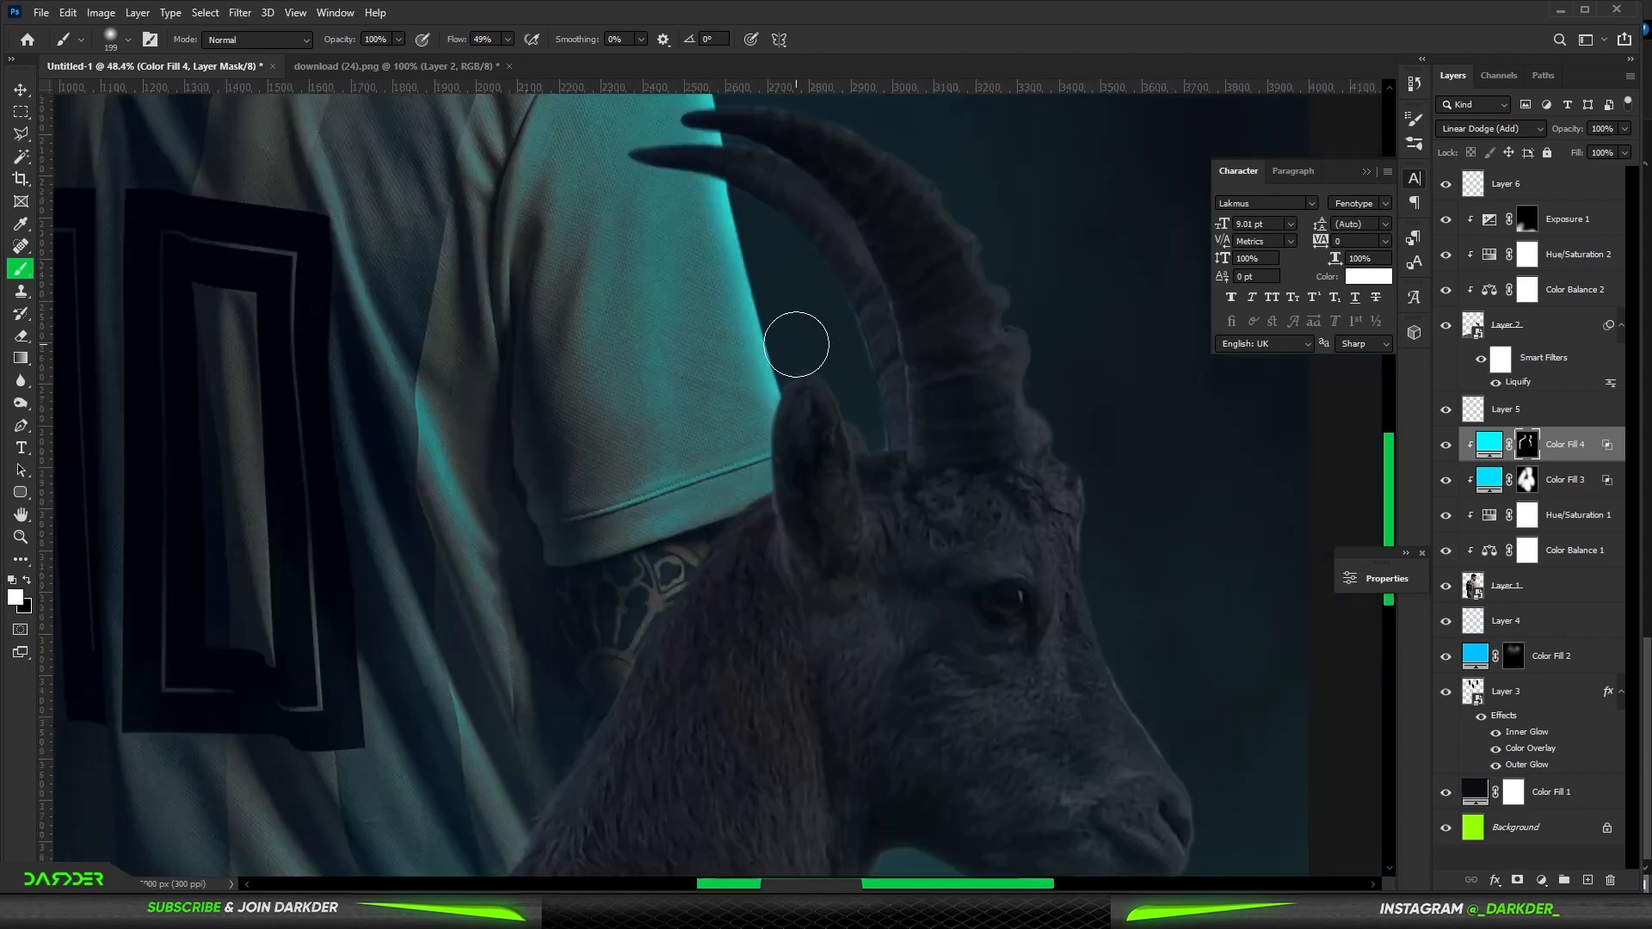
{"action": "scroll", "coordinate": [800, 341], "scroll_direction": "down", "scroll_amount": 6}
{"action": "scroll", "coordinate": [757, 155], "scroll_direction": "up", "scroll_amount": 9}
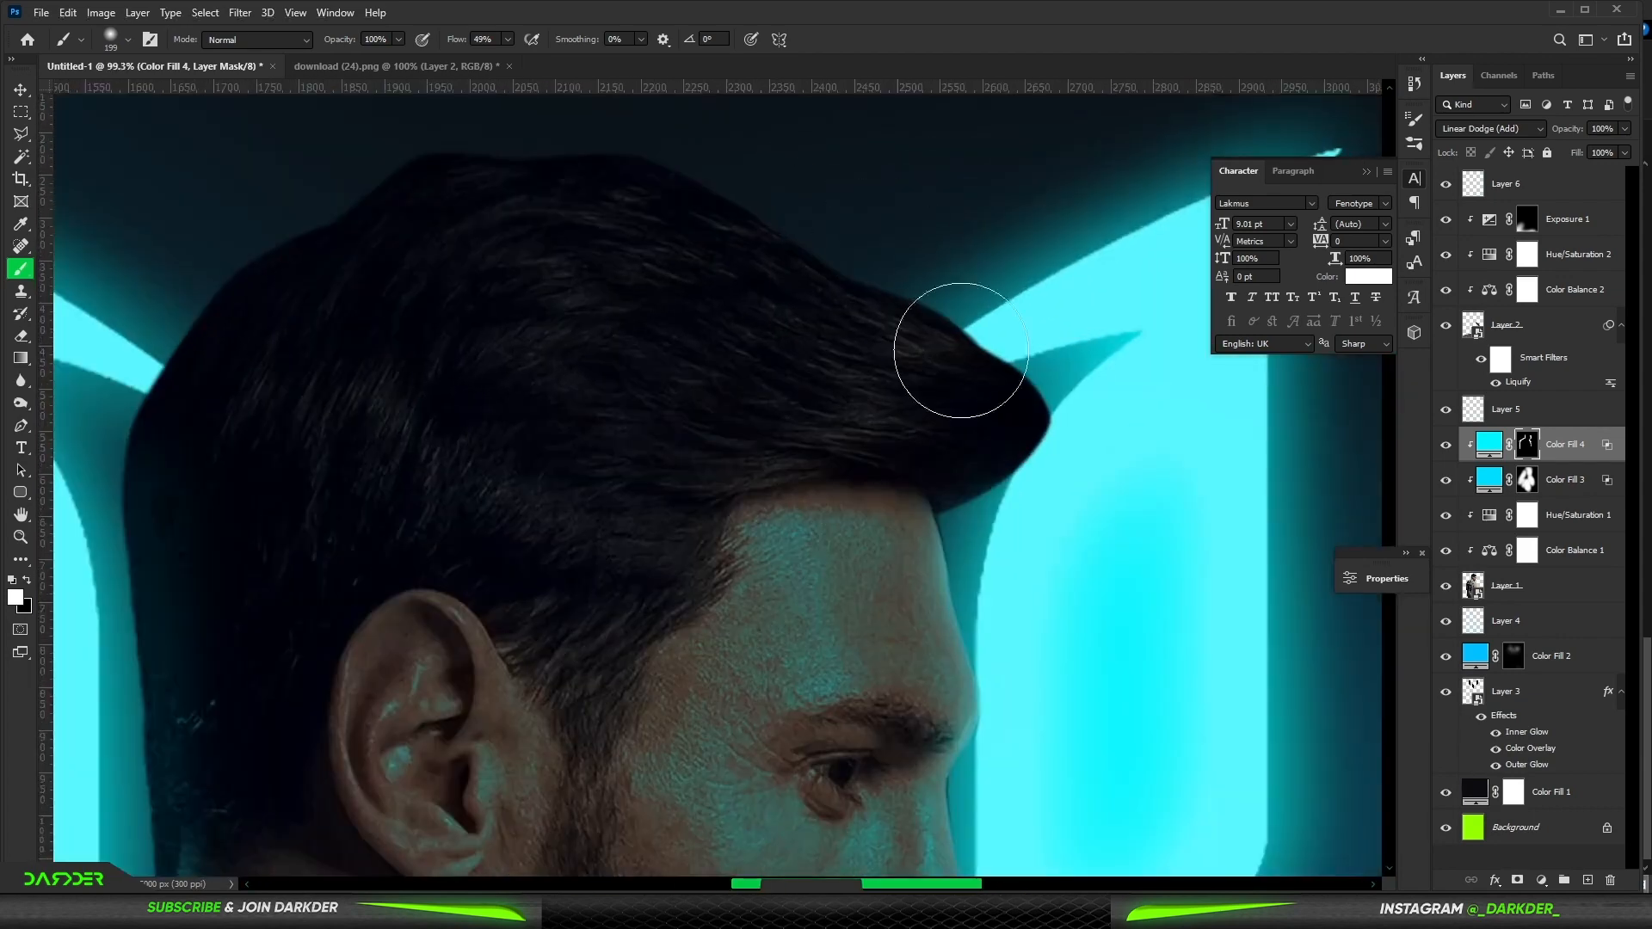
{"action": "mouse_move", "coordinate": [956, 271]}
{"action": "left_mouse_down"}
{"action": "mouse_move", "coordinate": [990, 256]}
{"action": "mouse_move", "coordinate": [766, 163]}
{"action": "left_mouse_up"}
{"action": "key", "text": "space"}
{"action": "left_click_drag", "start_coordinate": [781, 167], "coordinate": [1020, 370]}
{"action": "left_click_drag", "start_coordinate": [731, 286], "coordinate": [655, 316]}
{"action": "scroll", "coordinate": [344, 559], "scroll_direction": "down", "scroll_amount": 5}
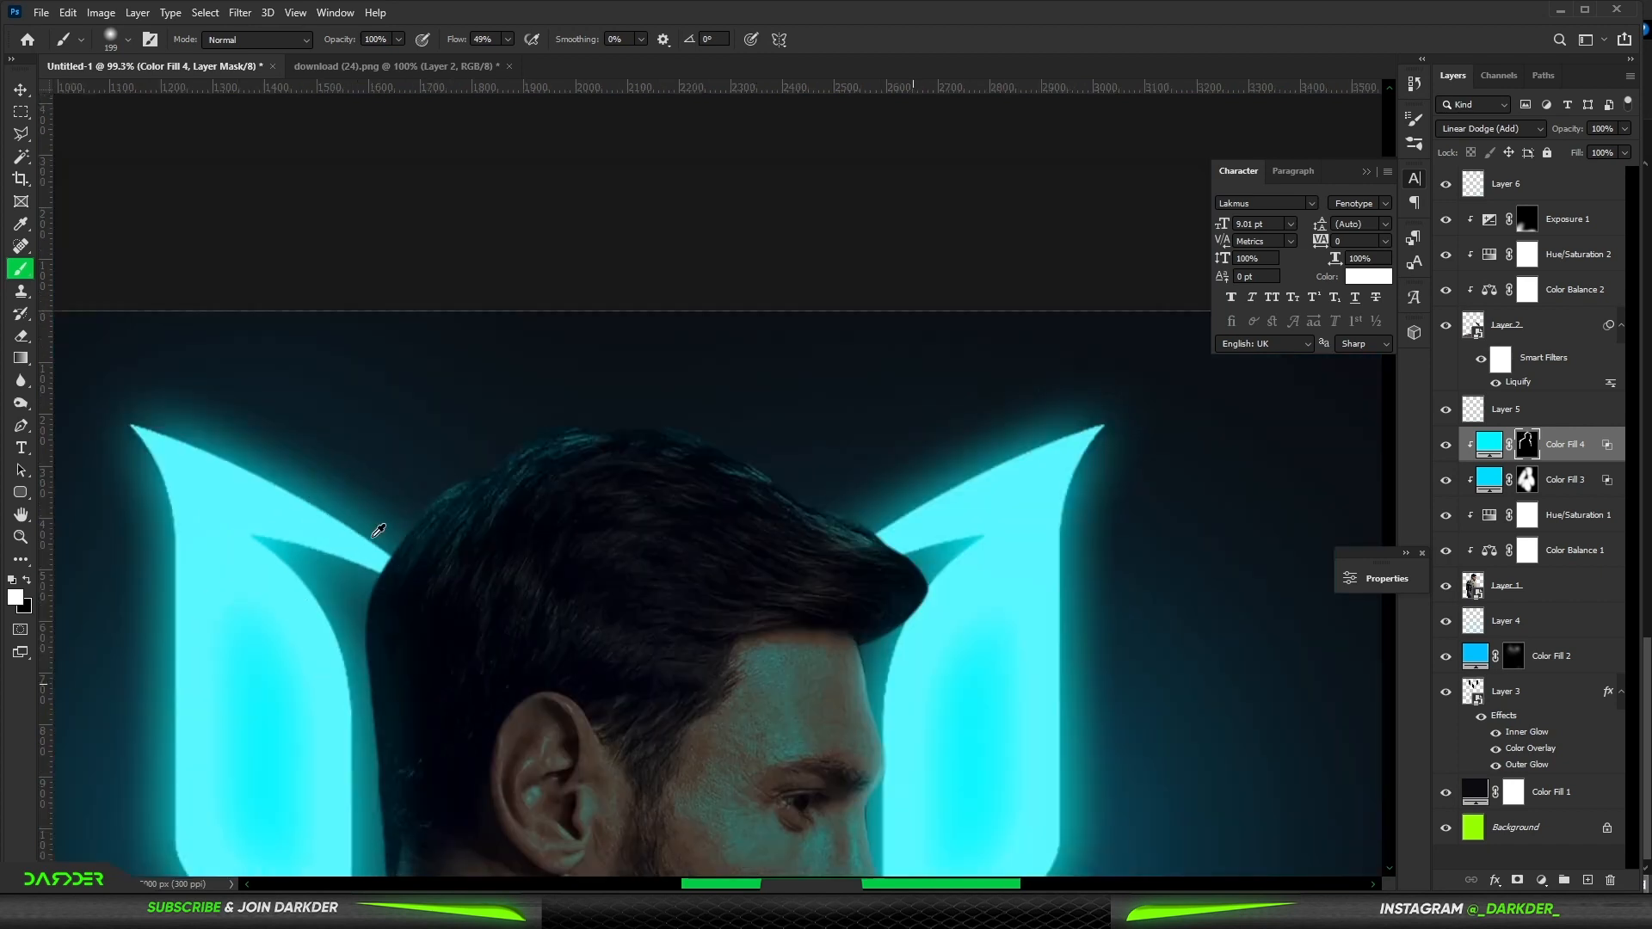
{"action": "scroll", "coordinate": [407, 417], "scroll_direction": "down", "scroll_amount": 4}
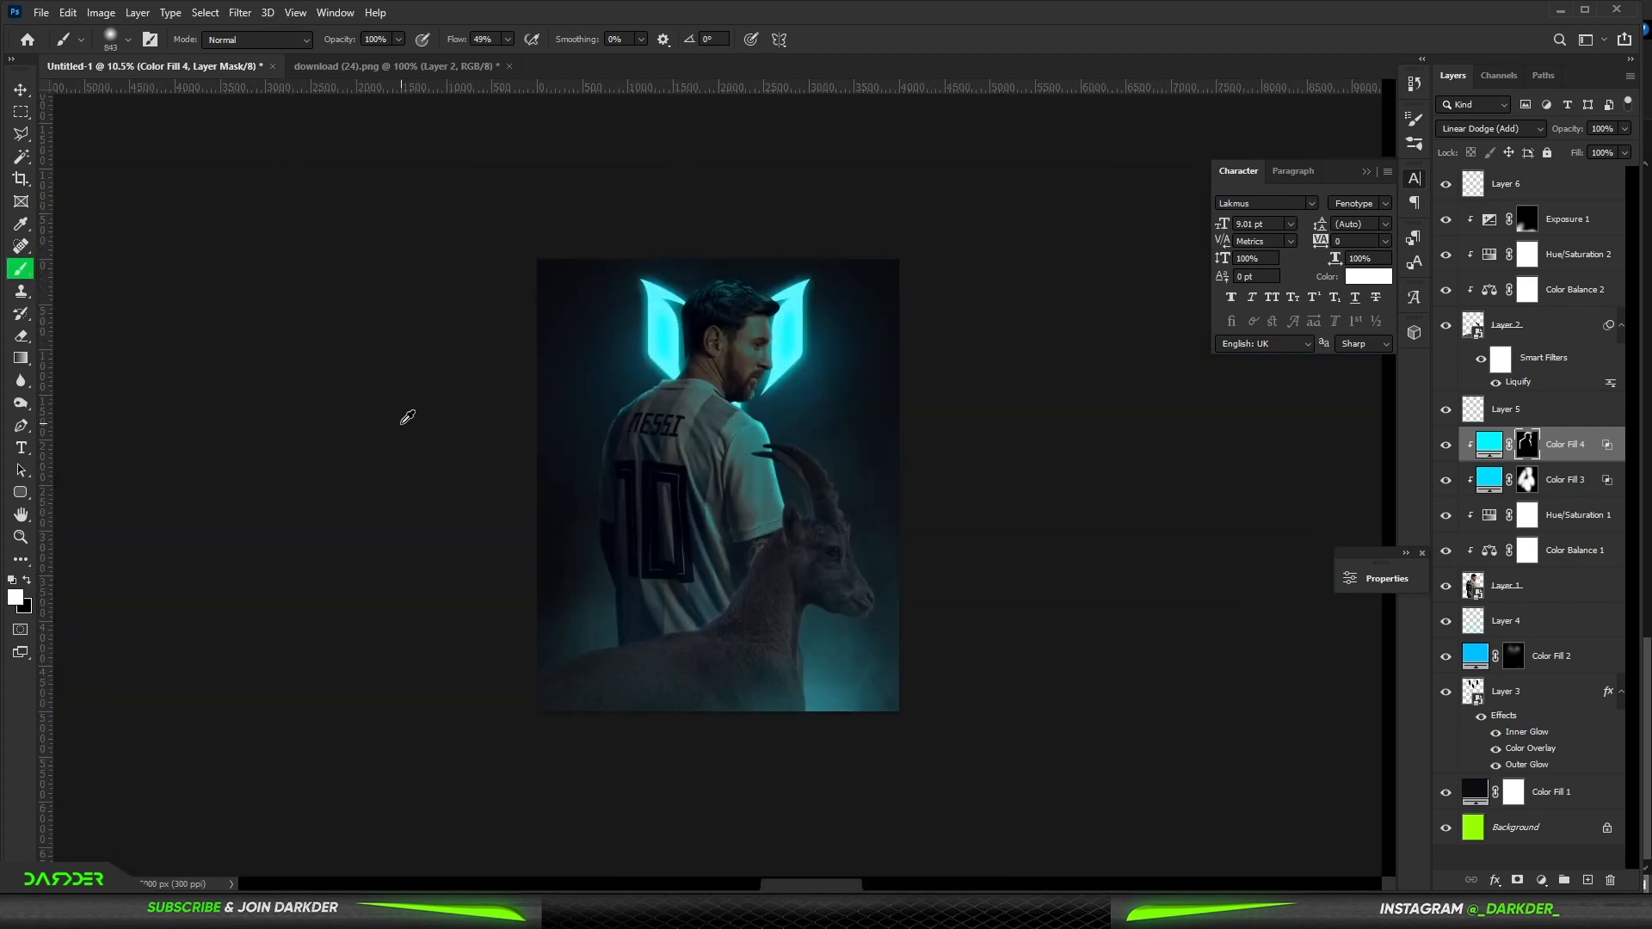
- Enlarge the brush and paint black on the mask to remove glow from the side of Messi's beard
{"action": "key", "text": "bracketright"}
{"action": "key", "text": "bracketright"}
{"action": "key", "text": "bracketright"}
{"action": "key", "text": "bracketright"}
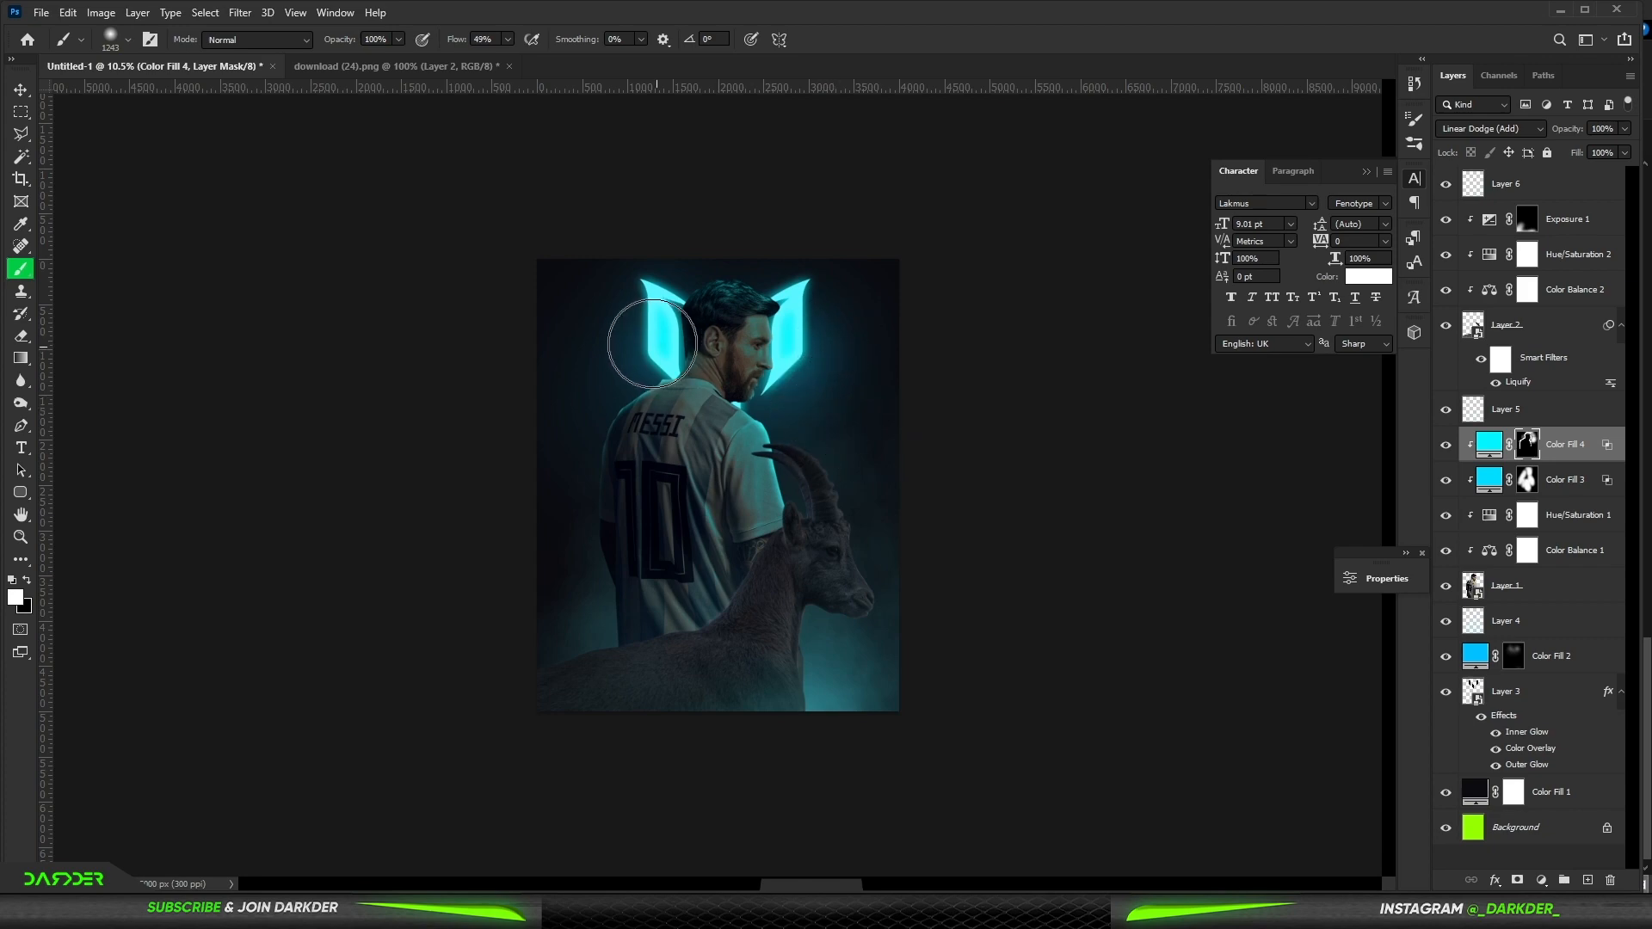
{"action": "scroll", "coordinate": [720, 338], "scroll_direction": "up", "scroll_amount": 6}
{"action": "key", "text": "x"}
{"action": "left_click_drag", "start_coordinate": [841, 527], "coordinate": [769, 528]}
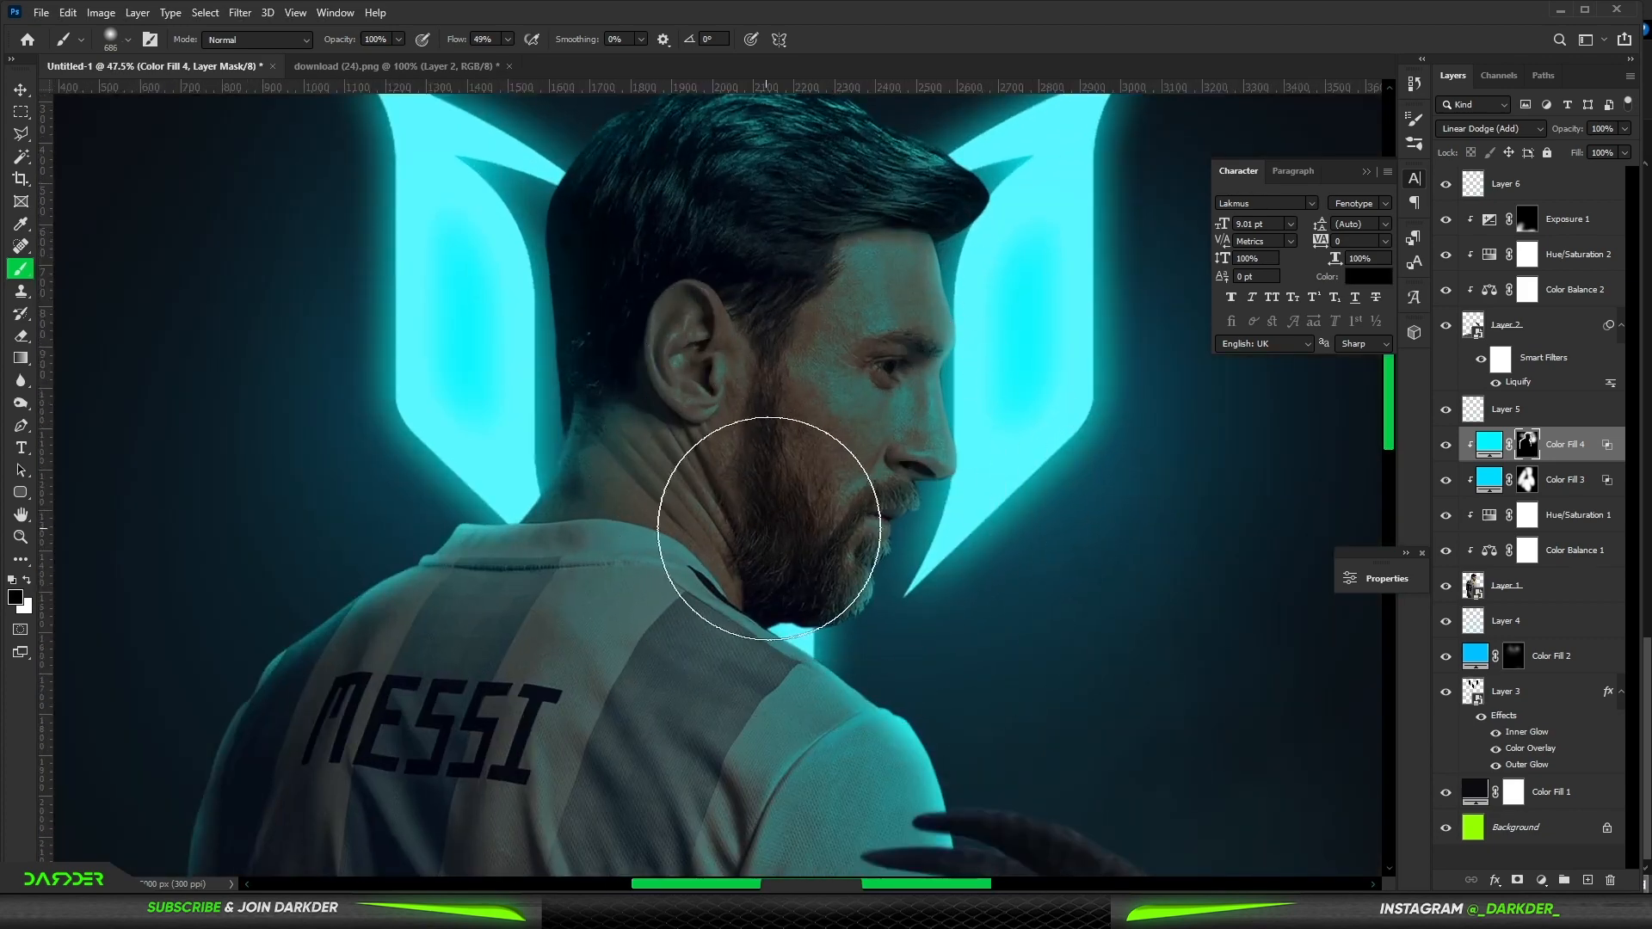
- Paint cyan rim light along Messi's collar below the beard, undoing a stroke under the chin
{"action": "scroll", "coordinate": [842, 612], "scroll_direction": "up", "scroll_amount": 5}
{"action": "key", "text": "x"}
{"action": "left_click_drag", "start_coordinate": [921, 662], "coordinate": [495, 699]}
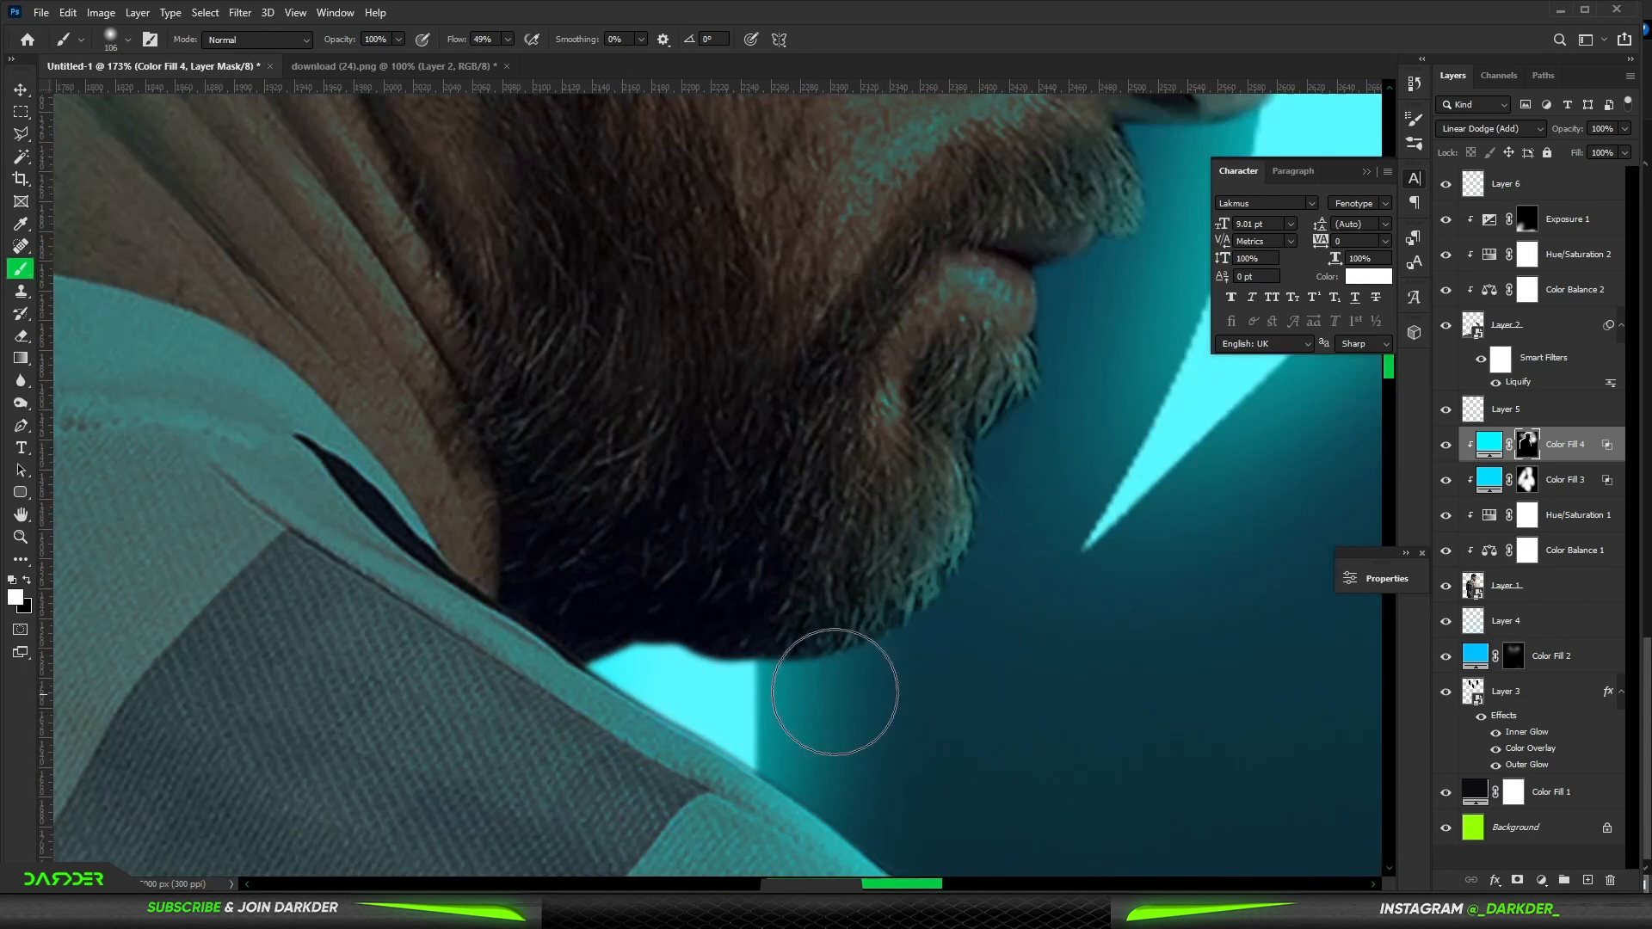
{"action": "left_click_drag", "start_coordinate": [984, 651], "coordinate": [912, 662]}
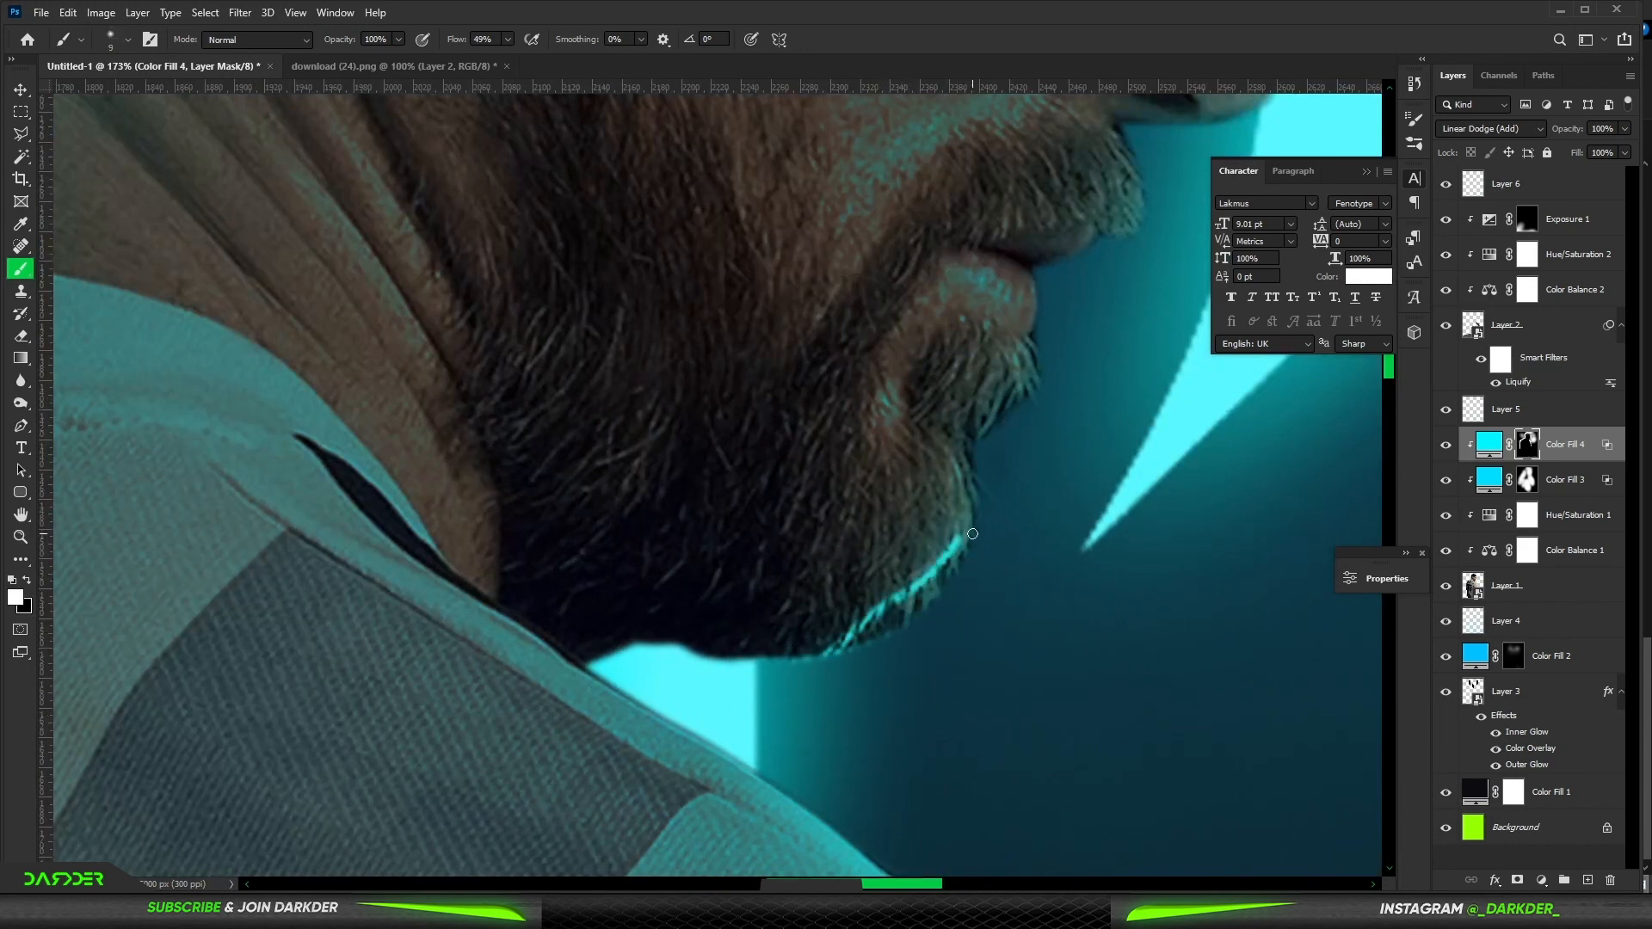
{"action": "key", "text": "ctrl+z"}
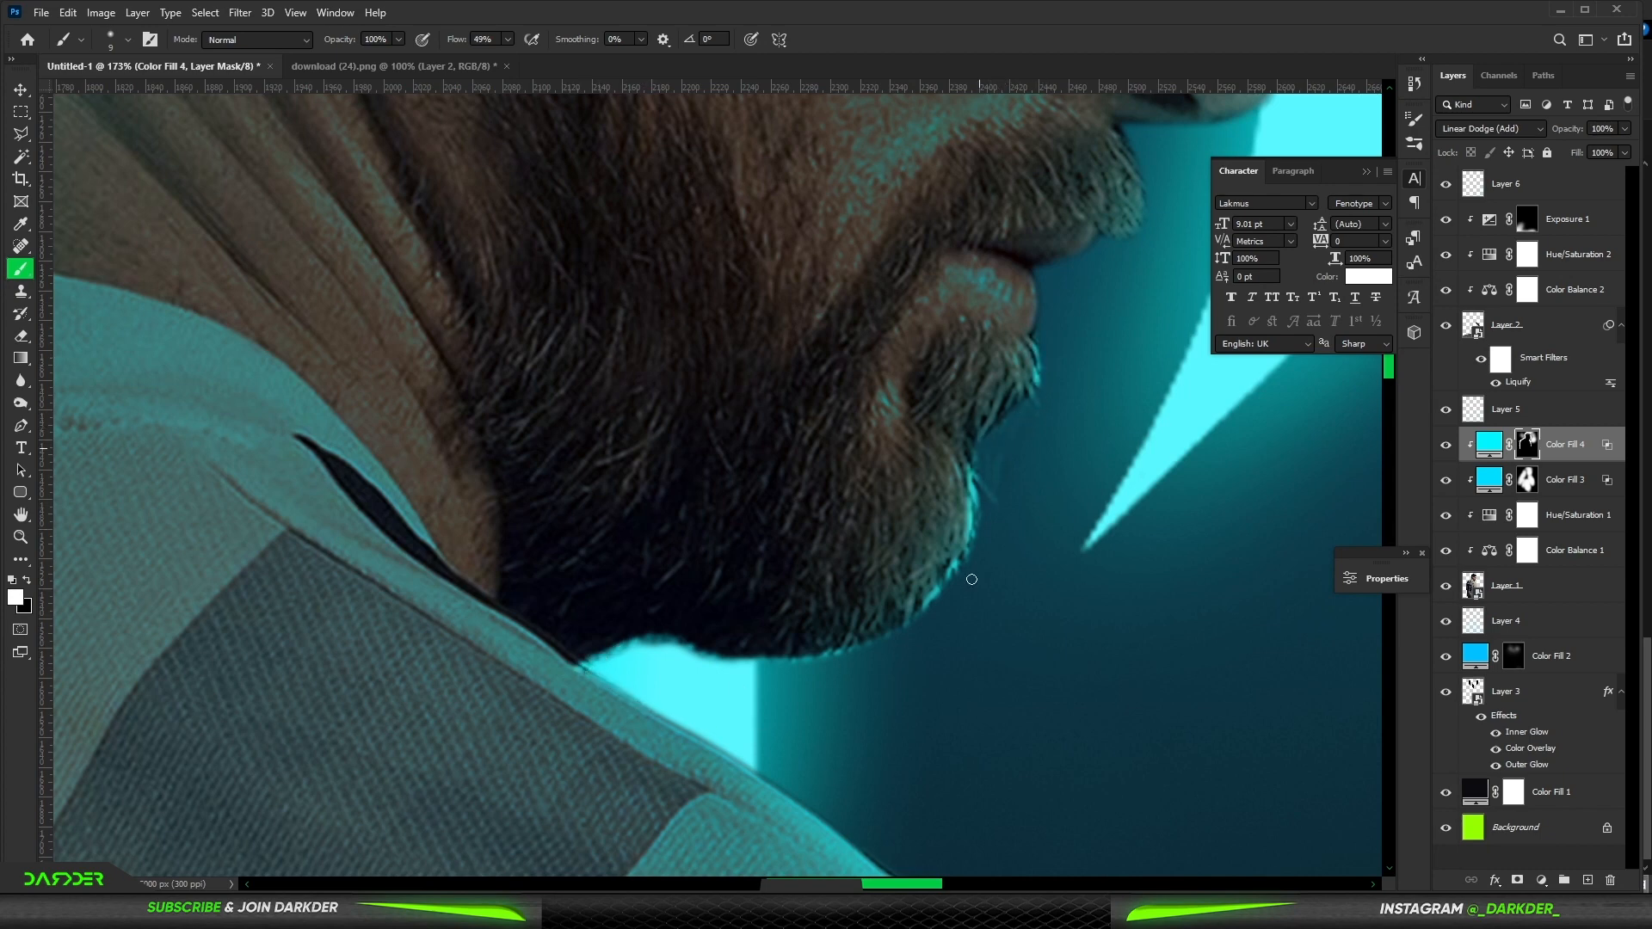
- Paint cyan rim light on the mask along Messi's forehead and nose edge
{"action": "scroll", "coordinate": [895, 448], "scroll_direction": "down", "scroll_amount": 7}
{"action": "scroll", "coordinate": [855, 251], "scroll_direction": "up", "scroll_amount": 6}
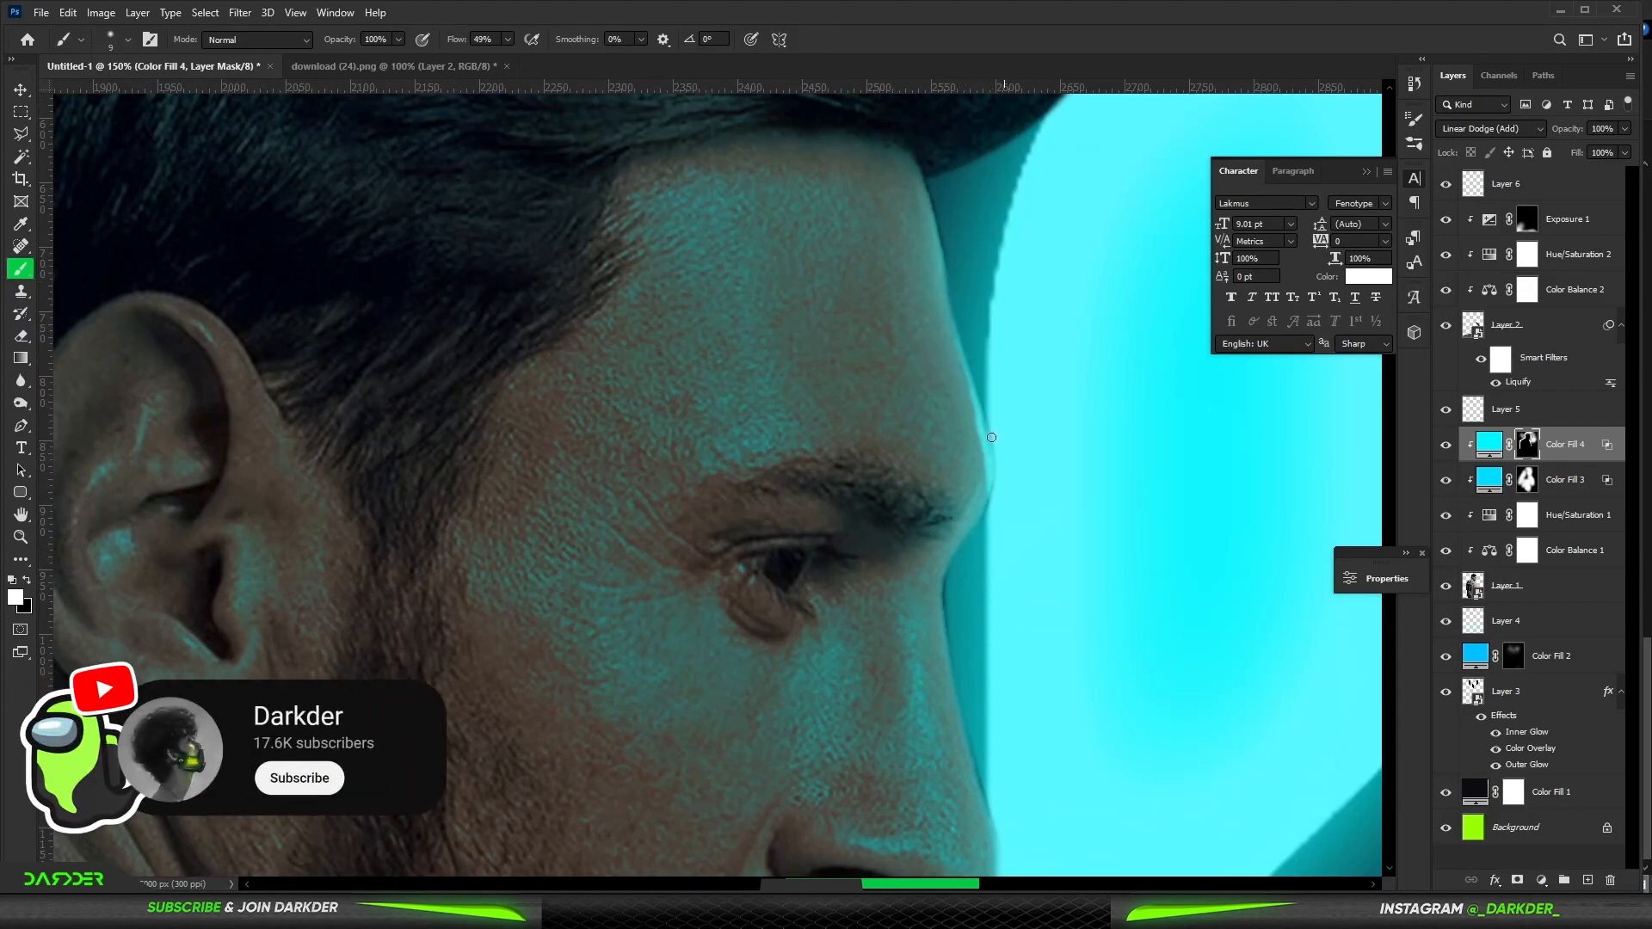
{"action": "left_click_drag", "start_coordinate": [990, 525], "coordinate": [932, 265]}
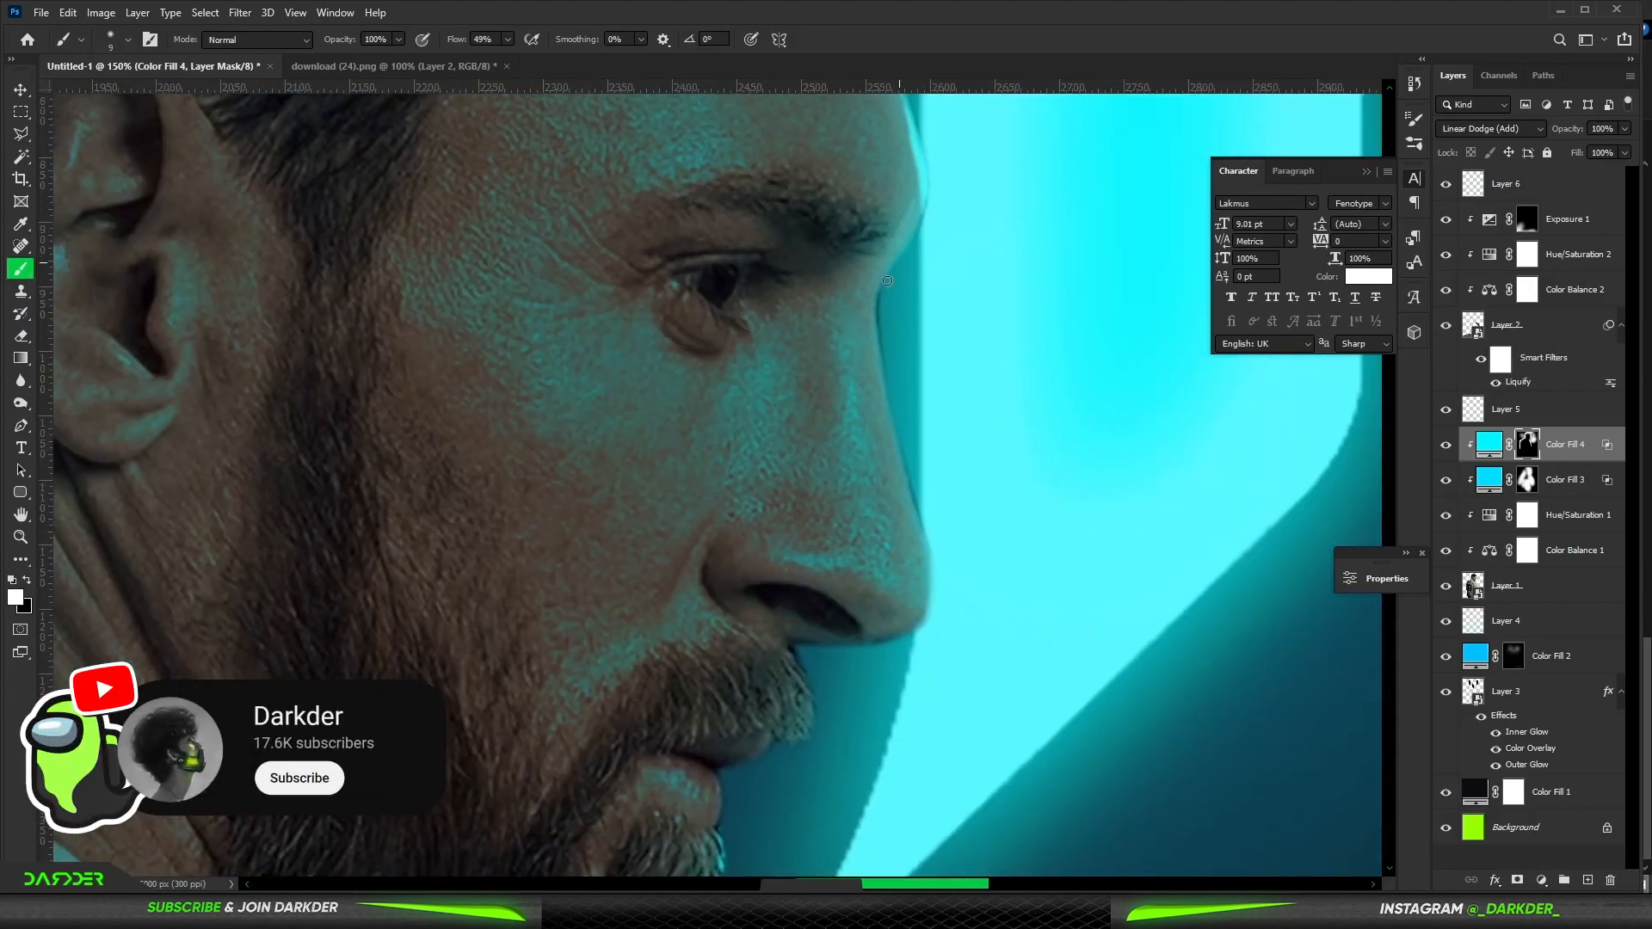
{"action": "left_click_drag", "start_coordinate": [795, 565], "coordinate": [797, 353]}
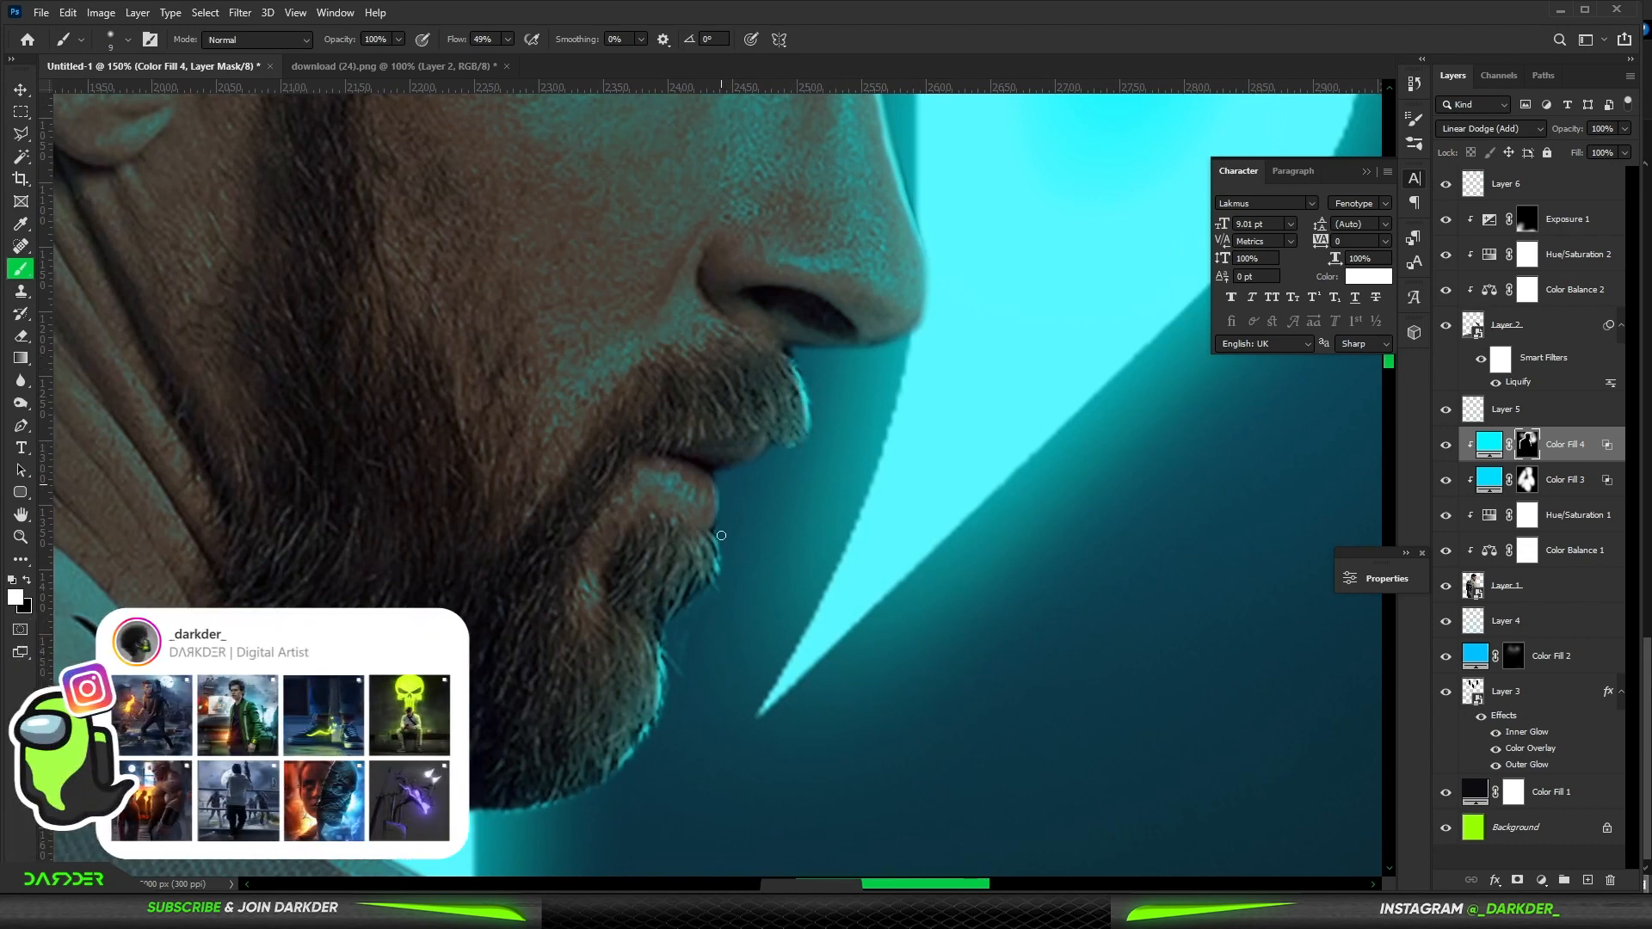
{"action": "scroll", "coordinate": [678, 477], "scroll_direction": "down", "scroll_amount": 8}
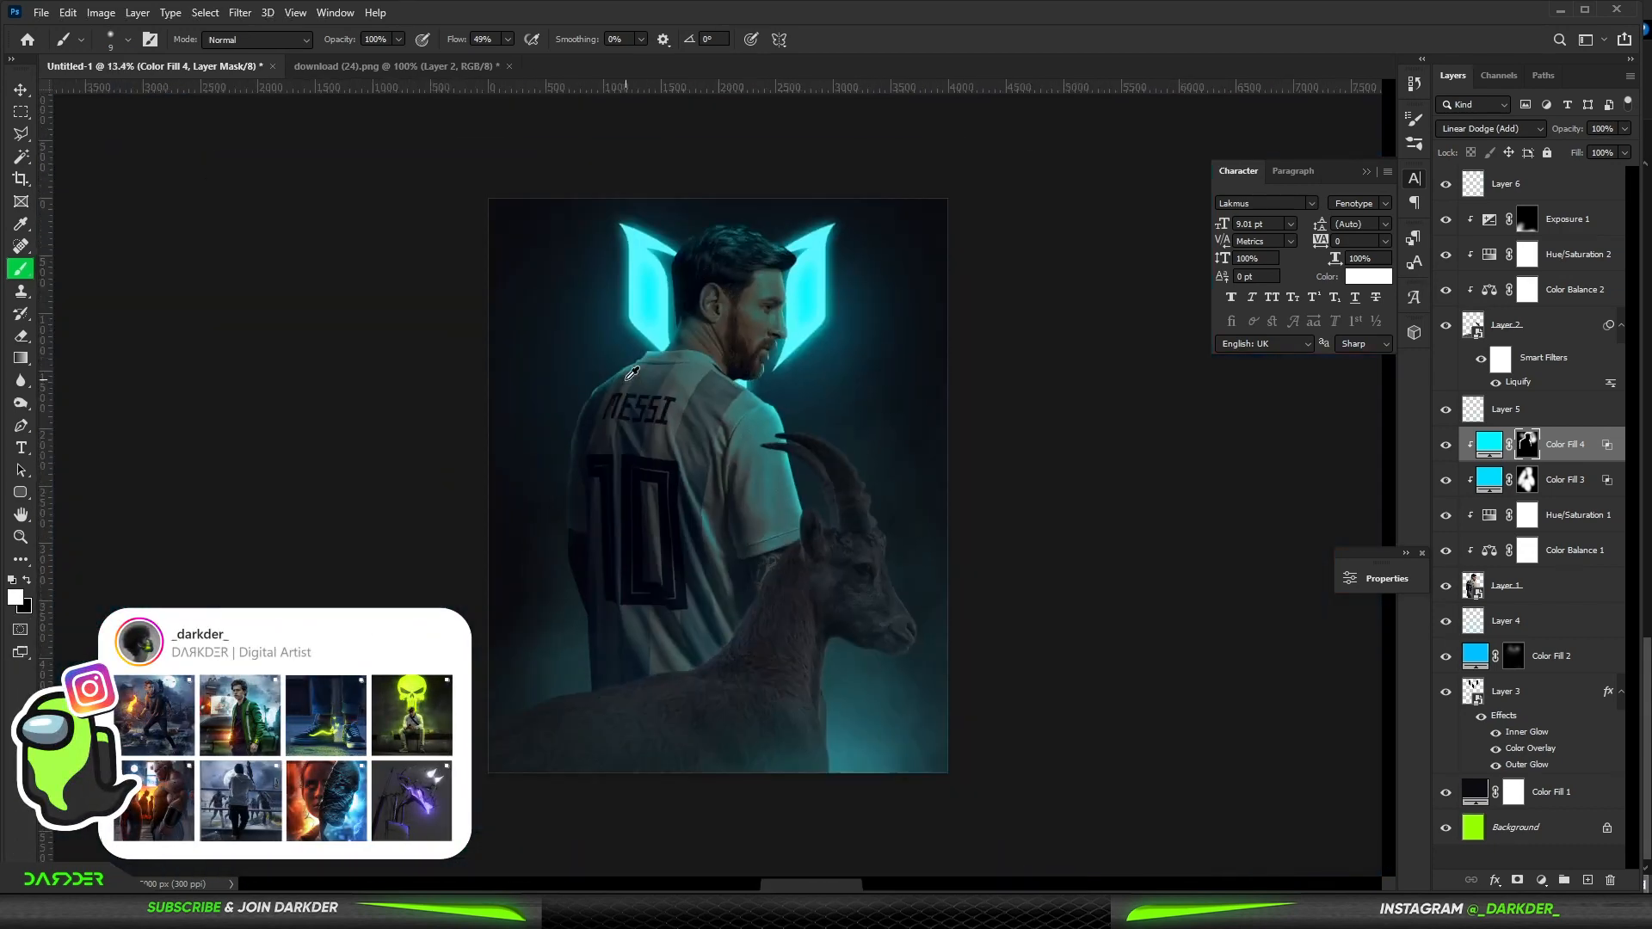
{"action": "scroll", "coordinate": [645, 247], "scroll_direction": "up", "scroll_amount": 1}
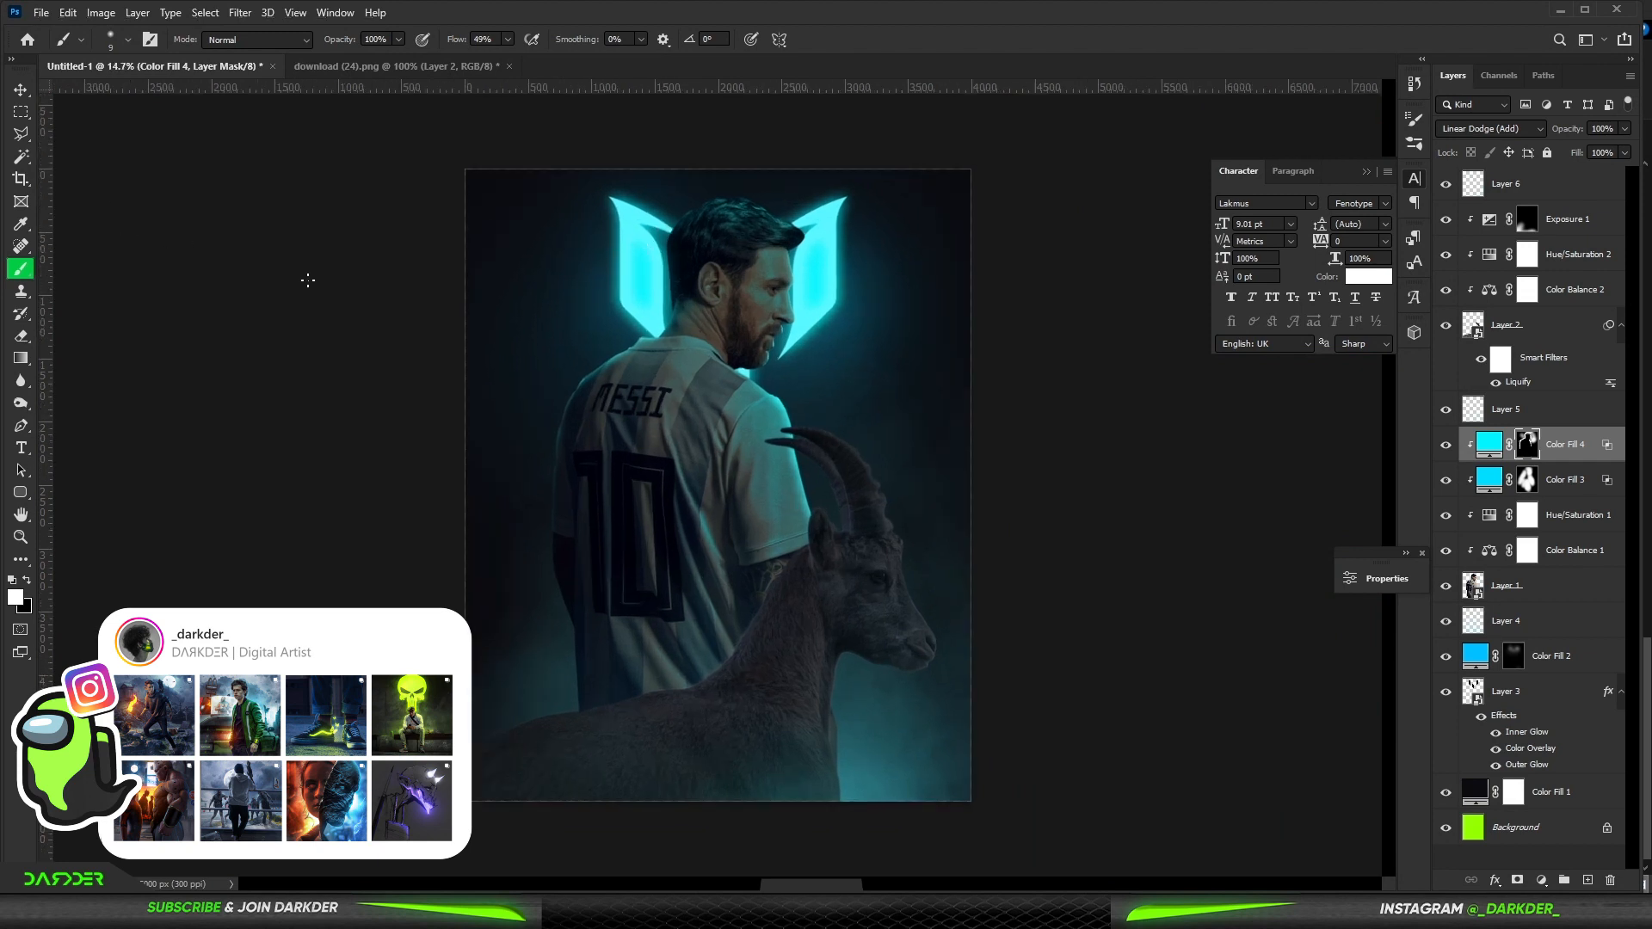
{"action": "scroll", "coordinate": [733, 483], "scroll_direction": "down", "scroll_amount": 1}
- Add a new cyan Solid Color fill layer above the Exposure 1 adjustment
{"action": "left_click", "coordinate": [20, 92]}
{"action": "left_click", "coordinate": [211, 241]}
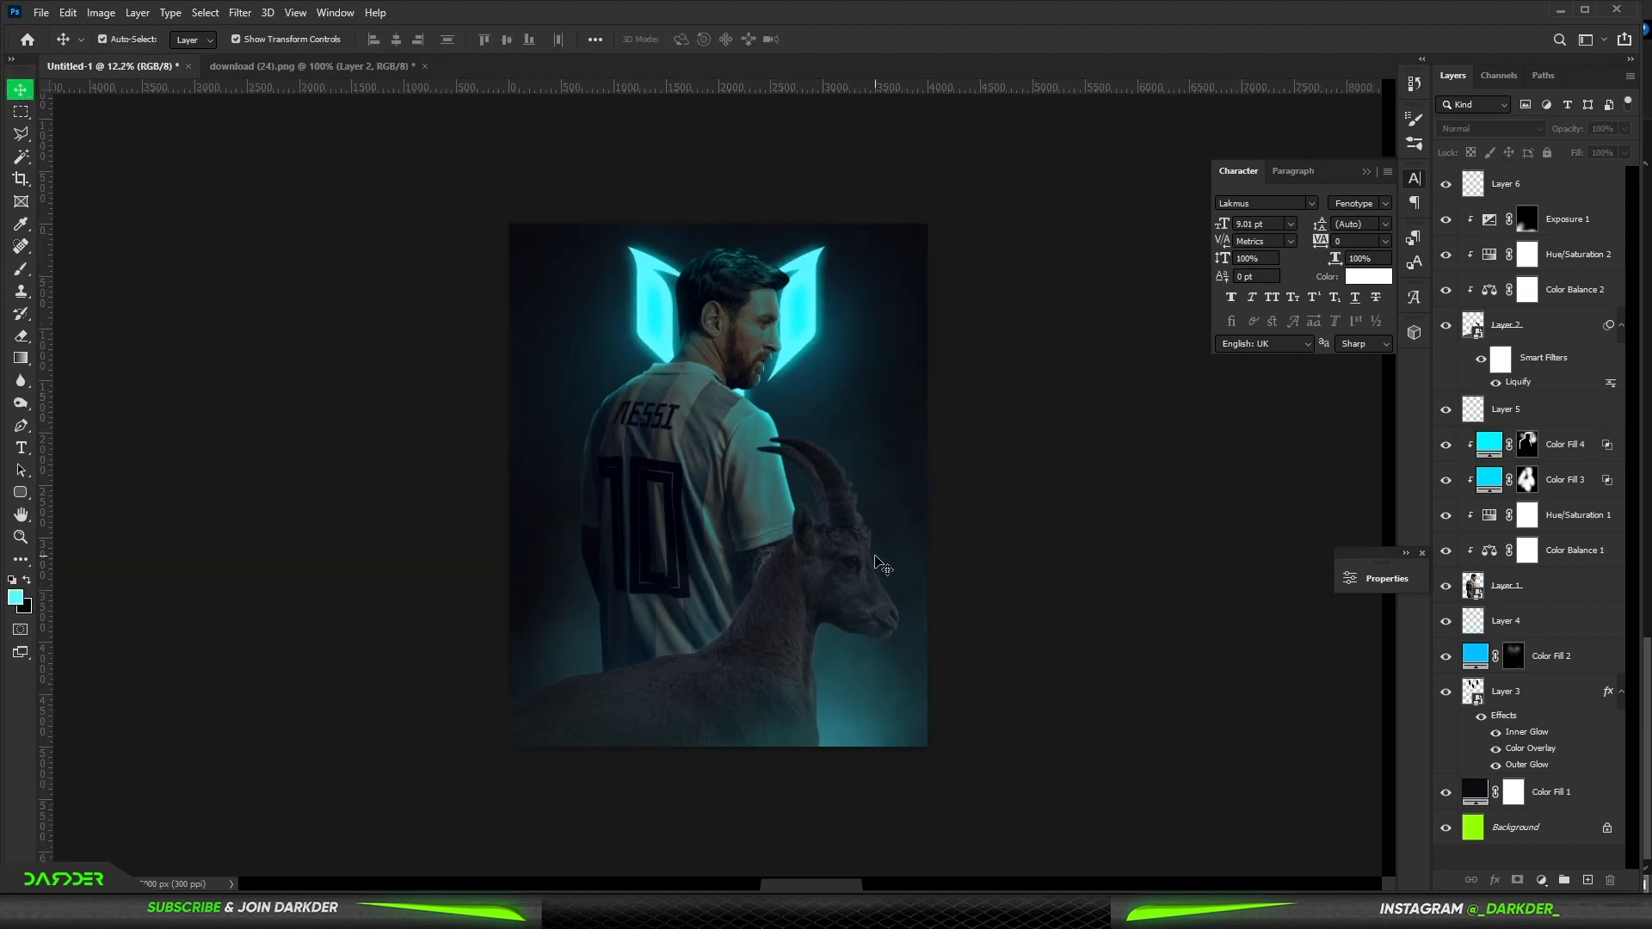
{"action": "left_click", "coordinate": [878, 563]}
{"action": "left_click", "coordinate": [1573, 231]}
{"action": "left_click", "coordinate": [1541, 880]}
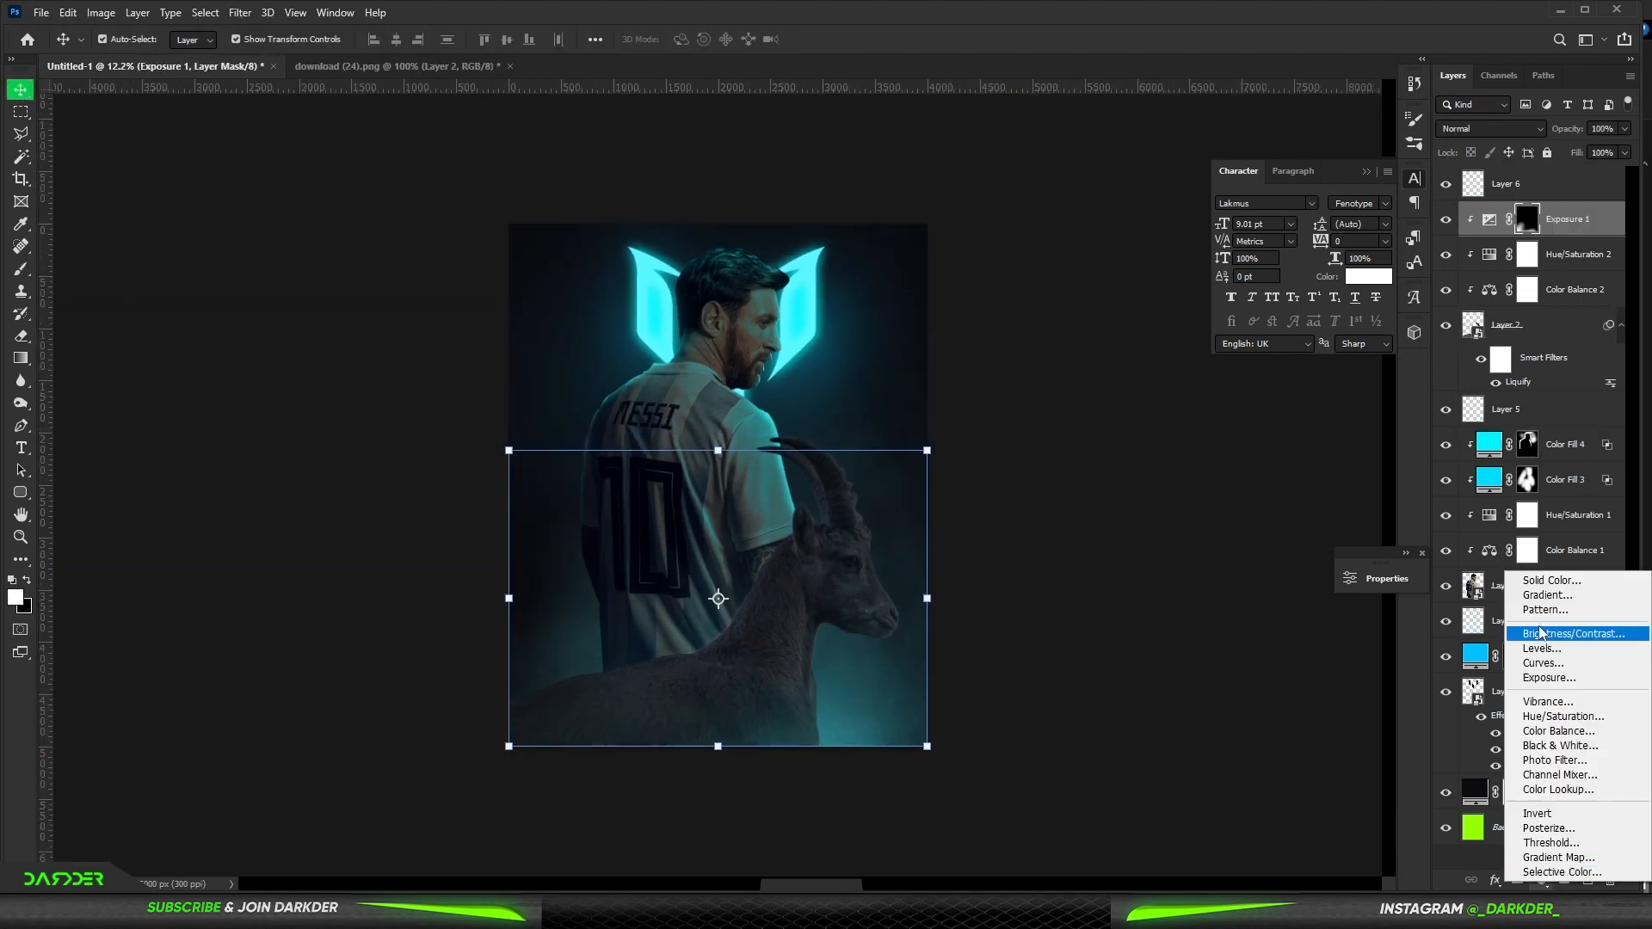
{"action": "left_click", "coordinate": [1544, 583]}
{"action": "left_click", "coordinate": [1492, 589]}
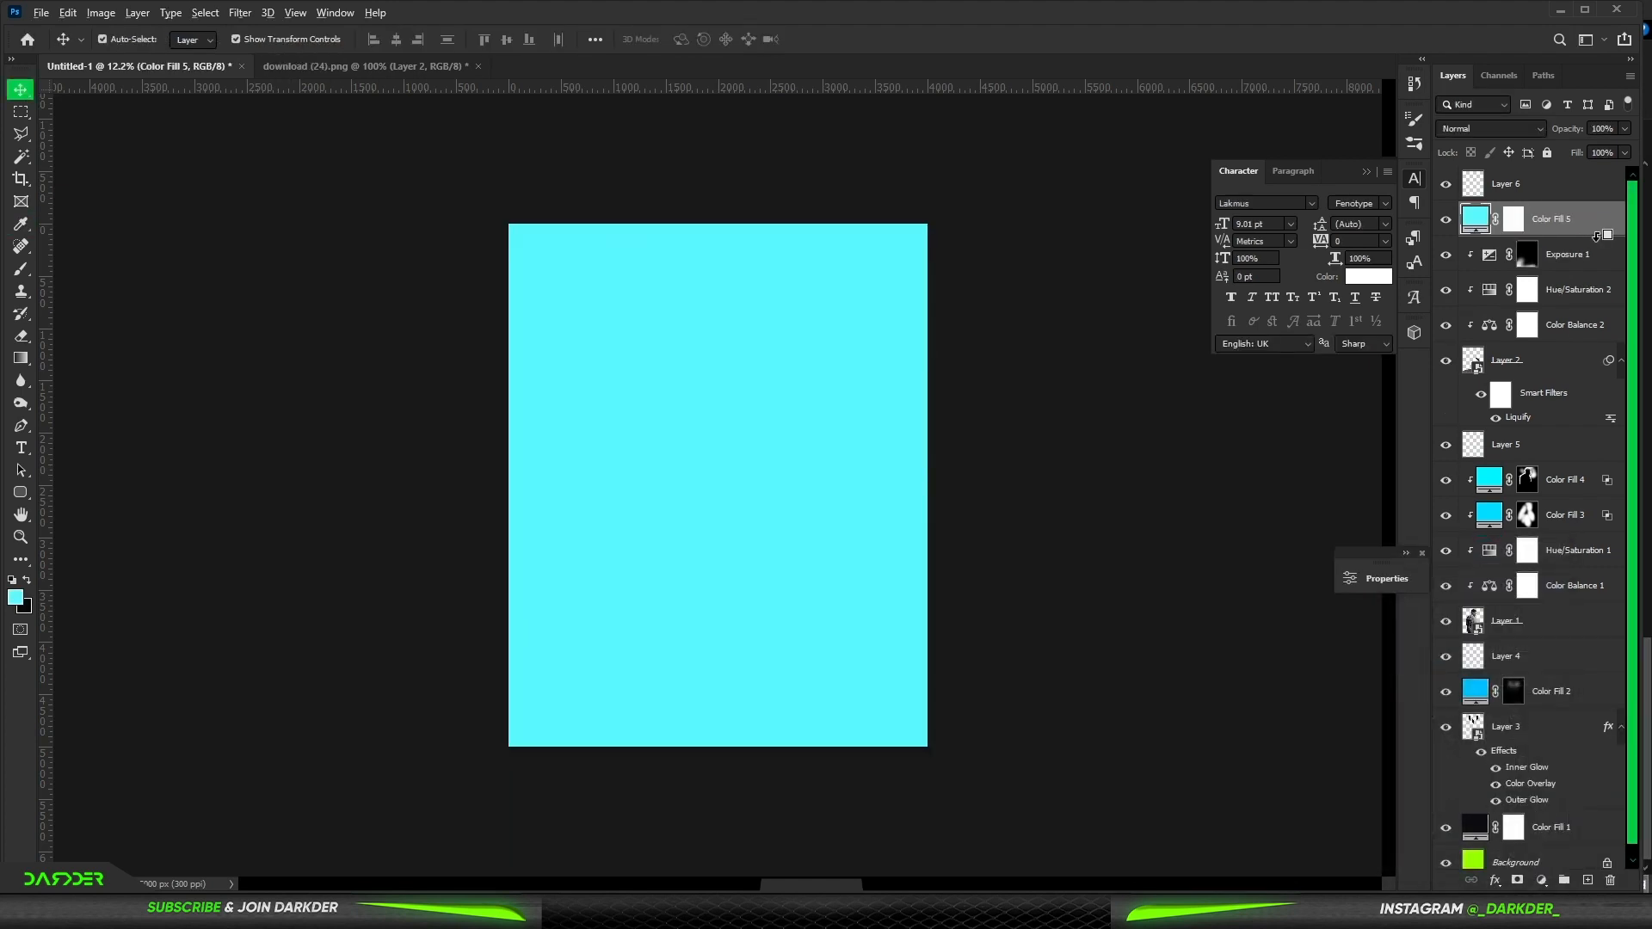
- Set the new fill to Linear Dodge (Add), split its Underlying Layer black blend-if slider and invert its mask to black
{"action": "left_click", "coordinate": [1514, 128]}
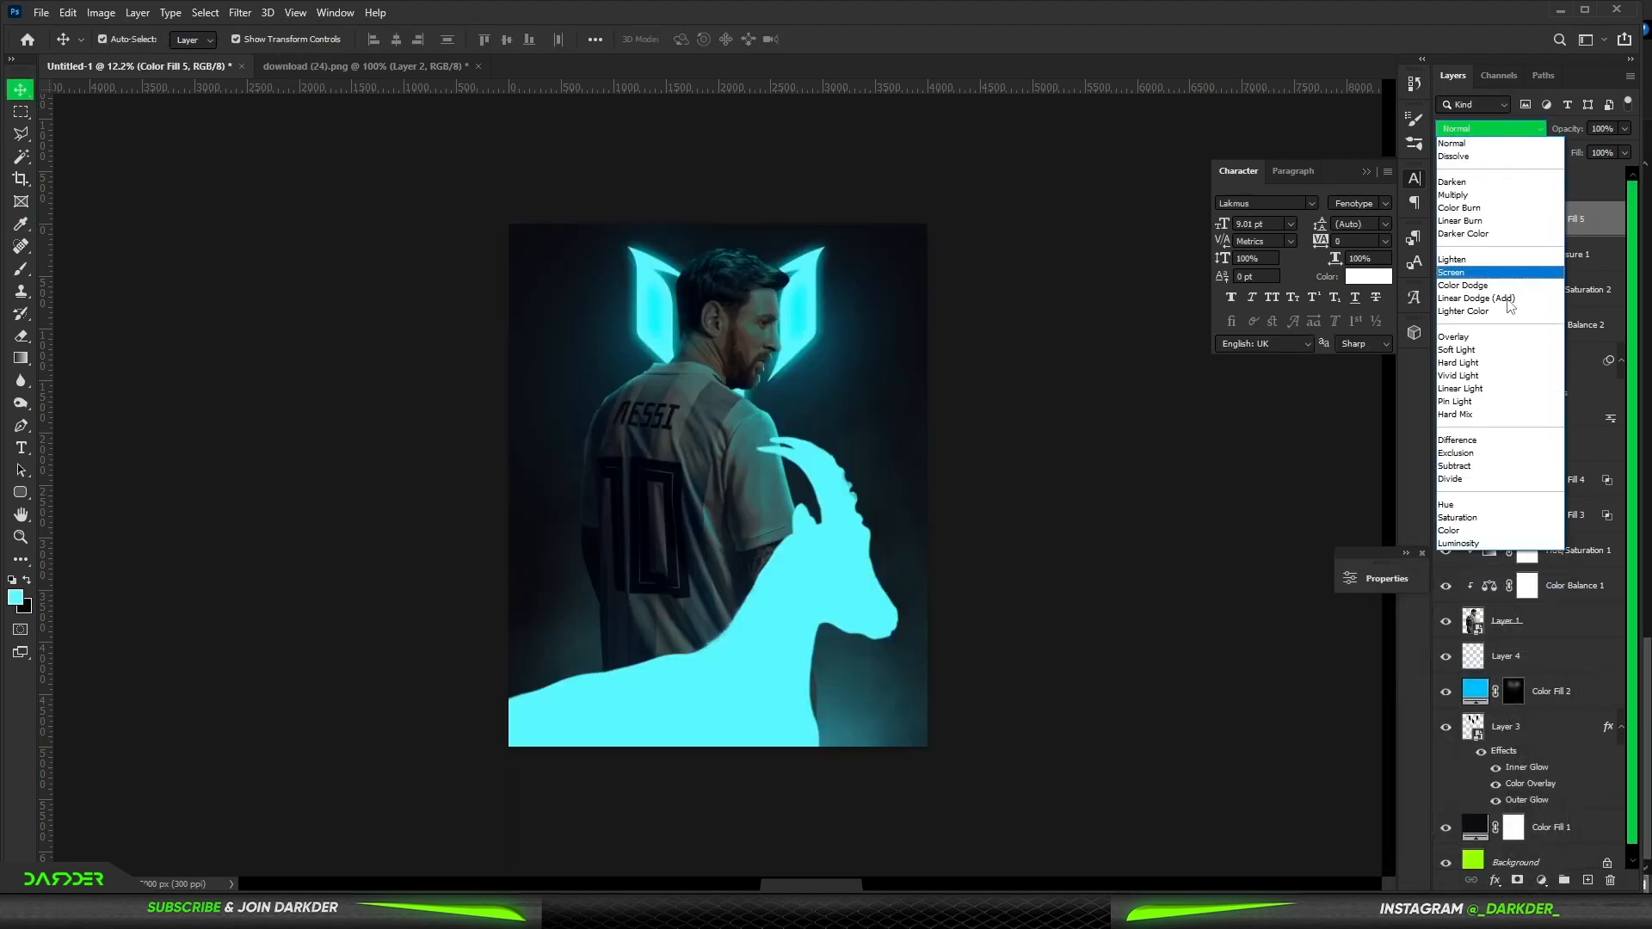
{"action": "left_click", "coordinate": [1508, 300]}
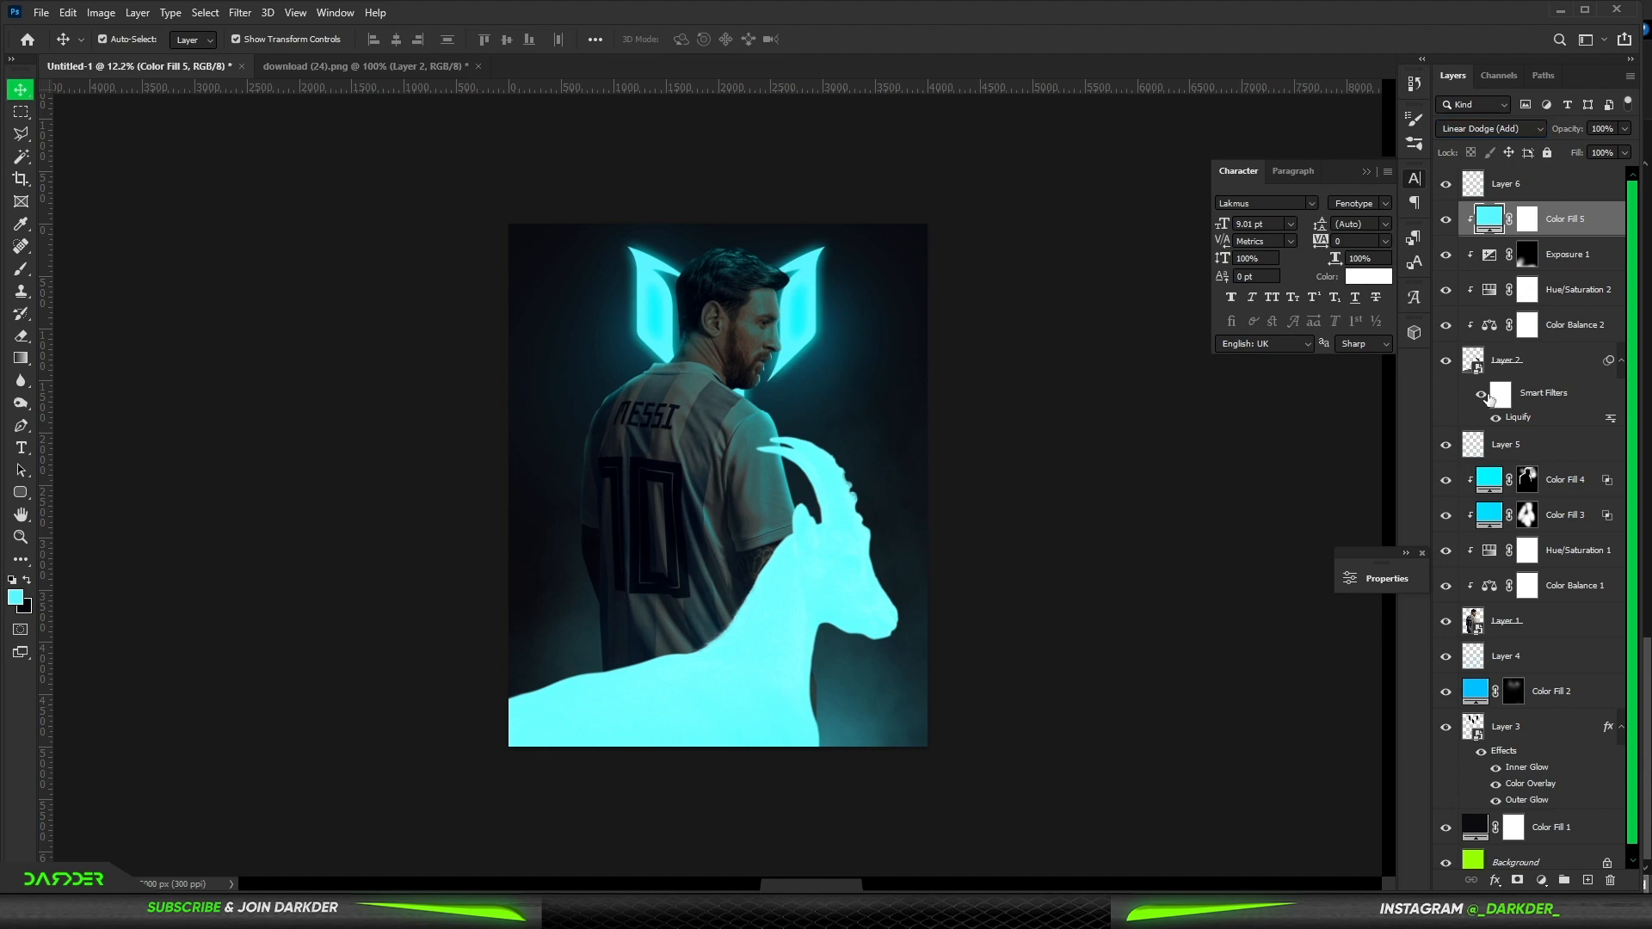
{"action": "left_click_drag", "start_coordinate": [1213, 768], "coordinate": [1250, 769]}
{"action": "left_click", "coordinate": [1557, 466]}
{"action": "key", "text": "ctrl+i"}
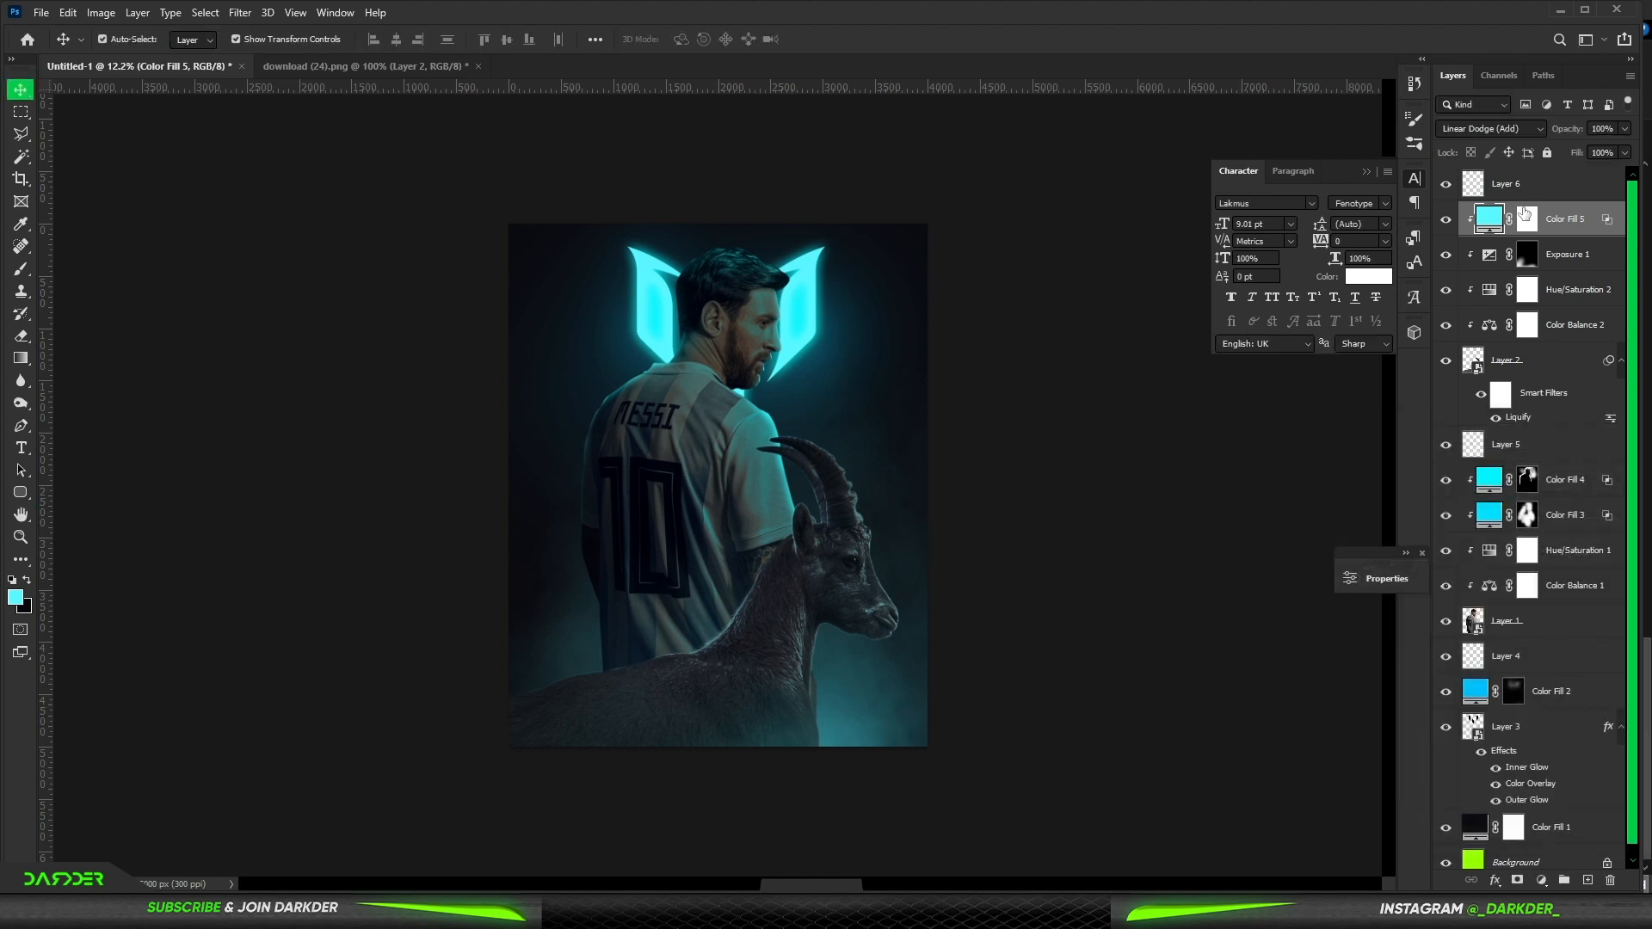
{"action": "left_click", "coordinate": [19, 270]}
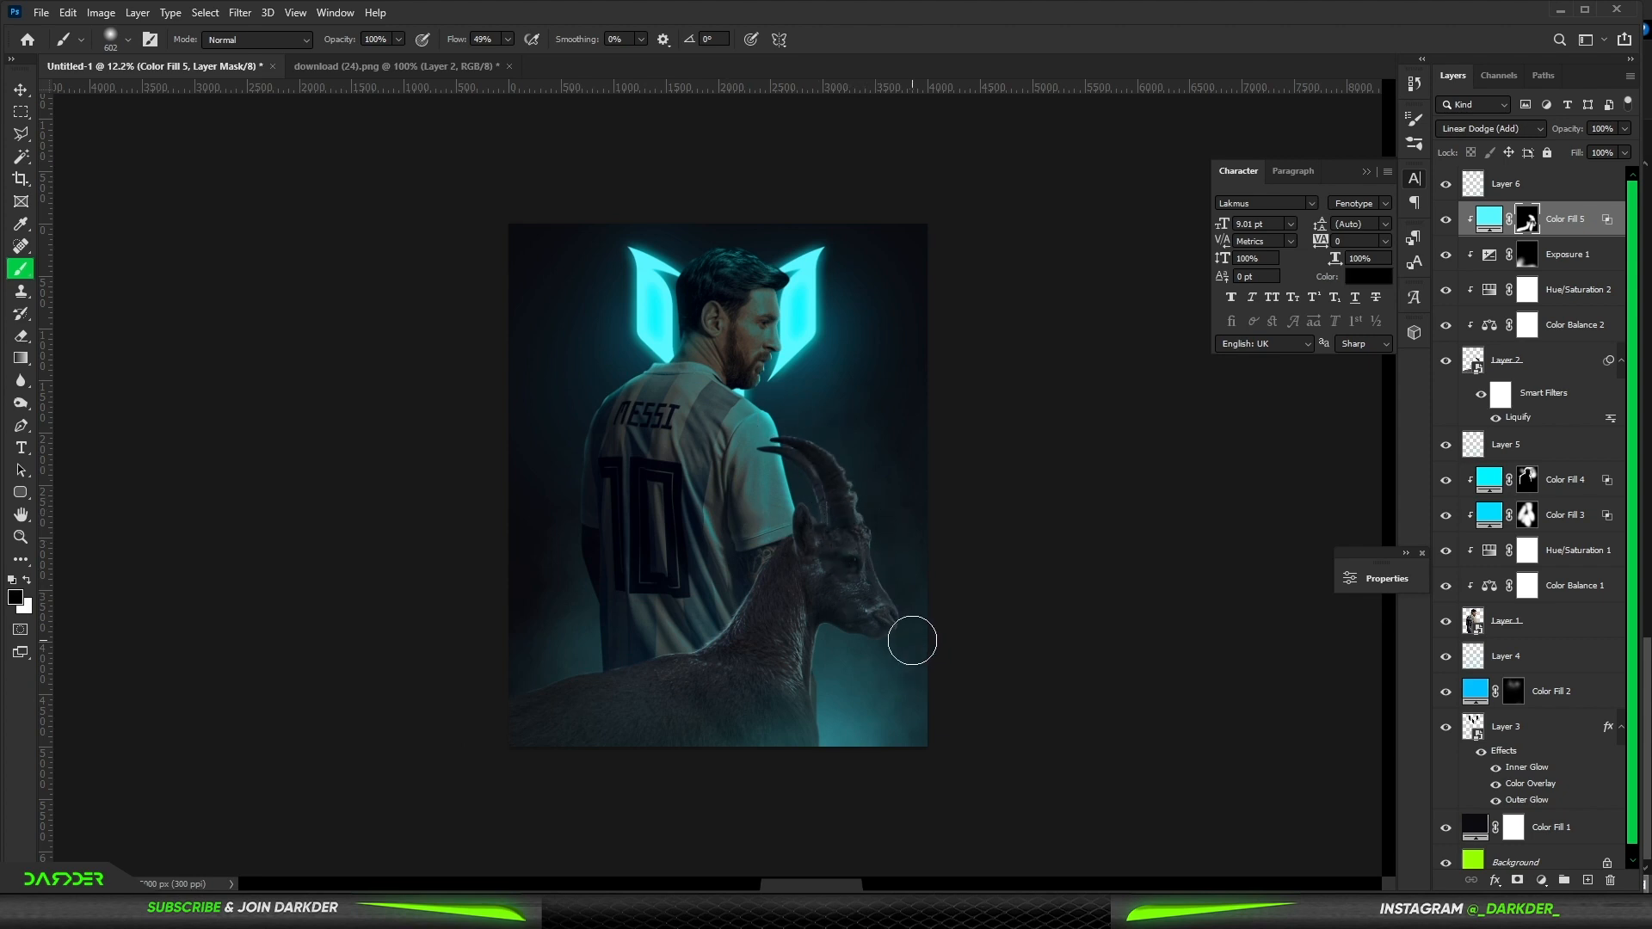
{"action": "scroll", "coordinate": [779, 482], "scroll_direction": "down", "scroll_amount": 2}
{"action": "scroll", "coordinate": [775, 474], "scroll_direction": "up", "scroll_amount": 1}
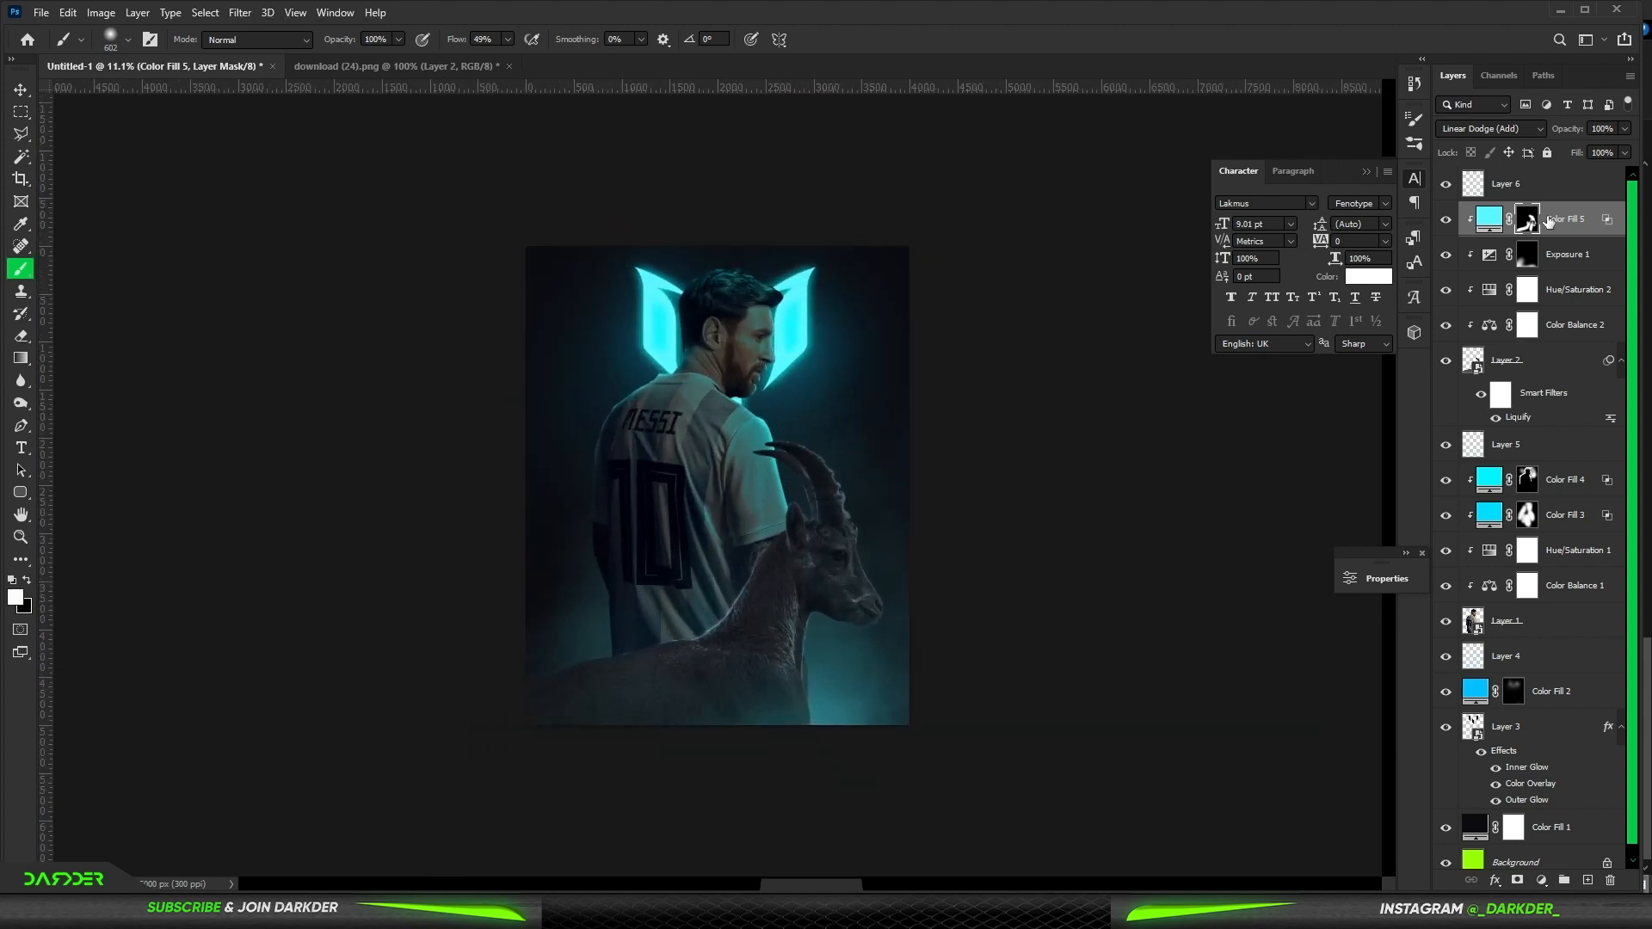
- Add another cyan Solid Color fill layer on top of the previous fill
{"action": "left_click", "coordinate": [1542, 881]}
{"action": "left_click", "coordinate": [1541, 575]}
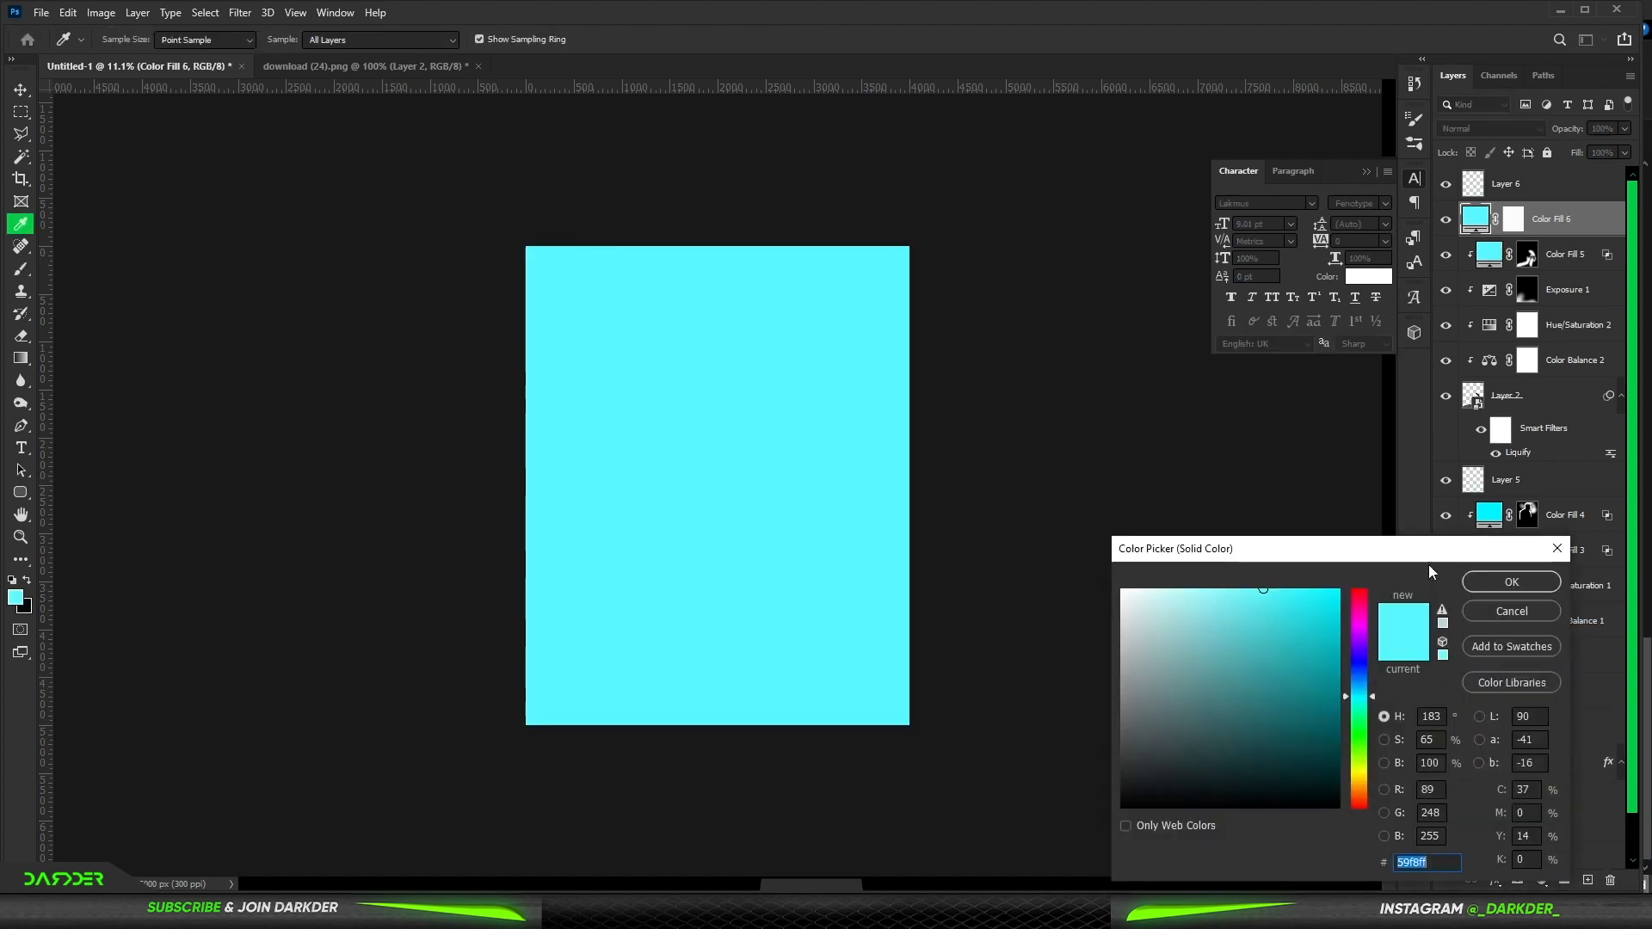
{"action": "left_click_drag", "start_coordinate": [1367, 701], "coordinate": [1365, 699]}
{"action": "left_click", "coordinate": [1507, 588]}
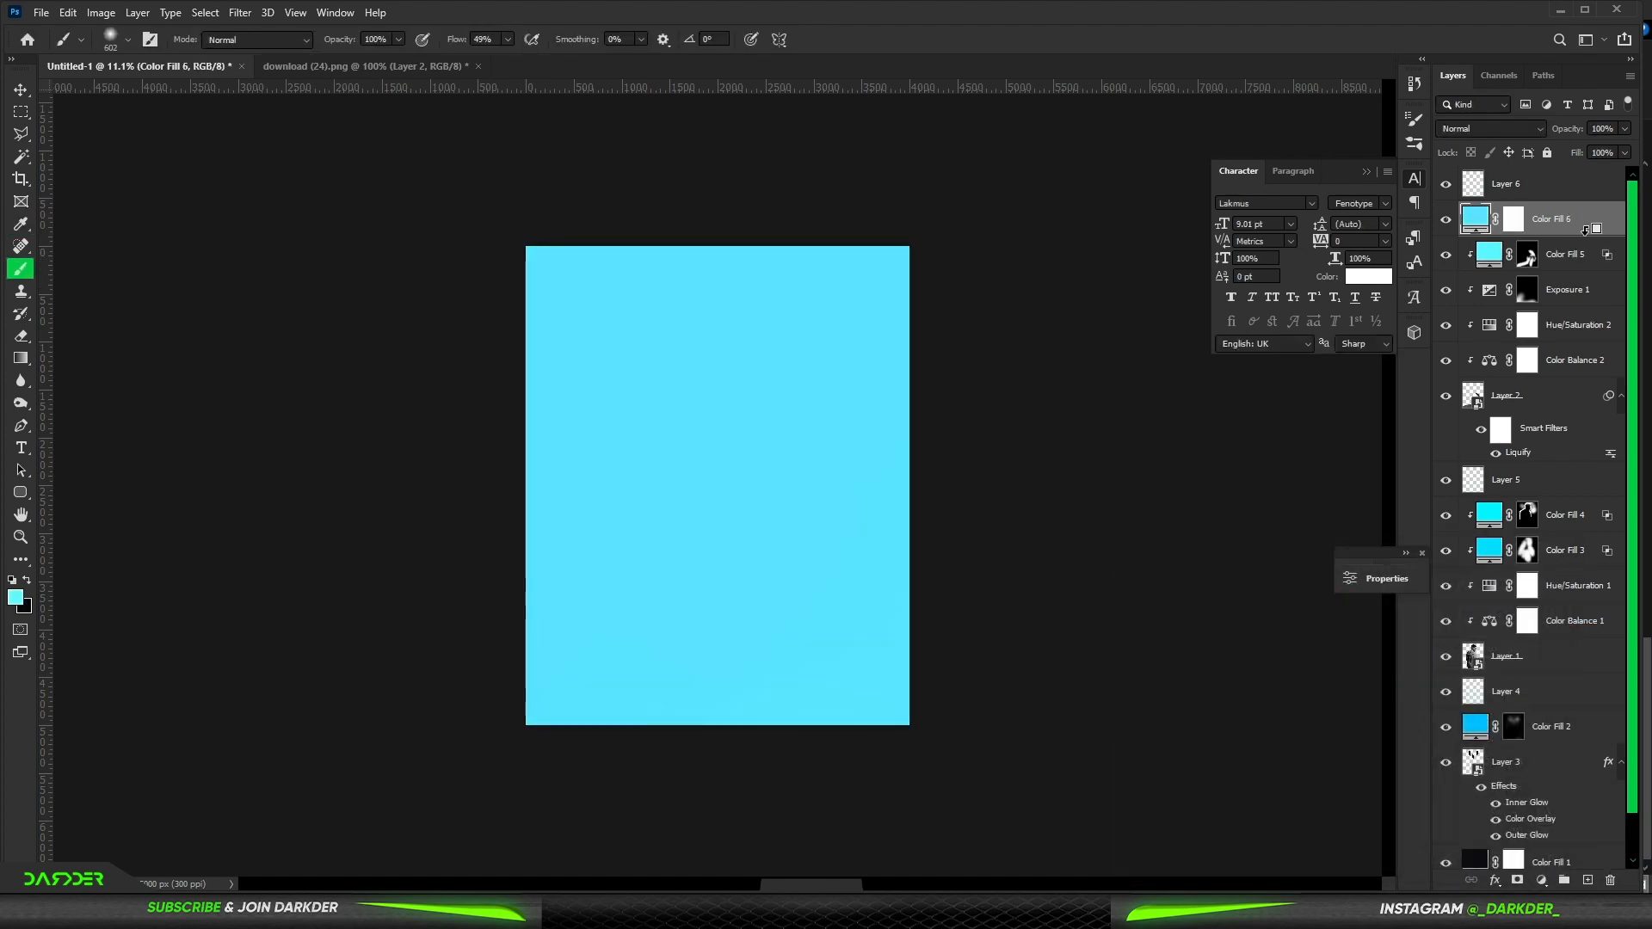
- Set the second fill to Linear Dodge (Add) and shift the Underlying Layer black blend-if slider
{"action": "left_click", "coordinate": [1591, 235], "text": "alt"}
{"action": "left_click", "coordinate": [1537, 129]}
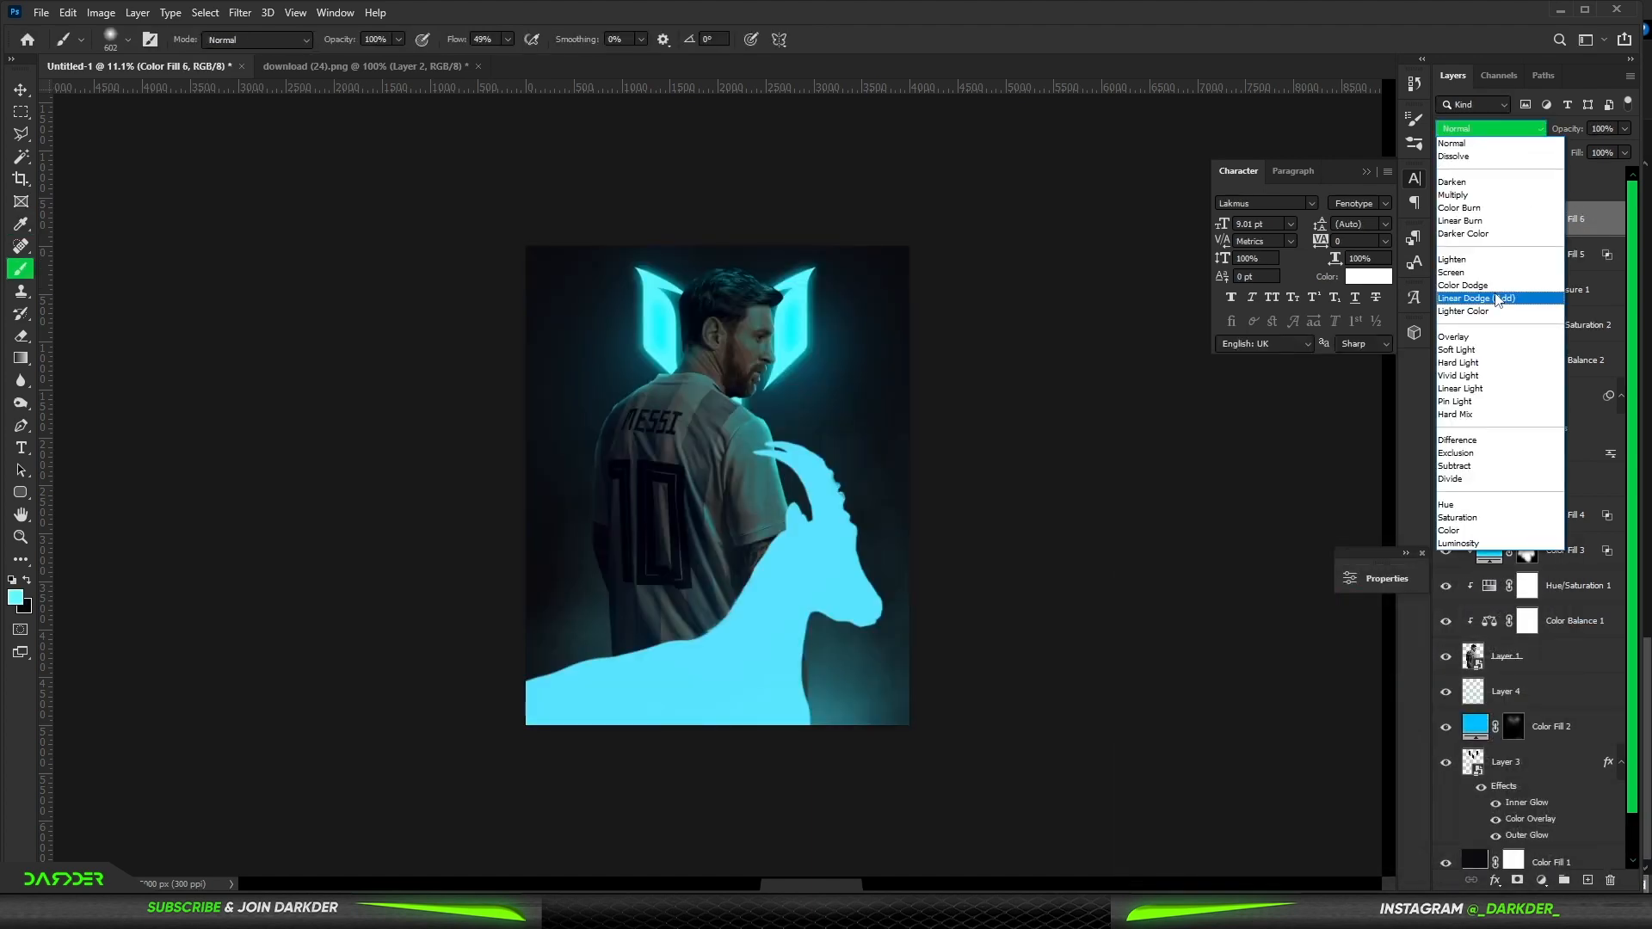
{"action": "left_click", "coordinate": [1498, 299]}
{"action": "double_click", "coordinate": [1609, 227]}
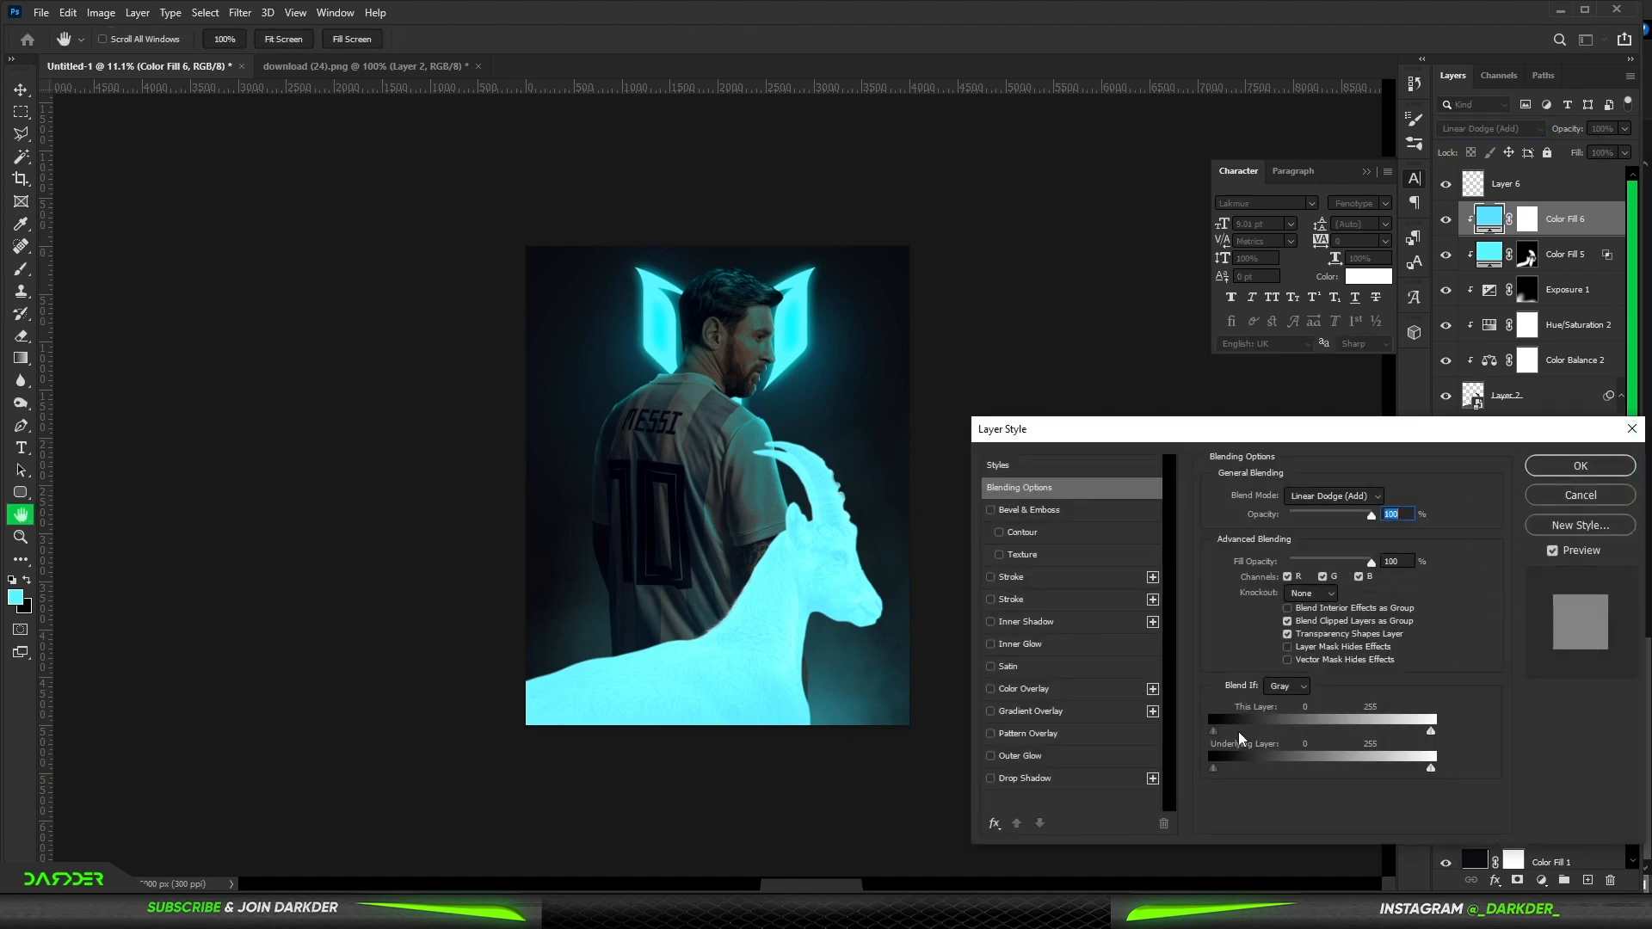
{"action": "left_click_drag", "start_coordinate": [1211, 769], "coordinate": [1236, 769]}
{"action": "left_click", "coordinate": [1580, 466]}
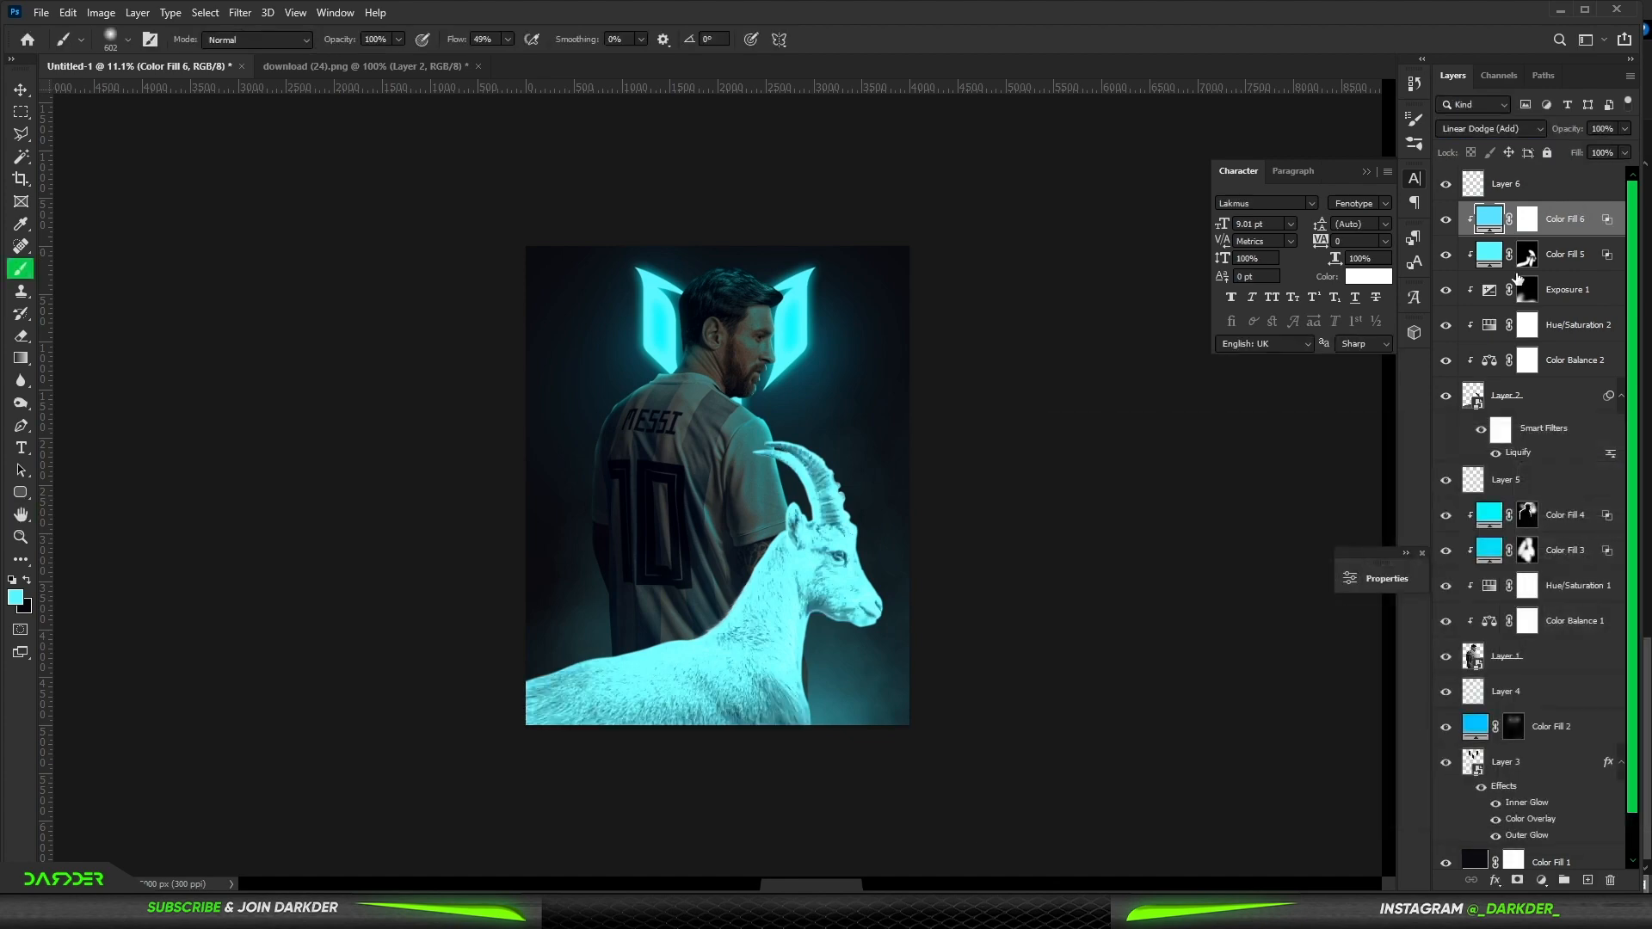
- Invert the second fill's mask to black and paint cyan rim light along the ibex's horns
{"action": "left_click", "coordinate": [1528, 219]}
{"action": "key", "text": "ctrl+i"}
{"action": "scroll", "coordinate": [842, 392], "scroll_direction": "up", "scroll_amount": 10}
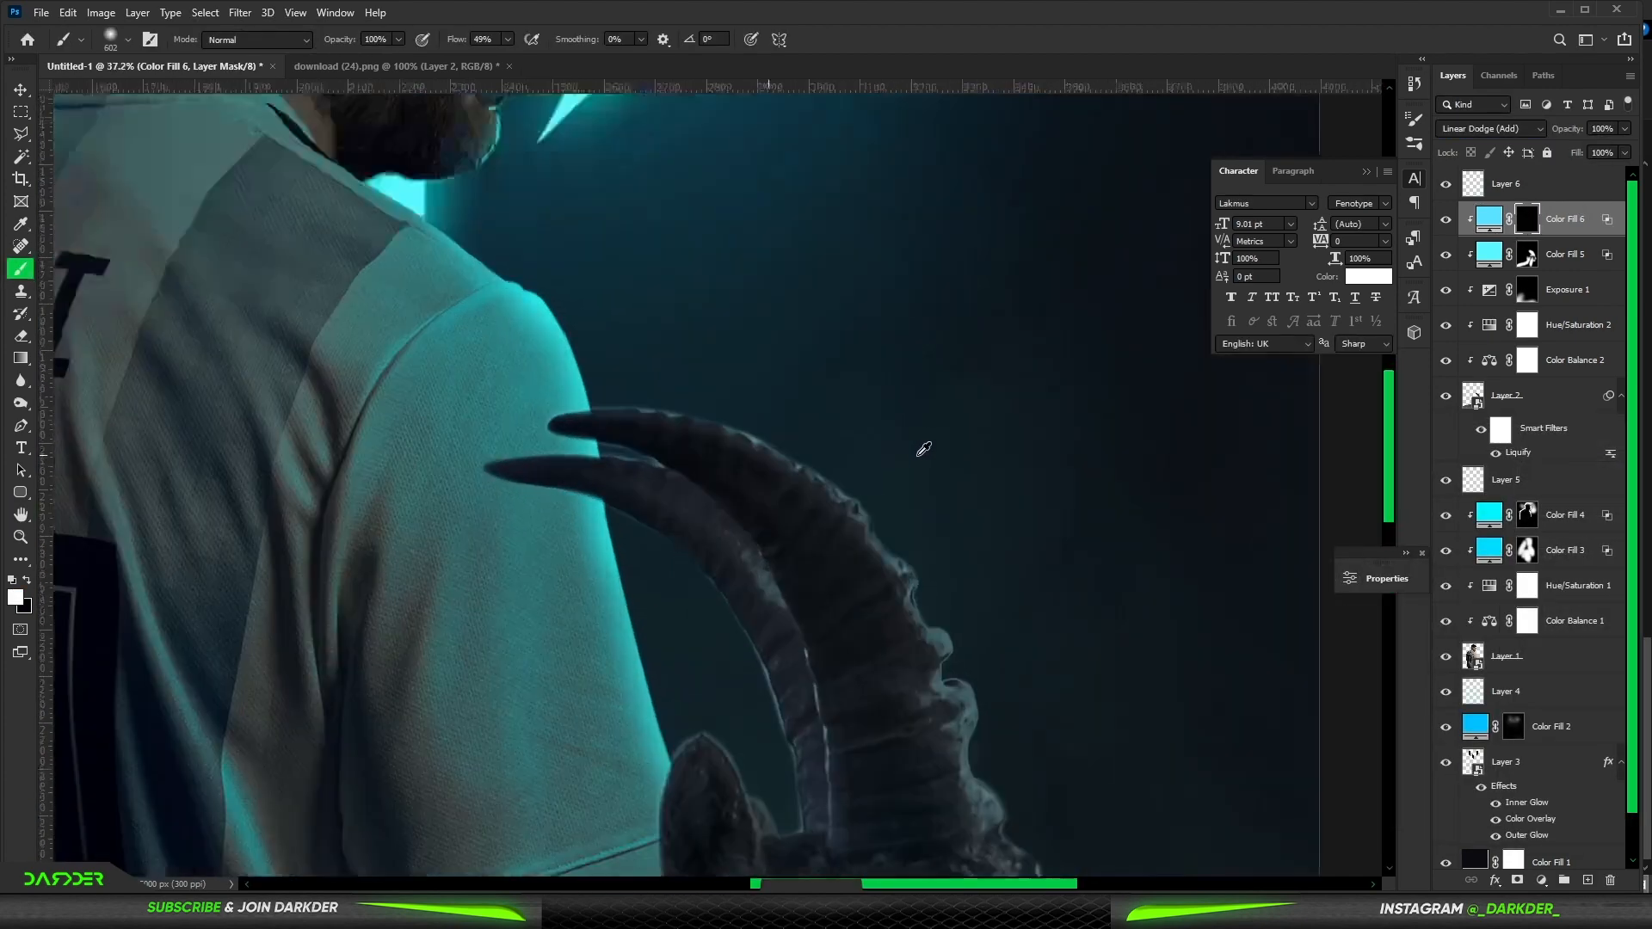
{"action": "mouse_move", "coordinate": [904, 559]}
{"action": "left_mouse_down"}
{"action": "mouse_move", "coordinate": [852, 568]}
{"action": "mouse_move", "coordinate": [791, 510]}
{"action": "left_mouse_up"}
{"action": "mouse_move", "coordinate": [689, 396]}
{"action": "left_mouse_down"}
{"action": "mouse_move", "coordinate": [468, 355]}
{"action": "mouse_move", "coordinate": [334, 431]}
{"action": "left_mouse_up"}
{"action": "mouse_move", "coordinate": [111, 487]}
{"action": "left_mouse_down"}
{"action": "mouse_move", "coordinate": [484, 612]}
{"action": "mouse_move", "coordinate": [382, 550]}
{"action": "mouse_move", "coordinate": [514, 709]}
{"action": "left_mouse_up"}
{"action": "scroll", "coordinate": [682, 306], "scroll_direction": "down", "scroll_amount": 5}
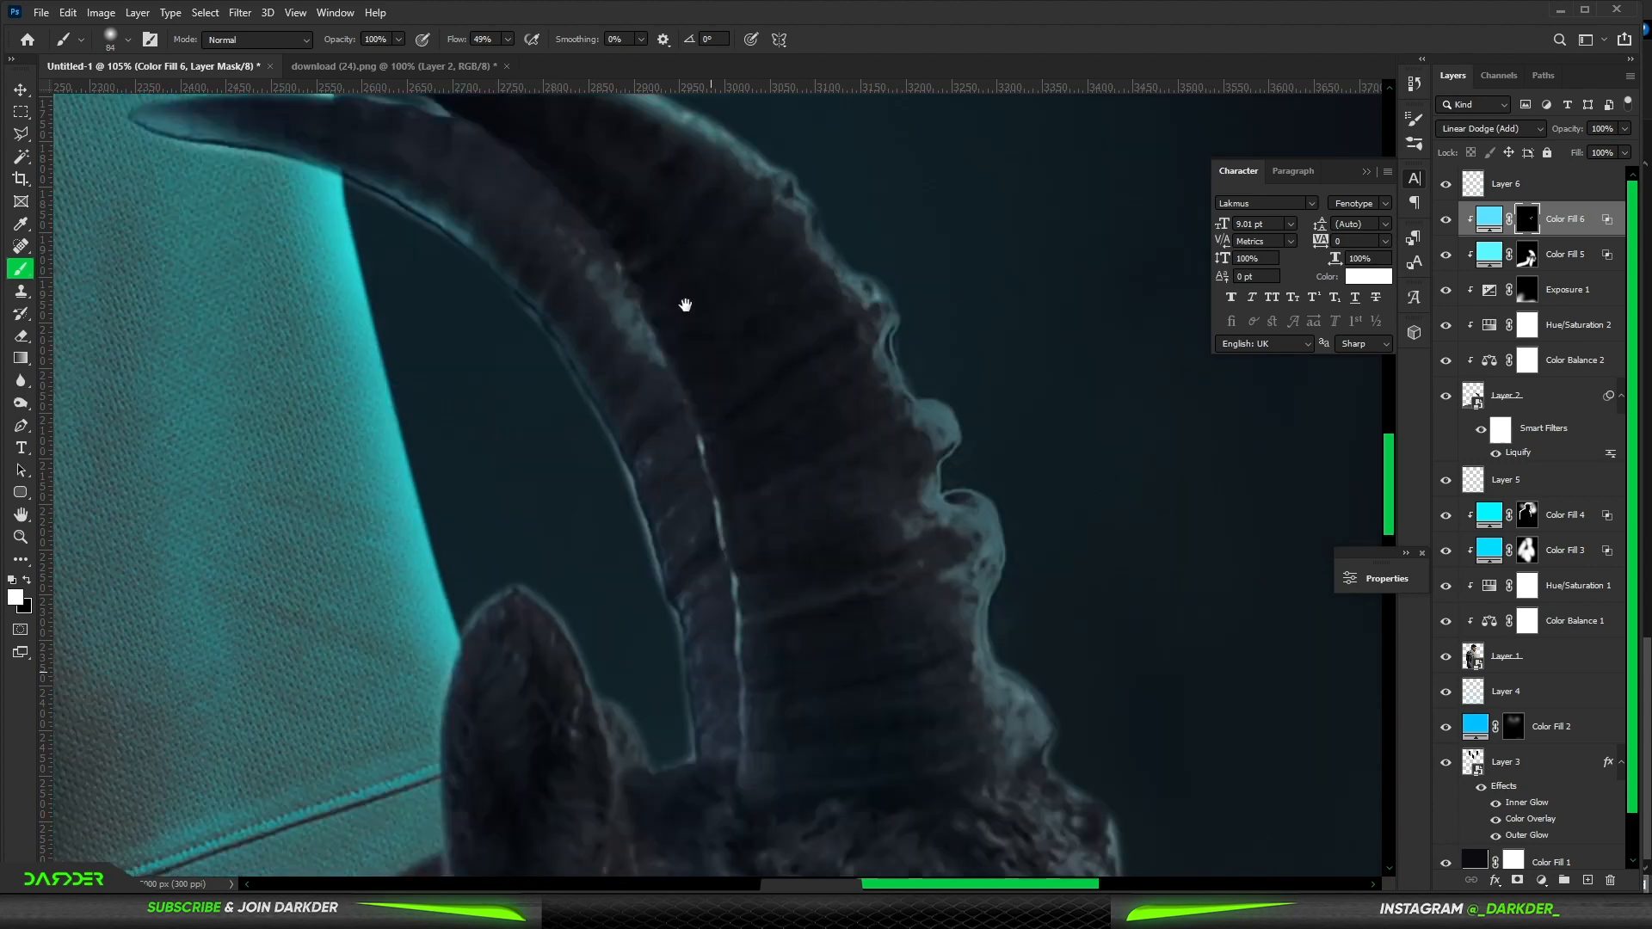
{"action": "mouse_move", "coordinate": [926, 313]}
{"action": "left_mouse_down"}
{"action": "mouse_move", "coordinate": [978, 396]}
{"action": "mouse_move", "coordinate": [962, 431]}
{"action": "mouse_move", "coordinate": [996, 461]}
{"action": "mouse_move", "coordinate": [1017, 567]}
{"action": "mouse_move", "coordinate": [1092, 650]}
{"action": "left_mouse_up"}
{"action": "scroll", "coordinate": [989, 284], "scroll_direction": "down", "scroll_amount": 5}
{"action": "left_click_drag", "start_coordinate": [410, 203], "coordinate": [379, 376]}
{"action": "scroll", "coordinate": [296, 405], "scroll_direction": "down", "scroll_amount": 3}
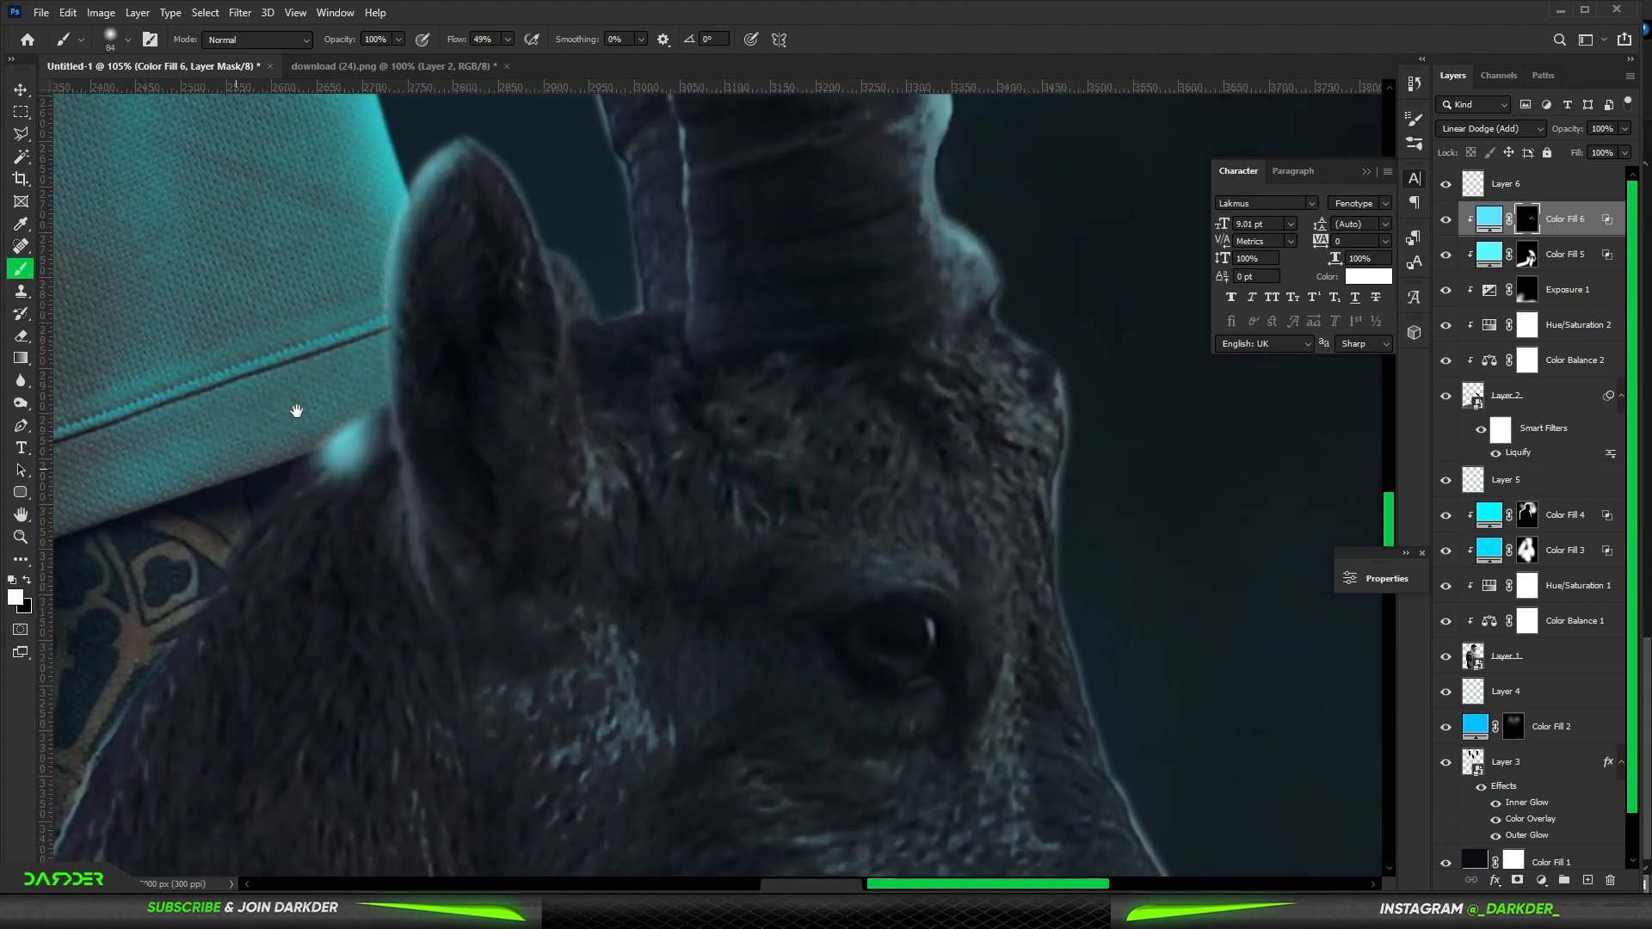
- Paint cyan rim light on the second fill's mask along the ibex's ear edge
{"action": "scroll", "coordinate": [490, 321], "scroll_direction": "left", "scroll_amount": 3}
{"action": "mouse_move", "coordinate": [564, 262]}
{"action": "left_mouse_down"}
{"action": "mouse_move", "coordinate": [198, 758]}
{"action": "mouse_move", "coordinate": [525, 344]}
{"action": "left_mouse_up"}
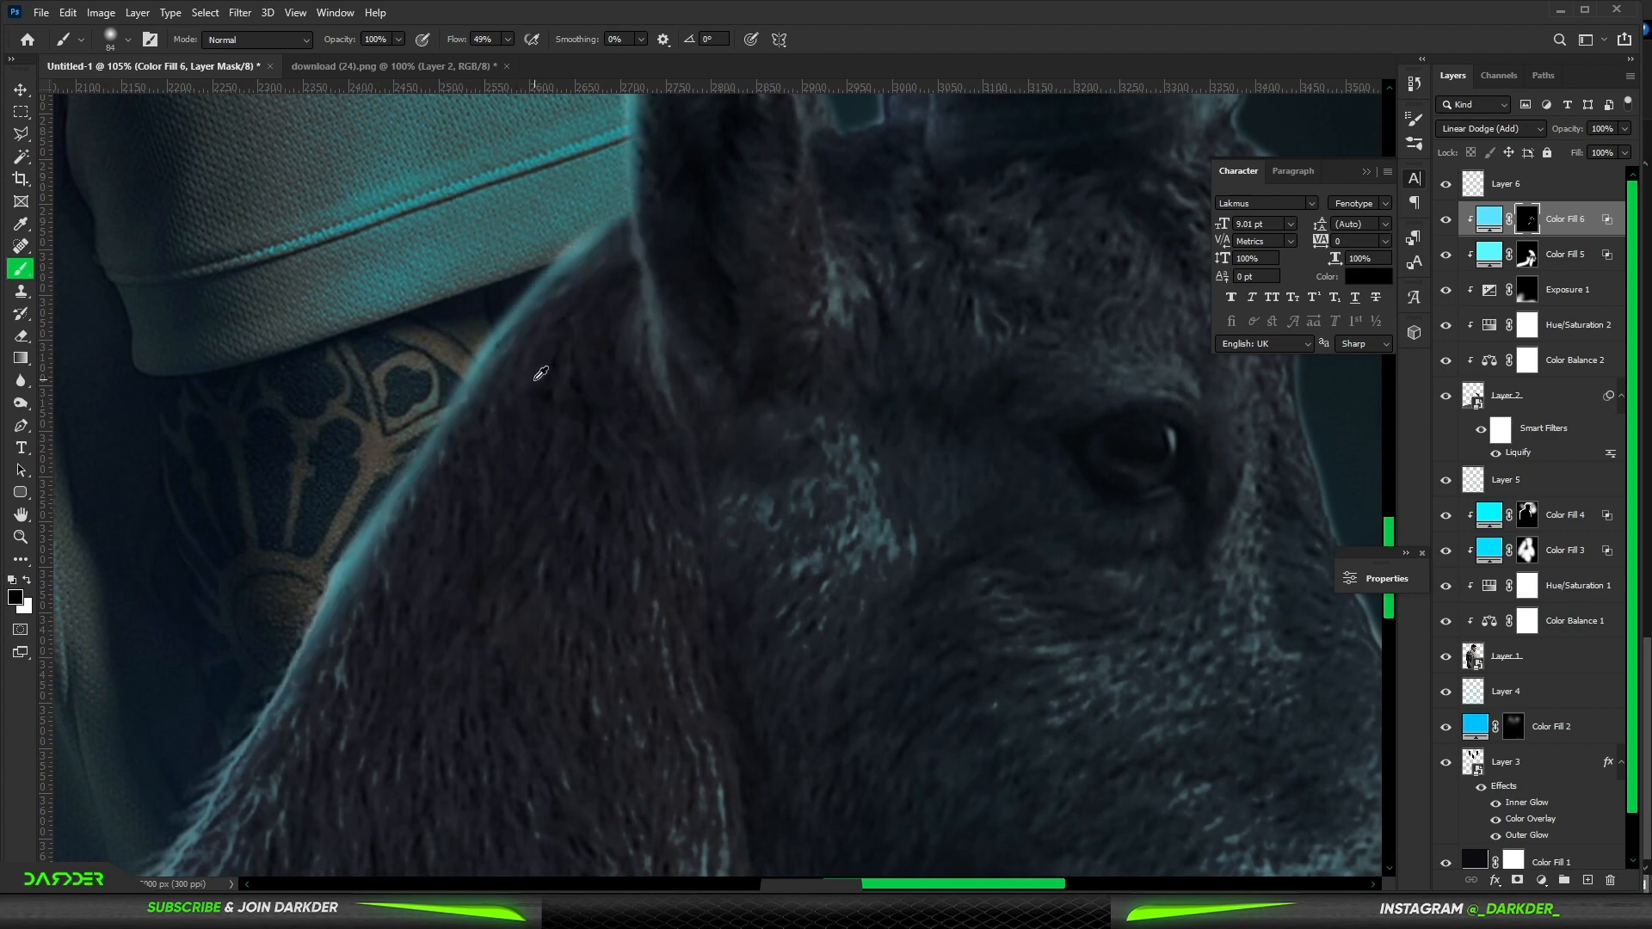
{"action": "scroll", "coordinate": [535, 380], "scroll_direction": "down", "scroll_amount": 10}
{"action": "scroll", "coordinate": [516, 417], "scroll_direction": "up", "scroll_amount": 2}
{"action": "mouse_move", "coordinate": [459, 450]}
{"action": "left_mouse_down"}
{"action": "mouse_move", "coordinate": [470, 379]}
{"action": "mouse_move", "coordinate": [387, 505]}
{"action": "left_mouse_up"}
- Paint cyan rim light along the ibex's back and mask out excess glow on its lower body
{"action": "key", "text": "x"}
{"action": "scroll", "coordinate": [350, 499], "scroll_direction": "left", "scroll_amount": 5}
{"action": "scroll", "coordinate": [561, 457], "scroll_direction": "down", "scroll_amount": 2}
{"action": "mouse_move", "coordinate": [560, 457]}
{"action": "left_mouse_down"}
{"action": "mouse_move", "coordinate": [341, 477]}
{"action": "mouse_move", "coordinate": [332, 532]}
{"action": "left_mouse_up"}
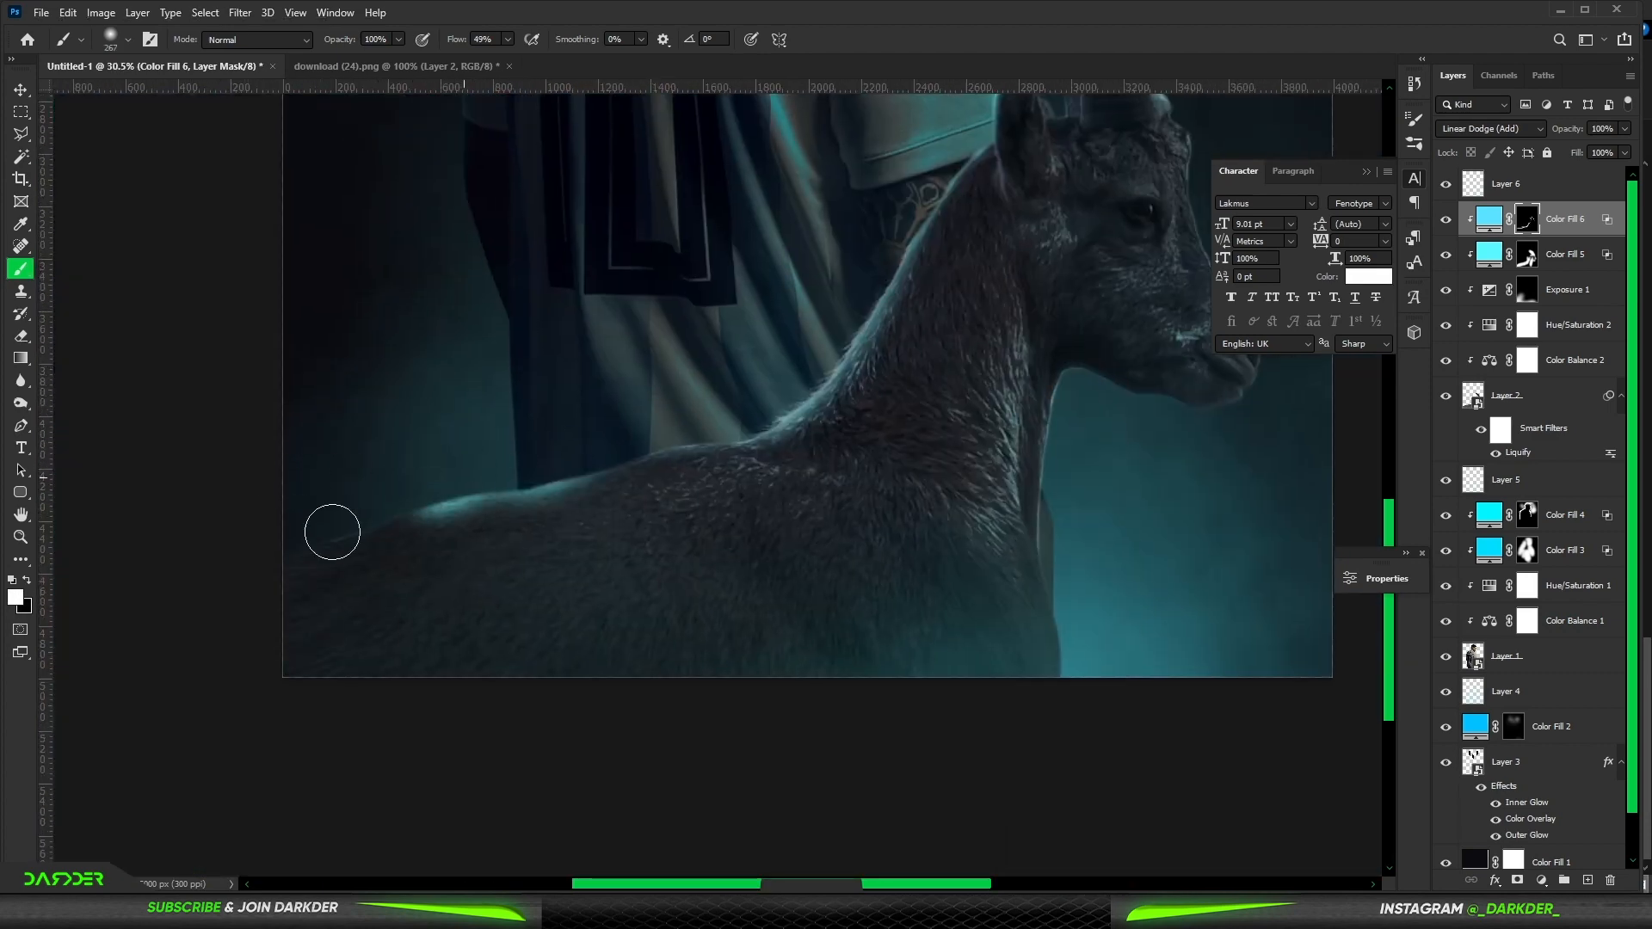
{"action": "key", "text": "x"}
{"action": "mouse_move", "coordinate": [572, 520]}
{"action": "left_mouse_down"}
{"action": "mouse_move", "coordinate": [649, 490]}
{"action": "mouse_move", "coordinate": [313, 591]}
{"action": "left_mouse_up"}
- Paint cyan rim light on the mask along the ibex's throat and muzzle
{"action": "scroll", "coordinate": [504, 488], "scroll_direction": "down", "scroll_amount": 3}
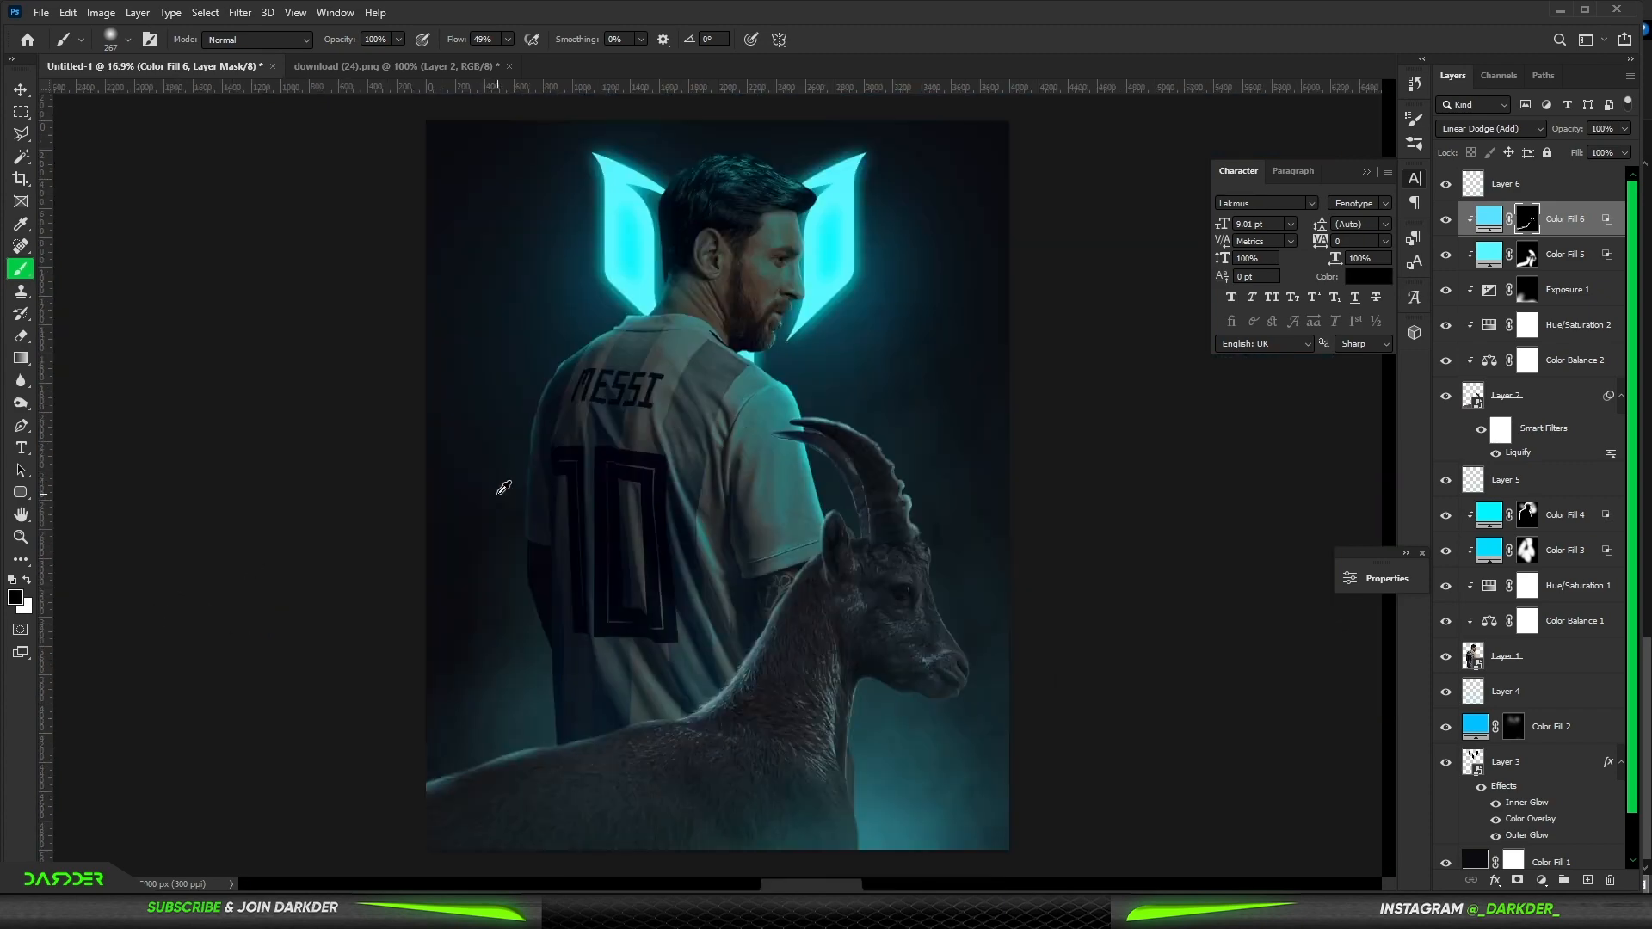
{"action": "scroll", "coordinate": [505, 488], "scroll_direction": "down", "scroll_amount": 2}
{"action": "scroll", "coordinate": [535, 528], "scroll_direction": "up", "scroll_amount": 7}
{"action": "key", "text": "x"}
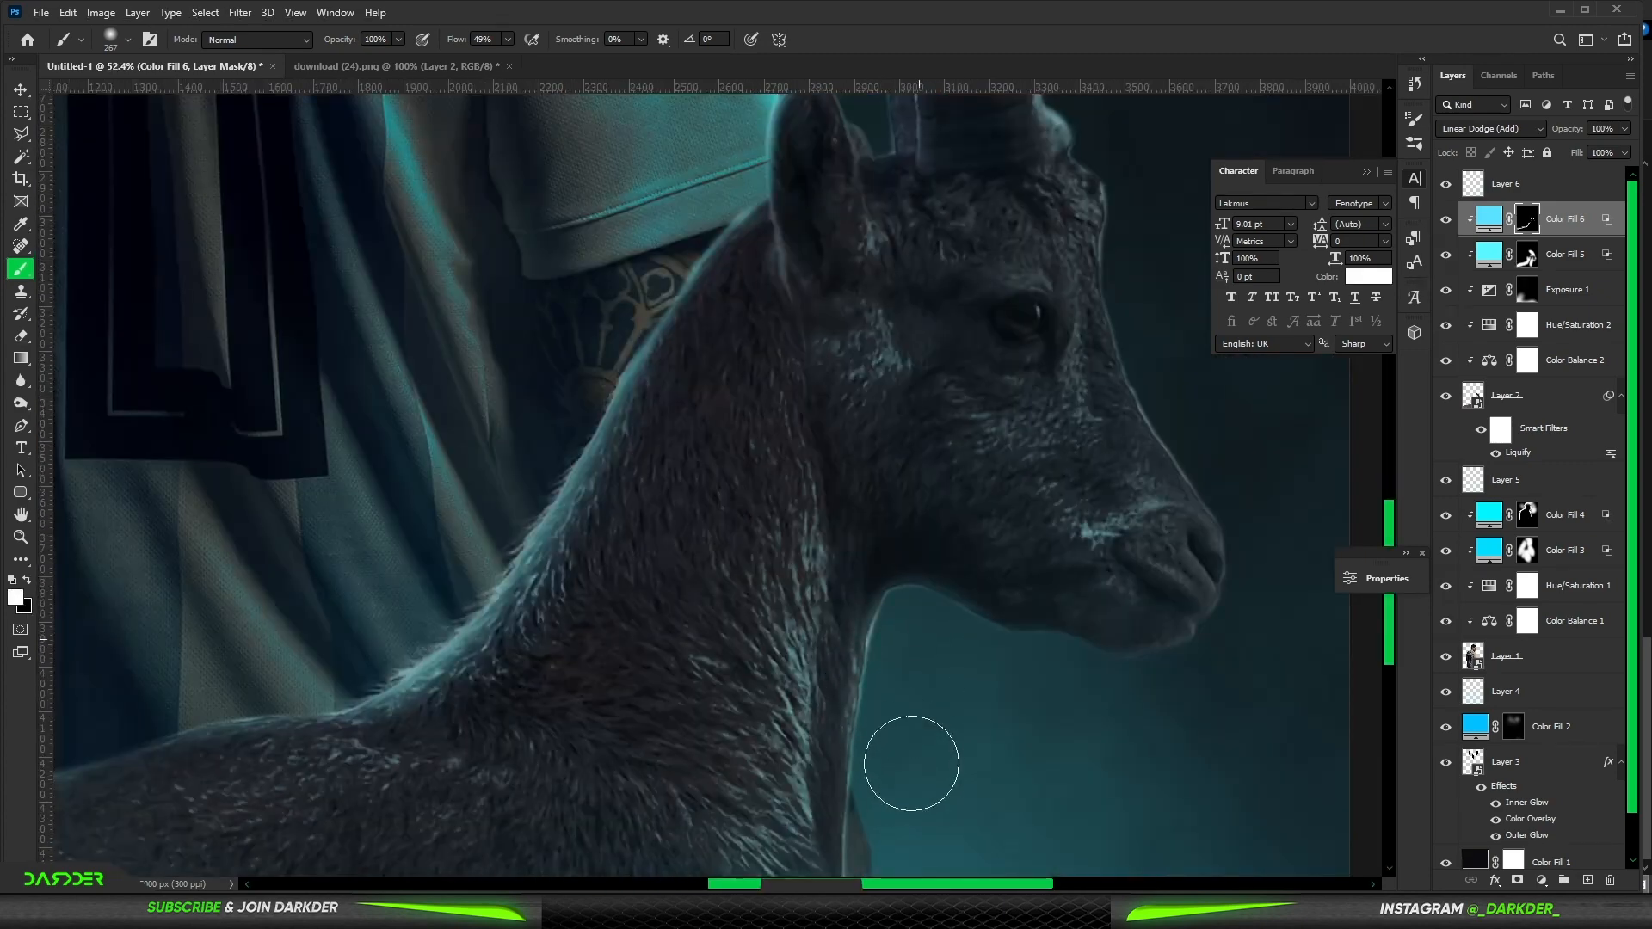
{"action": "scroll", "coordinate": [1118, 509], "scroll_direction": "up", "scroll_amount": 3}
{"action": "scroll", "coordinate": [942, 349], "scroll_direction": "right", "scroll_amount": 3}
{"action": "left_click_drag", "start_coordinate": [989, 594], "coordinate": [1014, 752]}
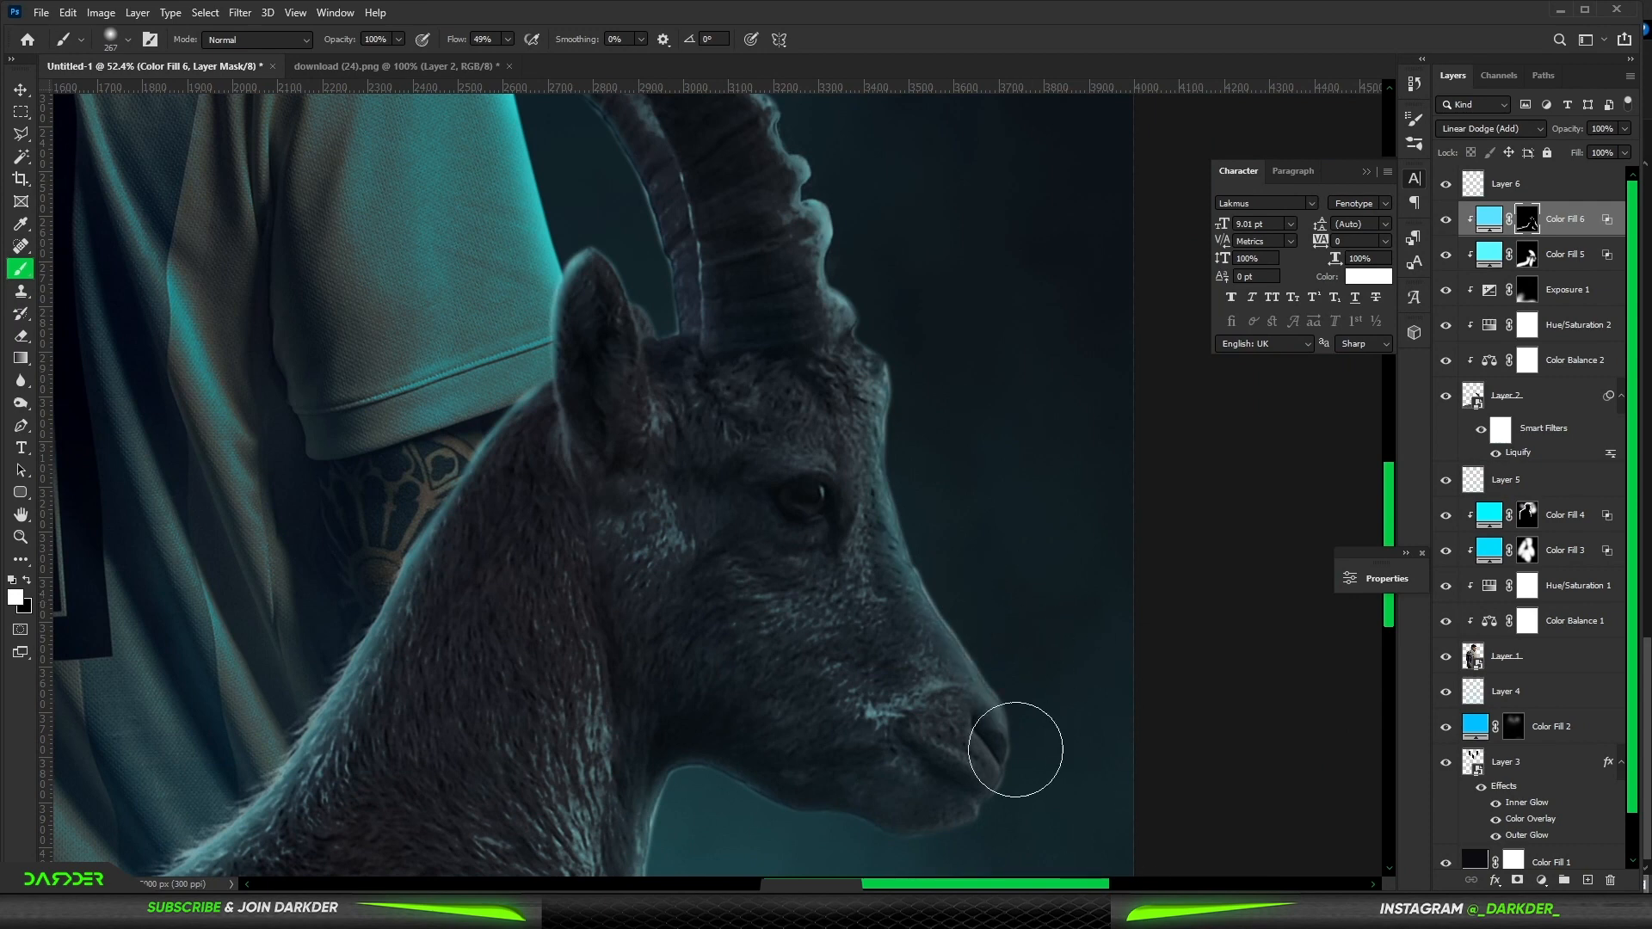
- Paint more cyan rim light along the ibex's neck and mask out excess glow on its lower-left body
{"action": "scroll", "coordinate": [836, 439], "scroll_direction": "down", "scroll_amount": 10}
{"action": "scroll", "coordinate": [775, 568], "scroll_direction": "up", "scroll_amount": 1}
{"action": "left_click_drag", "start_coordinate": [674, 647], "coordinate": [748, 669]}
{"action": "key", "text": "x"}
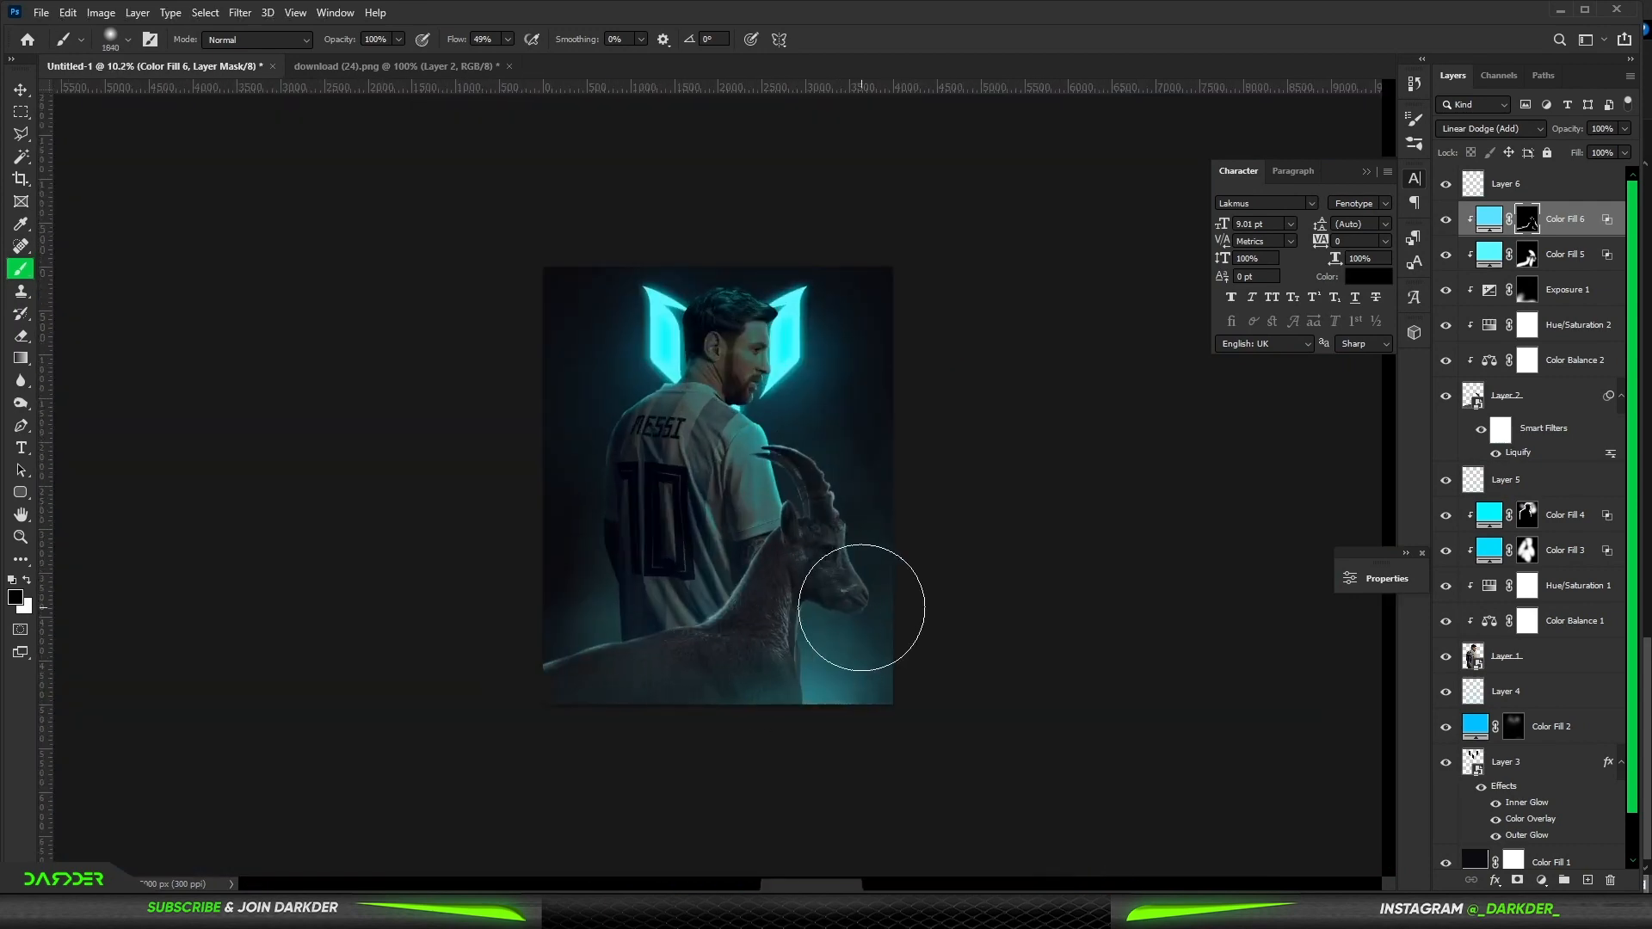
{"action": "left_click_drag", "start_coordinate": [555, 689], "coordinate": [462, 693]}
- Paint additional cyan rim light on the mask along the ibex's horns and their tips
{"action": "scroll", "coordinate": [913, 449], "scroll_direction": "down", "scroll_amount": 4}
{"action": "scroll", "coordinate": [919, 442], "scroll_direction": "up", "scroll_amount": 15}
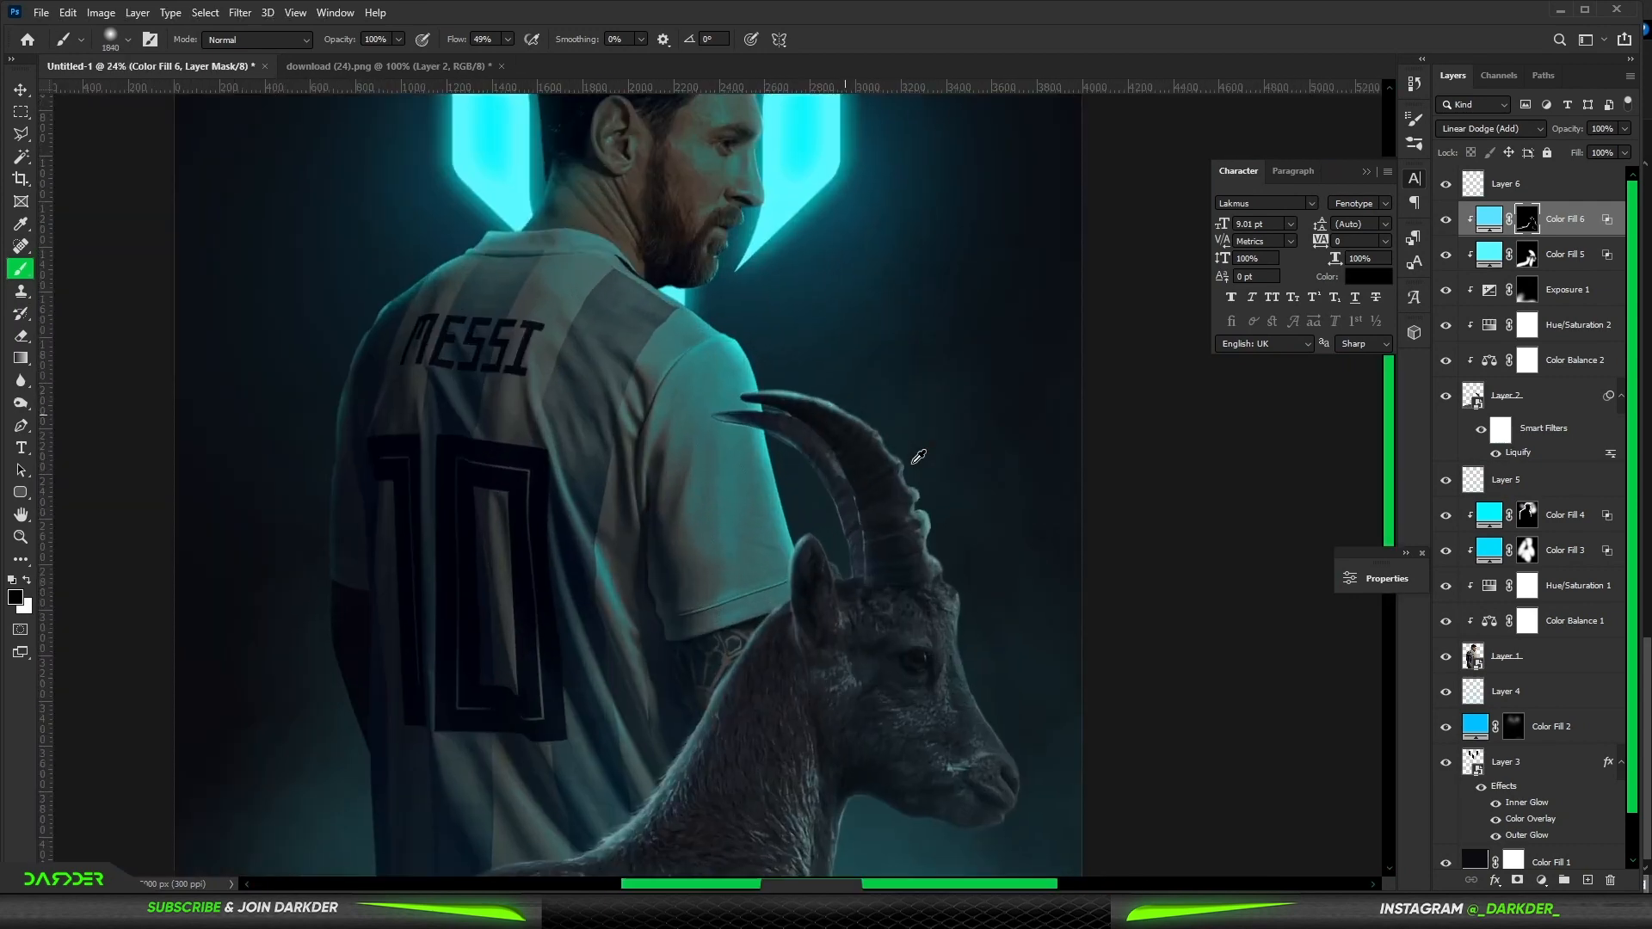
{"action": "key", "text": "x"}
{"action": "left_click_drag", "start_coordinate": [755, 560], "coordinate": [864, 593]}
{"action": "left_click_drag", "start_coordinate": [417, 473], "coordinate": [618, 390]}
{"action": "left_click_drag", "start_coordinate": [623, 495], "coordinate": [594, 500]}
{"action": "left_click_drag", "start_coordinate": [634, 467], "coordinate": [591, 456]}
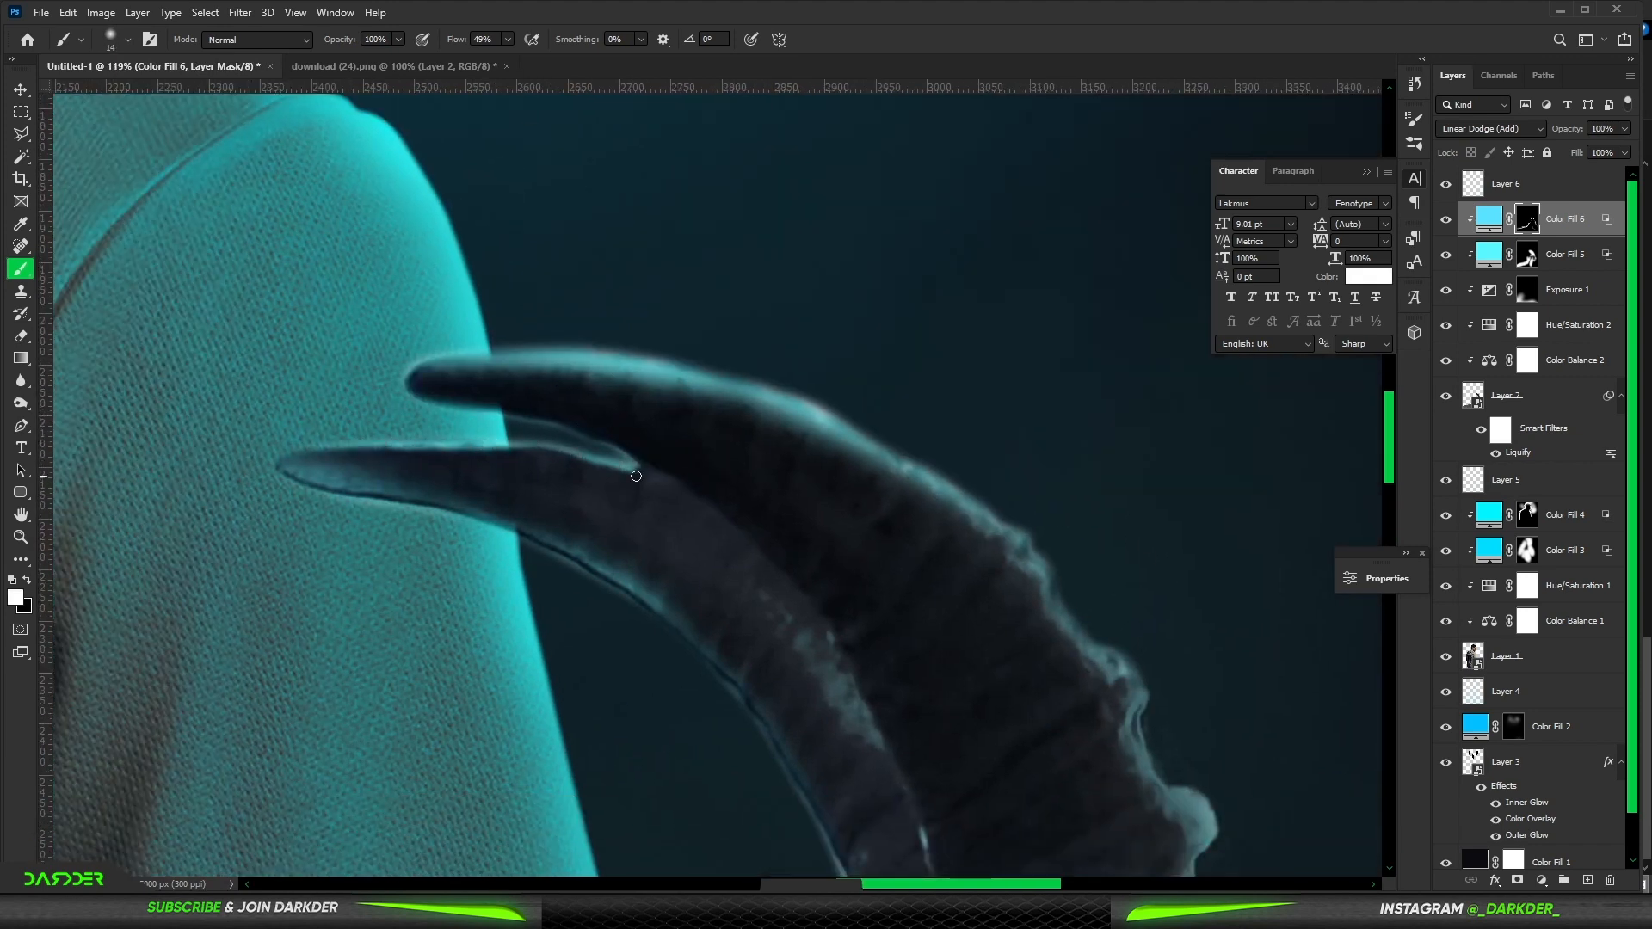
{"action": "scroll", "coordinate": [636, 476], "scroll_direction": "down", "scroll_amount": 14}
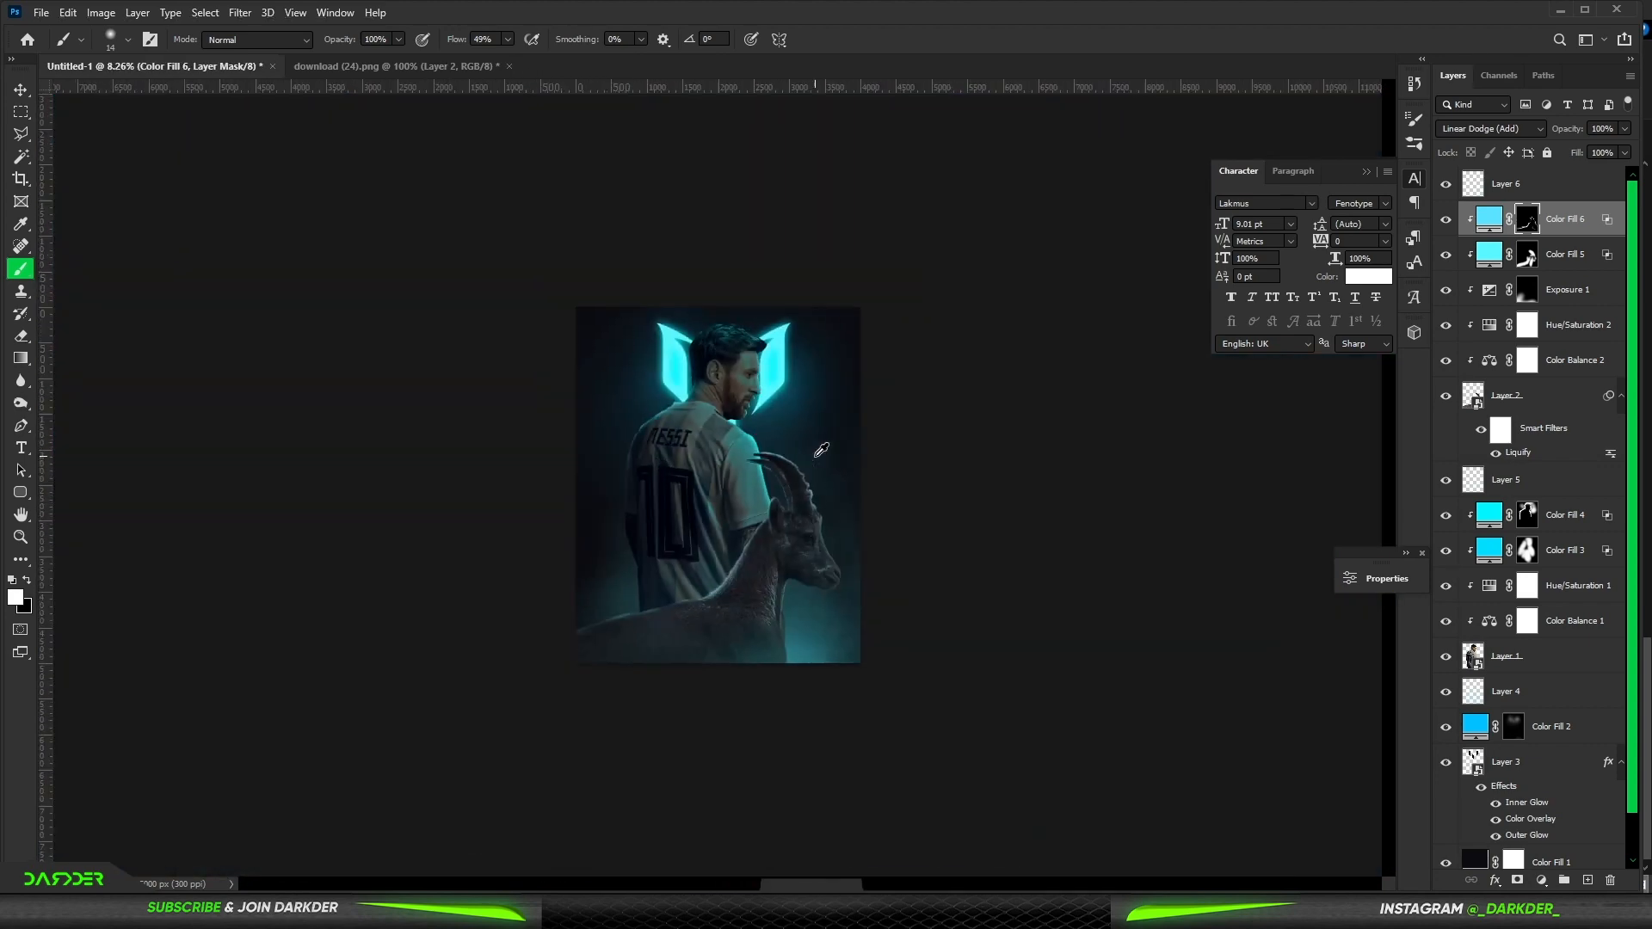
{"action": "scroll", "coordinate": [822, 450], "scroll_direction": "up", "scroll_amount": 3}
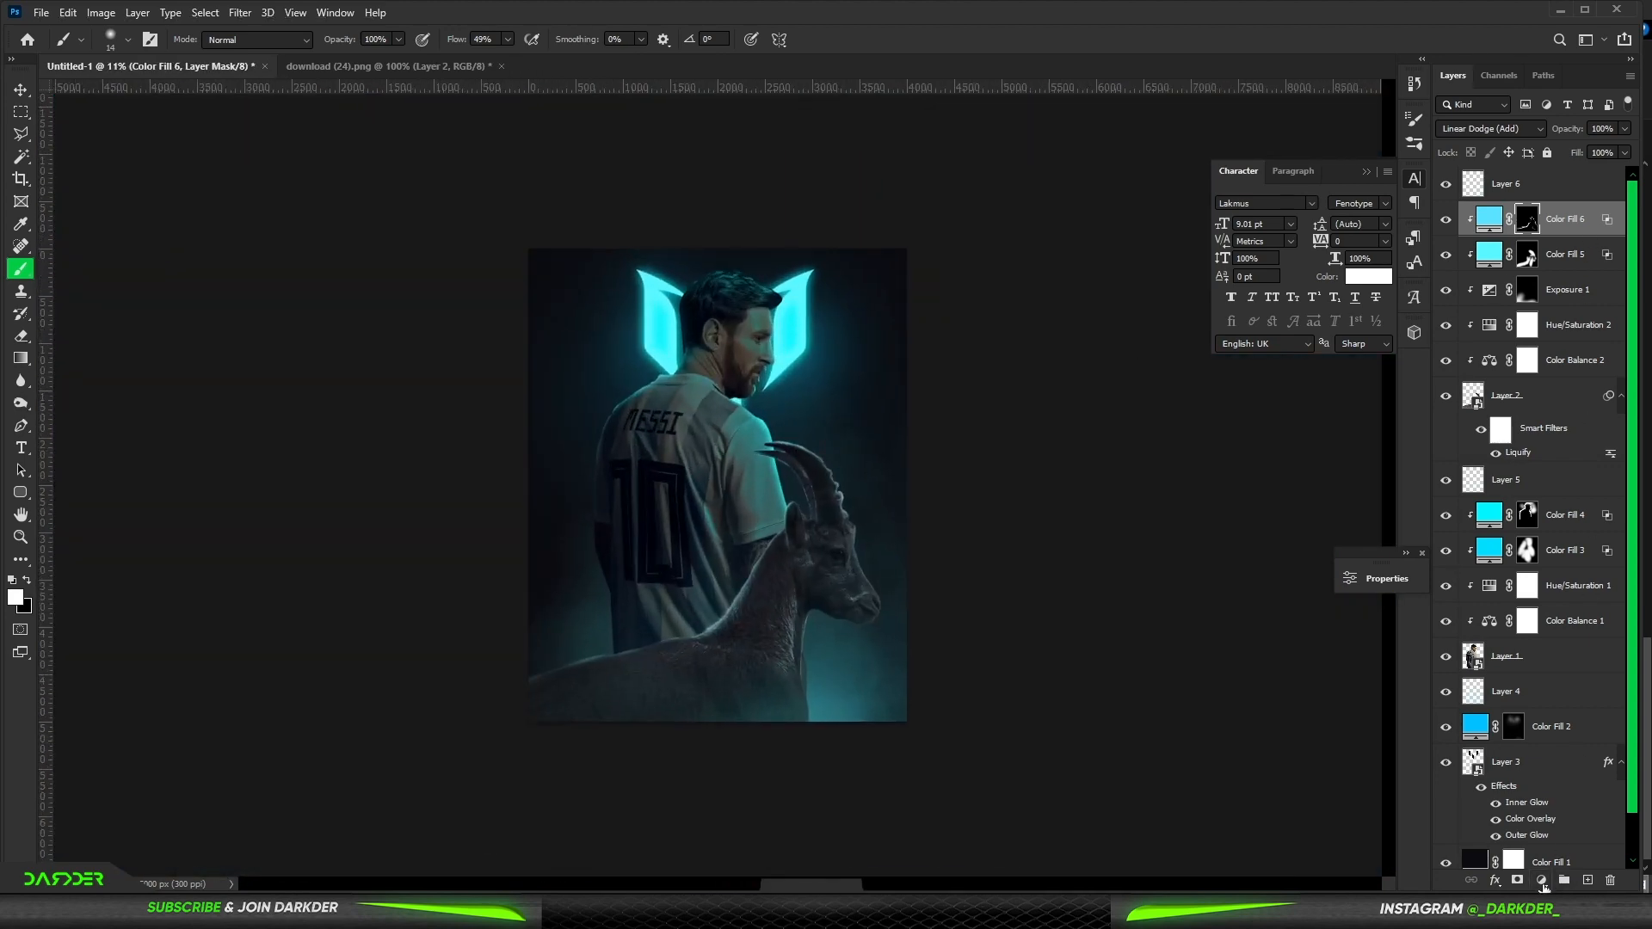
- Add a new solid colour fill layer, shifting its colour from cyan toward a deeper blue
{"action": "left_click", "coordinate": [1542, 882]}
{"action": "left_click", "coordinate": [1509, 585]}
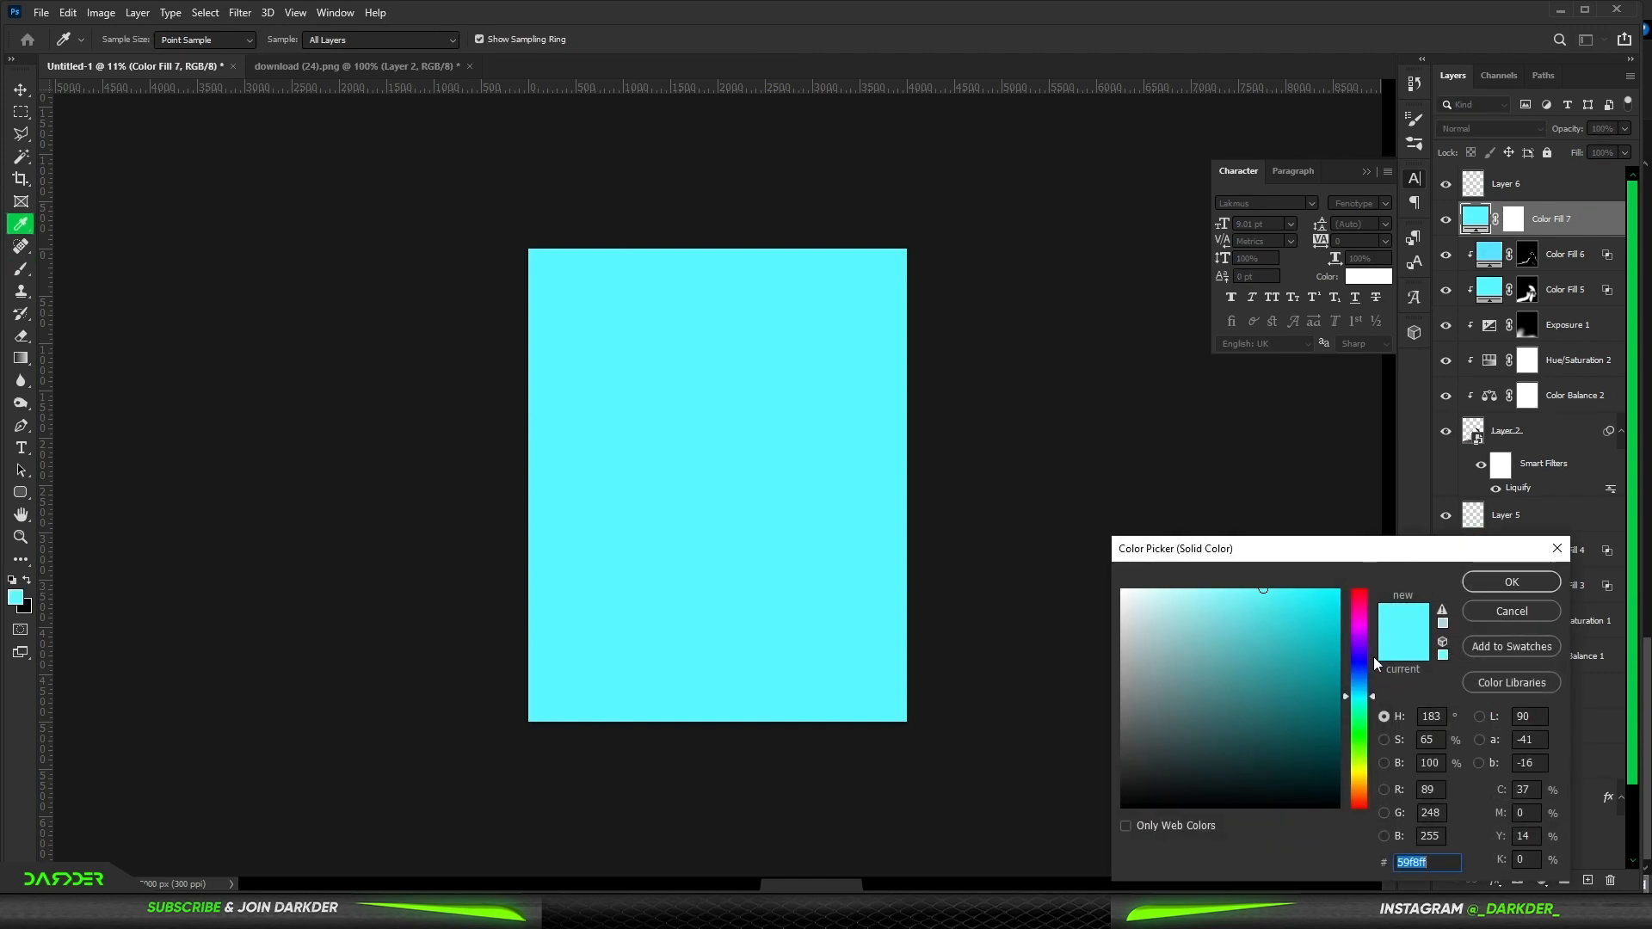
{"action": "left_click_drag", "start_coordinate": [1371, 696], "coordinate": [1368, 684]}
{"action": "left_click", "coordinate": [1512, 582]}
{"action": "key", "text": "b"}
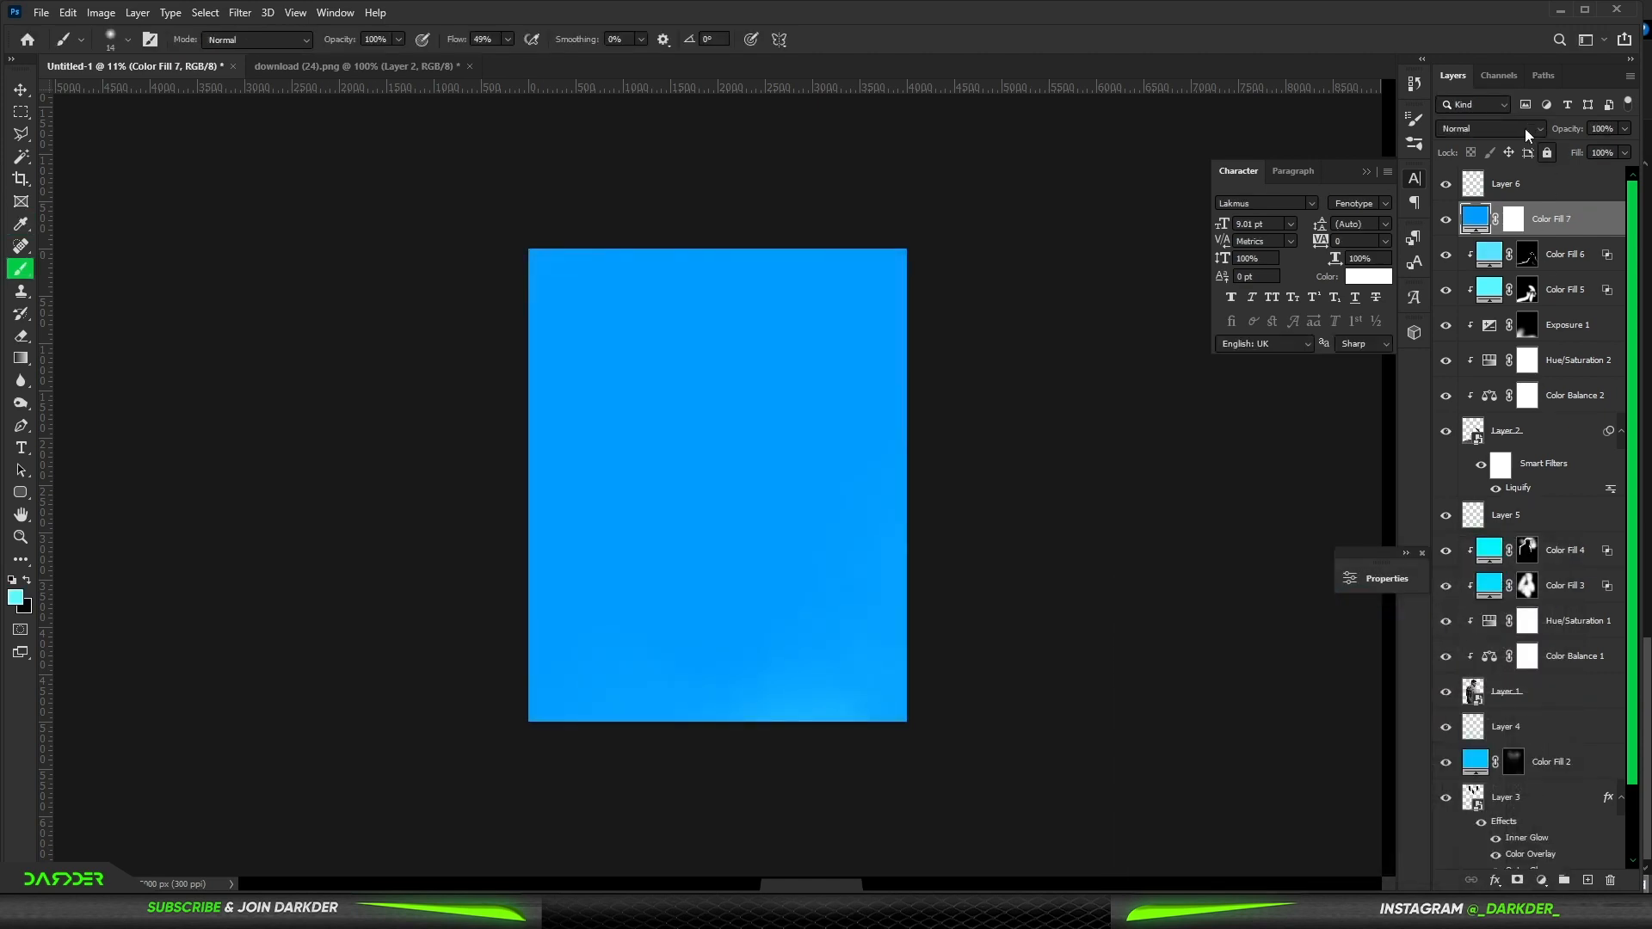
- Set the new fill layer to Color Dodge and adjust its Blend If slider in the layer style
{"action": "left_click", "coordinate": [1527, 135]}
{"action": "left_click", "coordinate": [1493, 288]}
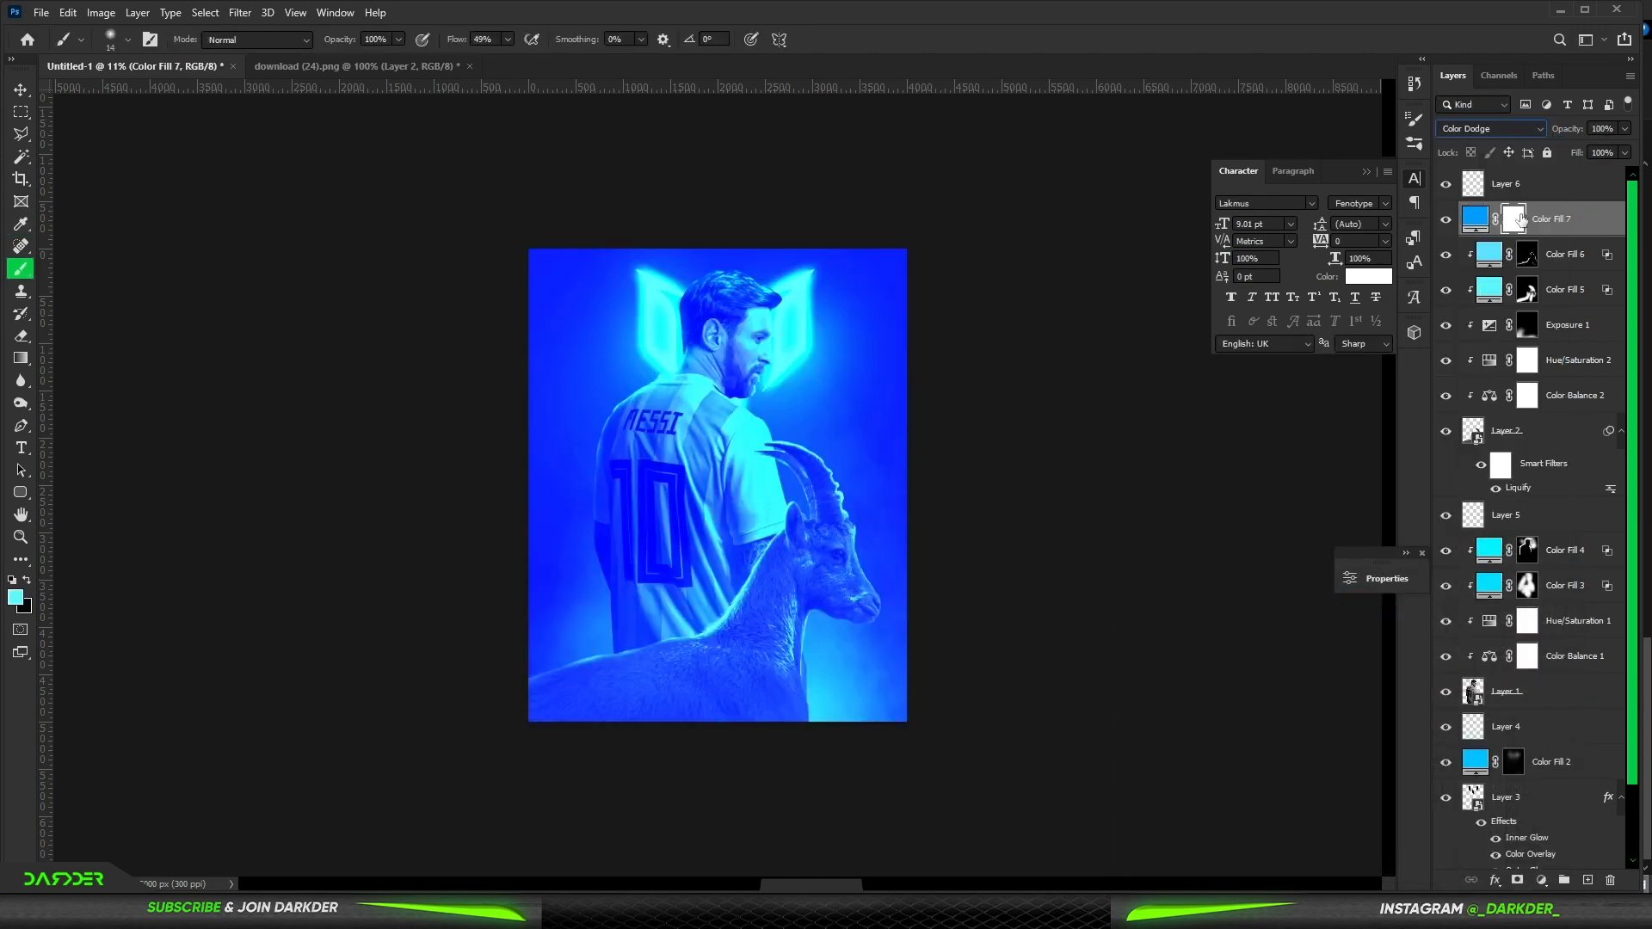
{"action": "left_click", "coordinate": [1521, 221]}
{"action": "double_click", "coordinate": [1614, 222]}
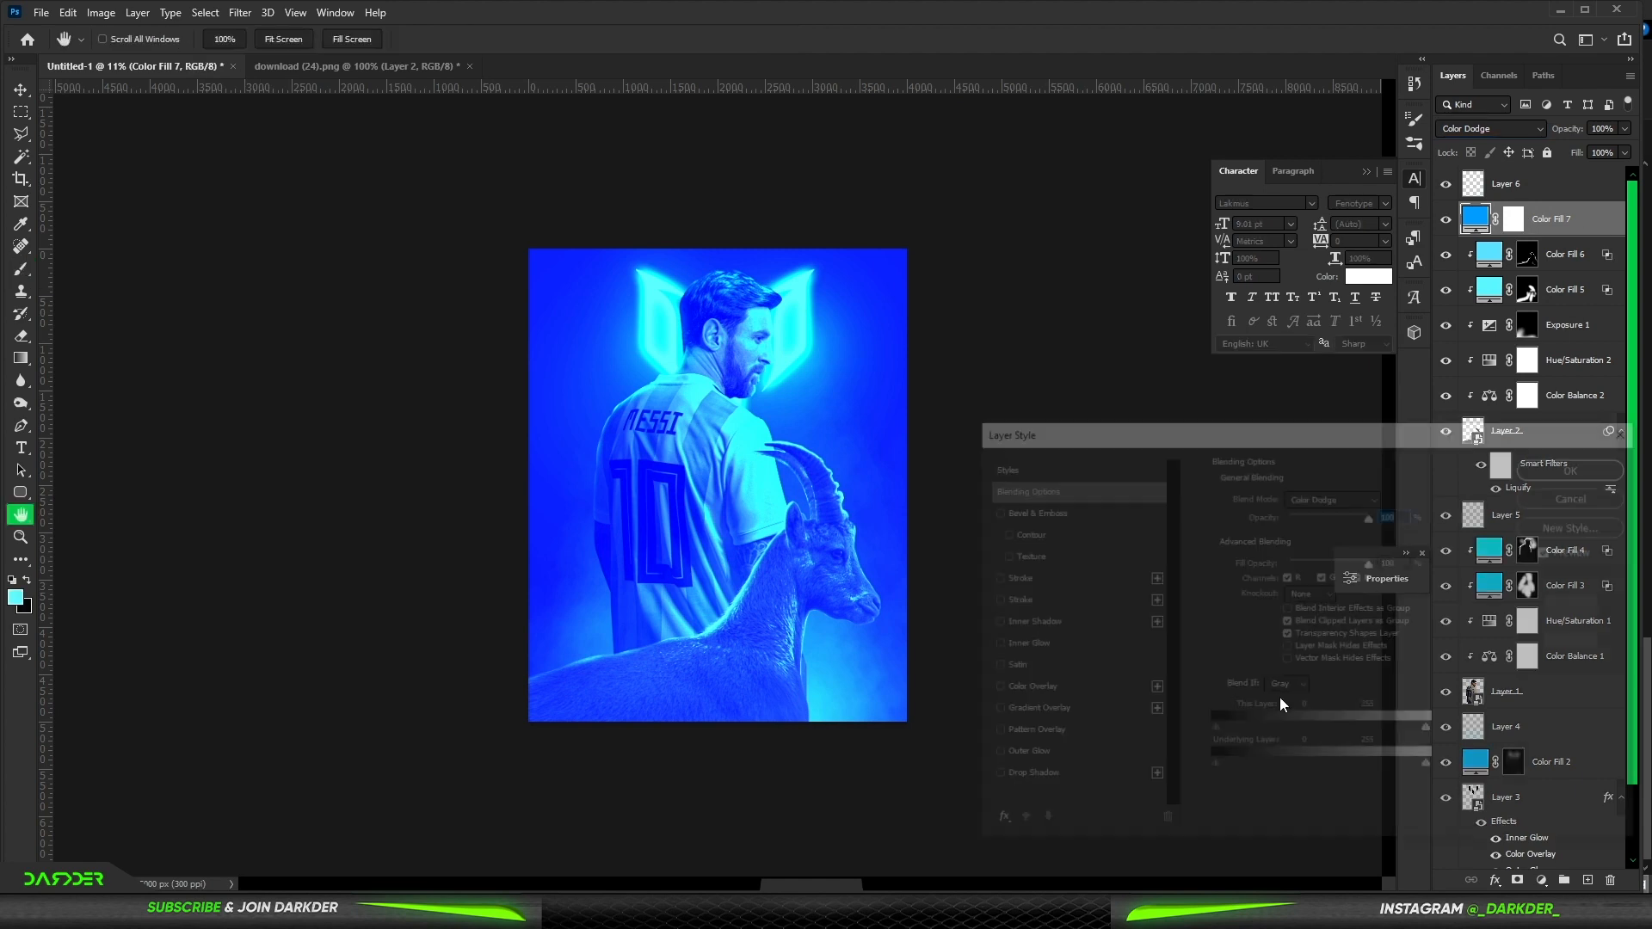
{"action": "left_click_drag", "start_coordinate": [1212, 768], "coordinate": [1290, 769]}
{"action": "left_click", "coordinate": [1572, 469]}
- Invert the new fill's mask to black and paint soft blue light around Messi's head, shoulder and the ibex
{"action": "key", "text": "b"}
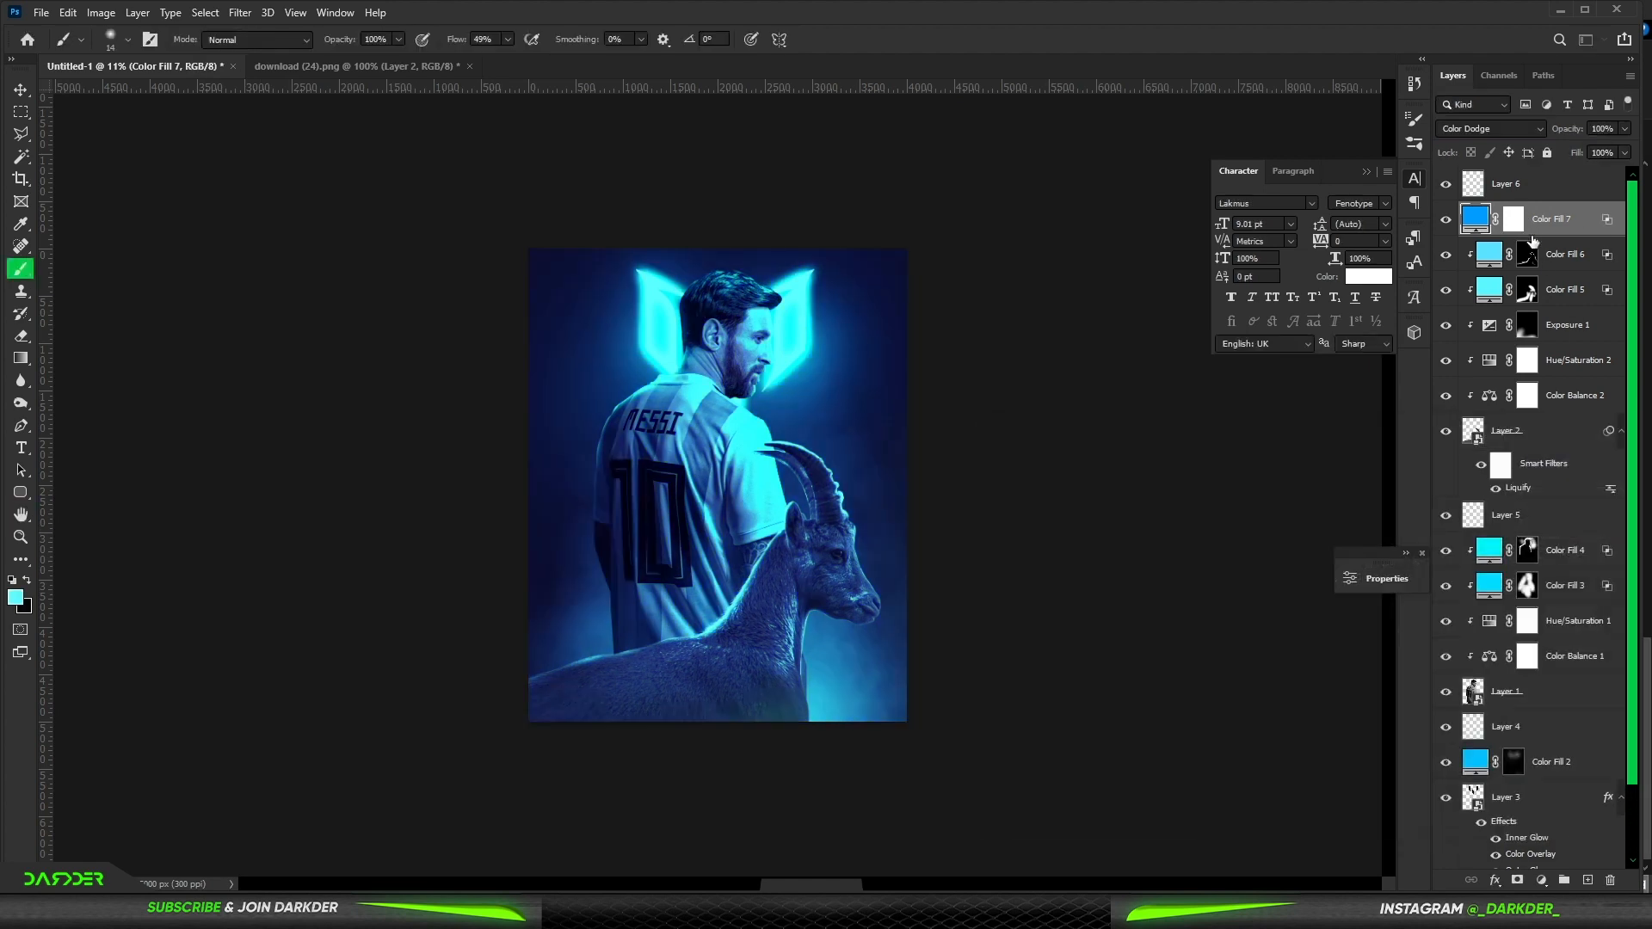
{"action": "key", "text": "ctrl+i"}
{"action": "left_click_drag", "start_coordinate": [628, 388], "coordinate": [688, 387]}
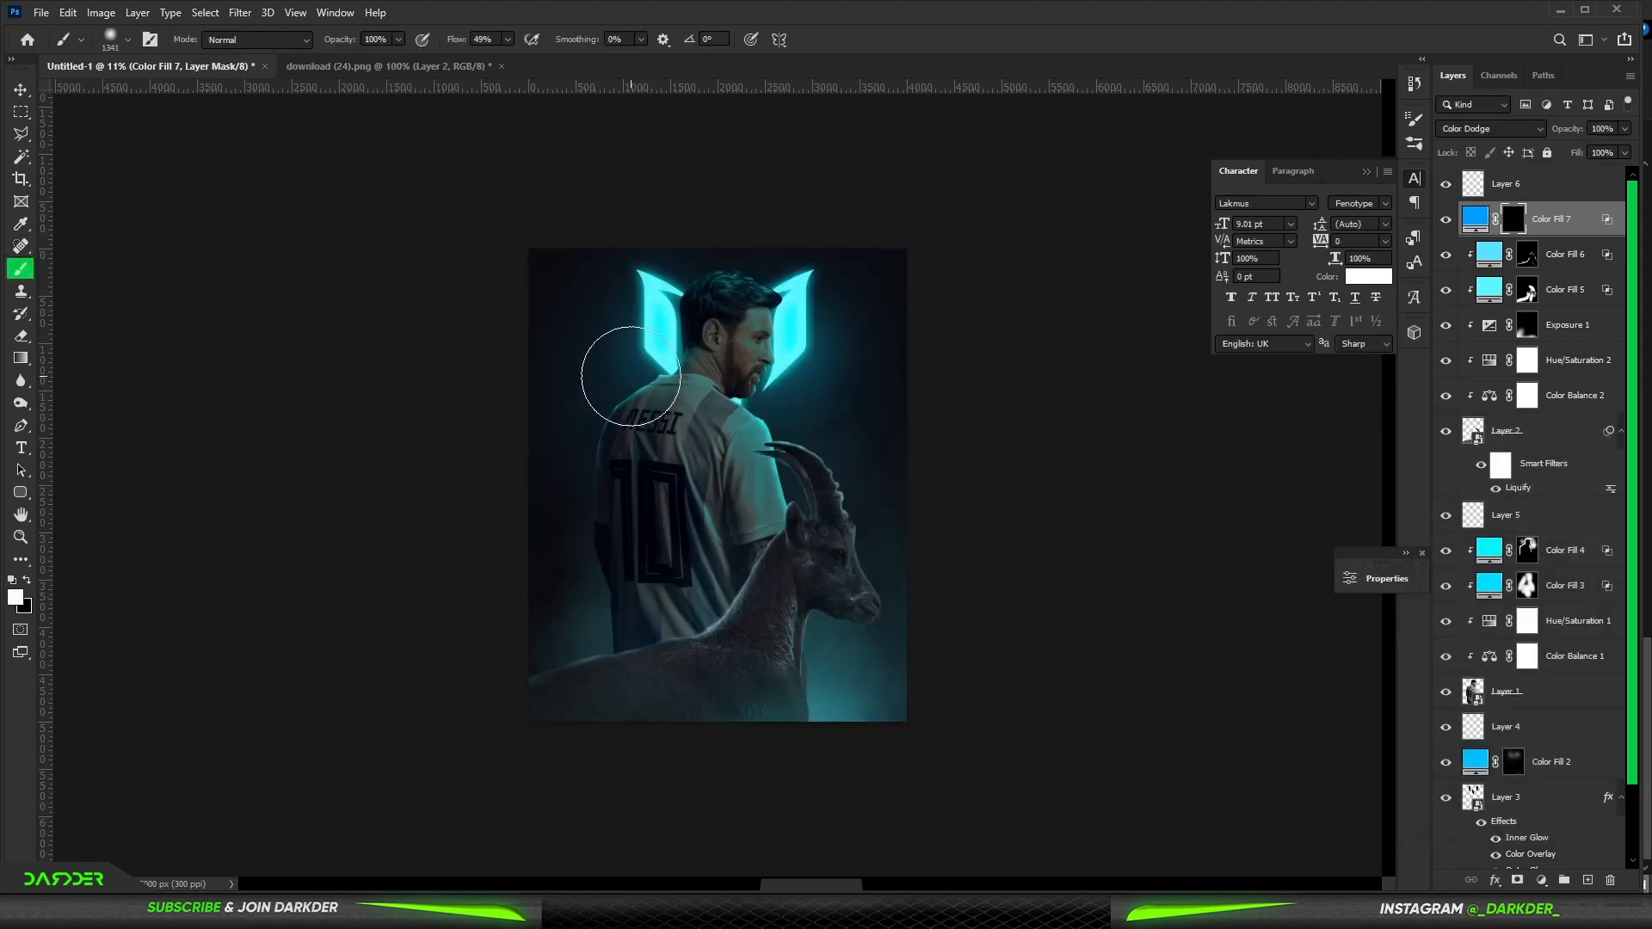
{"action": "left_click", "coordinate": [651, 377]}
{"action": "key", "text": "ctrl+z"}
{"action": "left_click_drag", "start_coordinate": [654, 384], "coordinate": [716, 385]}
{"action": "left_click", "coordinate": [779, 404]}
{"action": "left_click", "coordinate": [810, 494]}
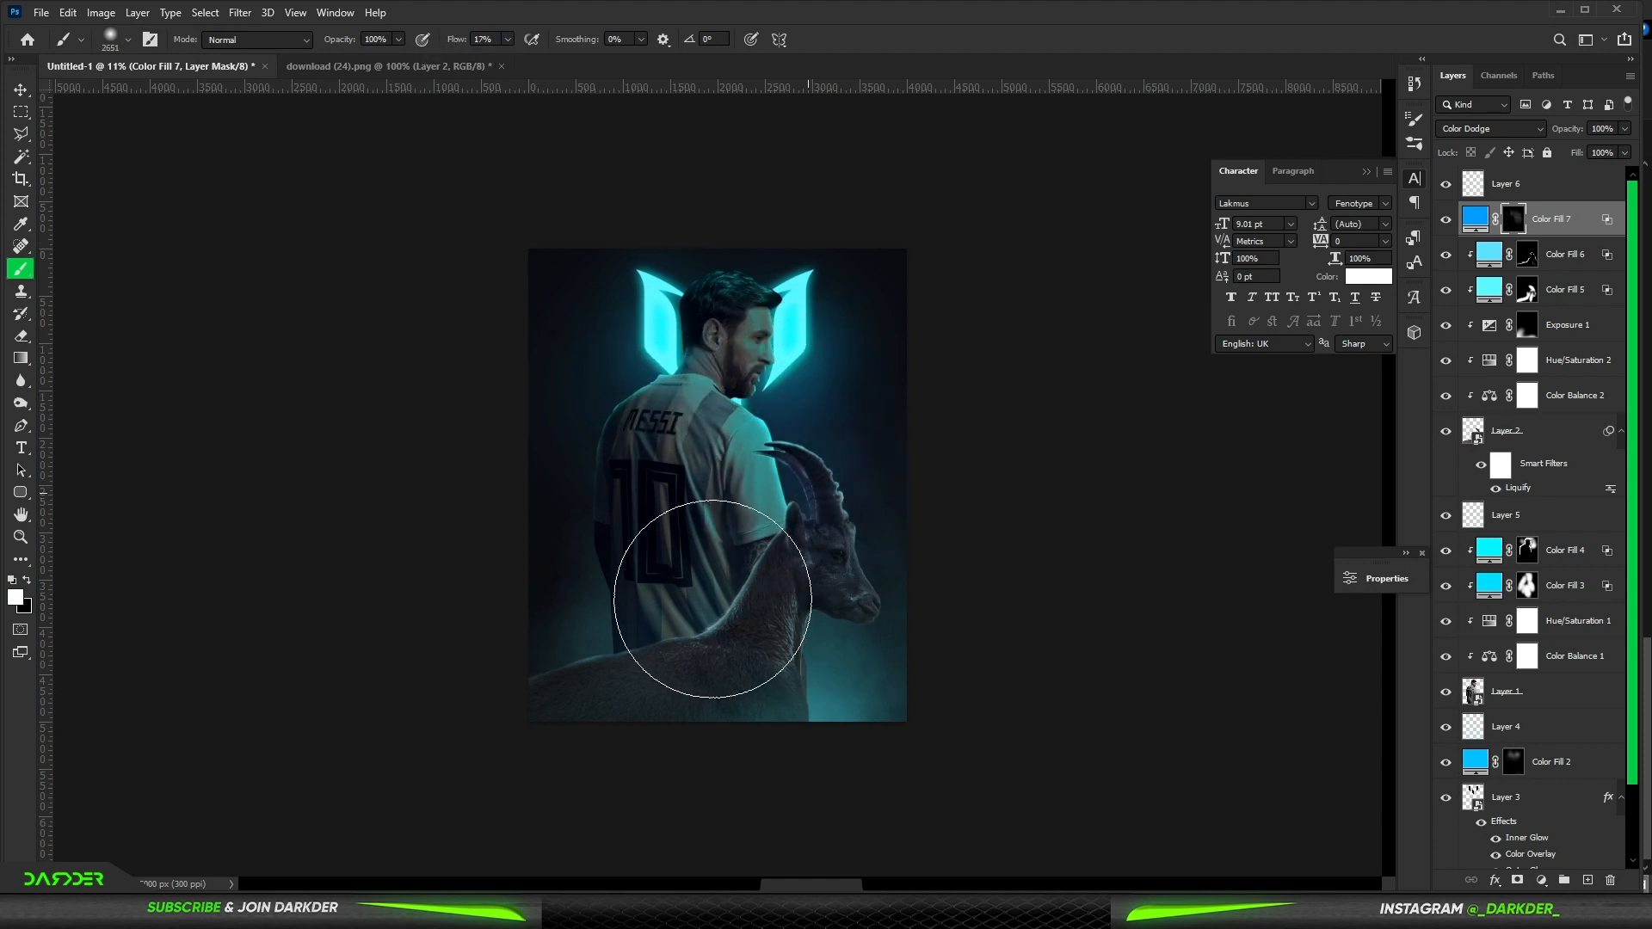
{"action": "left_click", "coordinate": [711, 603]}
{"action": "left_click", "coordinate": [598, 414]}
{"action": "left_click", "coordinate": [605, 529]}
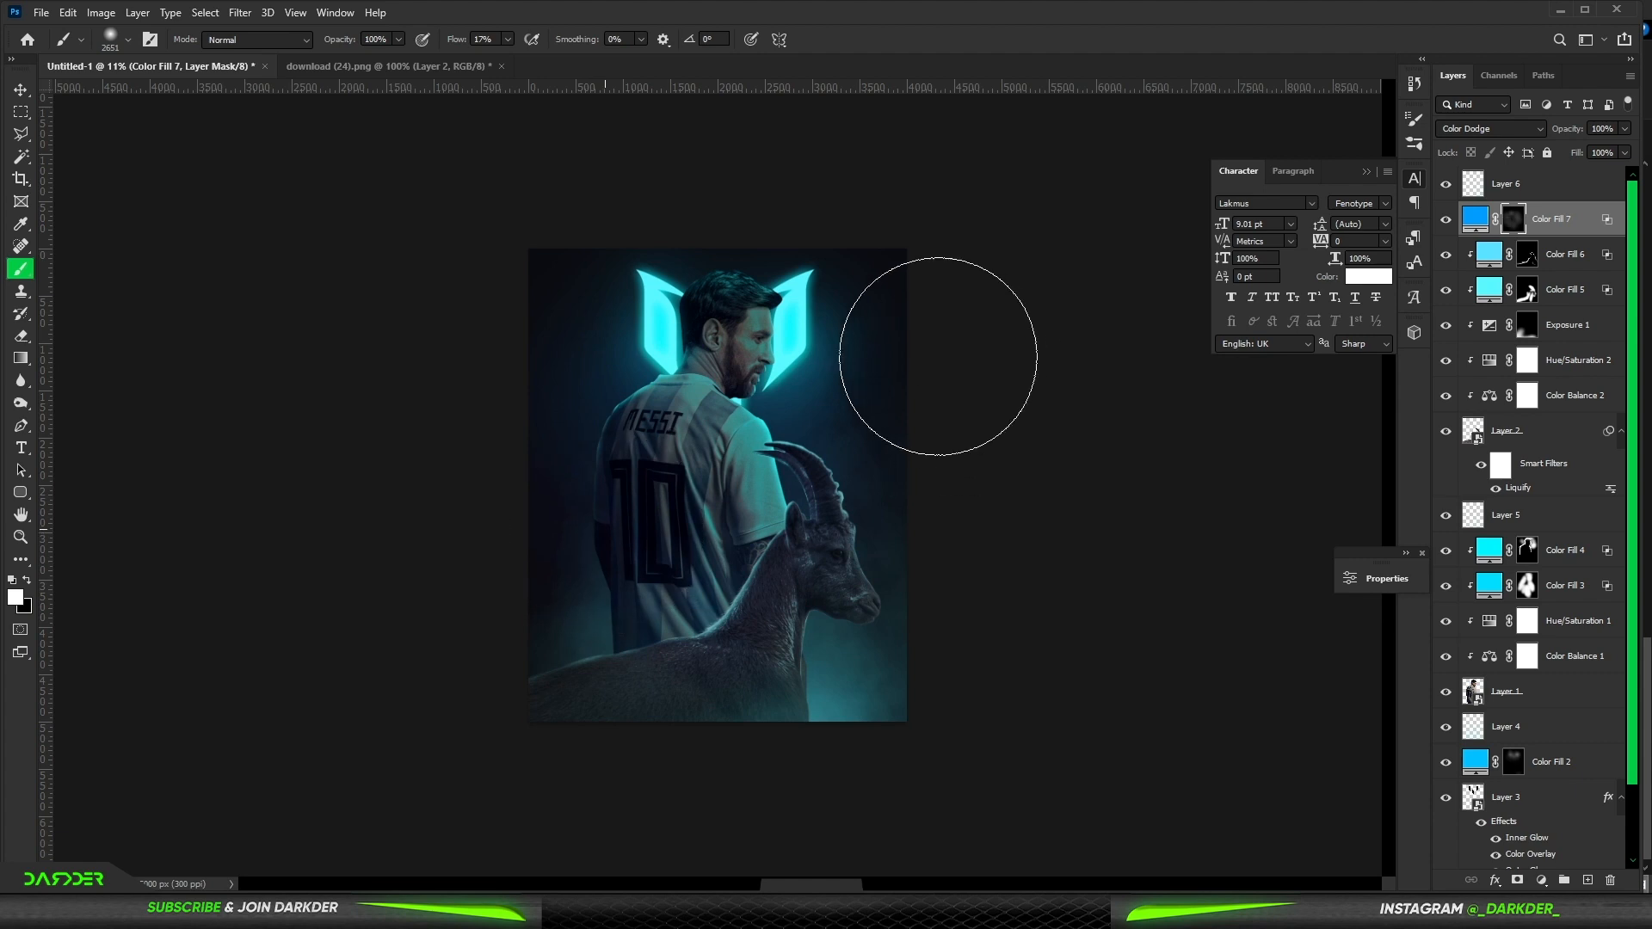
- Paint extra blue light on the mask beside Messi's head near the glowing logo
{"action": "scroll", "coordinate": [851, 393], "scroll_direction": "down", "scroll_amount": 5}
{"action": "scroll", "coordinate": [846, 393], "scroll_direction": "up", "scroll_amount": 6}
{"action": "left_click_drag", "start_coordinate": [812, 352], "coordinate": [753, 354]}
{"action": "key", "text": "x"}
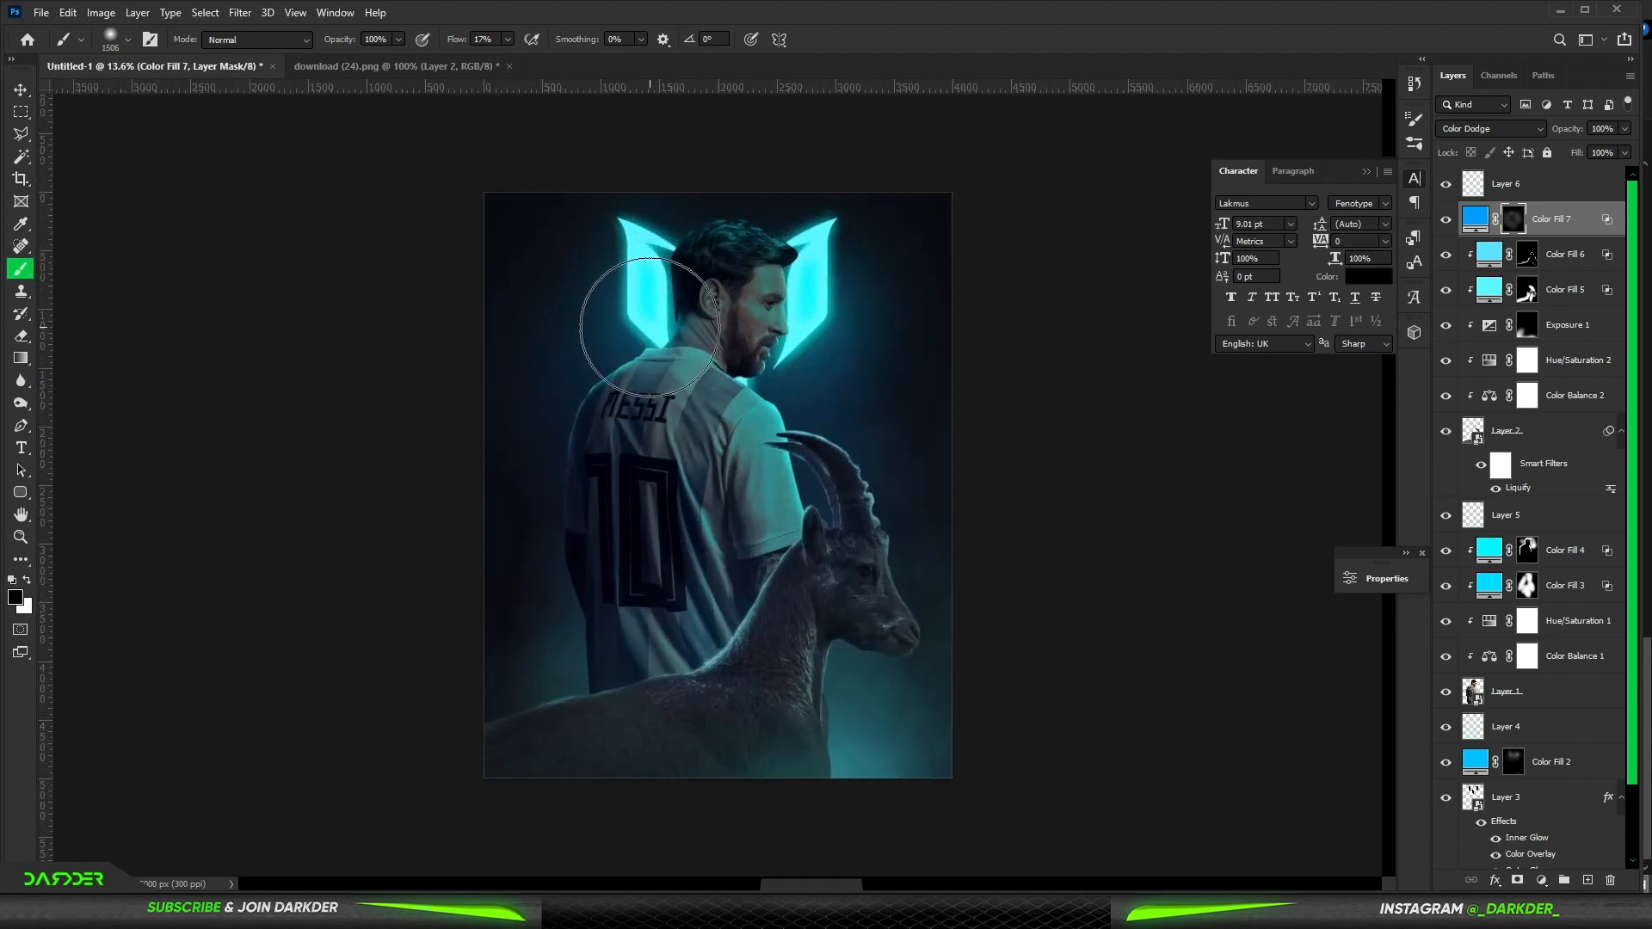
{"action": "scroll", "coordinate": [650, 327], "scroll_direction": "down", "scroll_amount": 3}
{"action": "left_click", "coordinate": [21, 90]}
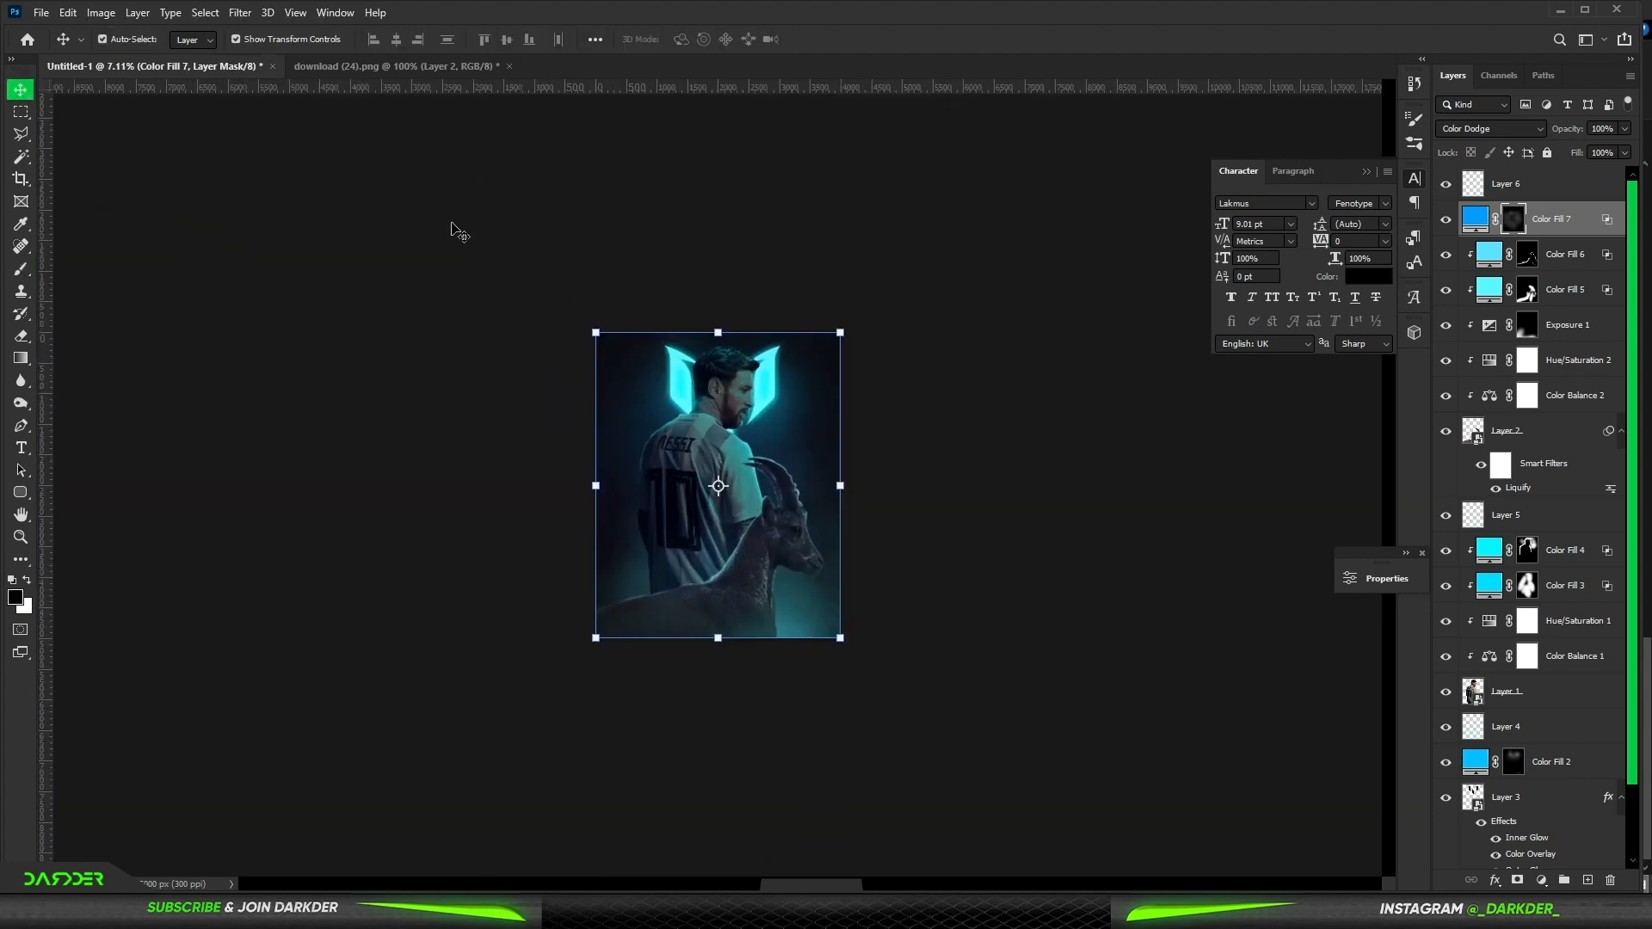
{"action": "left_click", "coordinate": [454, 228]}
{"action": "scroll", "coordinate": [1149, 343], "scroll_direction": "up", "scroll_amount": 3}
{"action": "left_click", "coordinate": [1585, 185]}
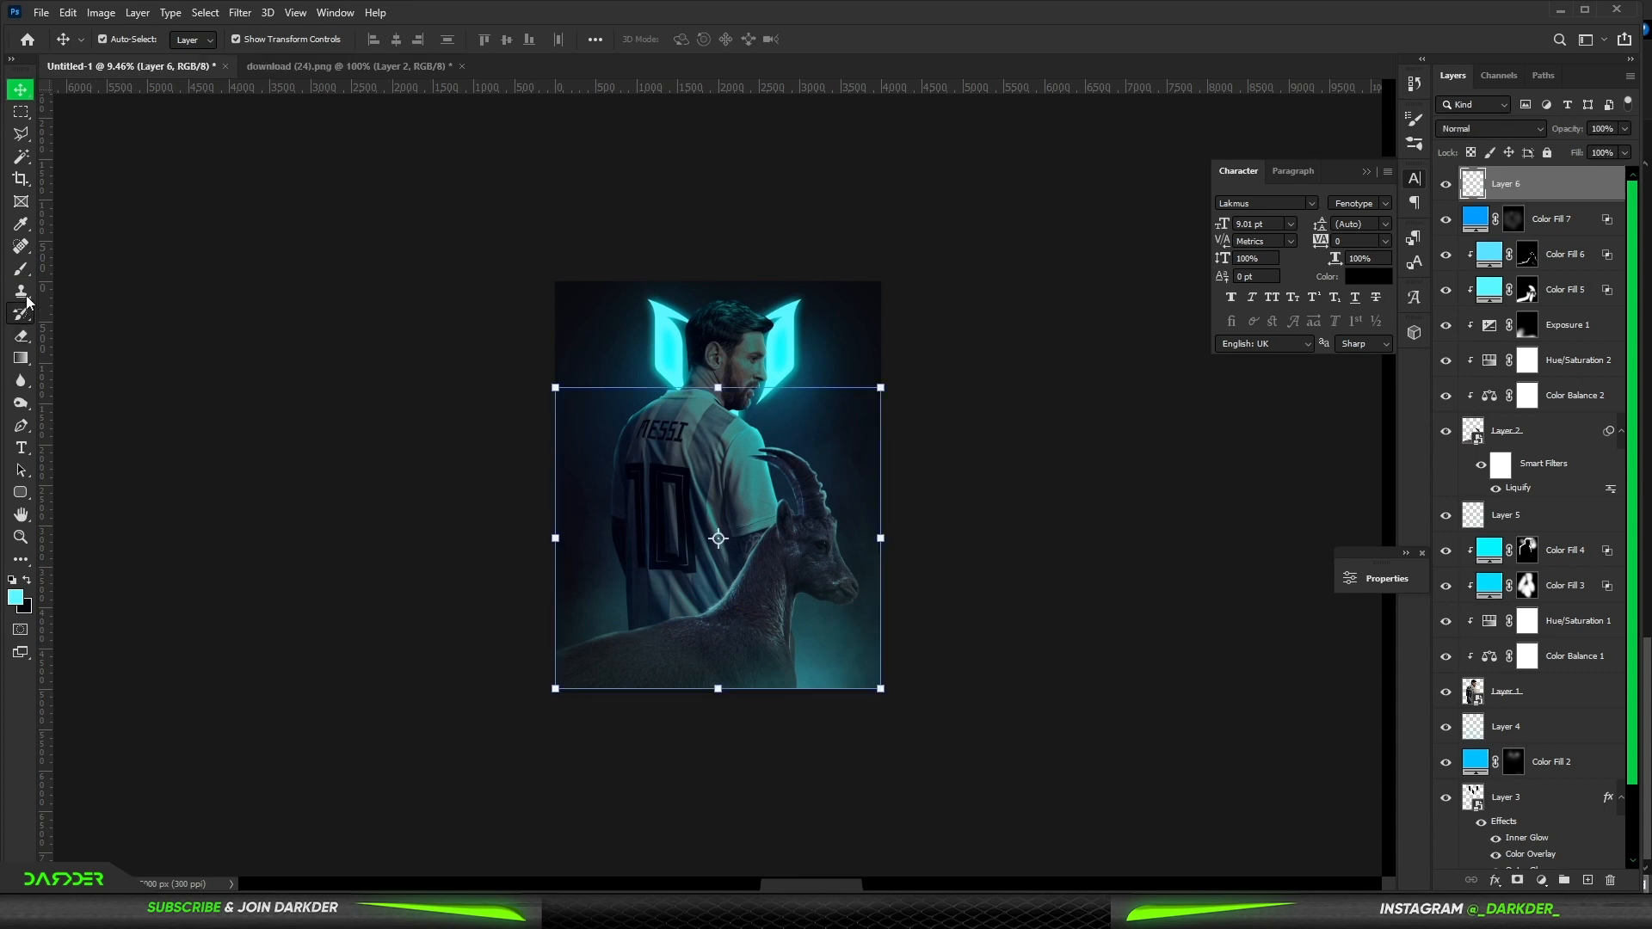
{"action": "left_click", "coordinate": [21, 269]}
{"action": "left_click", "coordinate": [785, 358], "text": "alt"}
{"action": "right_click", "coordinate": [730, 508]}
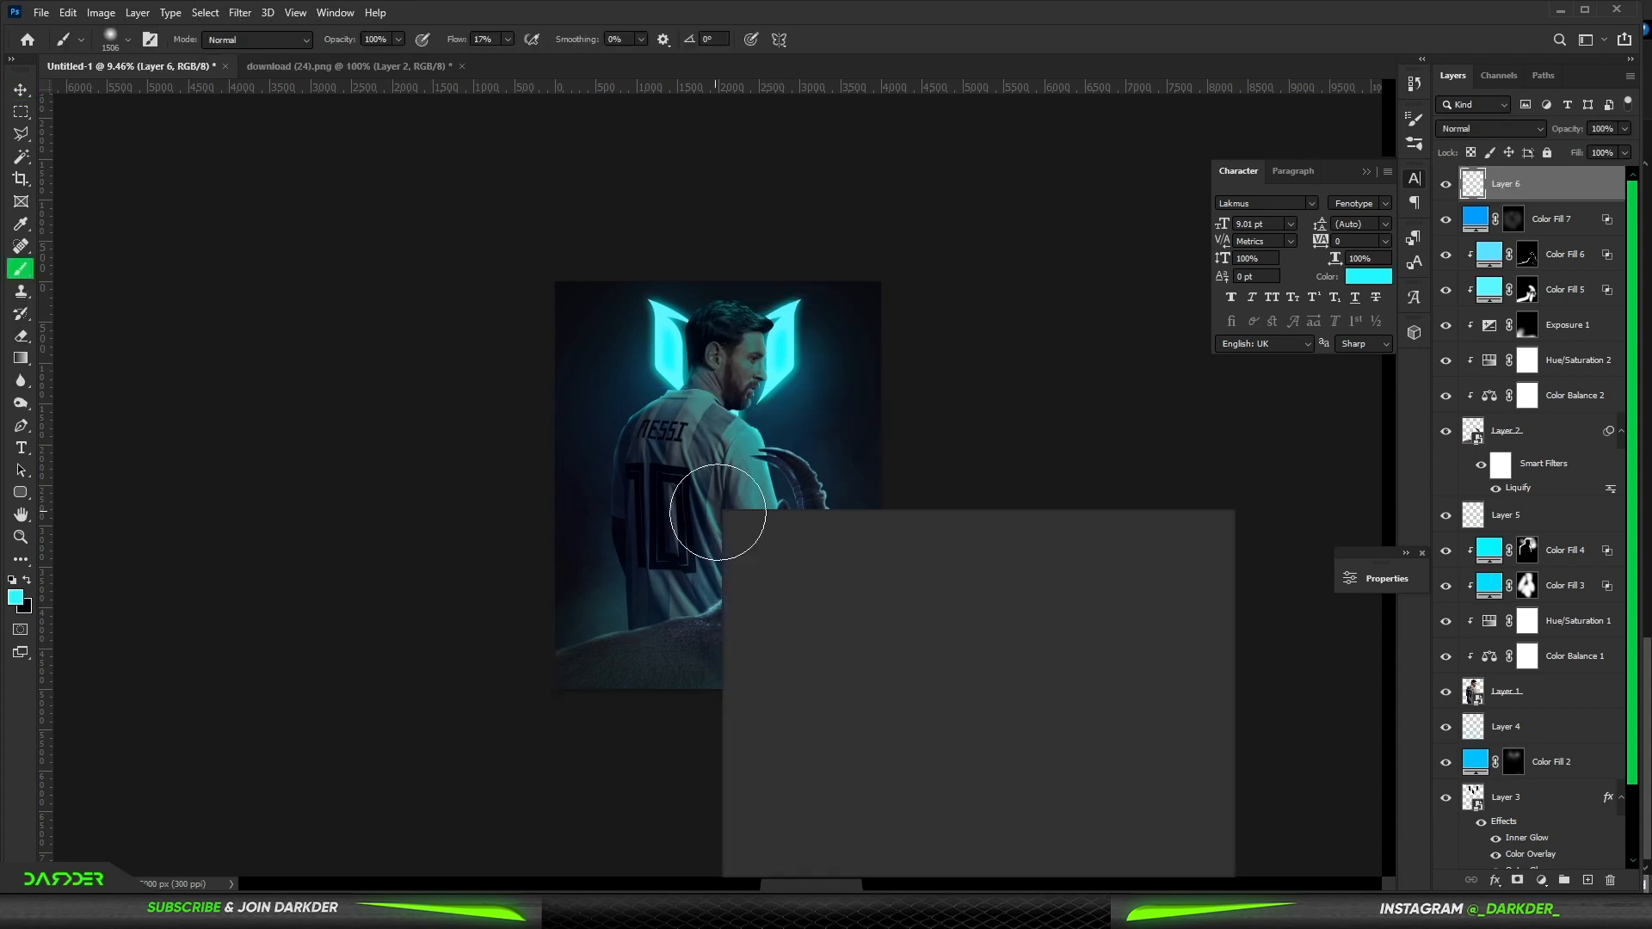
{"action": "left_click", "coordinate": [802, 792]}
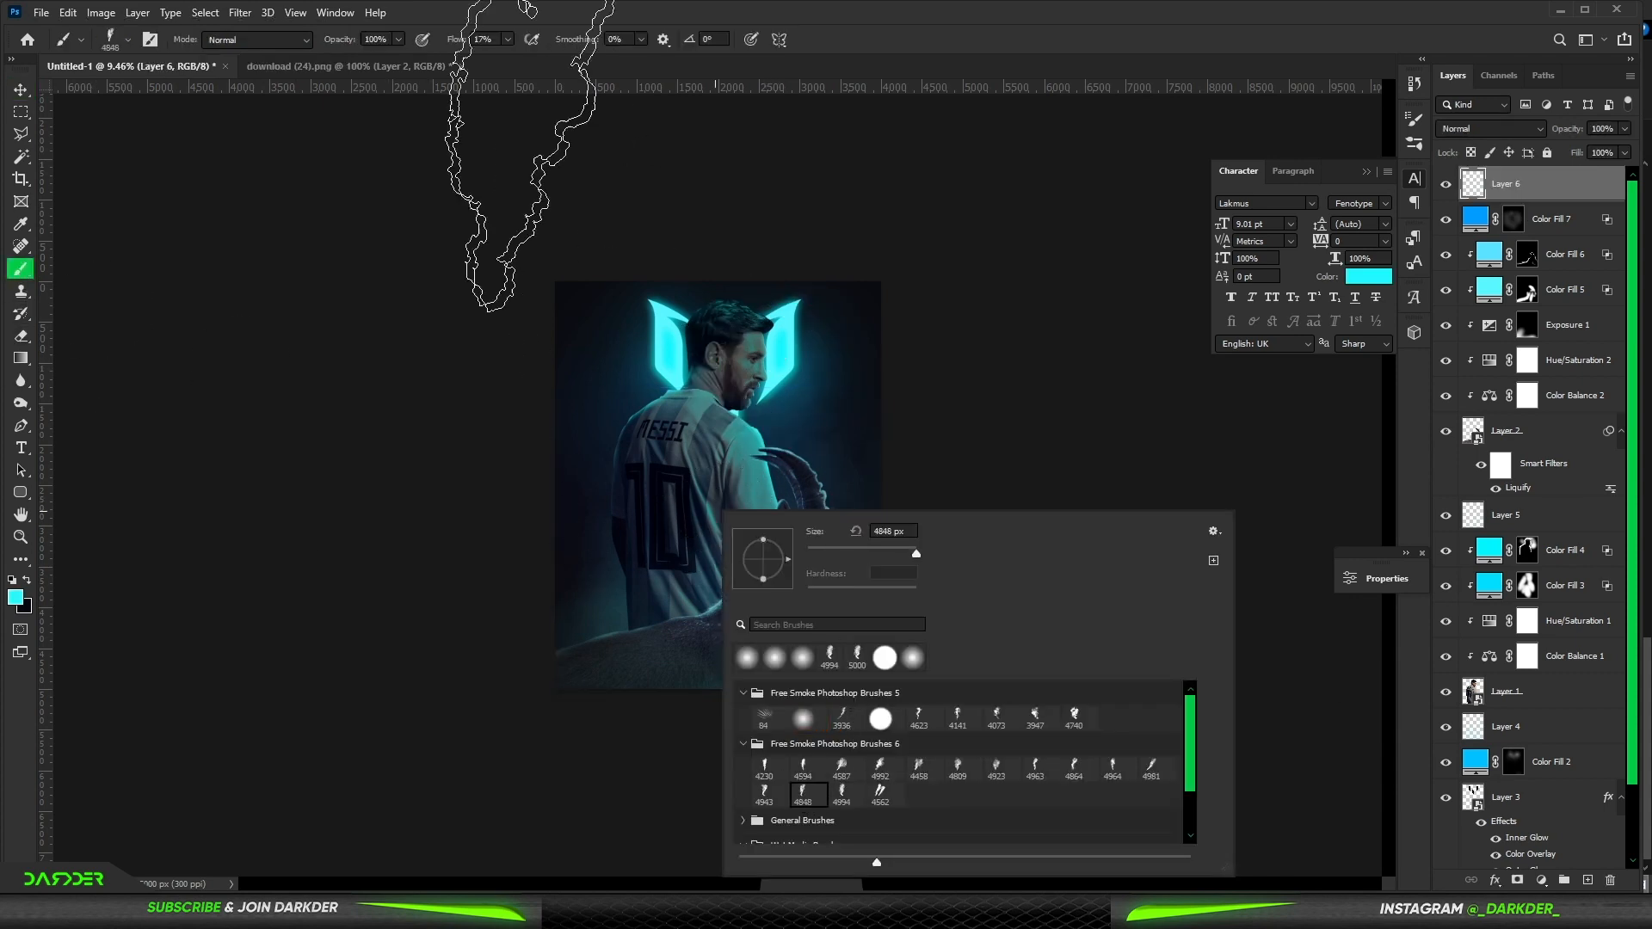
{"action": "key", "text": "Return"}
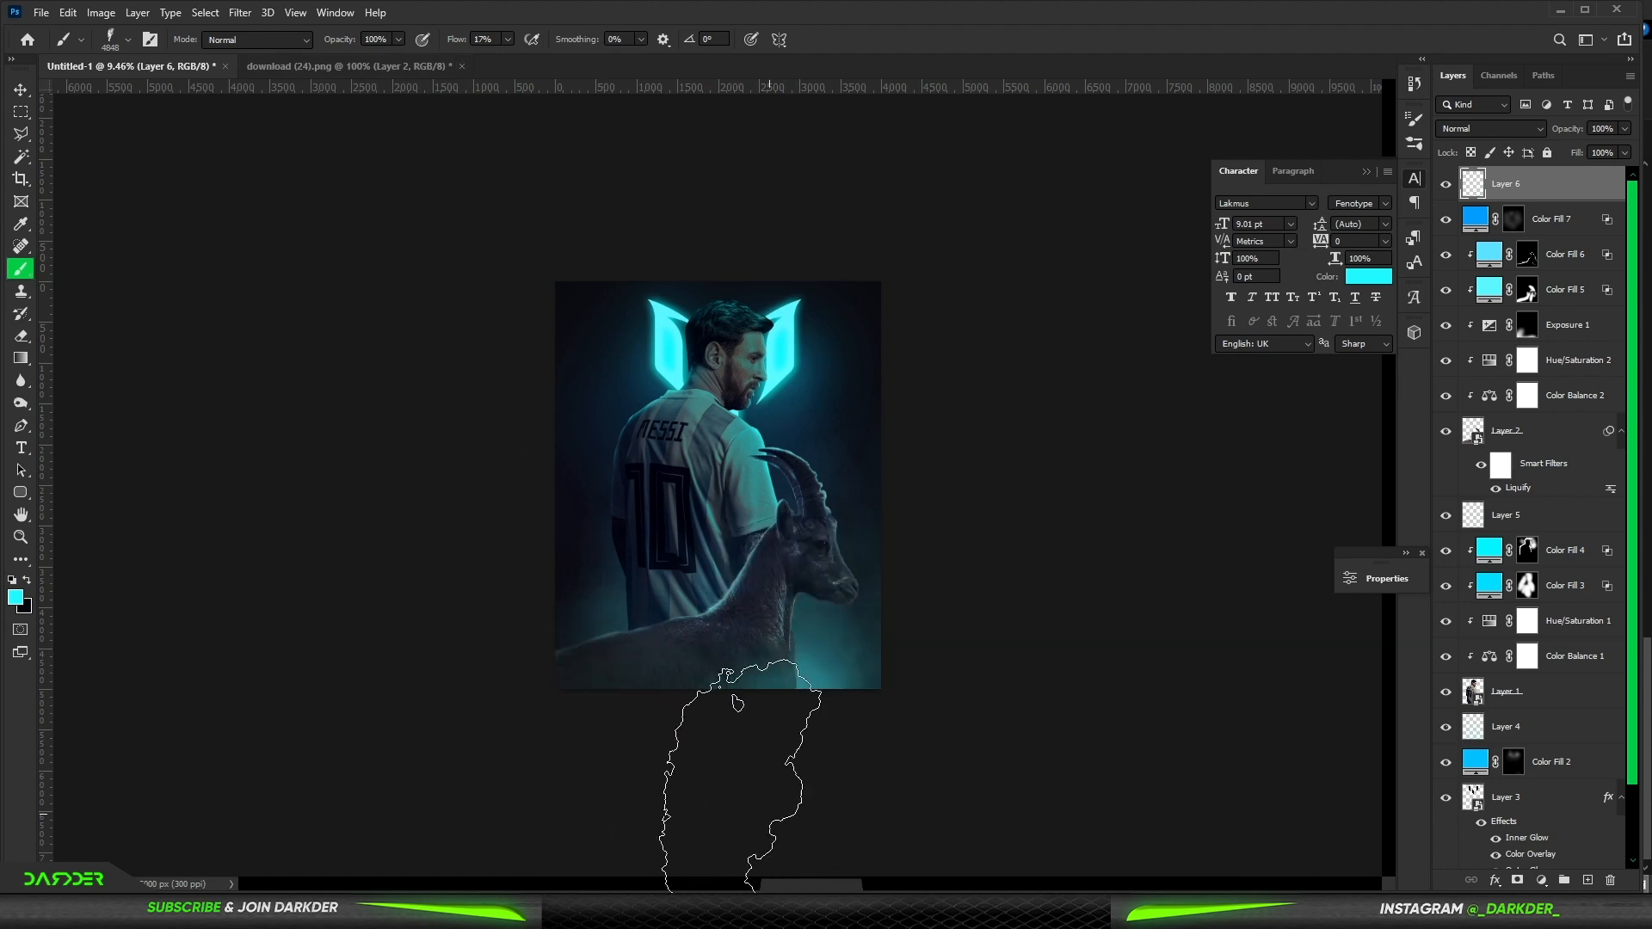
{"action": "right_click", "coordinate": [776, 533]}
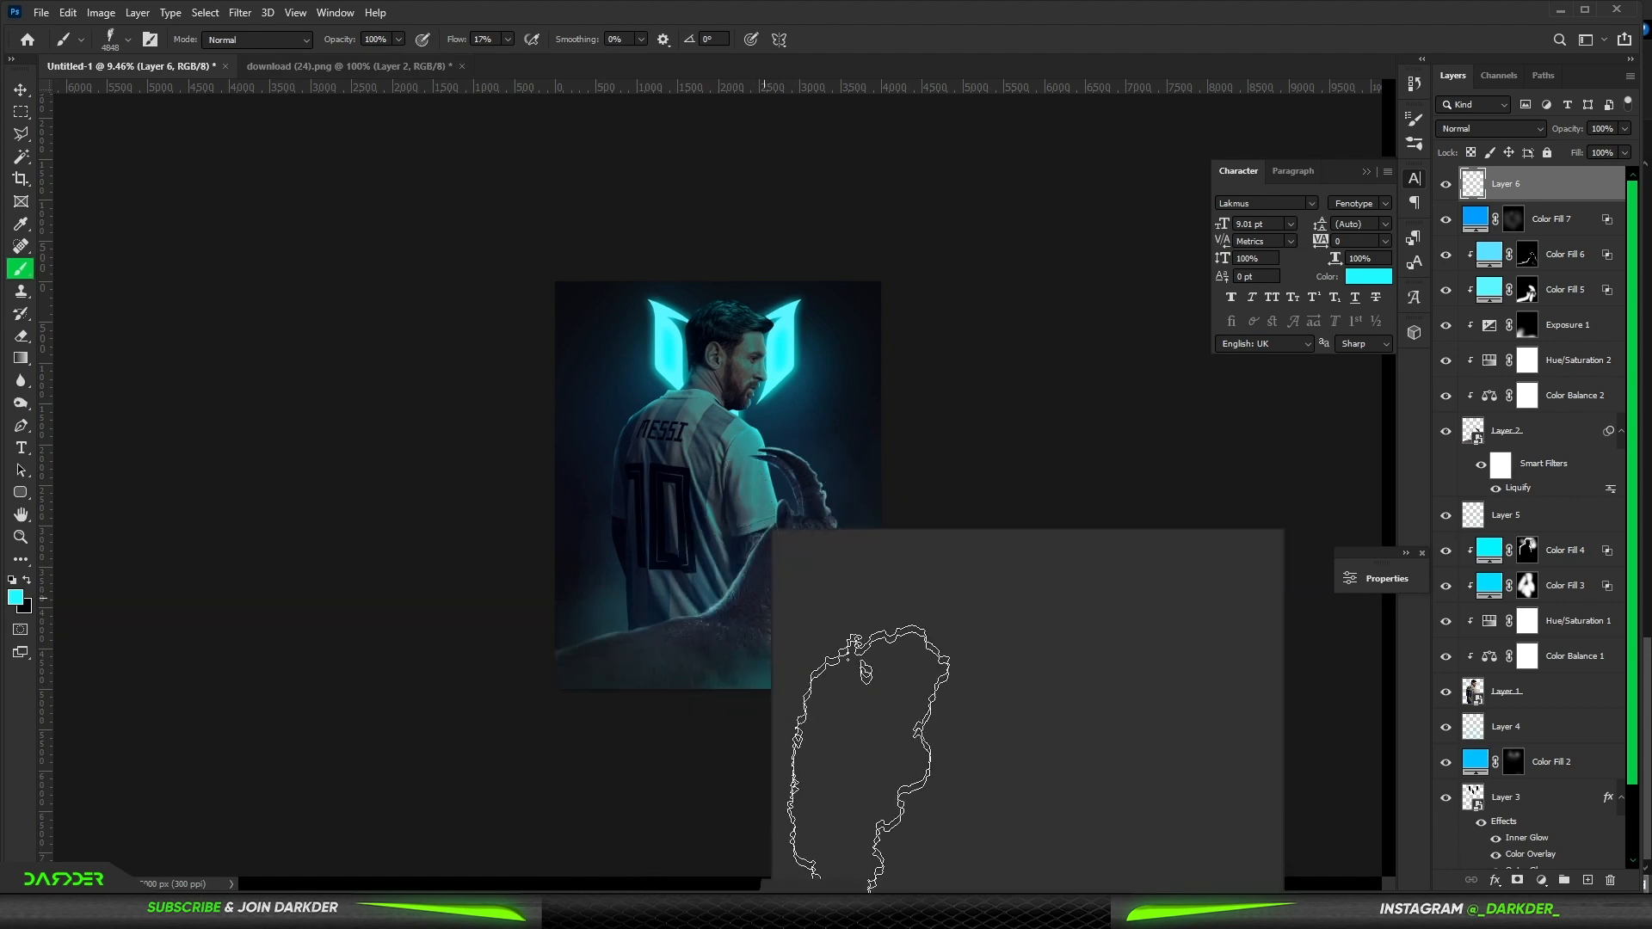
{"action": "left_click_drag", "start_coordinate": [457, 33], "coordinate": [450, 45]}
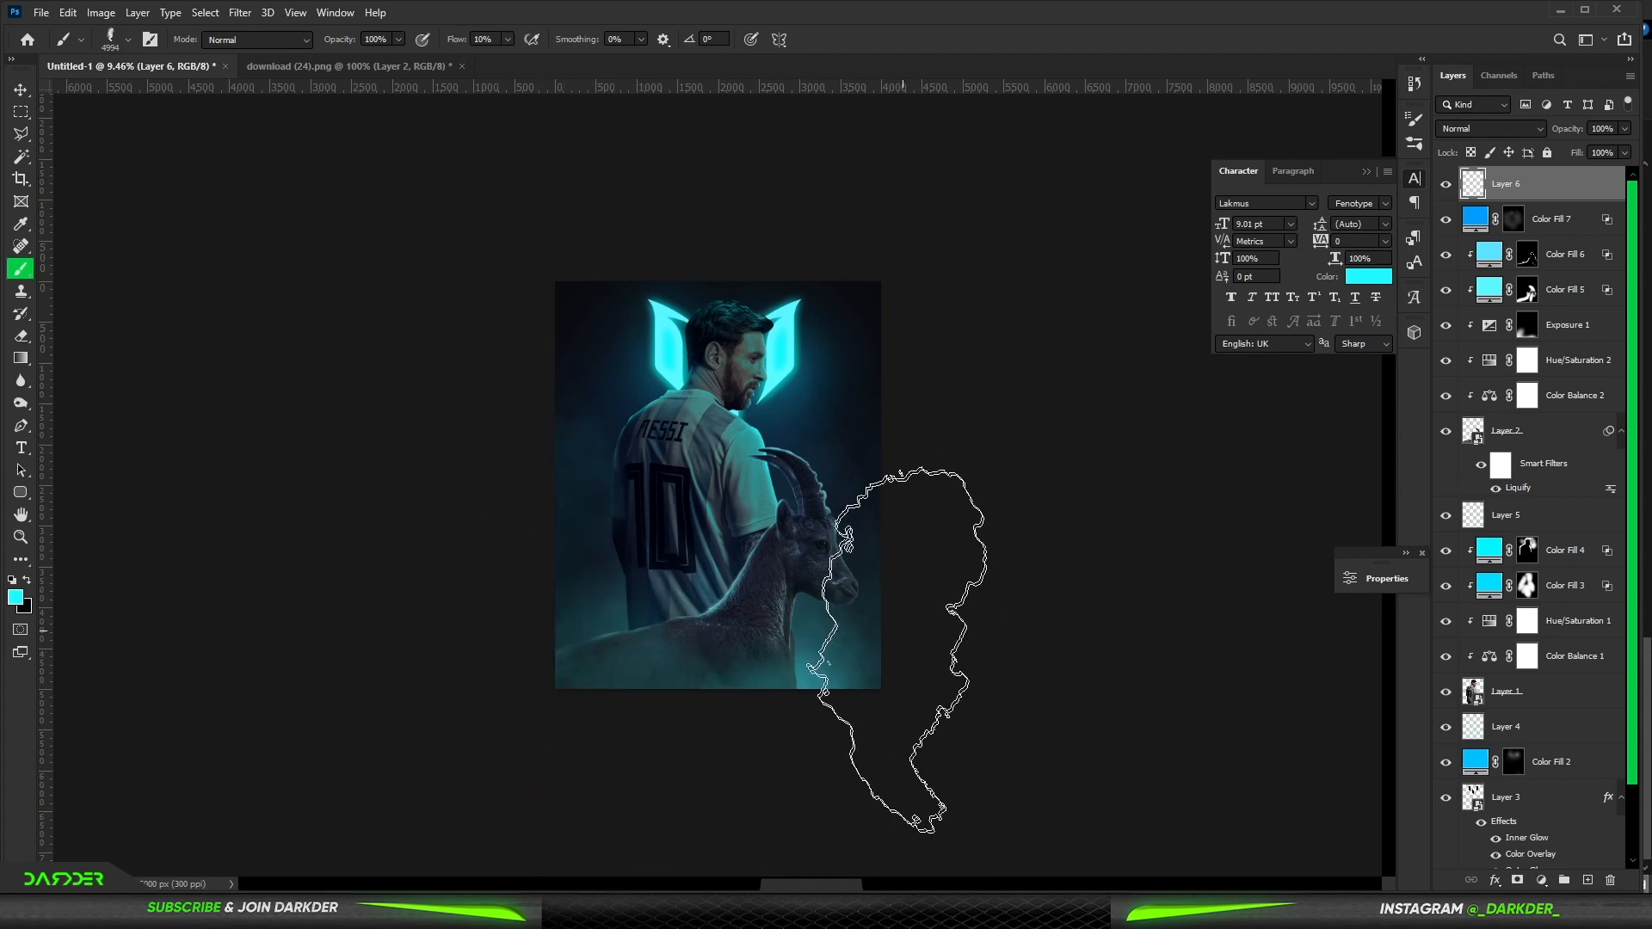
{"action": "scroll", "coordinate": [1369, 494], "scroll_direction": "up", "scroll_amount": 1}
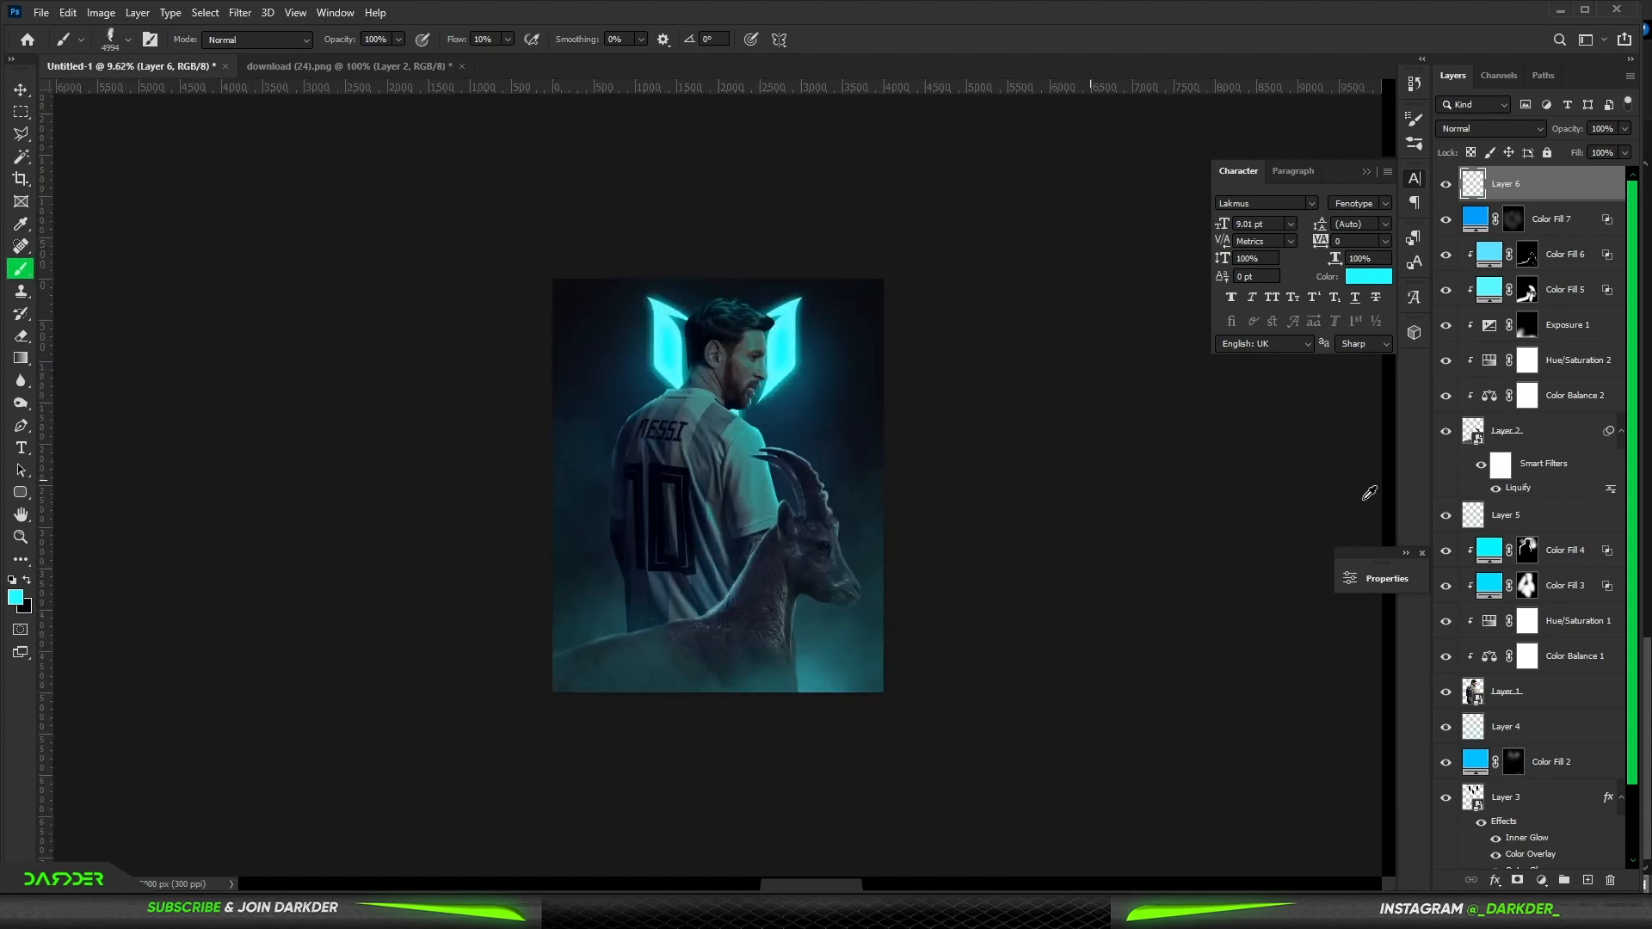
- Select the ibex layer and use the Blur tool to soften the cyan glow along the horn edges
{"action": "left_click", "coordinate": [1580, 434]}
{"action": "left_click", "coordinate": [21, 382]}
{"action": "left_click", "coordinate": [716, 457]}
{"action": "left_click", "coordinate": [796, 358]}
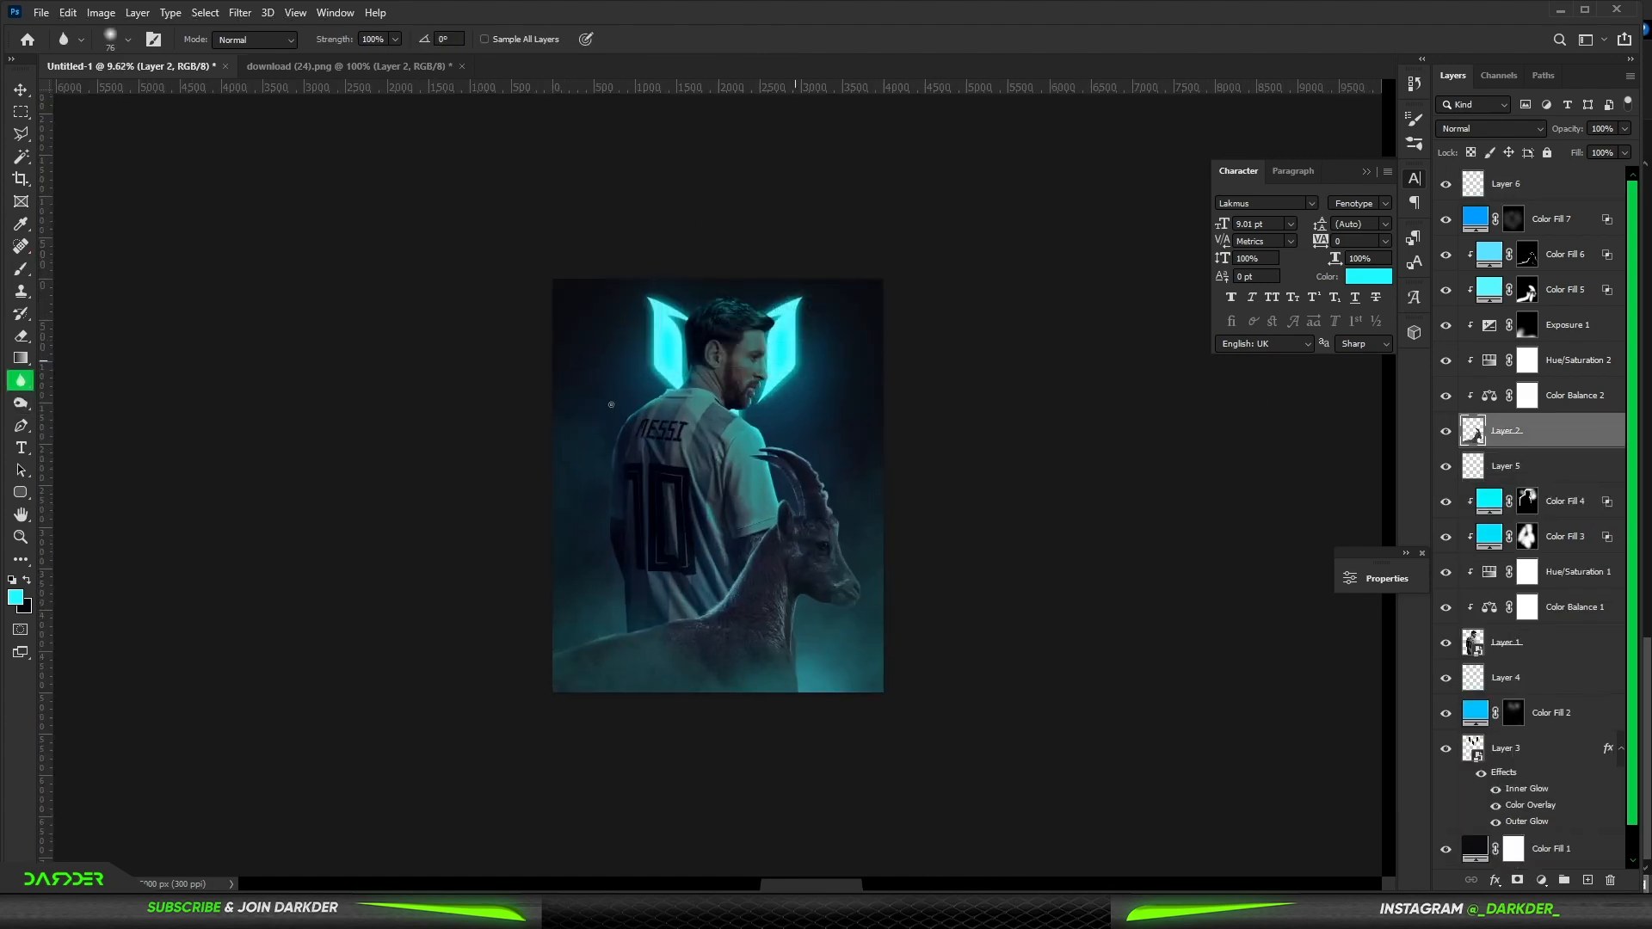
{"action": "scroll", "coordinate": [902, 520], "scroll_direction": "up", "scroll_amount": 5}
{"action": "scroll", "coordinate": [976, 514], "scroll_direction": "up", "scroll_amount": 10}
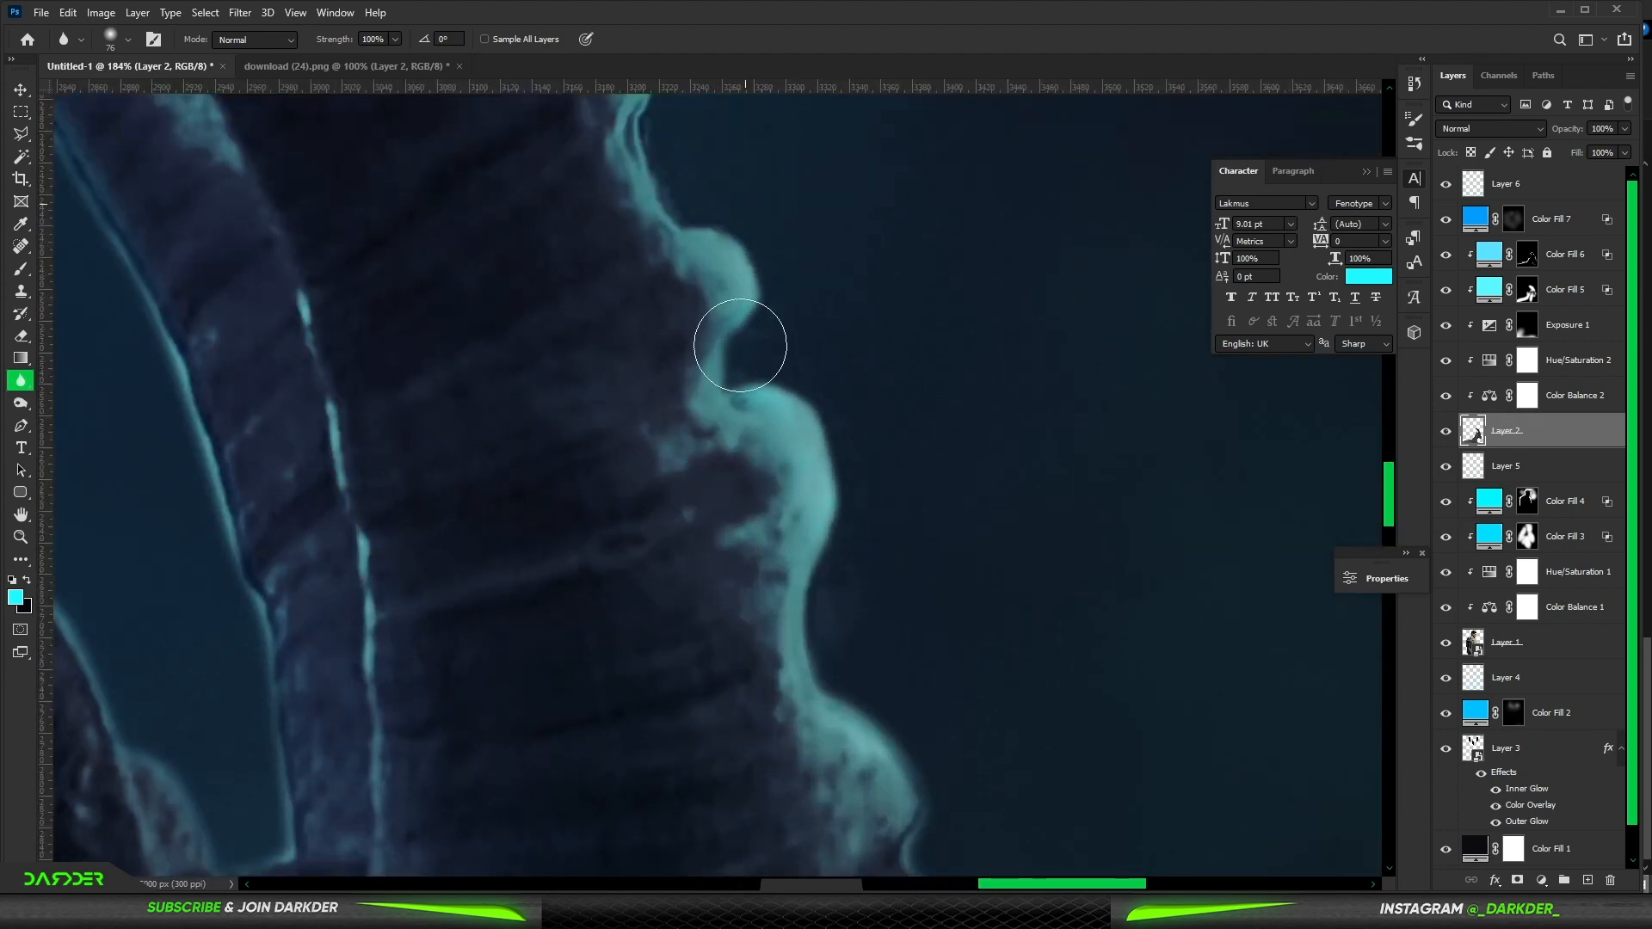
{"action": "left_click_drag", "start_coordinate": [699, 203], "coordinate": [842, 590]}
{"action": "left_click_drag", "start_coordinate": [778, 531], "coordinate": [786, 594]}
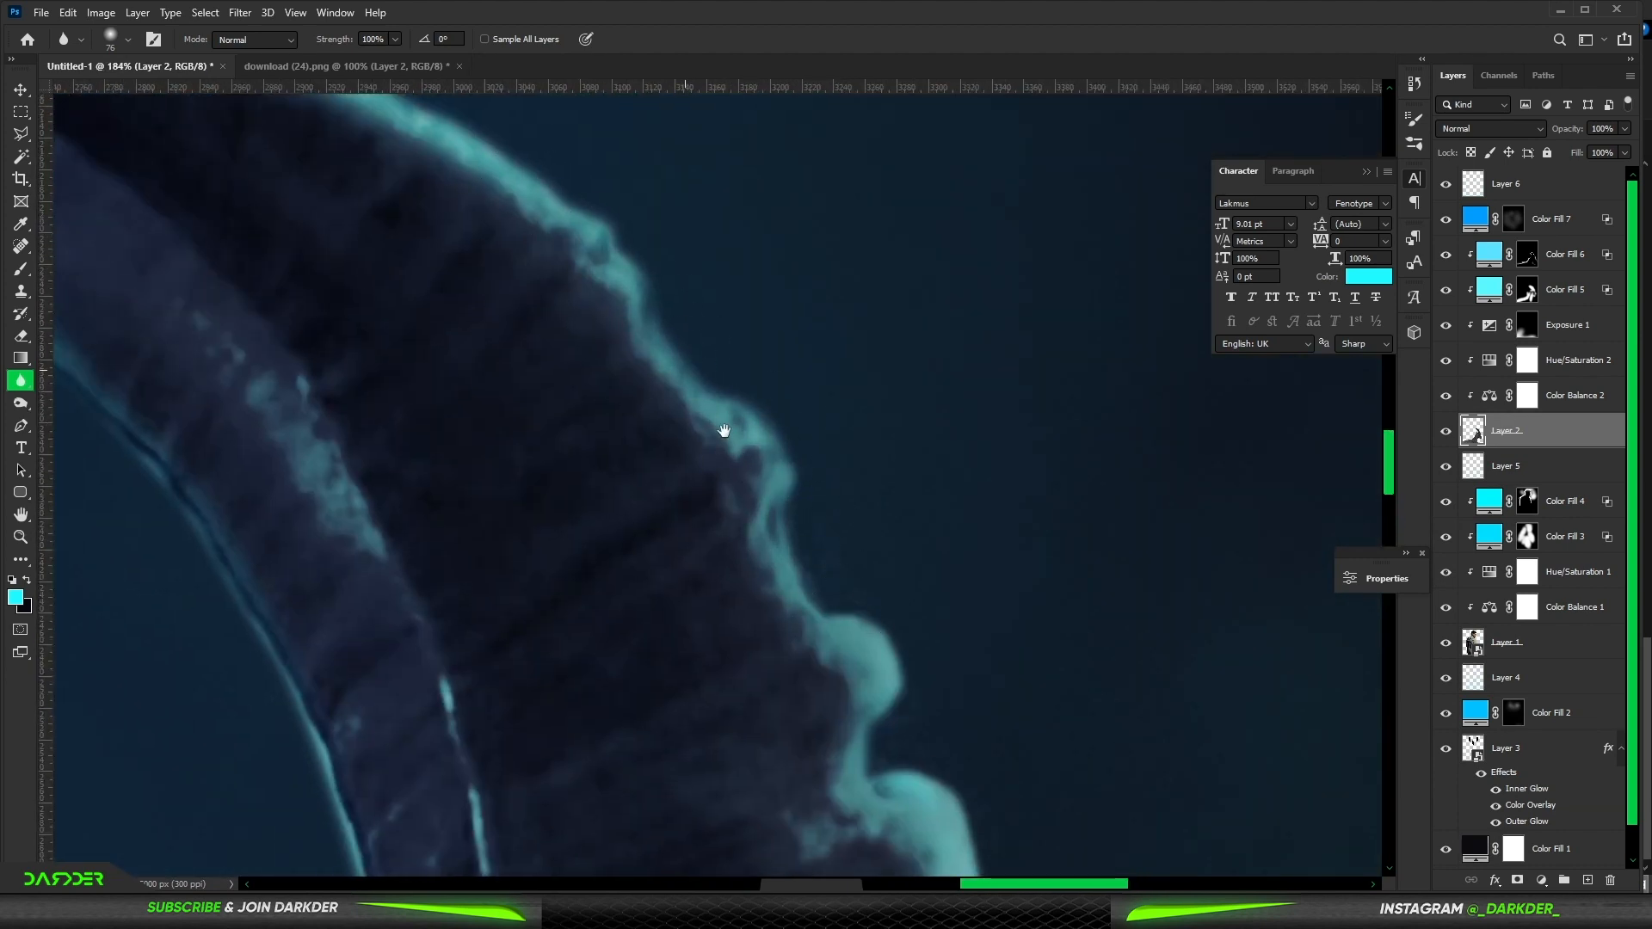
{"action": "left_click_drag", "start_coordinate": [724, 432], "coordinate": [915, 609]}
{"action": "mouse_move", "coordinate": [221, 313]}
{"action": "left_mouse_down"}
{"action": "mouse_move", "coordinate": [524, 354]}
{"action": "mouse_move", "coordinate": [820, 319]}
{"action": "left_mouse_up"}
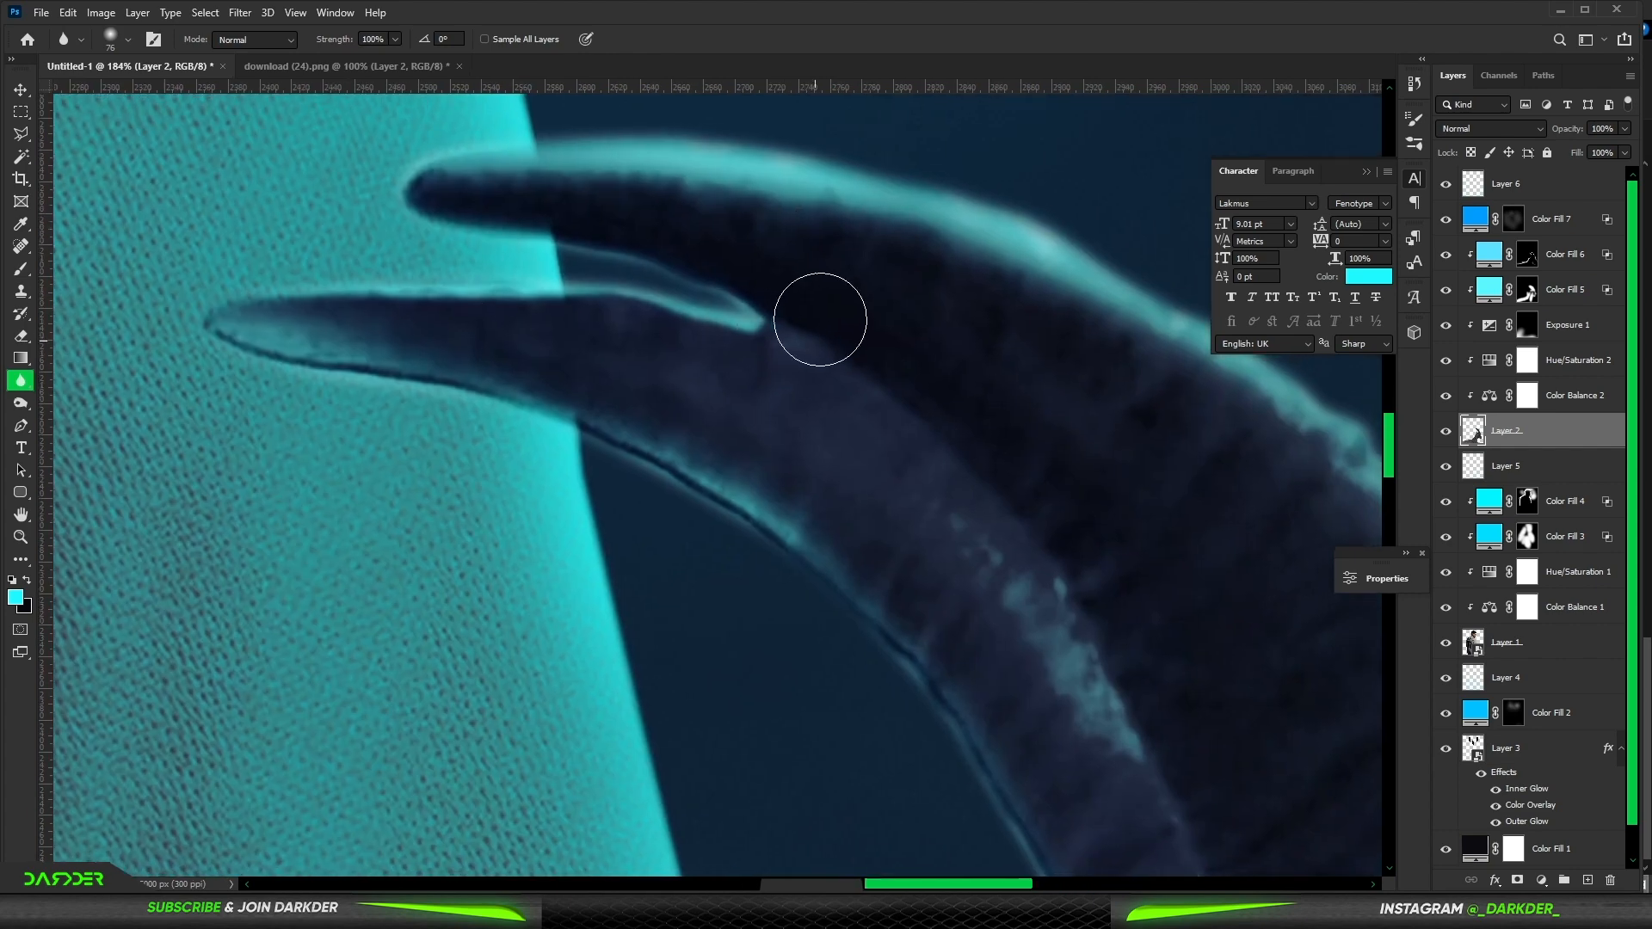
{"action": "mouse_move", "coordinate": [321, 318]}
{"action": "left_mouse_down"}
{"action": "mouse_move", "coordinate": [843, 596]}
{"action": "mouse_move", "coordinate": [716, 488]}
{"action": "mouse_move", "coordinate": [439, 327]}
{"action": "mouse_move", "coordinate": [644, 500]}
{"action": "mouse_move", "coordinate": [215, 330]}
{"action": "mouse_move", "coordinate": [113, 332]}
{"action": "left_mouse_up"}
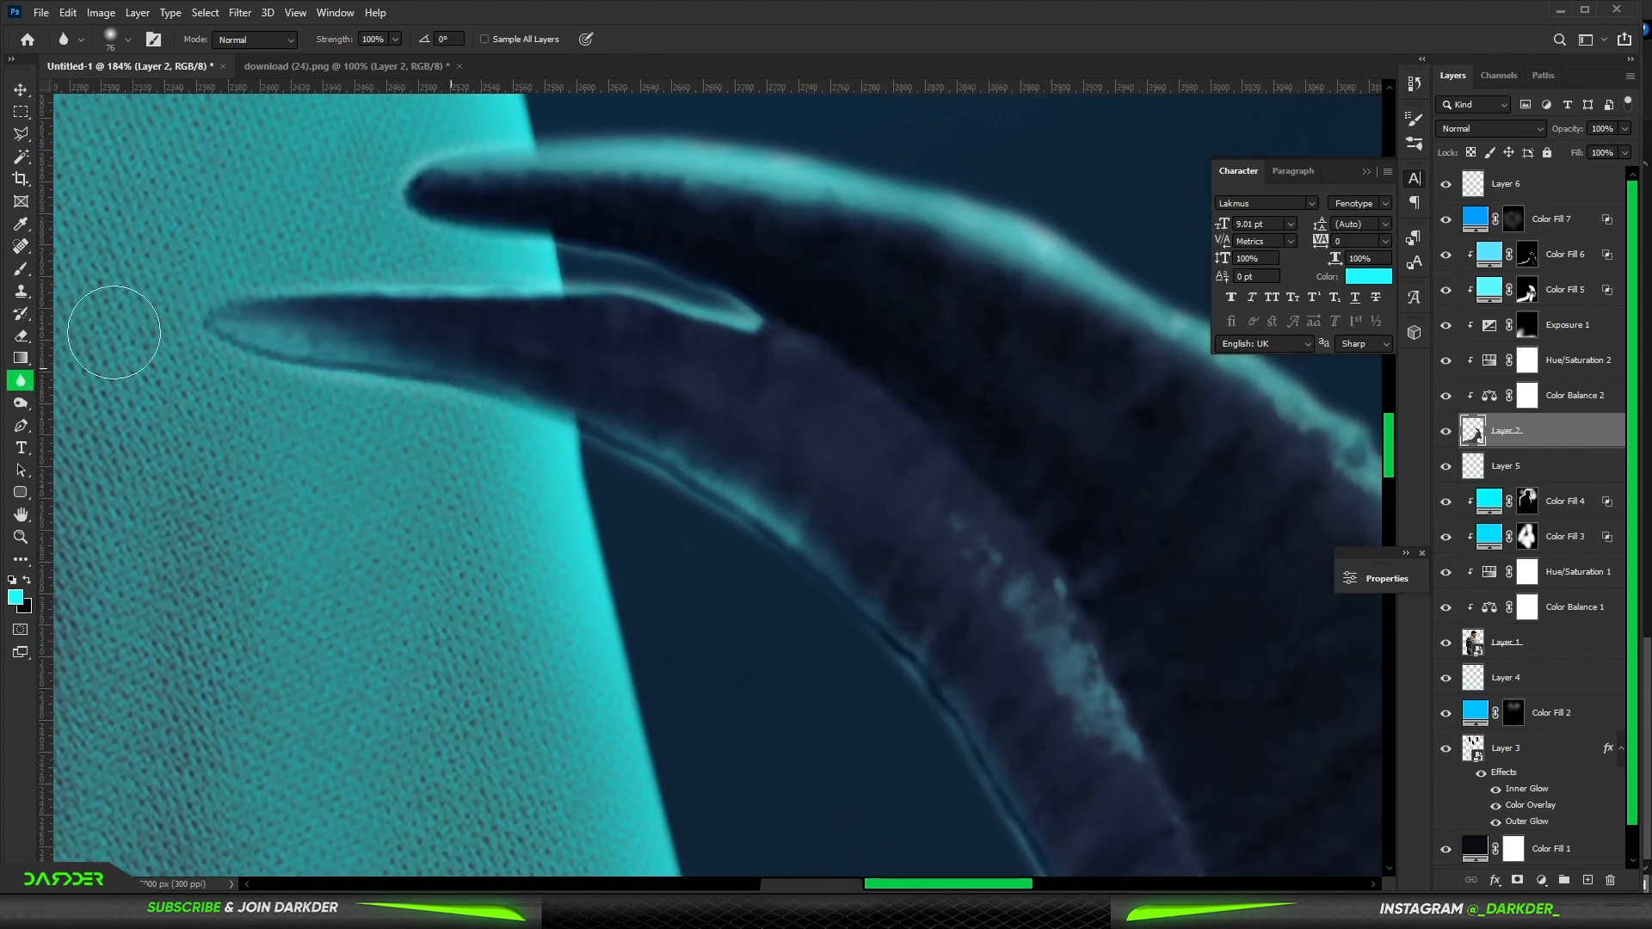
- Blur the rim glow along the horn base and the ibex's back and body
{"action": "left_click_drag", "start_coordinate": [757, 475], "coordinate": [572, 176]}
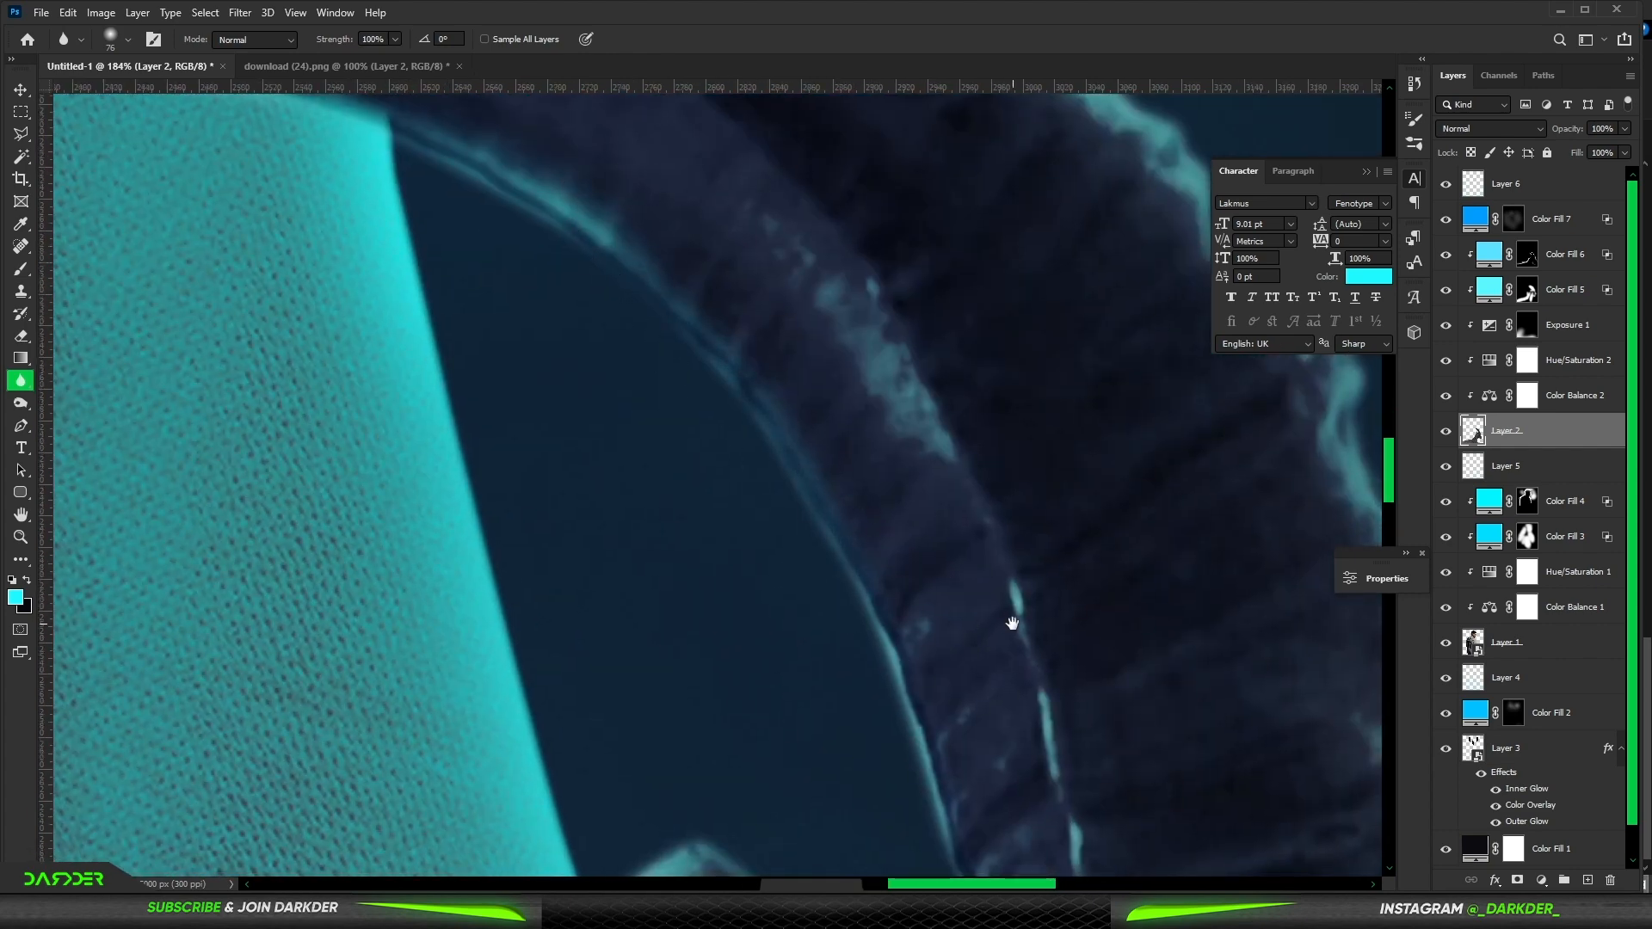
{"action": "left_click_drag", "start_coordinate": [1012, 623], "coordinate": [947, 425]}
{"action": "left_click_drag", "start_coordinate": [895, 494], "coordinate": [836, 94]}
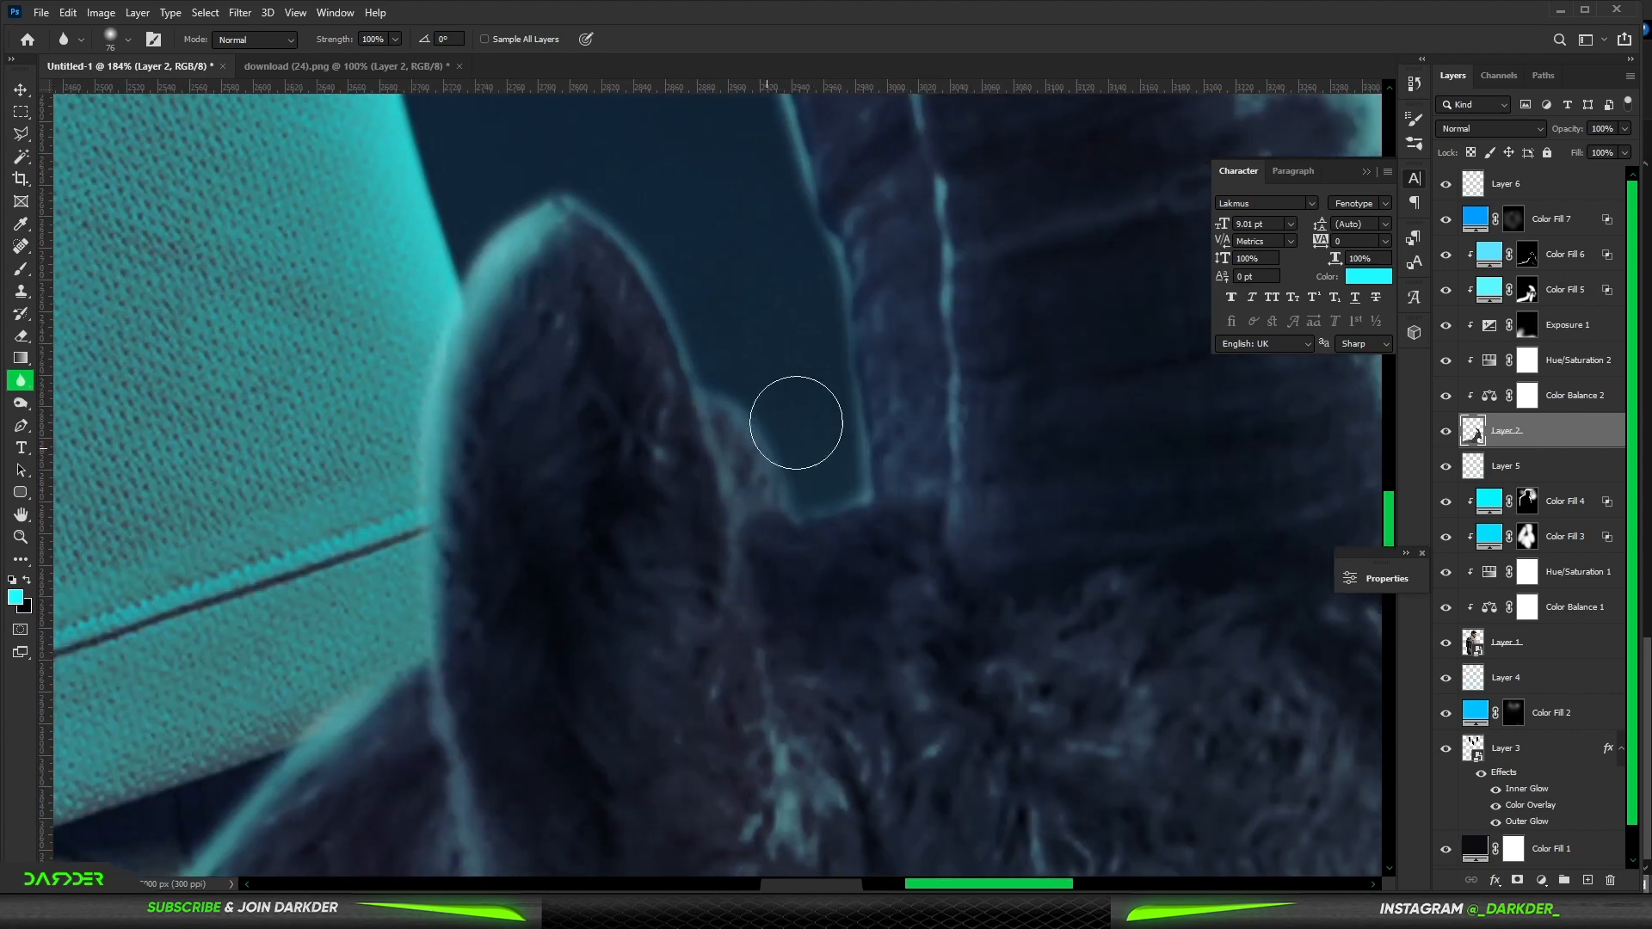
{"action": "scroll", "coordinate": [1065, 490], "scroll_direction": "down", "scroll_amount": 5}
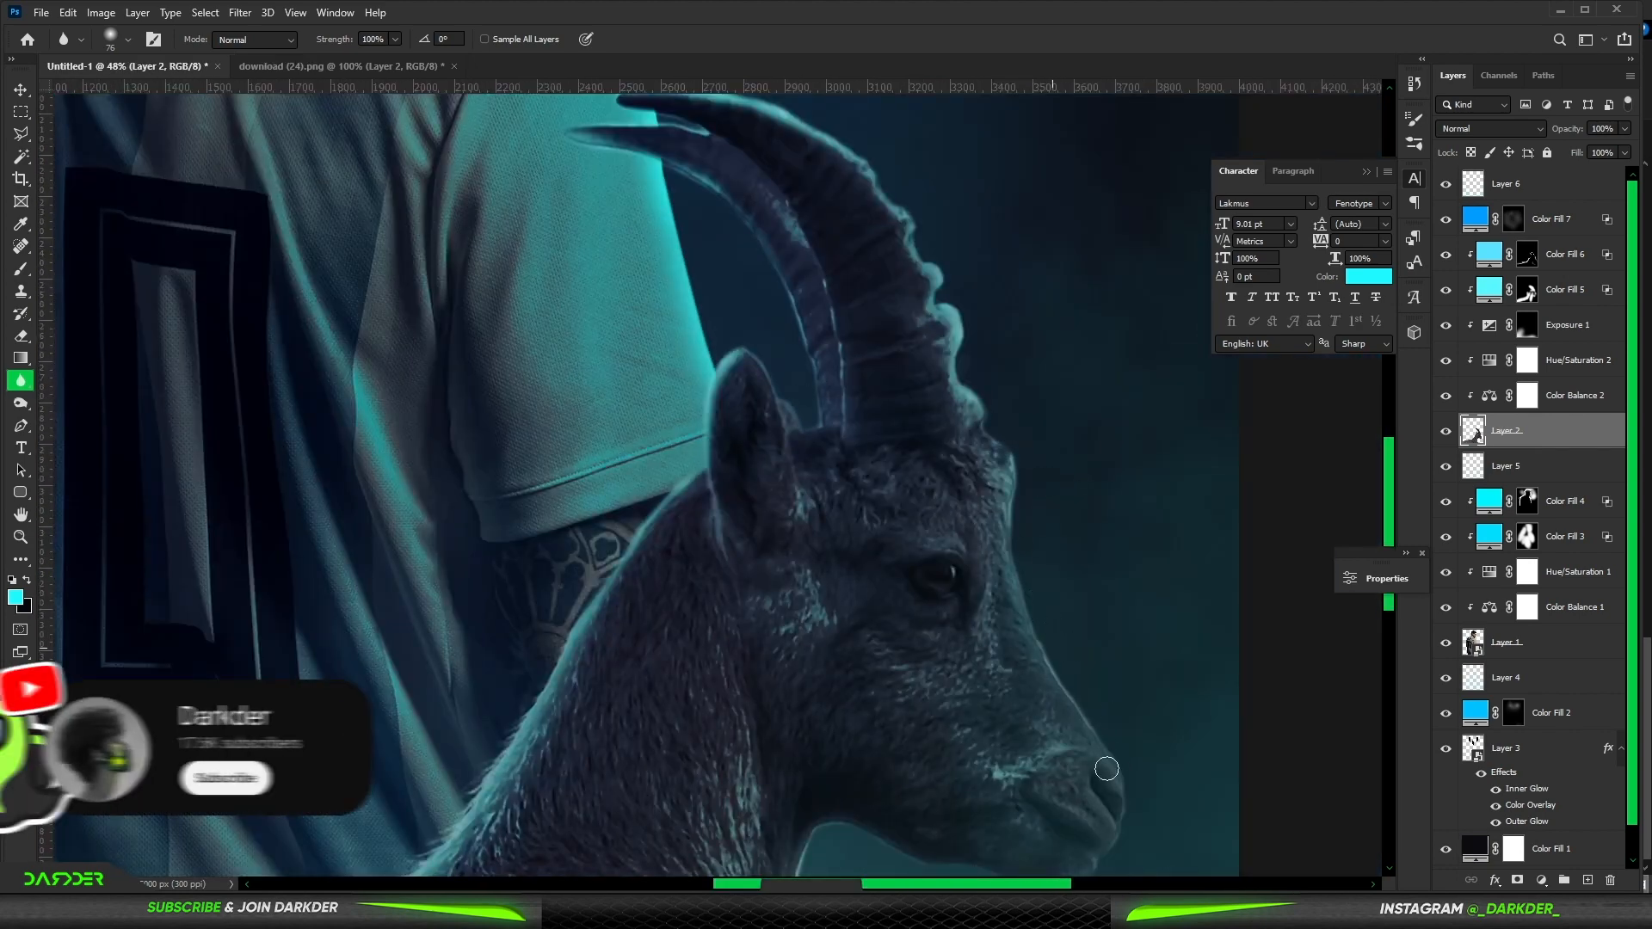
{"action": "left_click_drag", "start_coordinate": [890, 719], "coordinate": [925, 294]}
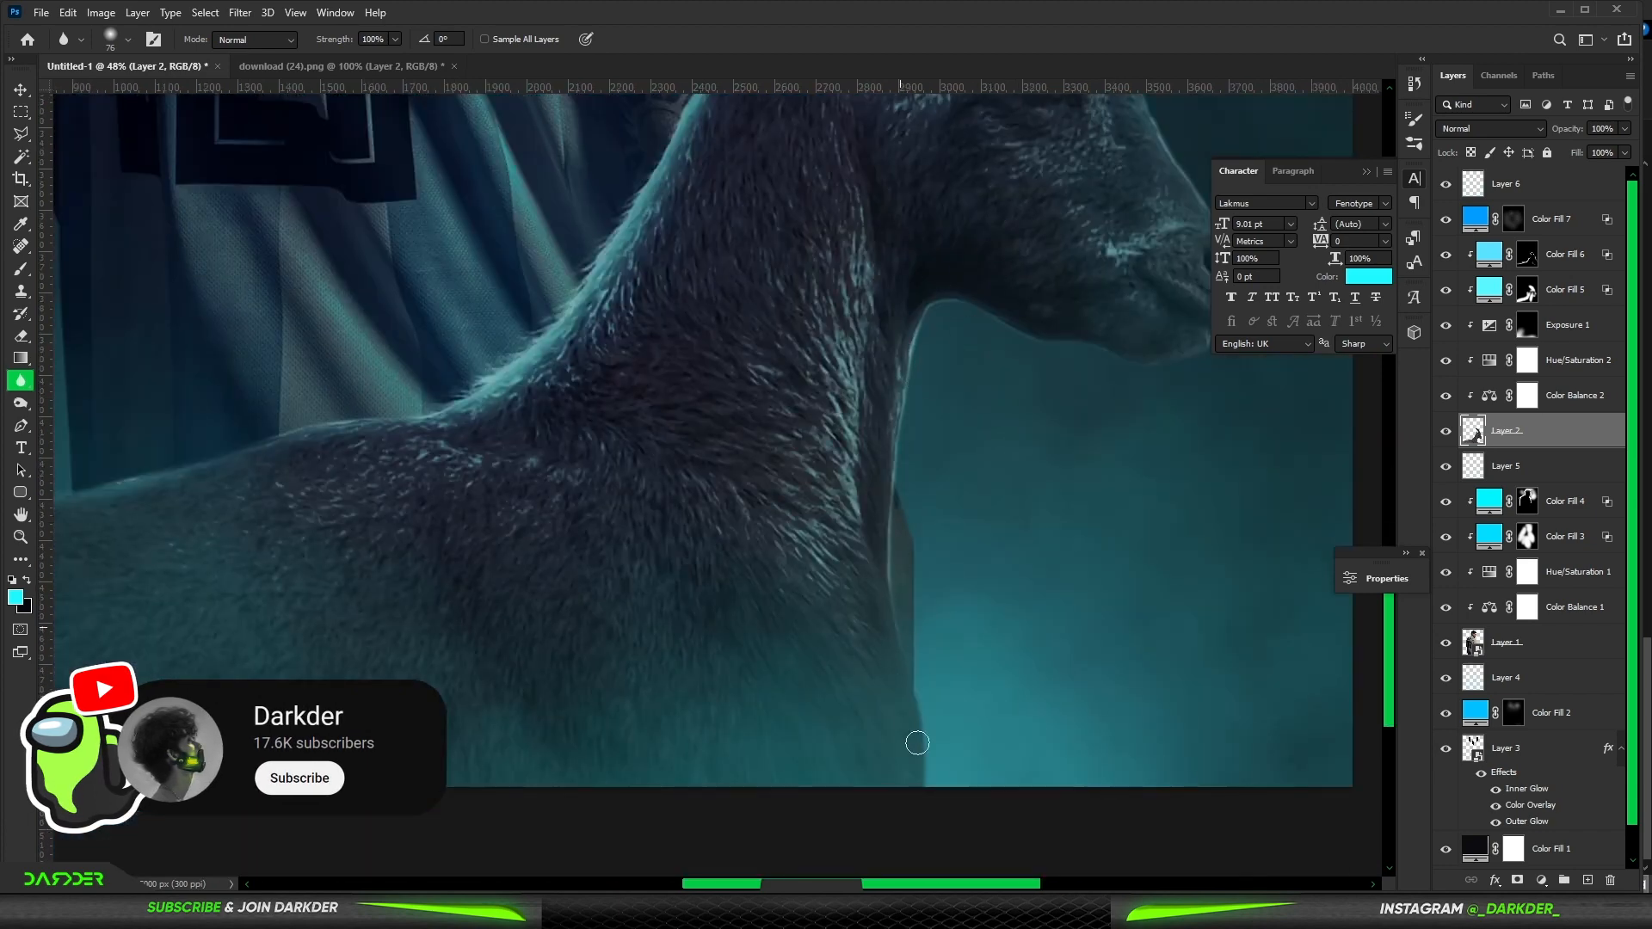
{"action": "left_click_drag", "start_coordinate": [577, 356], "coordinate": [652, 528]}
{"action": "left_click_drag", "start_coordinate": [401, 585], "coordinate": [803, 519]}
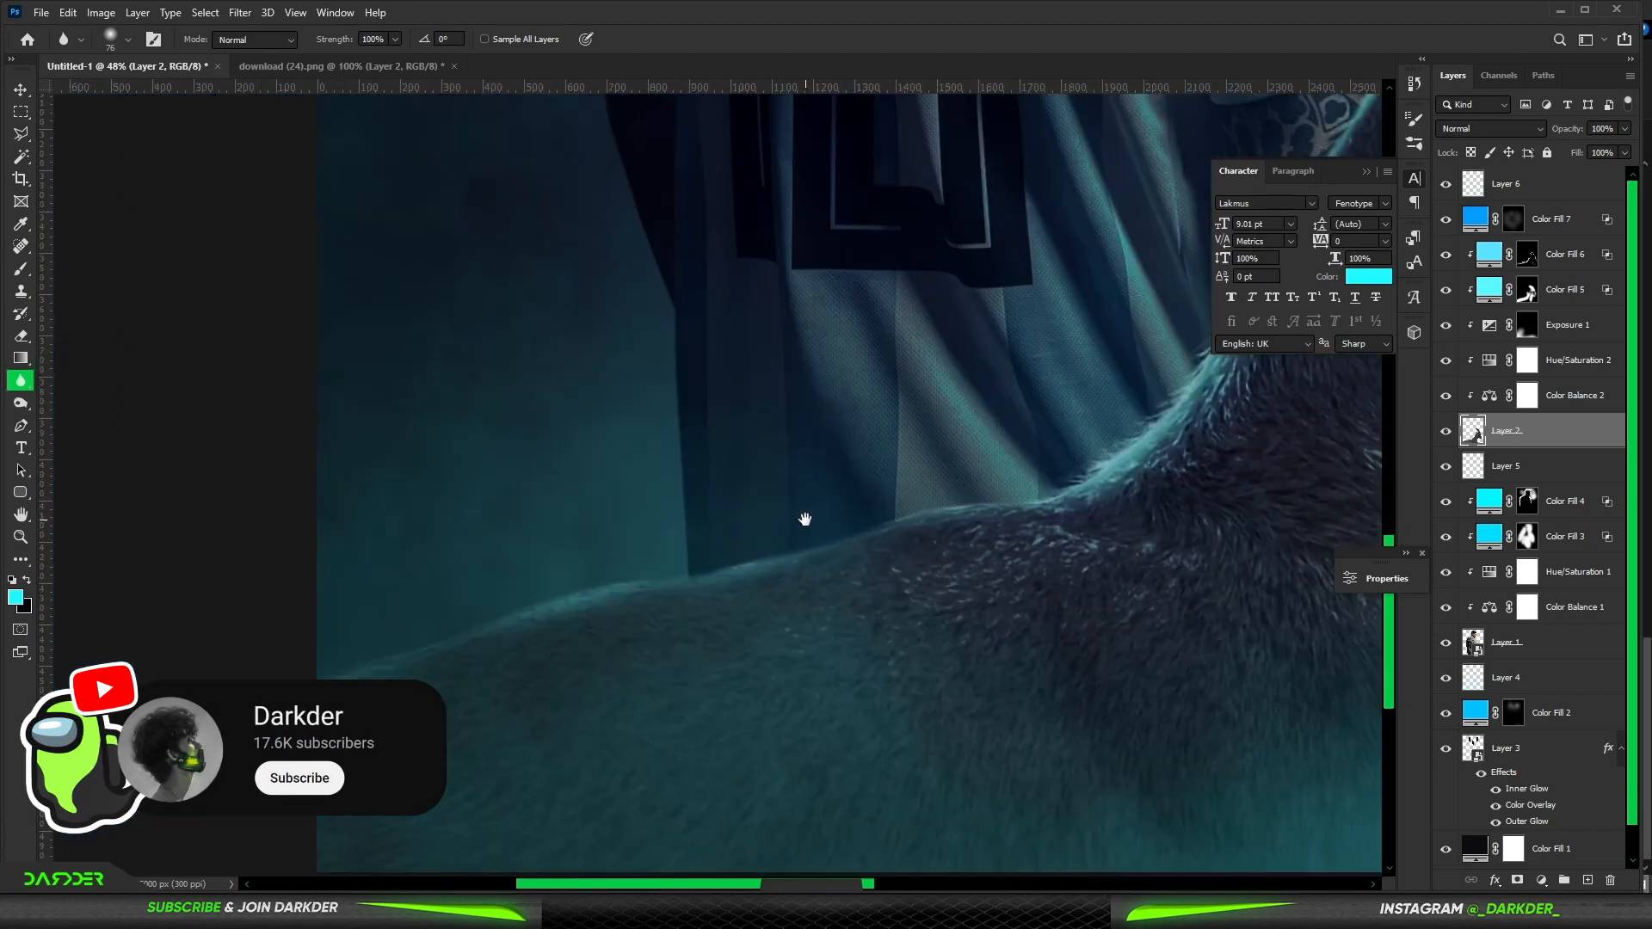
{"action": "left_click_drag", "start_coordinate": [379, 666], "coordinate": [443, 665]}
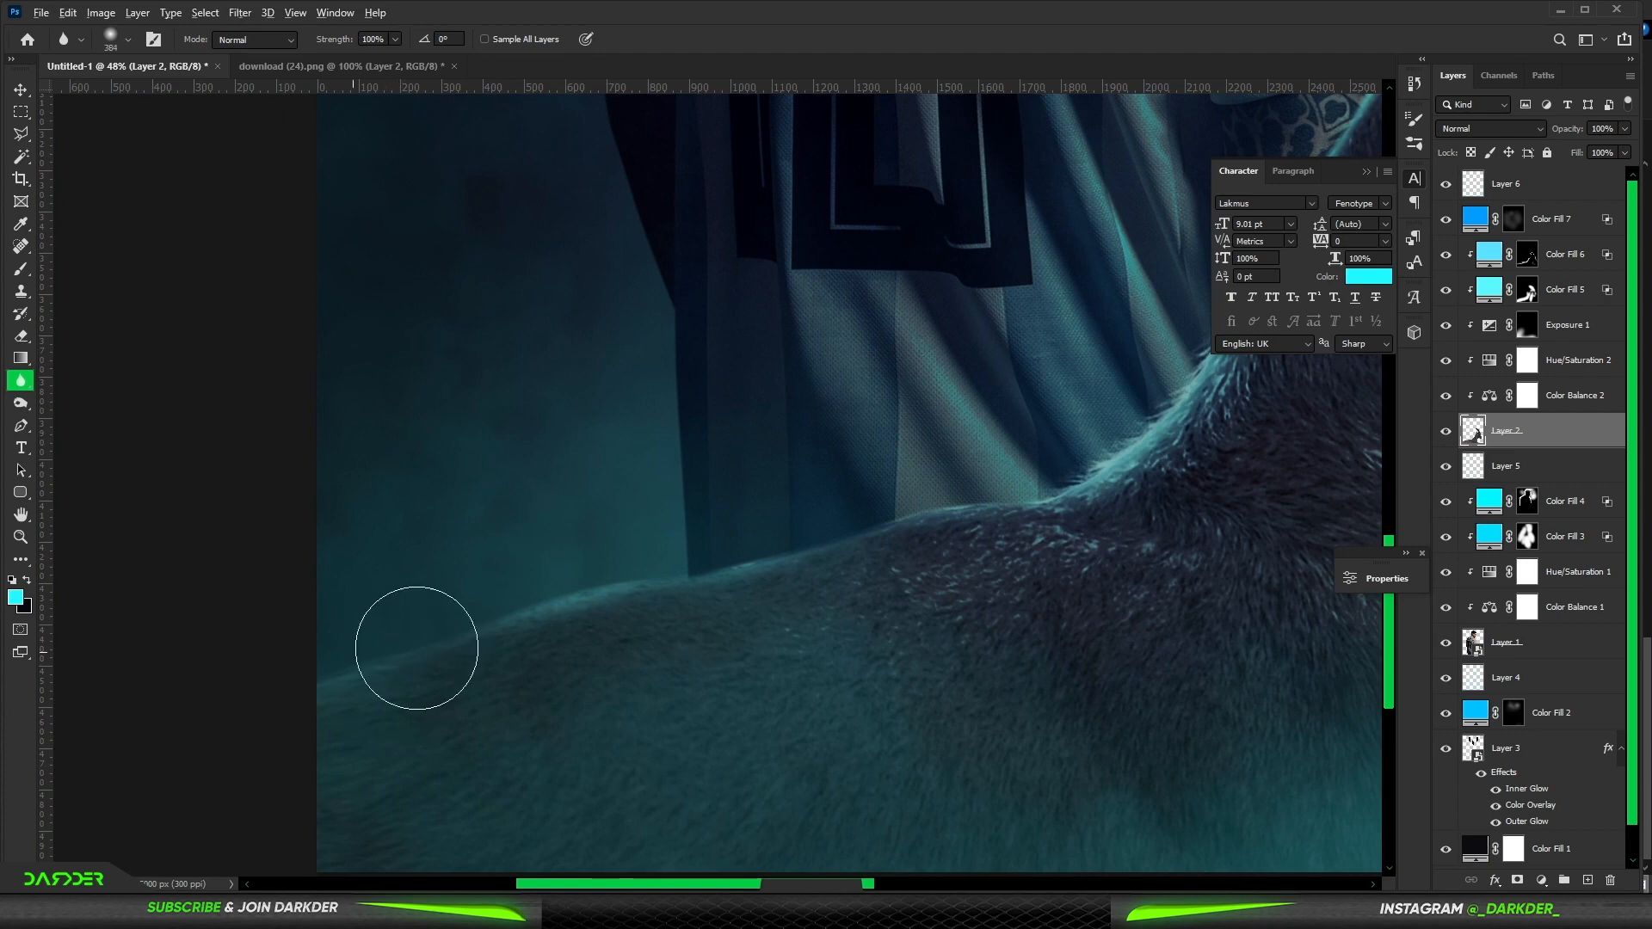
{"action": "key", "text": "ctrl+0"}
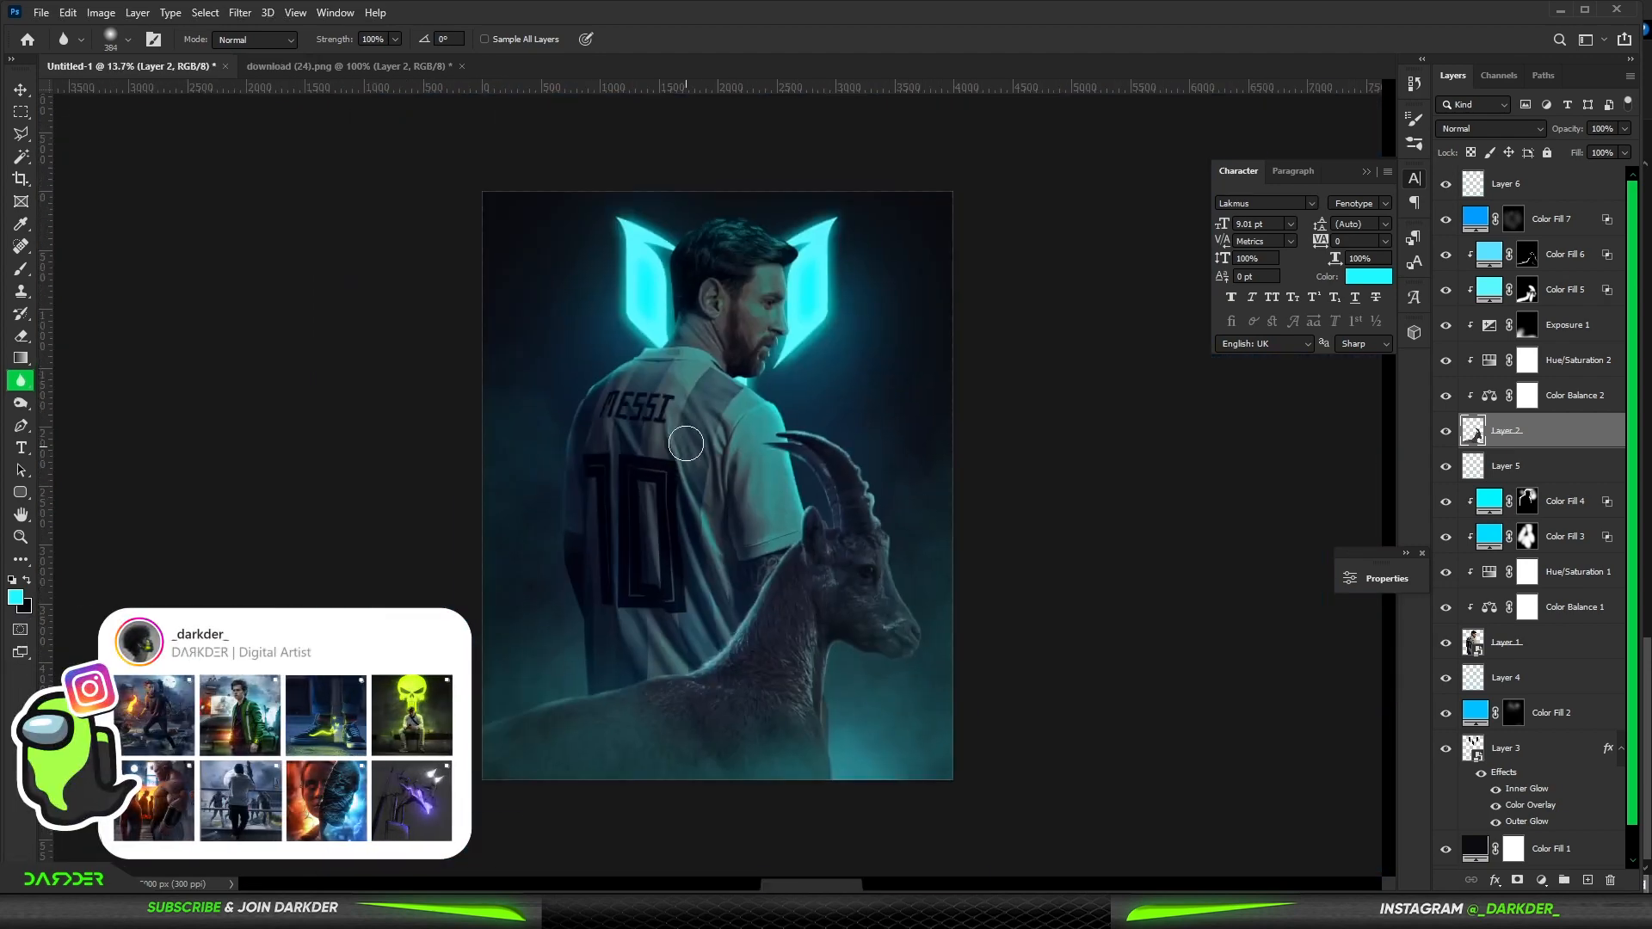
{"action": "left_click", "coordinate": [1508, 649]}
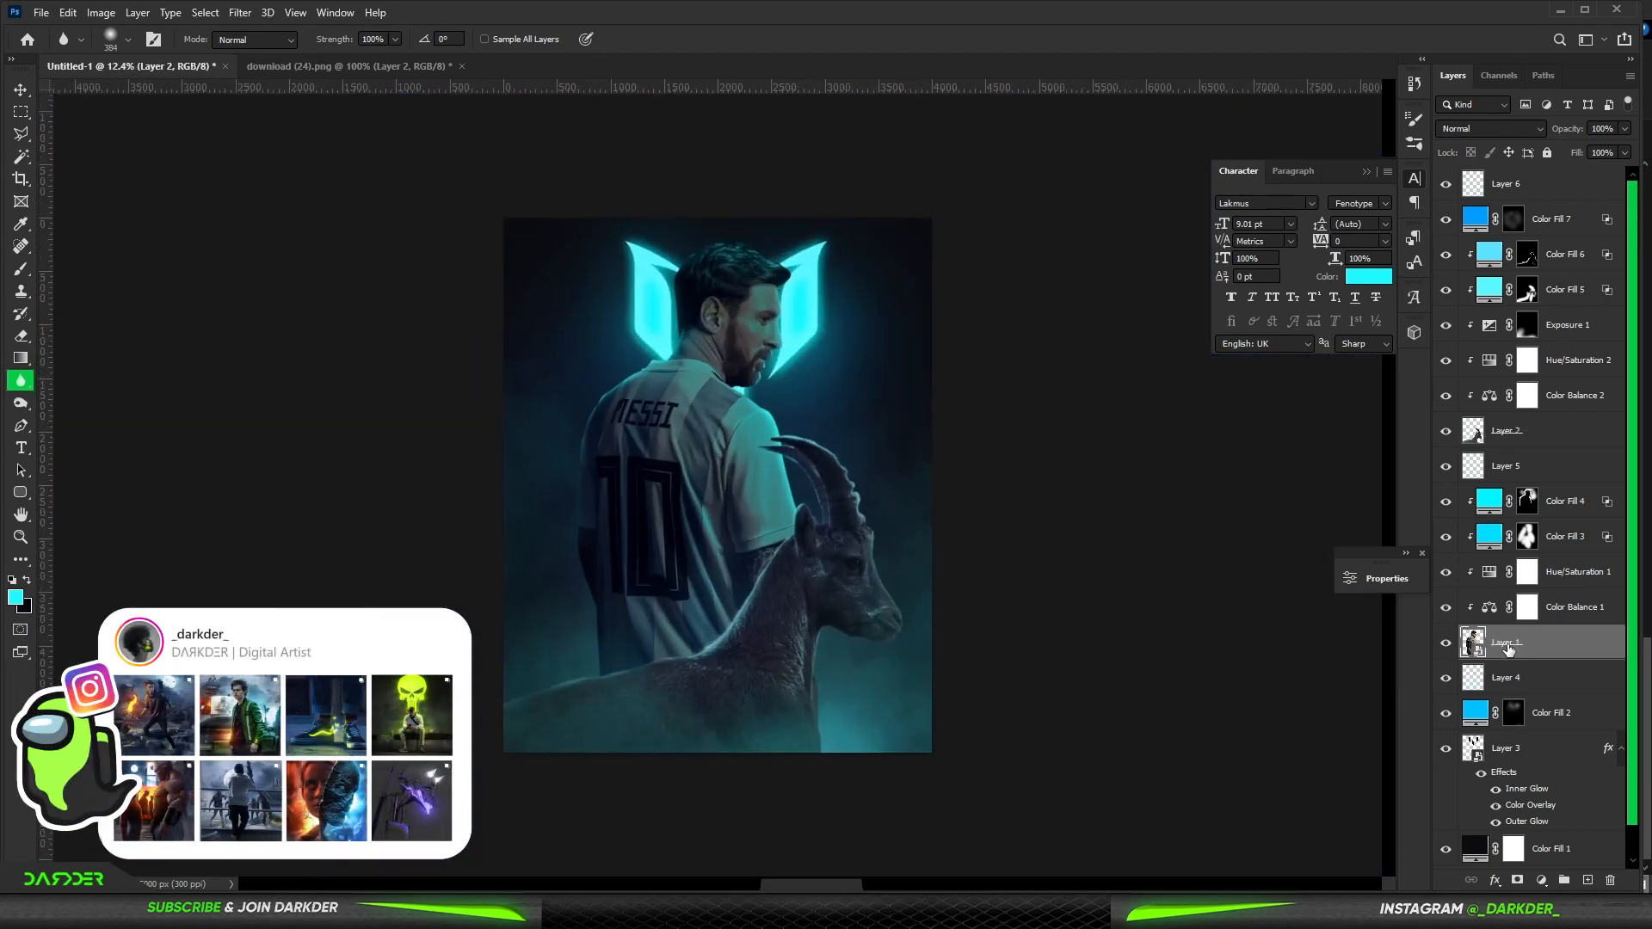
- Switch to the Smudge tool, rasterize Messi's smart-object layer, and smudge hair strands along the top of his head
{"action": "right_click", "coordinate": [21, 380]}
{"action": "left_click", "coordinate": [69, 410]}
{"action": "scroll", "coordinate": [783, 160], "scroll_direction": "up", "scroll_amount": 10}
{"action": "left_click", "coordinate": [791, 320]}
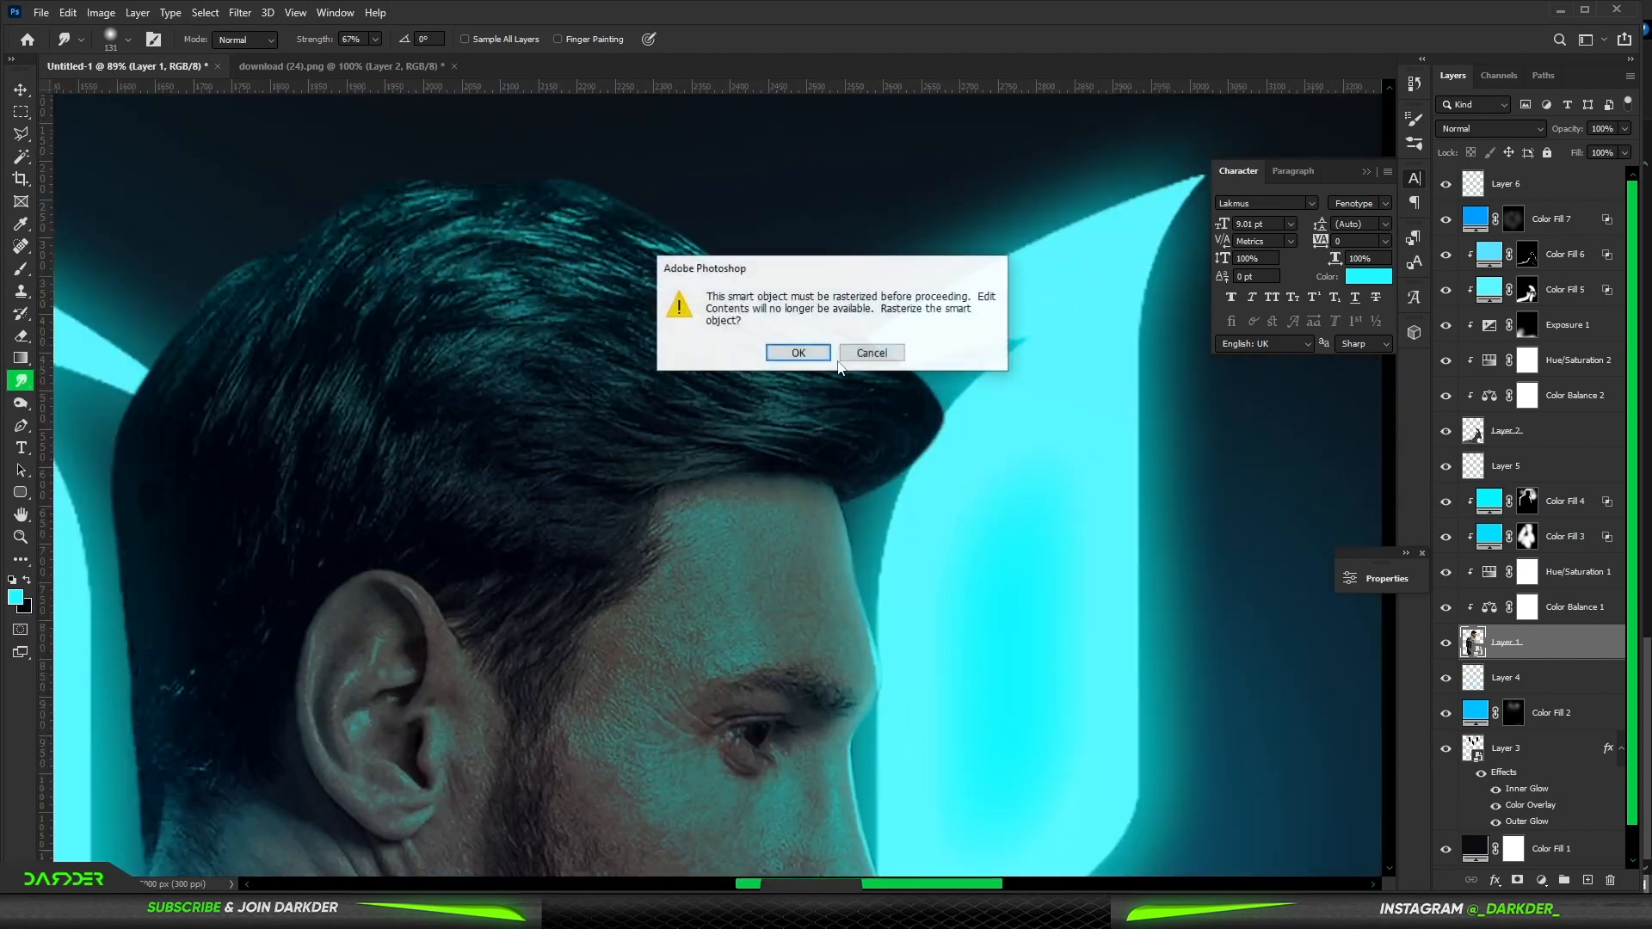
{"action": "left_click", "coordinate": [799, 353]}
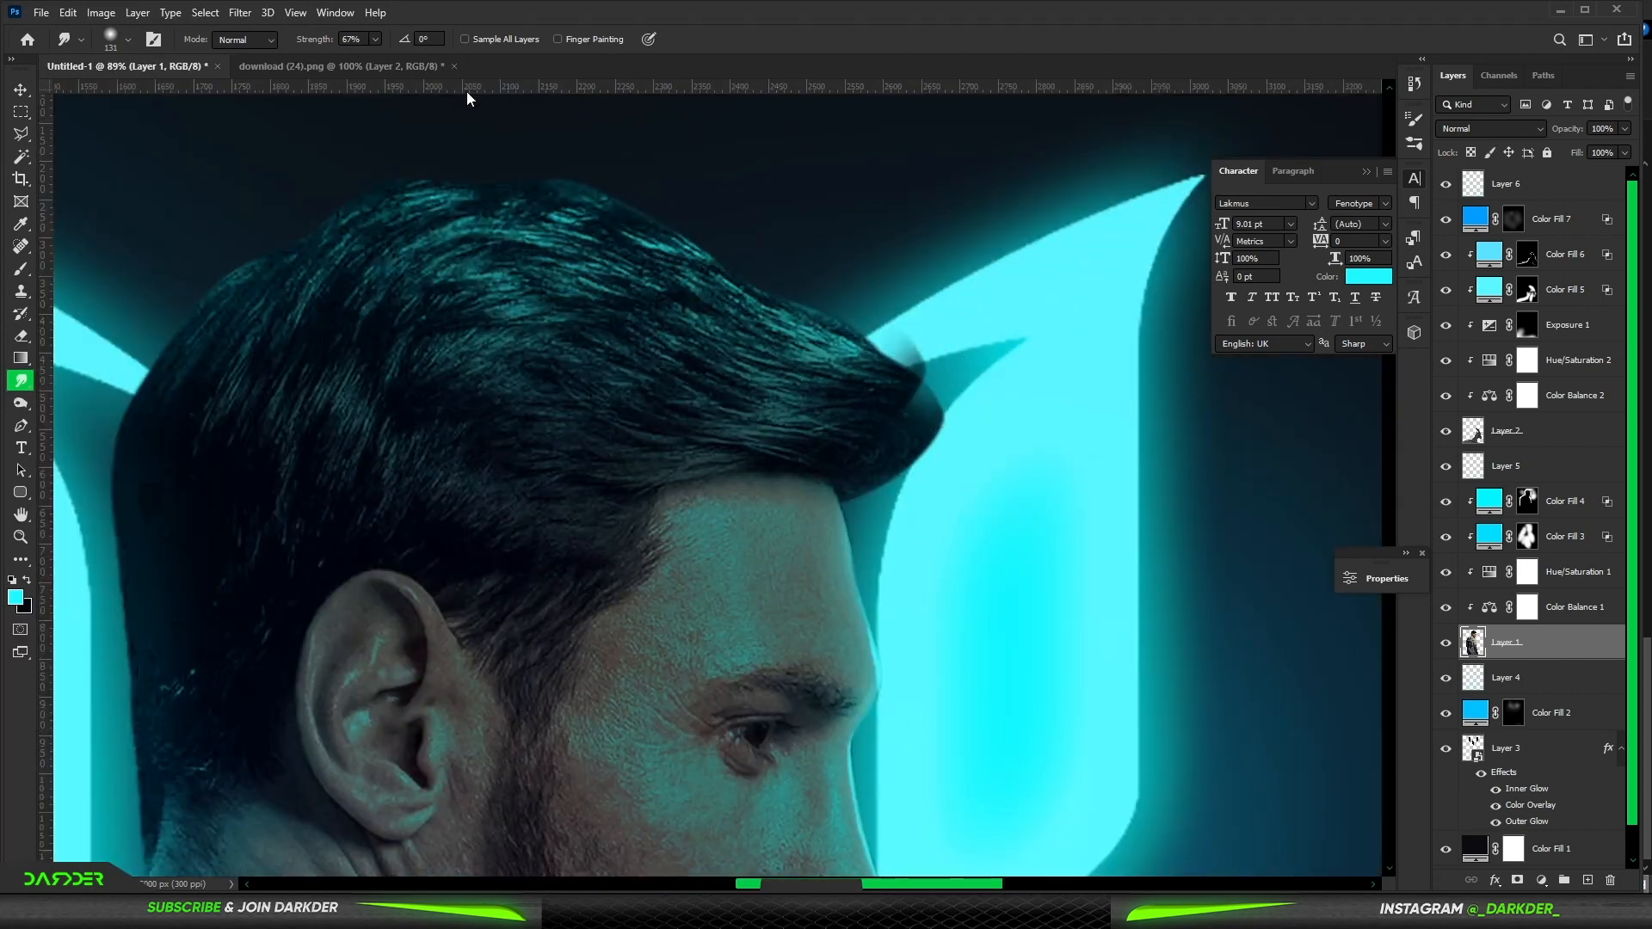
{"action": "scroll", "coordinate": [925, 332], "scroll_direction": "up", "scroll_amount": 4}
{"action": "mouse_move", "coordinate": [951, 454]}
{"action": "left_mouse_down"}
{"action": "mouse_move", "coordinate": [760, 287]}
{"action": "mouse_move", "coordinate": [804, 350]}
{"action": "mouse_move", "coordinate": [544, 170]}
{"action": "mouse_move", "coordinate": [837, 468]}
{"action": "left_mouse_up"}
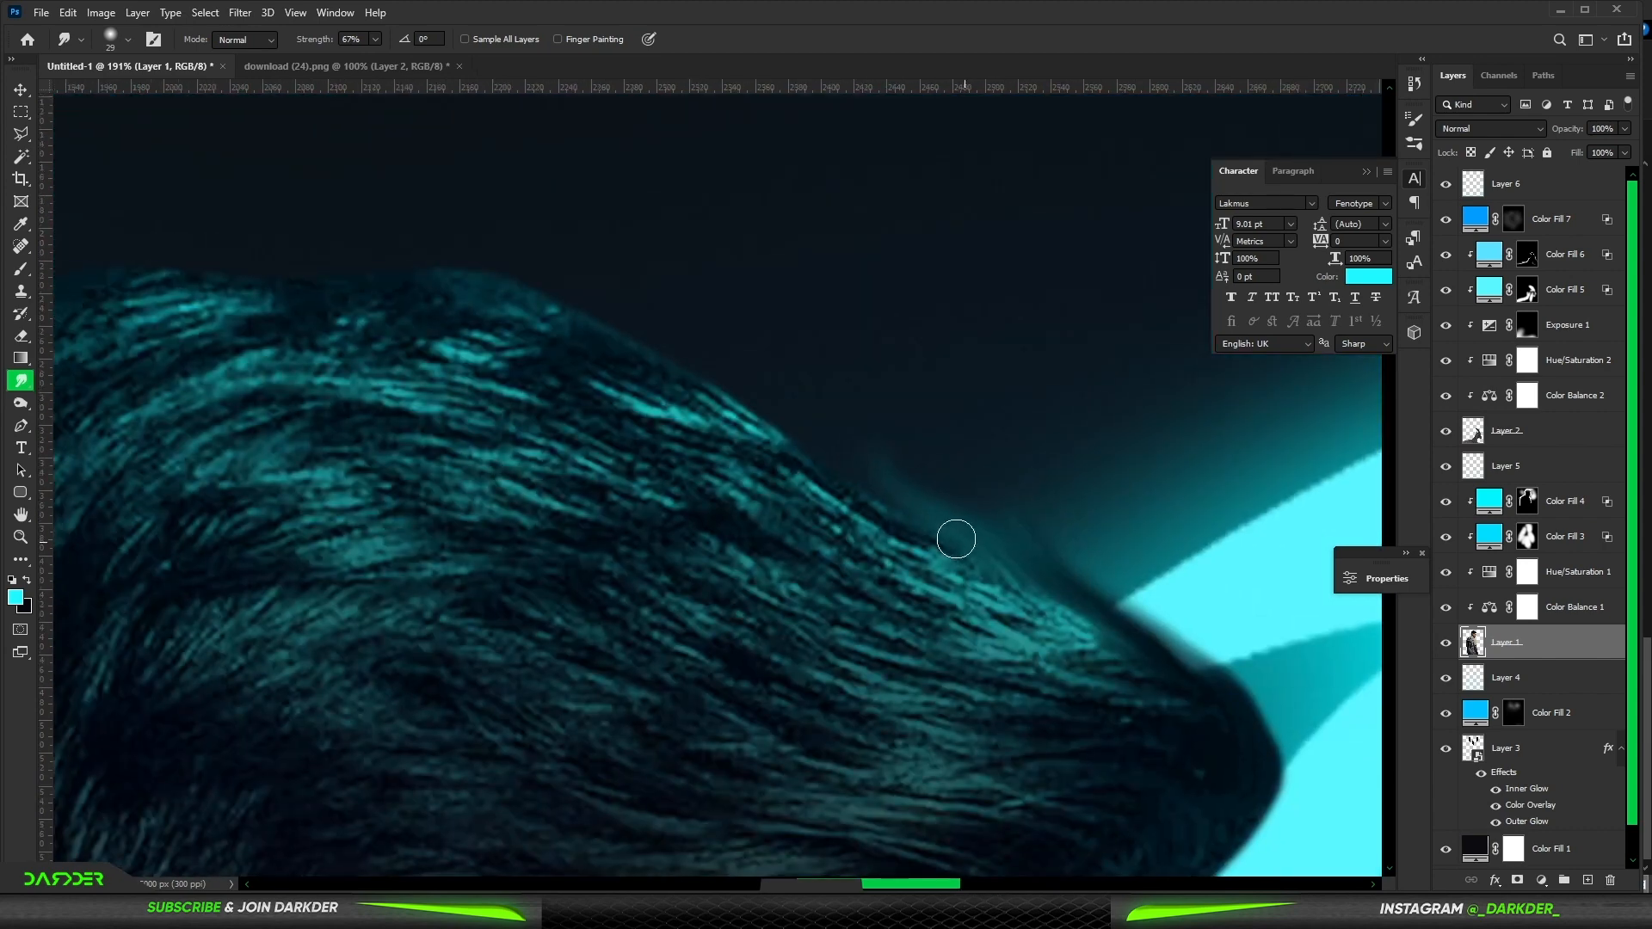
{"action": "left_click_drag", "start_coordinate": [955, 540], "coordinate": [699, 375]}
{"action": "left_click_drag", "start_coordinate": [822, 454], "coordinate": [705, 327]}
{"action": "left_click_drag", "start_coordinate": [736, 413], "coordinate": [583, 298]}
{"action": "left_click_drag", "start_coordinate": [674, 366], "coordinate": [572, 298]}
{"action": "mouse_move", "coordinate": [425, 275]}
{"action": "left_mouse_down"}
{"action": "mouse_move", "coordinate": [914, 410]}
{"action": "mouse_move", "coordinate": [632, 375]}
{"action": "mouse_move", "coordinate": [658, 398]}
{"action": "mouse_move", "coordinate": [488, 400]}
{"action": "left_mouse_up"}
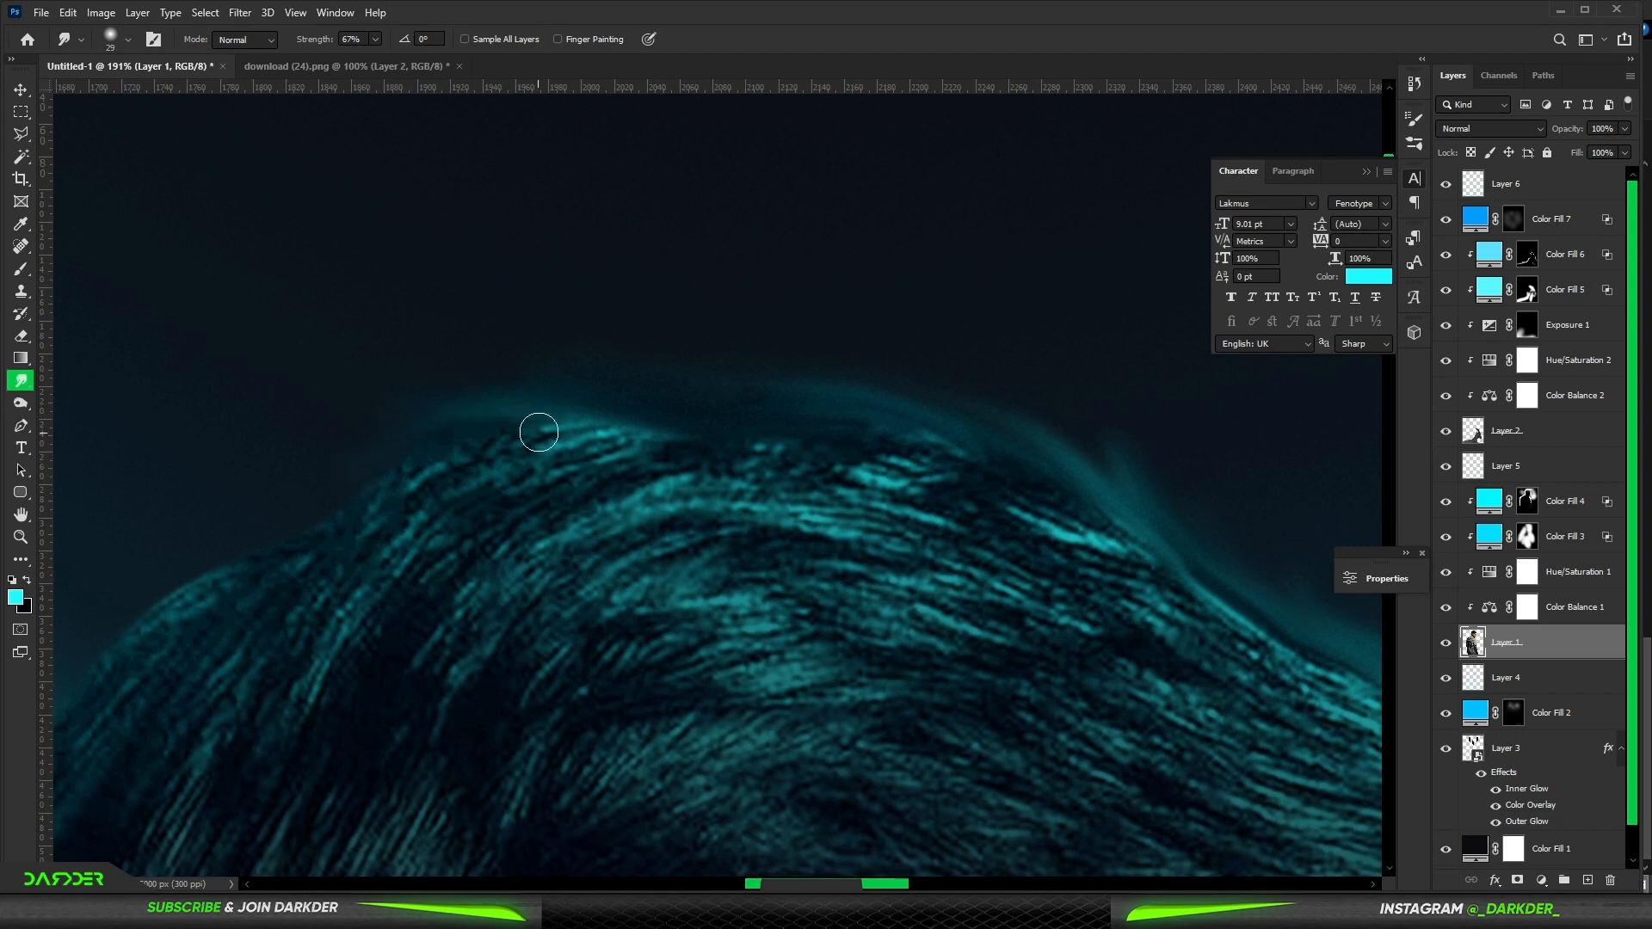
- Continue smudging hair strands outward along the crown of Messi's head
{"action": "left_click_drag", "start_coordinate": [297, 503], "coordinate": [736, 375]}
{"action": "left_click_drag", "start_coordinate": [680, 452], "coordinate": [382, 676]}
{"action": "left_click_drag", "start_coordinate": [407, 600], "coordinate": [512, 422]}
{"action": "mouse_move", "coordinate": [536, 504]}
{"action": "left_mouse_down"}
{"action": "mouse_move", "coordinate": [483, 560]}
{"action": "mouse_move", "coordinate": [486, 581]}
{"action": "left_mouse_up"}
{"action": "mouse_move", "coordinate": [485, 645]}
{"action": "left_mouse_down"}
{"action": "mouse_move", "coordinate": [602, 380]}
{"action": "mouse_move", "coordinate": [576, 438]}
{"action": "mouse_move", "coordinate": [601, 828]}
{"action": "mouse_move", "coordinate": [608, 430]}
{"action": "left_mouse_up"}
{"action": "left_click_drag", "start_coordinate": [610, 507], "coordinate": [623, 642]}
{"action": "left_click_drag", "start_coordinate": [616, 417], "coordinate": [644, 847]}
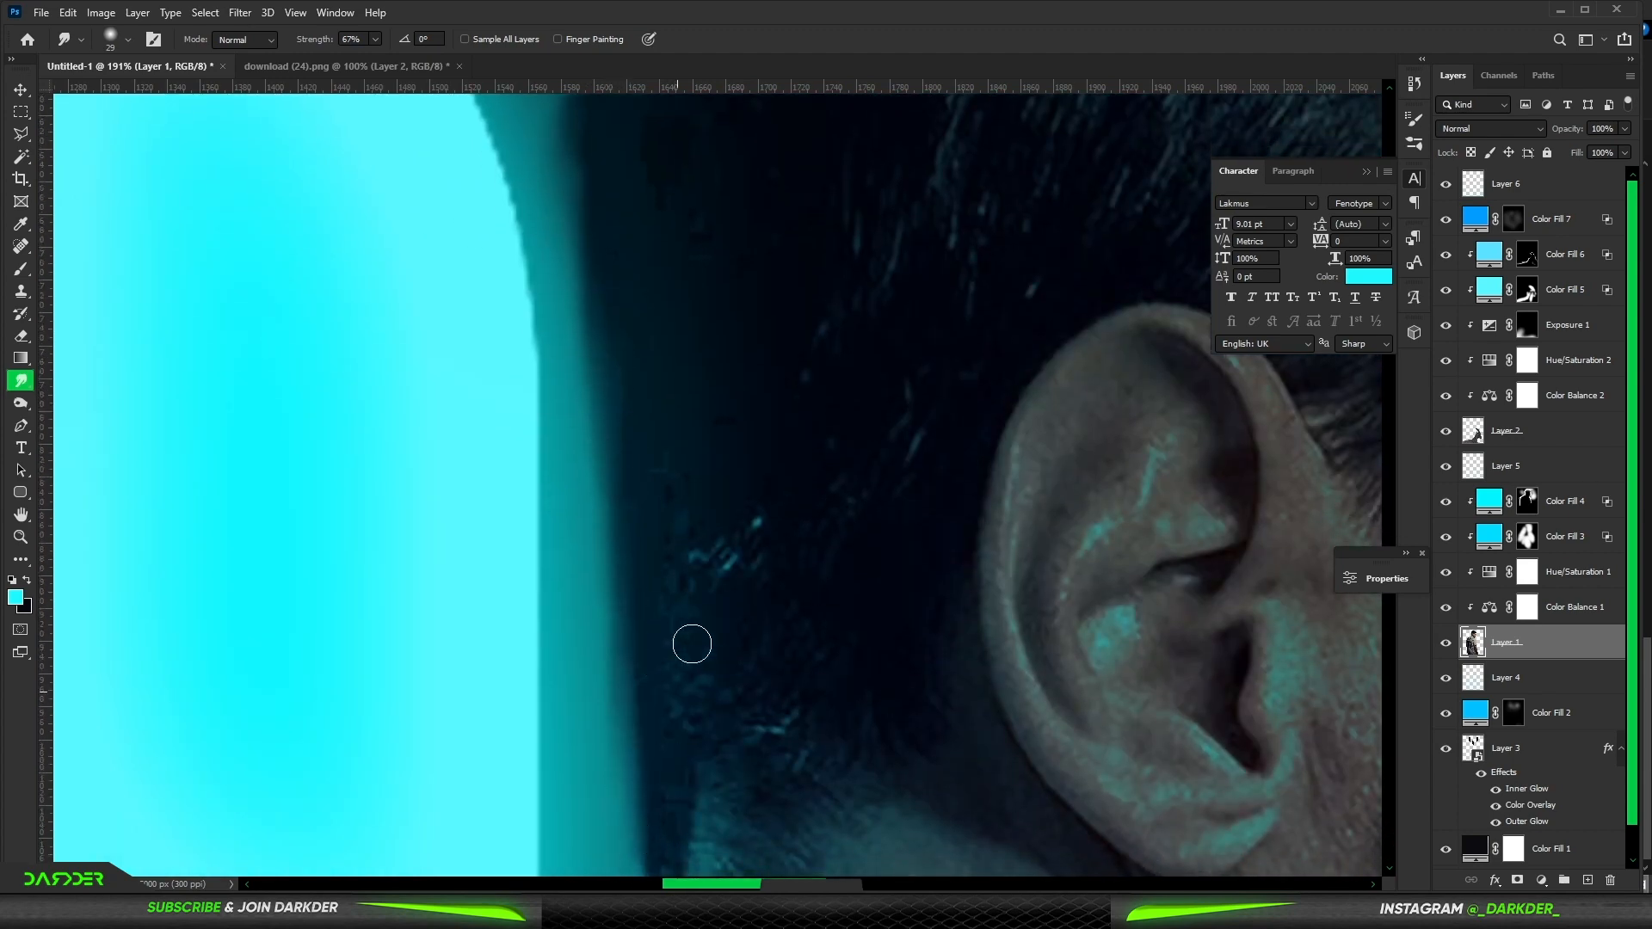
- Smudge hair tufts at the back of Messi's head into the logo glow, undoing two strokes and redoing them
{"action": "scroll", "coordinate": [698, 620], "scroll_direction": "down", "scroll_amount": 10}
{"action": "scroll", "coordinate": [949, 522], "scroll_direction": "up", "scroll_amount": 4}
{"action": "scroll", "coordinate": [949, 520], "scroll_direction": "up", "scroll_amount": 6}
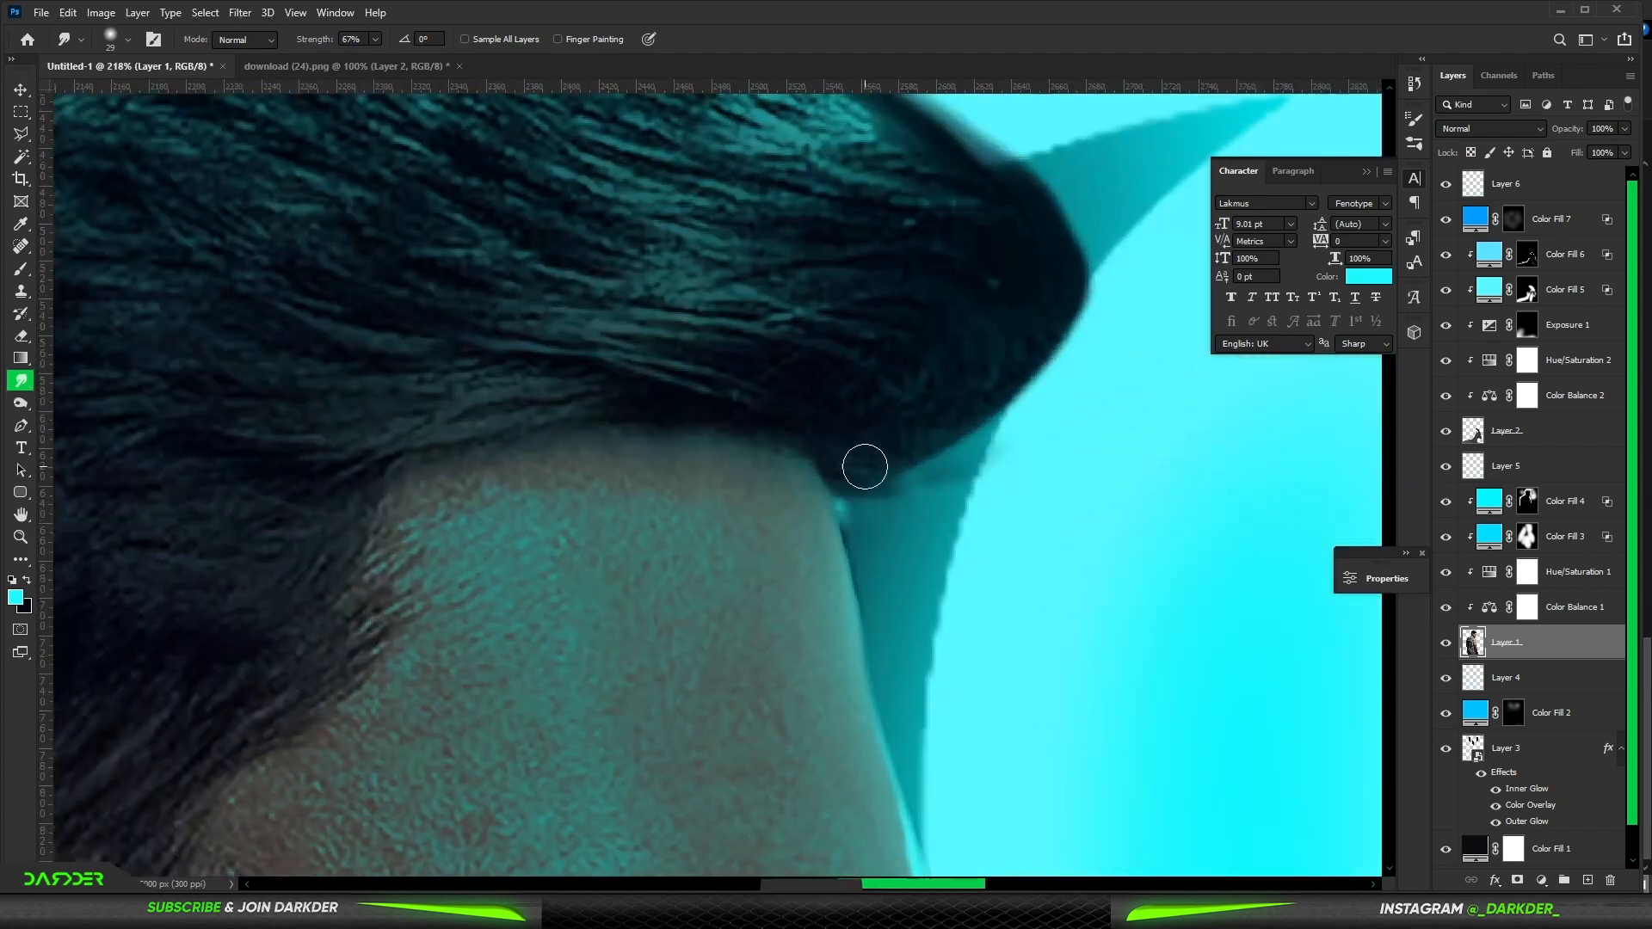
{"action": "mouse_move", "coordinate": [972, 432]}
{"action": "left_mouse_down"}
{"action": "mouse_move", "coordinate": [1017, 379]}
{"action": "mouse_move", "coordinate": [1056, 231]}
{"action": "mouse_move", "coordinate": [1032, 161]}
{"action": "mouse_move", "coordinate": [946, 120]}
{"action": "left_mouse_up"}
{"action": "right_click", "coordinate": [921, 443]}
{"action": "left_click_drag", "start_coordinate": [895, 456], "coordinate": [955, 480]}
{"action": "mouse_move", "coordinate": [886, 452]}
{"action": "left_mouse_down"}
{"action": "mouse_move", "coordinate": [1060, 433]}
{"action": "mouse_move", "coordinate": [1074, 383]}
{"action": "left_mouse_up"}
{"action": "key", "text": "ctrl+z"}
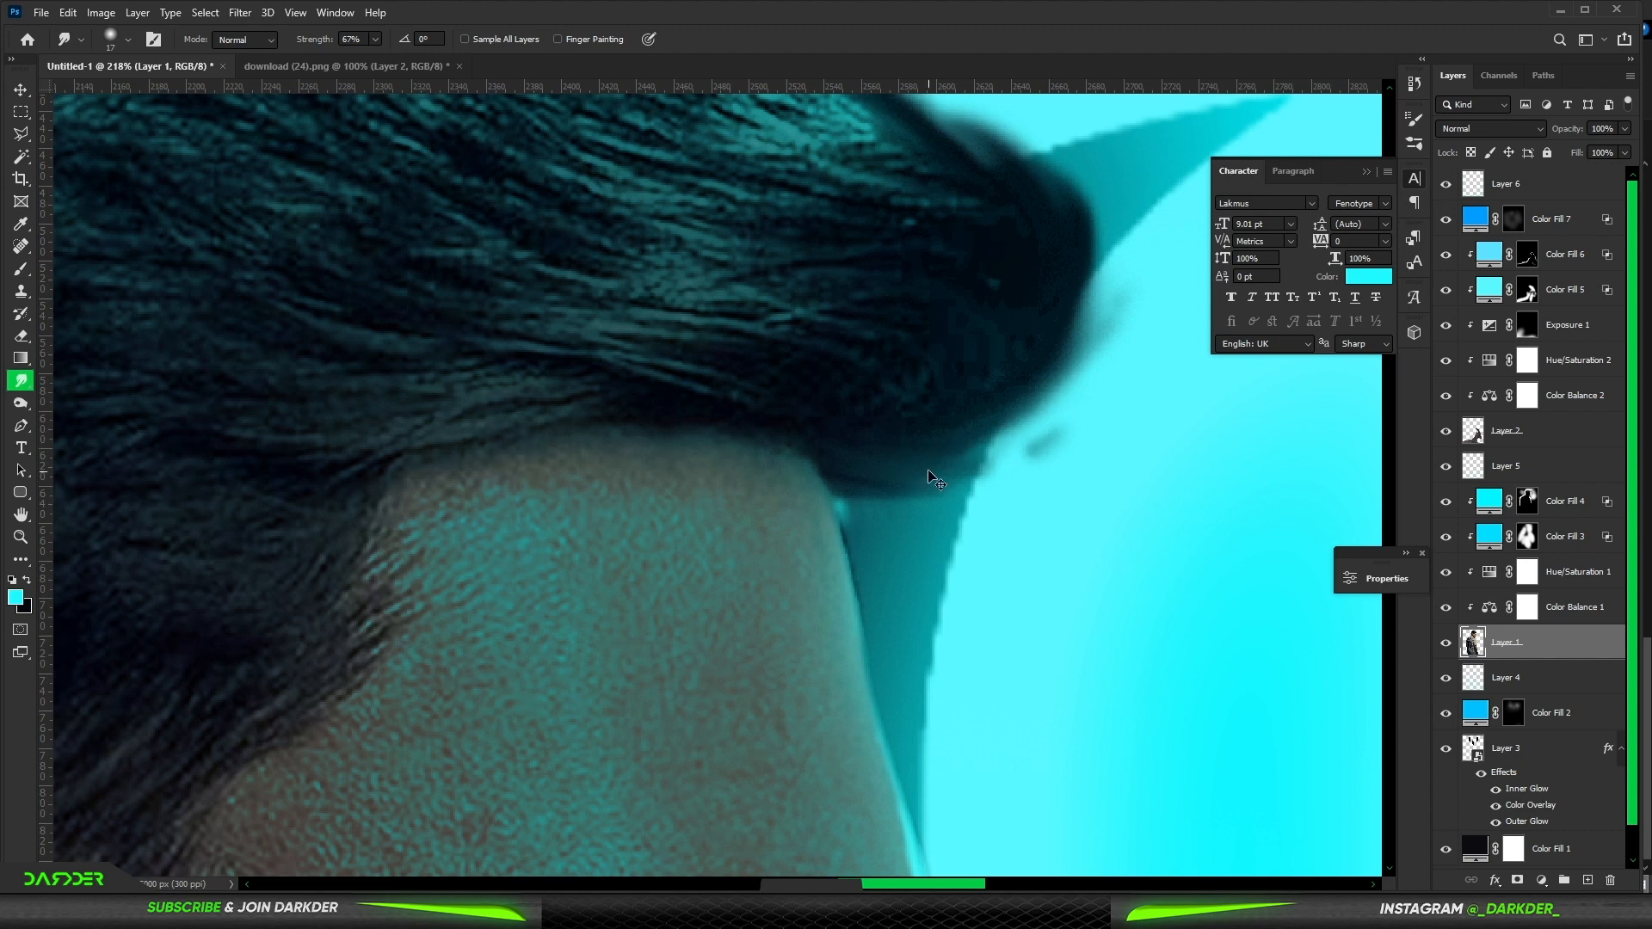
{"action": "key", "text": "ctrl+z"}
{"action": "mouse_move", "coordinate": [928, 472]}
{"action": "left_mouse_down"}
{"action": "mouse_move", "coordinate": [1048, 432]}
{"action": "mouse_move", "coordinate": [1101, 274]}
{"action": "left_mouse_up"}
{"action": "mouse_move", "coordinate": [1042, 324]}
{"action": "left_mouse_down"}
{"action": "mouse_move", "coordinate": [1059, 150]}
{"action": "mouse_move", "coordinate": [1073, 182]}
{"action": "mouse_move", "coordinate": [1023, 181]}
{"action": "mouse_move", "coordinate": [1074, 151]}
{"action": "left_mouse_up"}
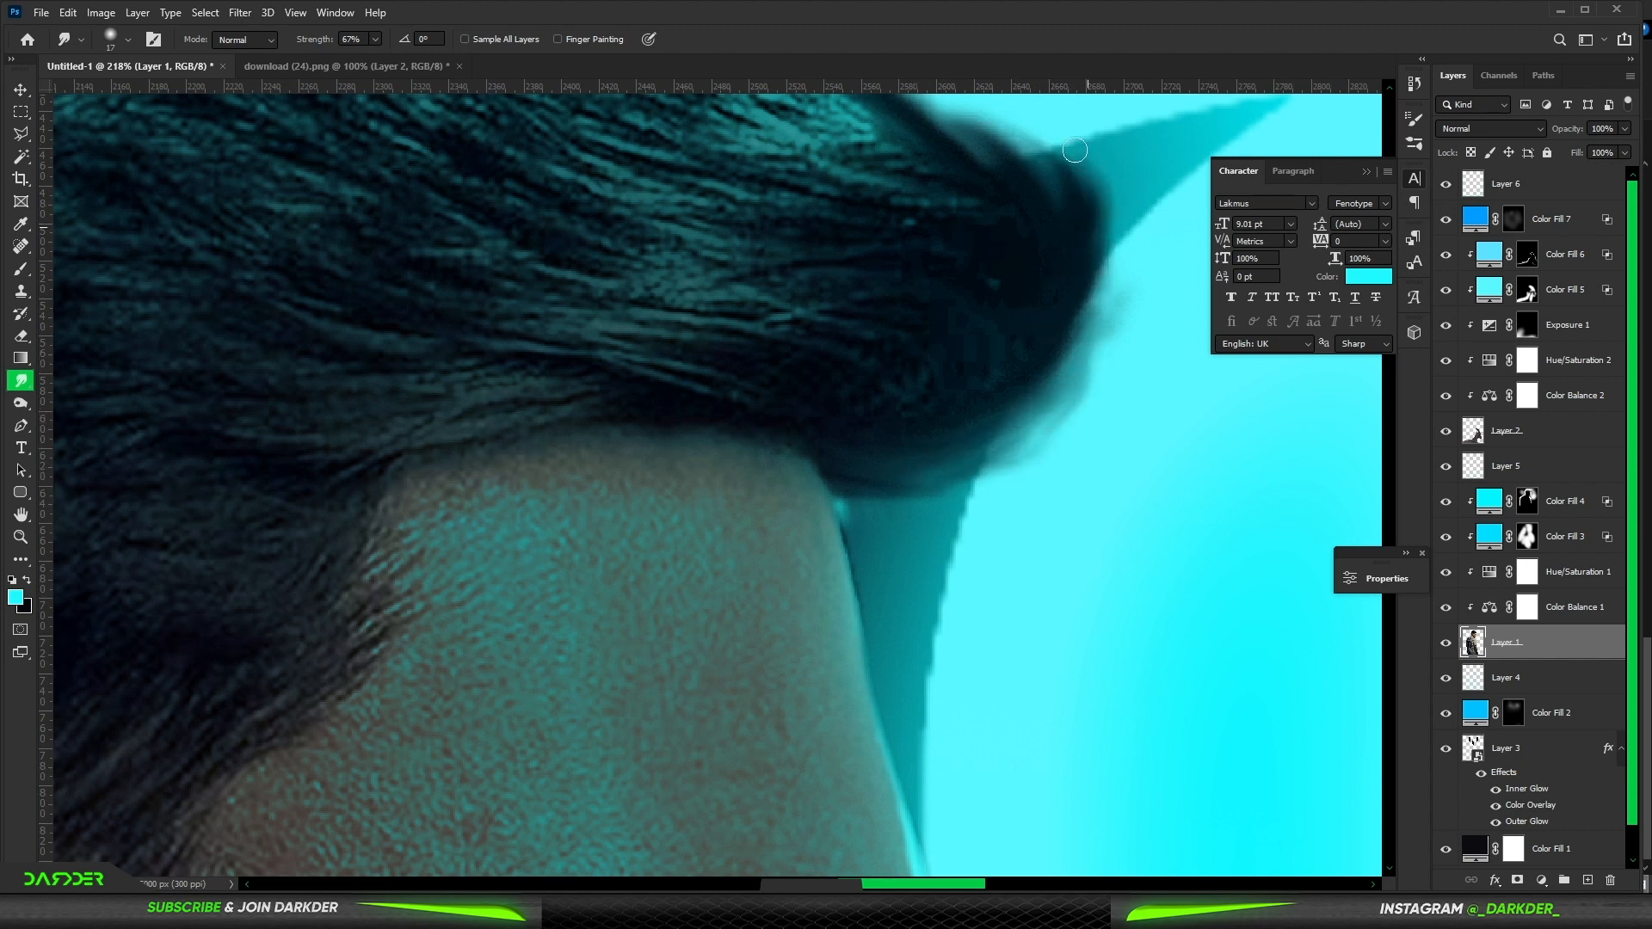
{"action": "scroll", "coordinate": [947, 478], "scroll_direction": "up", "scroll_amount": 4}
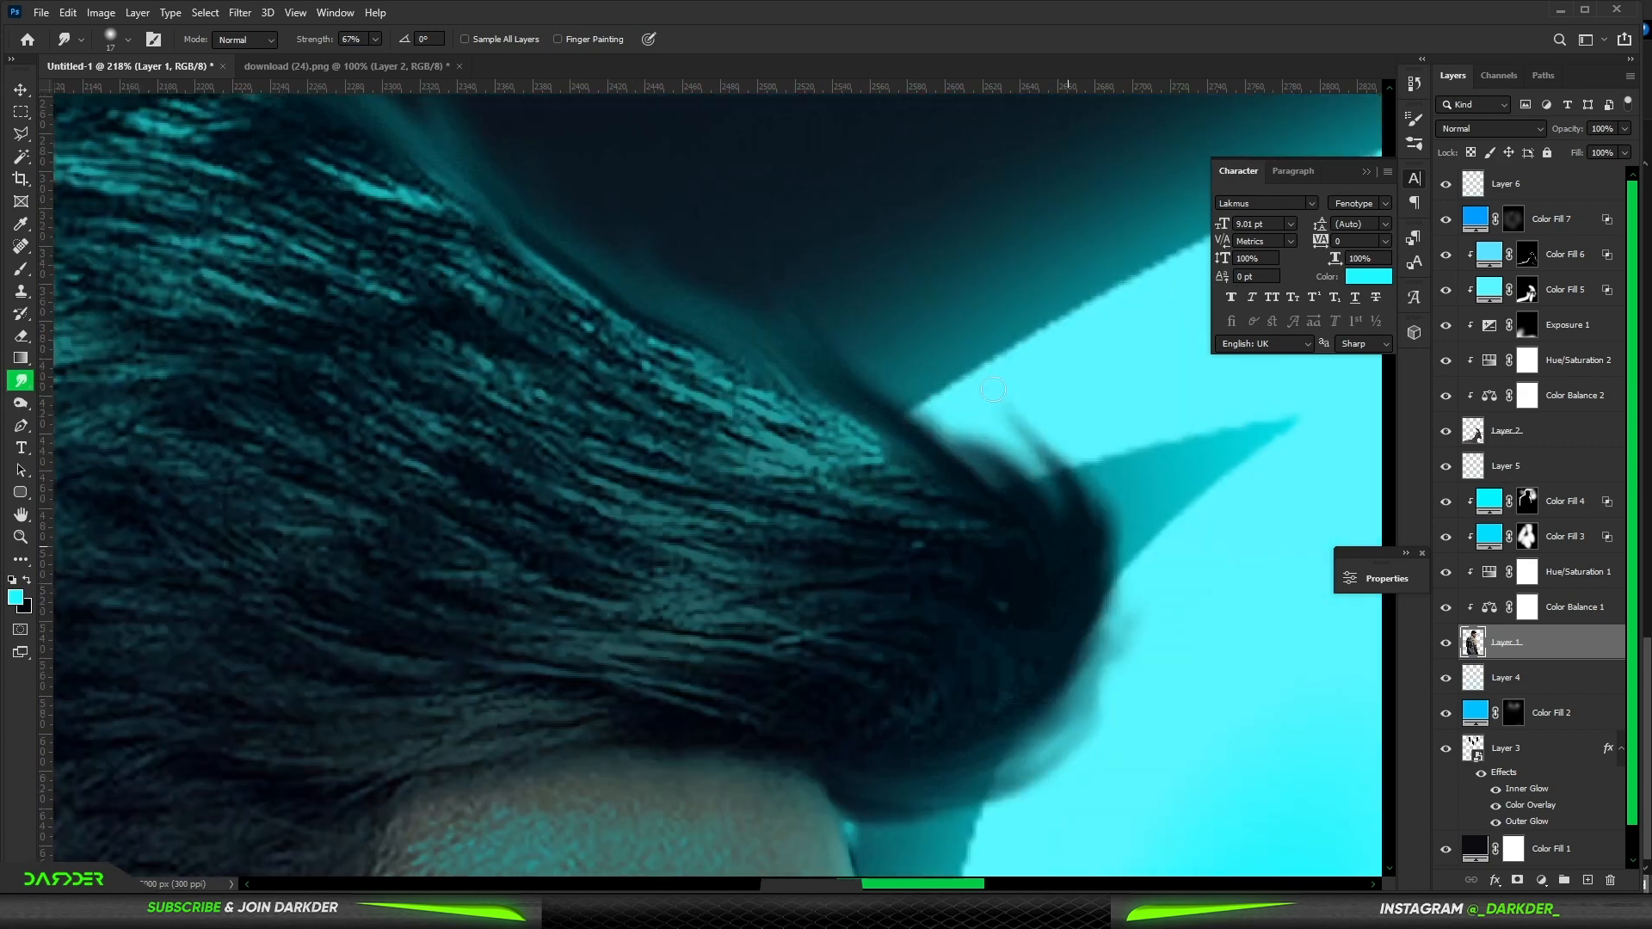
{"action": "left_click_drag", "start_coordinate": [1020, 490], "coordinate": [923, 389]}
{"action": "mouse_move", "coordinate": [1088, 540]}
{"action": "left_mouse_down"}
{"action": "mouse_move", "coordinate": [1084, 657]}
{"action": "mouse_move", "coordinate": [1103, 442]}
{"action": "mouse_move", "coordinate": [1127, 556]}
{"action": "mouse_move", "coordinate": [1108, 628]}
{"action": "mouse_move", "coordinate": [1079, 466]}
{"action": "mouse_move", "coordinate": [1058, 774]}
{"action": "mouse_move", "coordinate": [1134, 528]}
{"action": "left_mouse_up"}
{"action": "left_click_drag", "start_coordinate": [1070, 448], "coordinate": [1008, 387]}
{"action": "scroll", "coordinate": [912, 465], "scroll_direction": "down", "scroll_amount": 16}
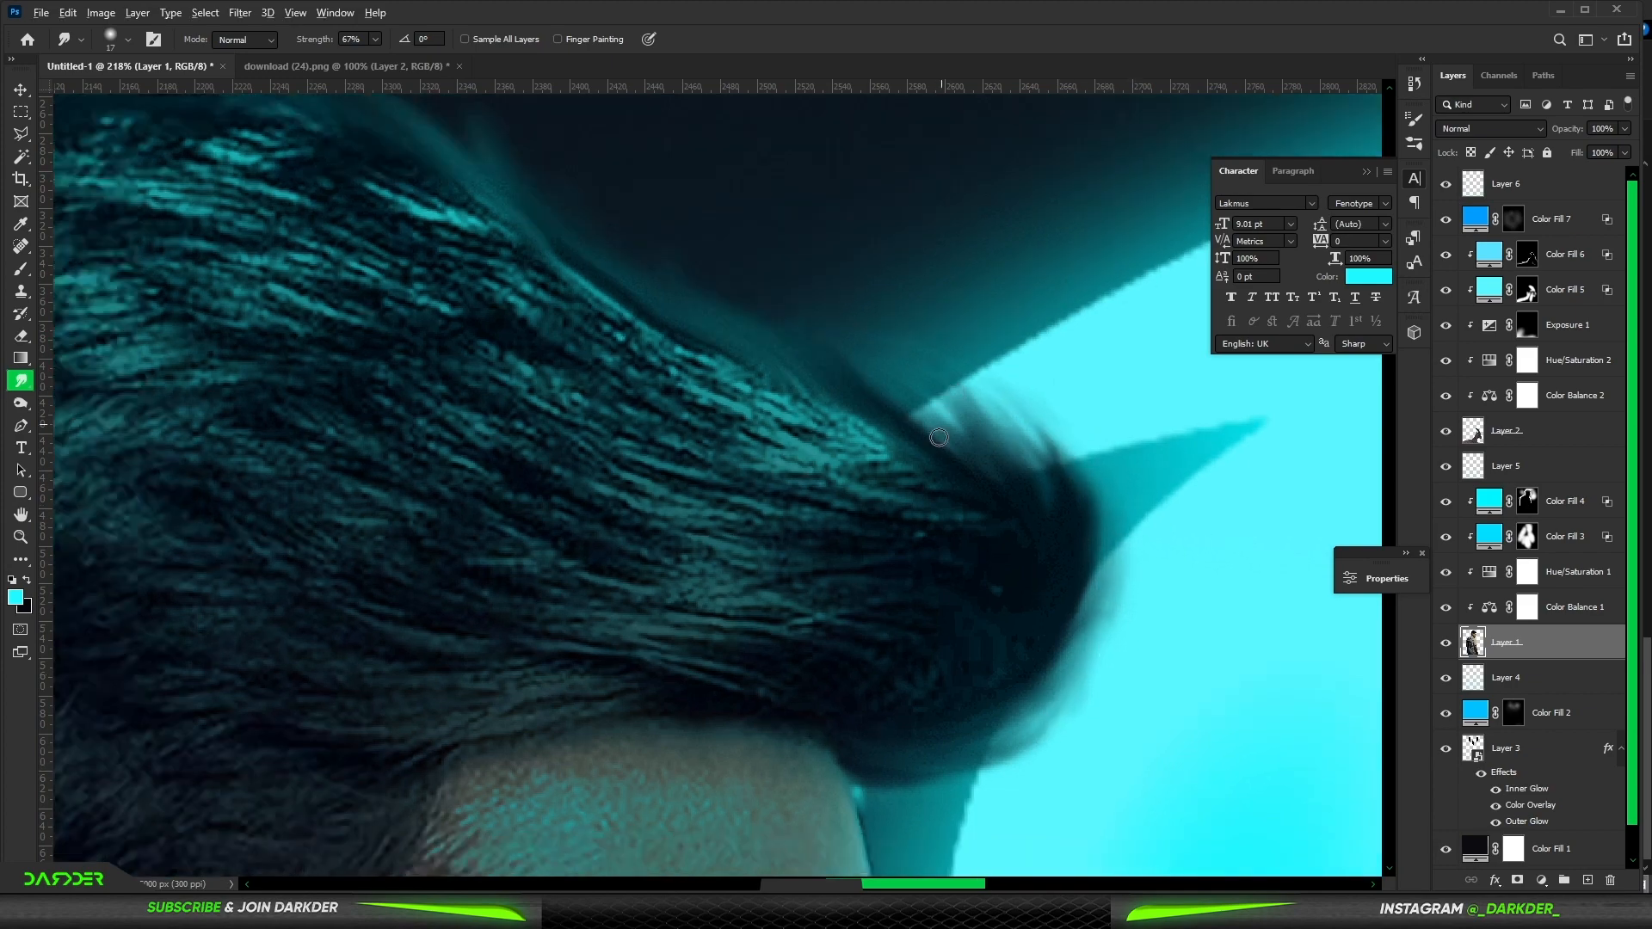
{"action": "scroll", "coordinate": [810, 584], "scroll_direction": "up", "scroll_amount": 16}
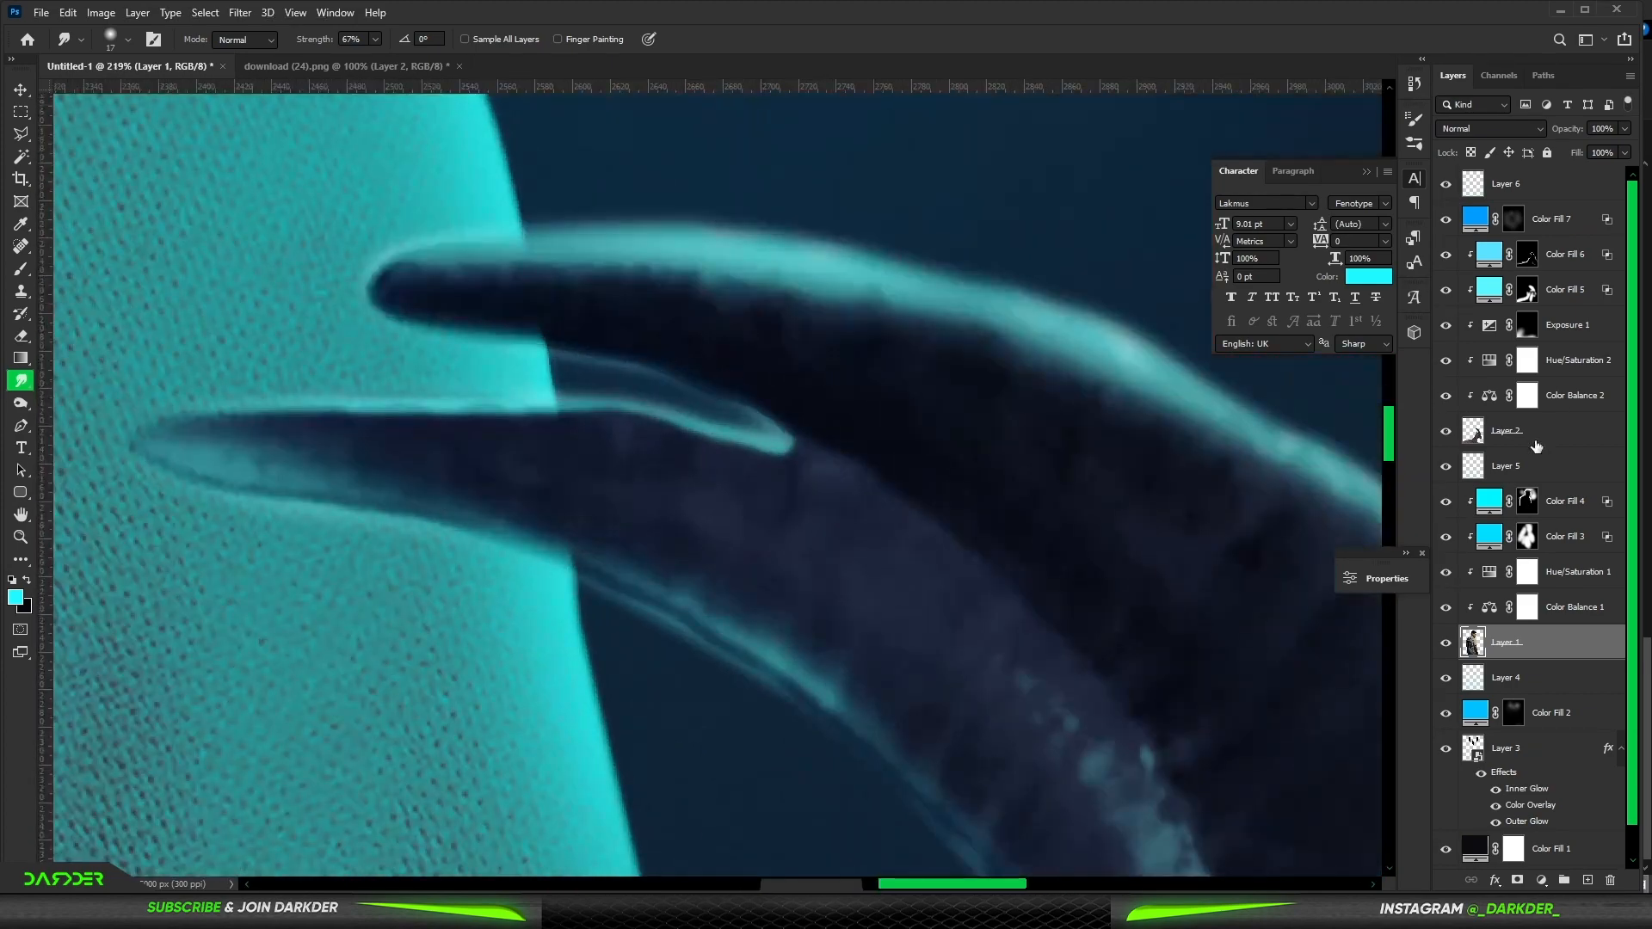
- Select the ibex layer and smudge the cyan rim glow along the horn edges
{"action": "left_click", "coordinate": [733, 437], "text": "ctrl"}
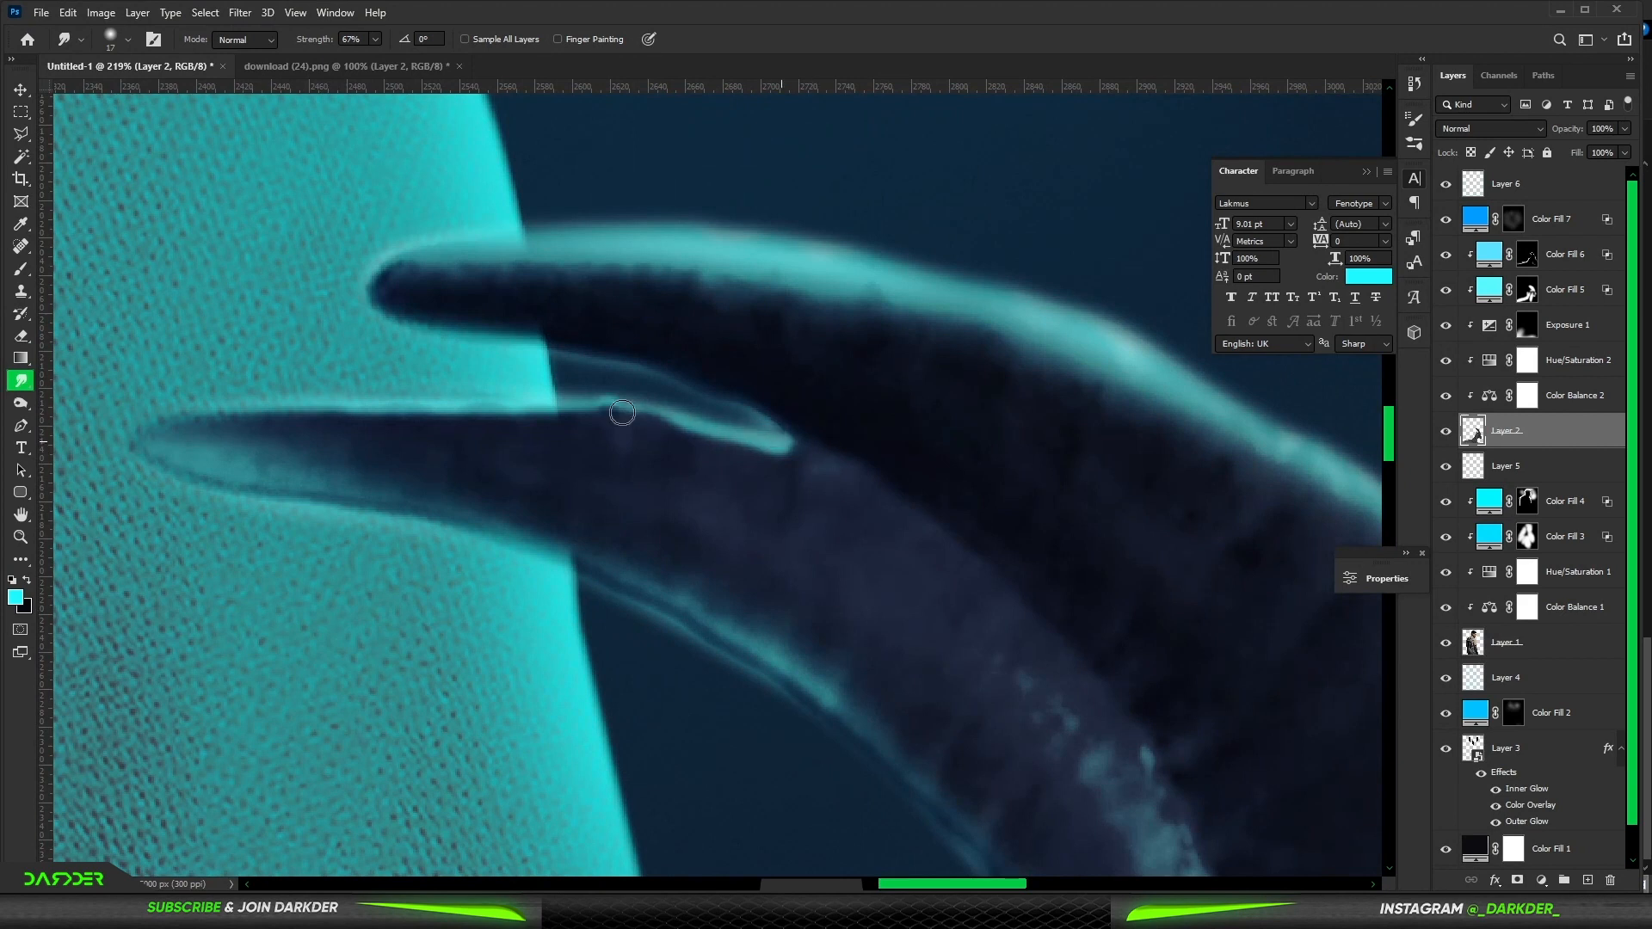
{"action": "left_click_drag", "start_coordinate": [622, 413], "coordinate": [575, 399]}
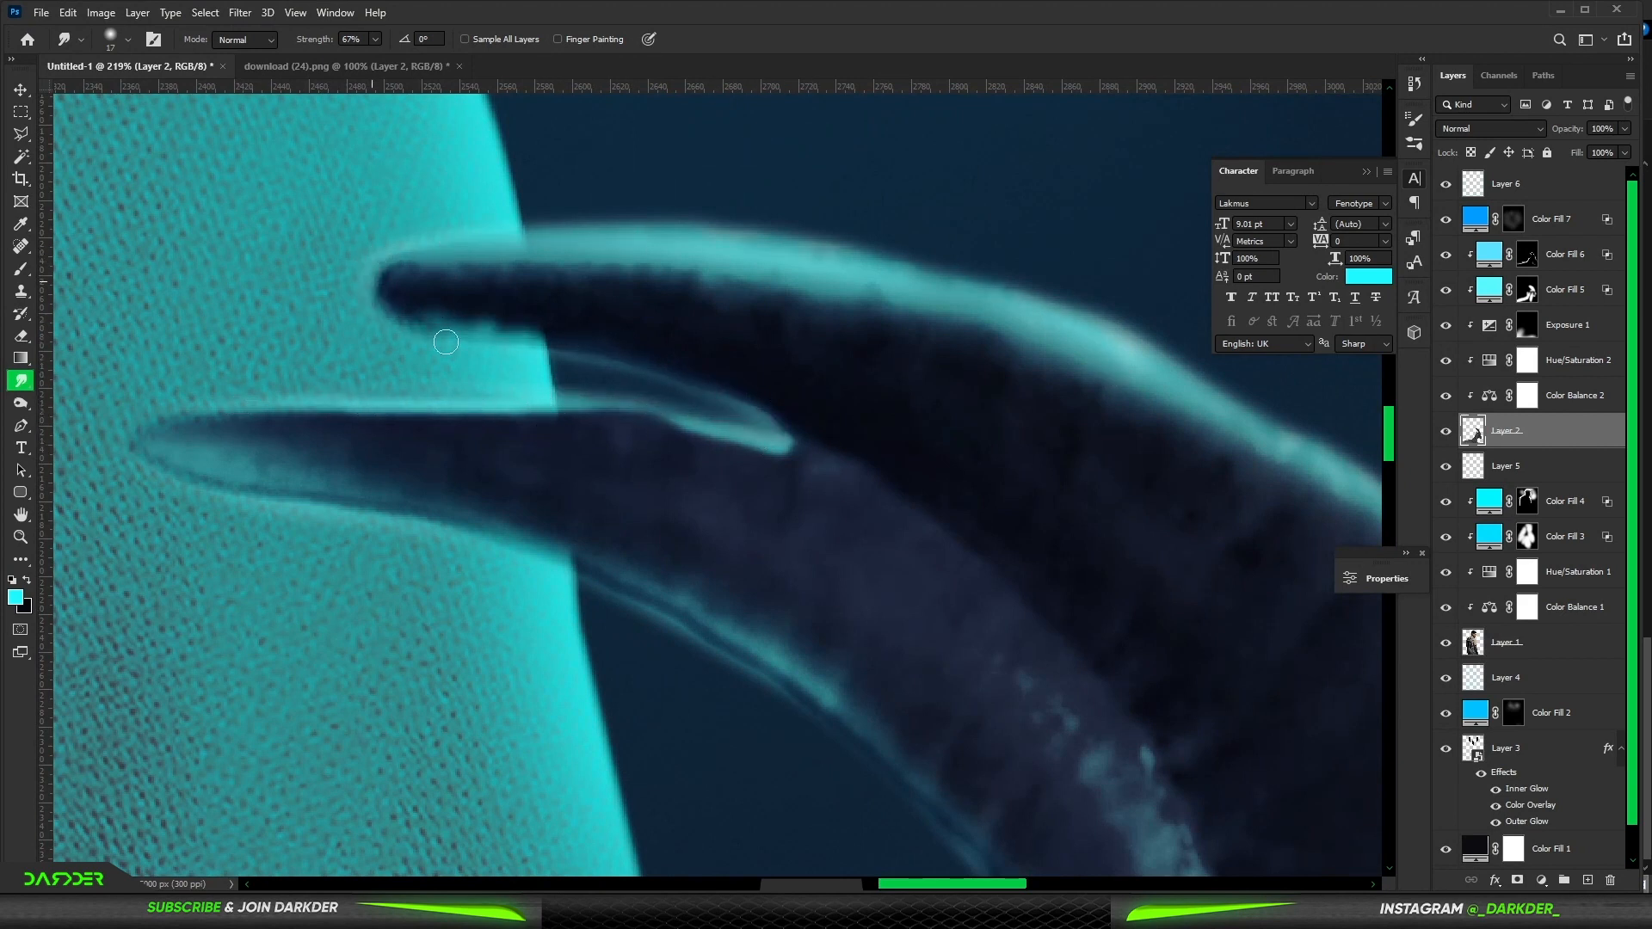
{"action": "mouse_move", "coordinate": [801, 702]}
{"action": "left_mouse_down"}
{"action": "mouse_move", "coordinate": [650, 593]}
{"action": "mouse_move", "coordinate": [726, 679]}
{"action": "mouse_move", "coordinate": [588, 573]}
{"action": "mouse_move", "coordinate": [905, 782]}
{"action": "left_mouse_up"}
{"action": "left_click_drag", "start_coordinate": [813, 539], "coordinate": [763, 330]}
{"action": "left_click_drag", "start_coordinate": [744, 473], "coordinate": [855, 625]}
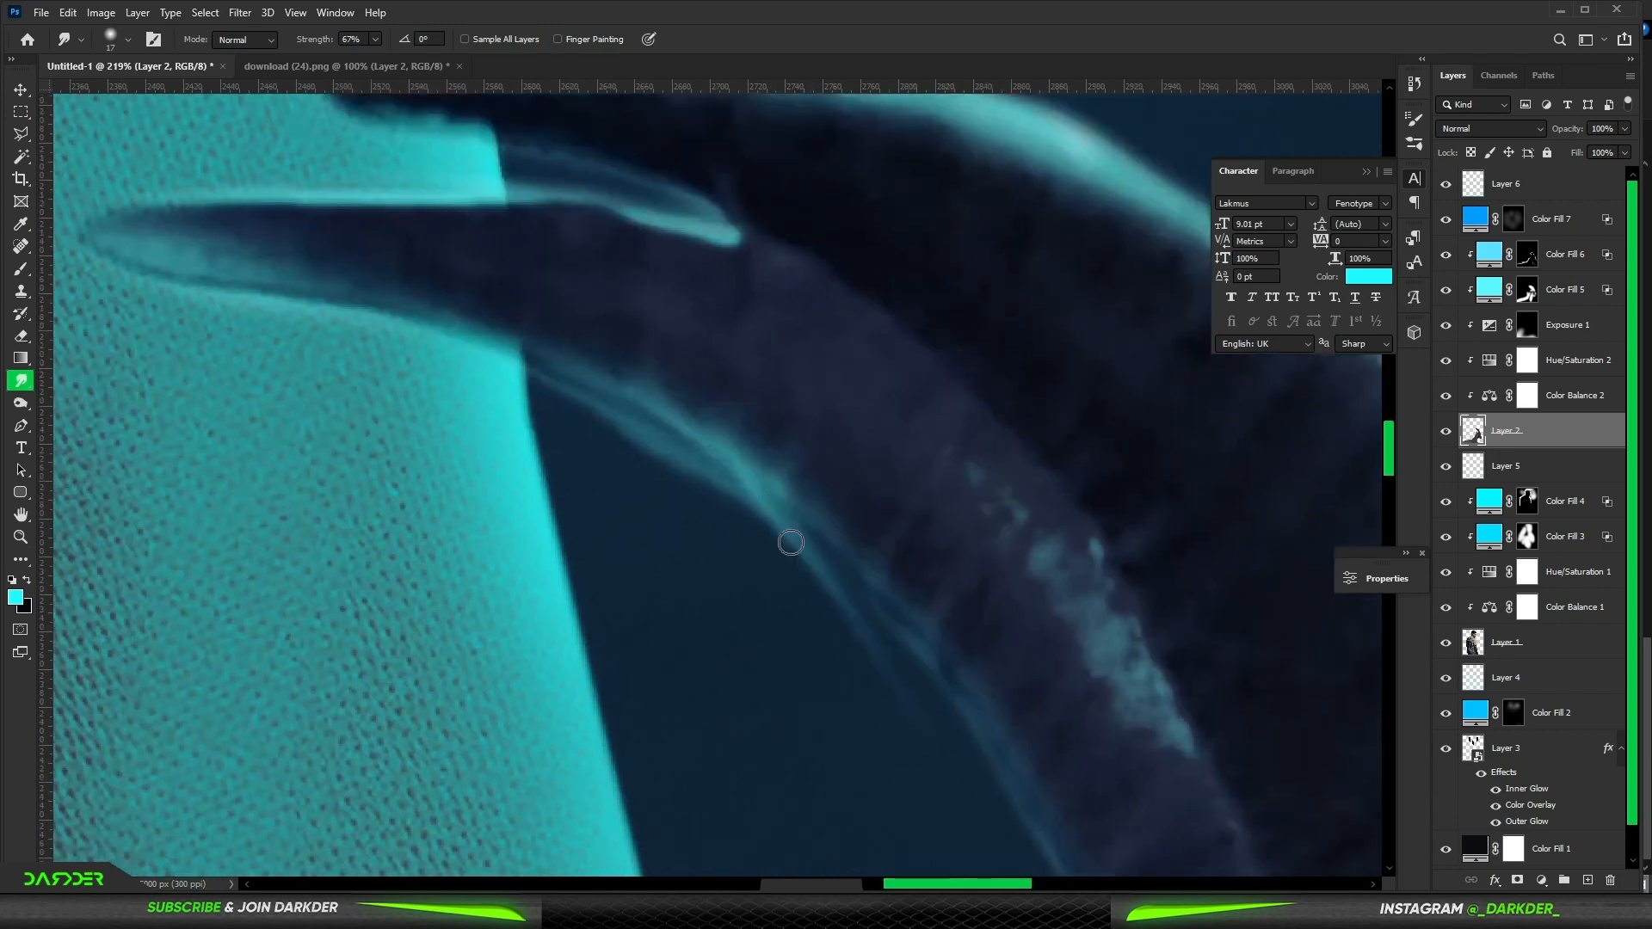
{"action": "left_click_drag", "start_coordinate": [789, 542], "coordinate": [1041, 839]}
{"action": "left_click_drag", "start_coordinate": [882, 592], "coordinate": [941, 685]}
{"action": "left_click_drag", "start_coordinate": [1035, 717], "coordinate": [818, 174]}
{"action": "left_click_drag", "start_coordinate": [867, 366], "coordinate": [926, 540]}
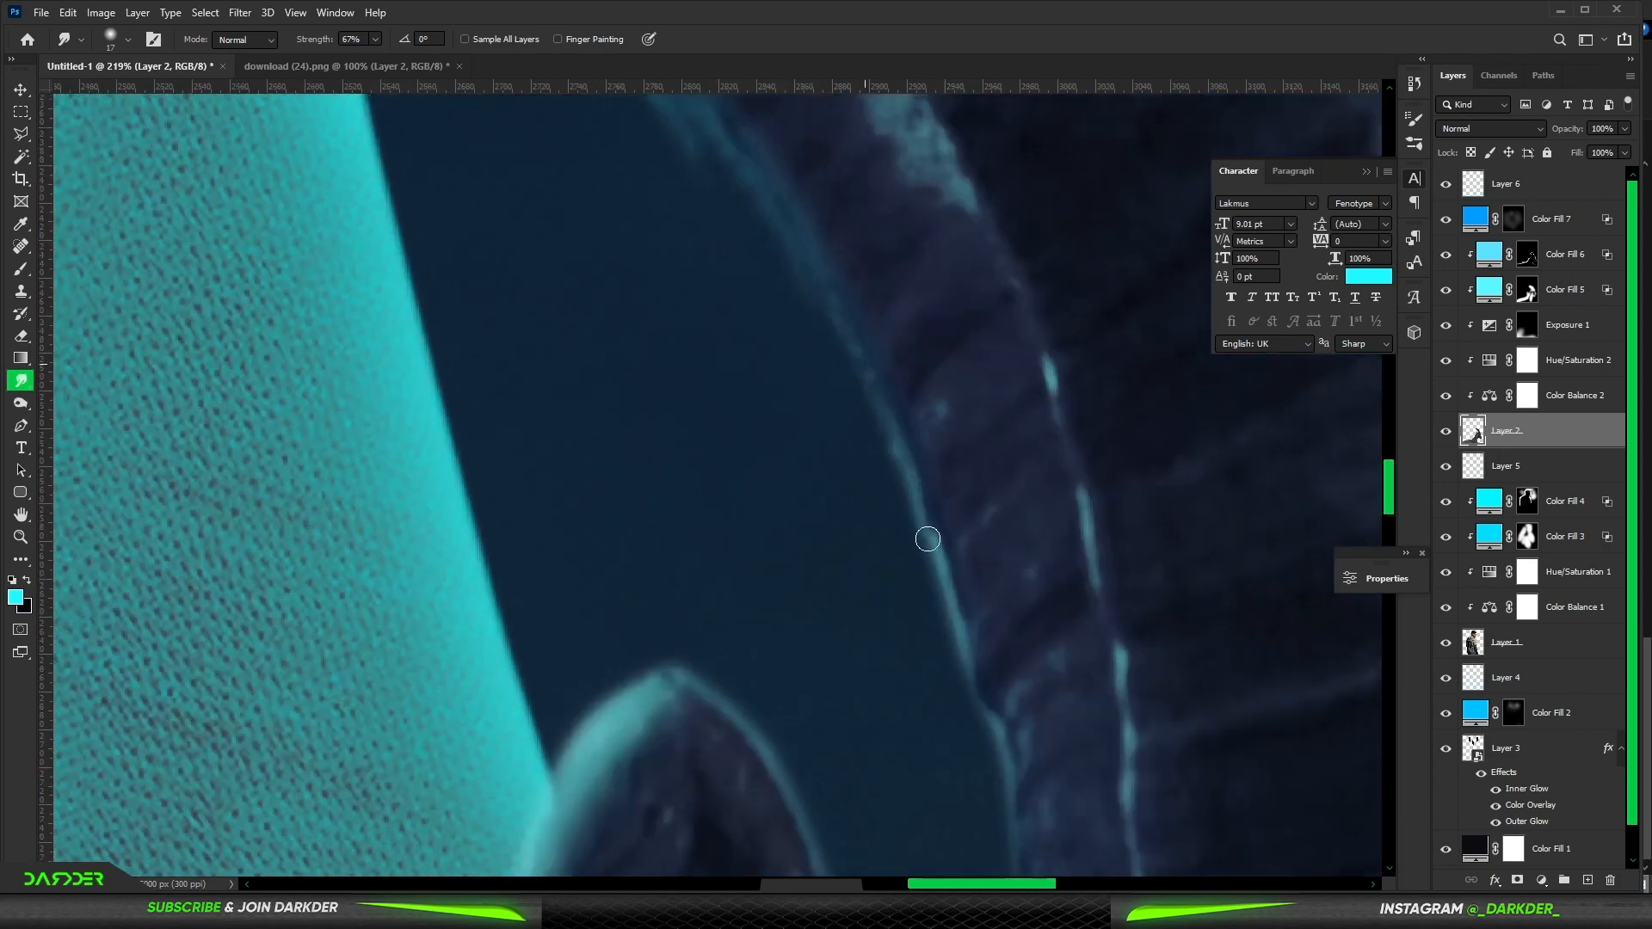
{"action": "left_click_drag", "start_coordinate": [913, 469], "coordinate": [937, 597]}
{"action": "mouse_move", "coordinate": [919, 520]}
{"action": "left_mouse_down"}
{"action": "mouse_move", "coordinate": [989, 771]}
{"action": "mouse_move", "coordinate": [970, 417]}
{"action": "left_mouse_up"}
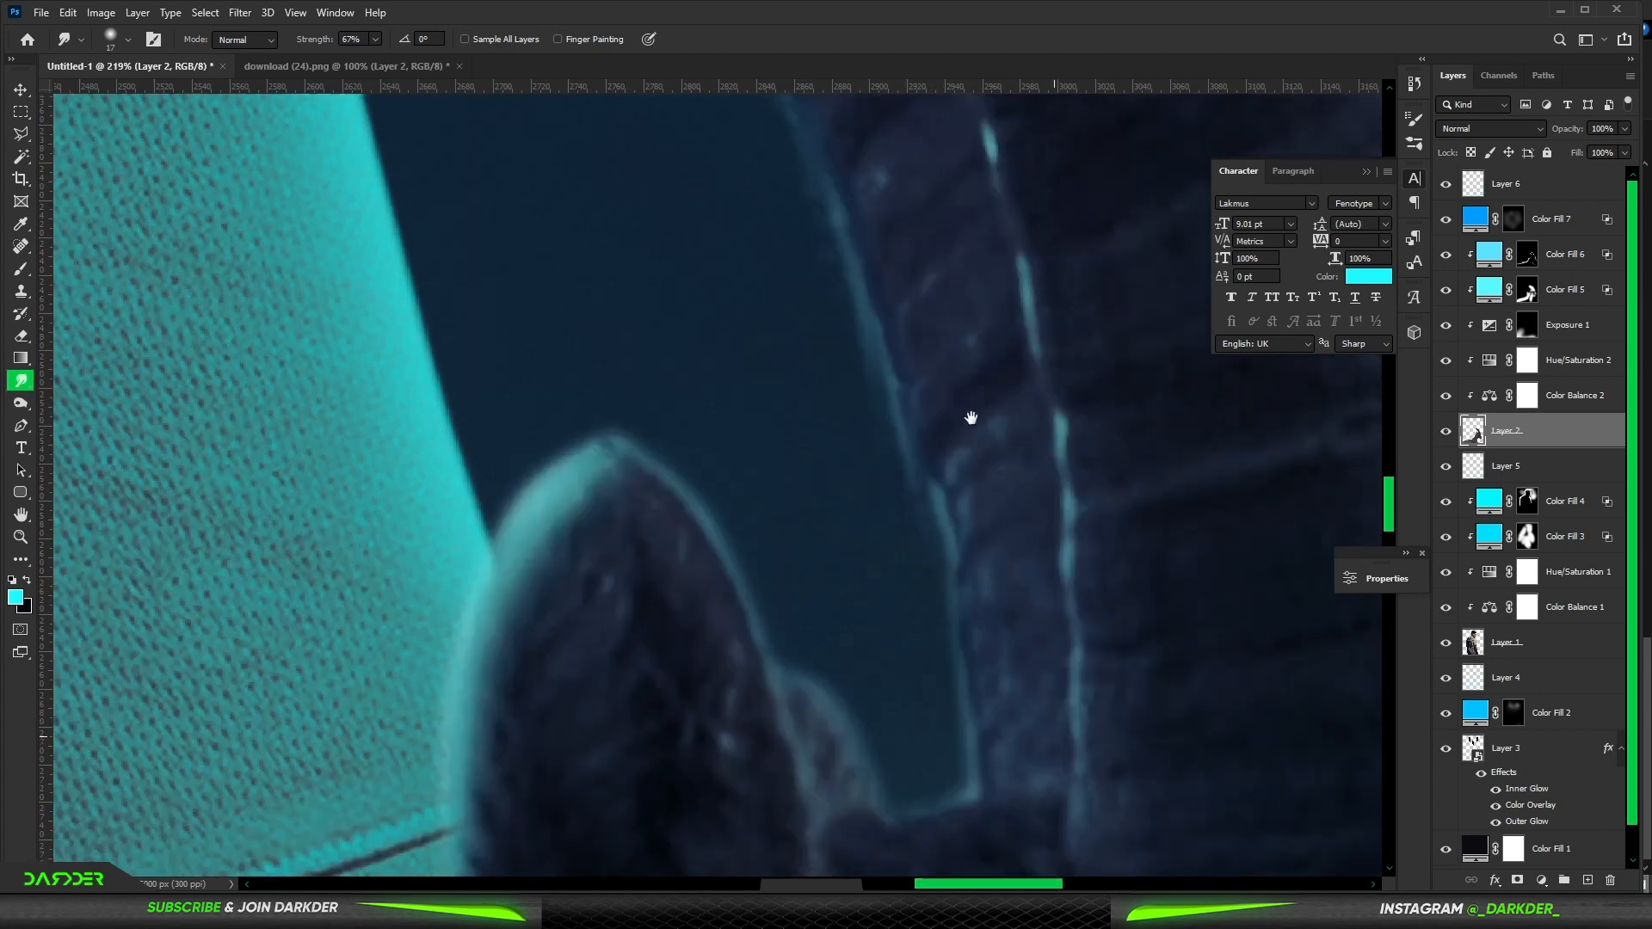
{"action": "mouse_move", "coordinate": [759, 551]}
{"action": "left_mouse_down"}
{"action": "mouse_move", "coordinate": [619, 337]}
{"action": "mouse_move", "coordinate": [505, 395]}
{"action": "mouse_move", "coordinate": [637, 369]}
{"action": "mouse_move", "coordinate": [697, 419]}
{"action": "left_mouse_up"}
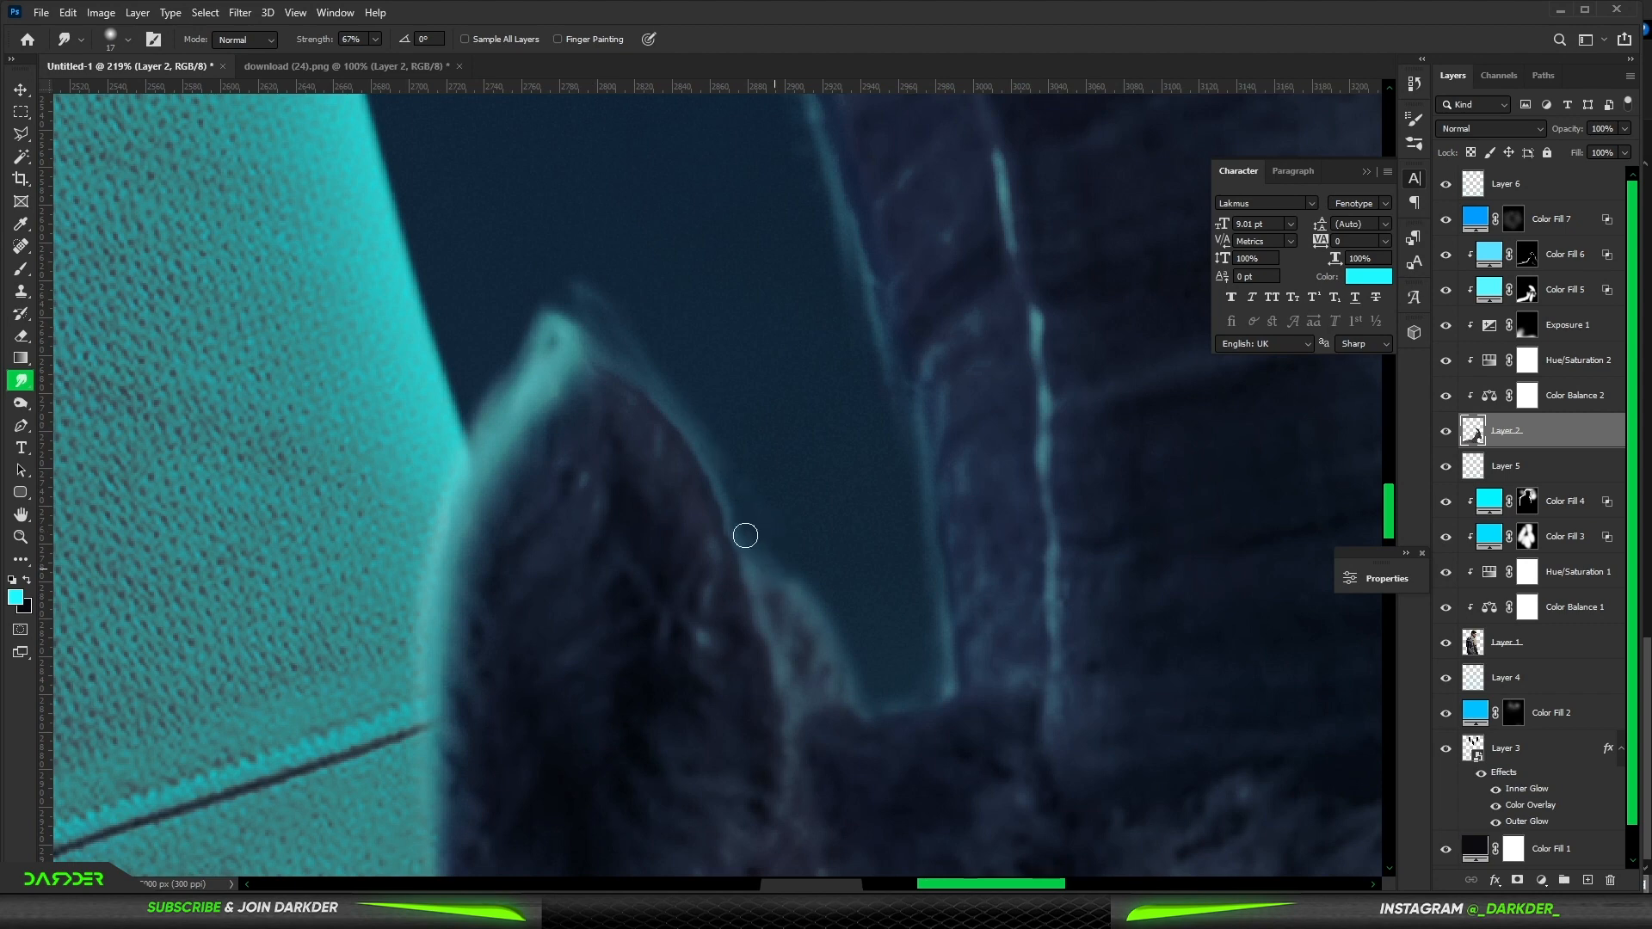
- Smudge the glowing outer edge of the ibex's horn with a smaller brush
{"action": "scroll", "coordinate": [852, 498], "scroll_direction": "down", "scroll_amount": 5}
{"action": "scroll", "coordinate": [996, 361], "scroll_direction": "up", "scroll_amount": 4}
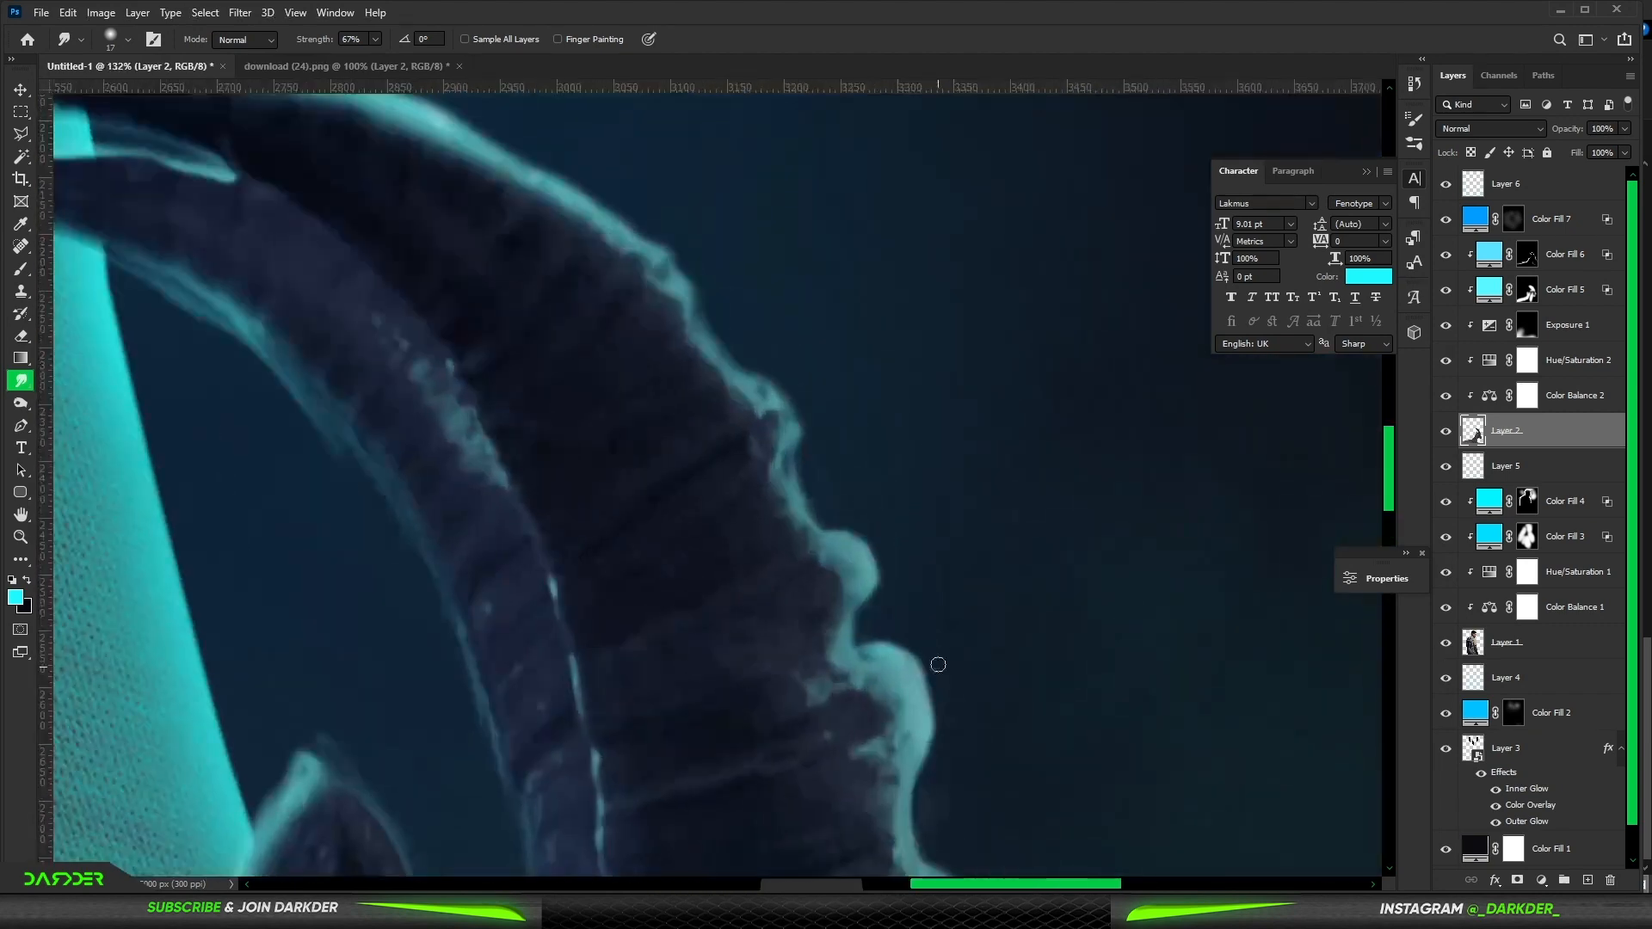
{"action": "scroll", "coordinate": [938, 664], "scroll_direction": "down", "scroll_amount": 3}
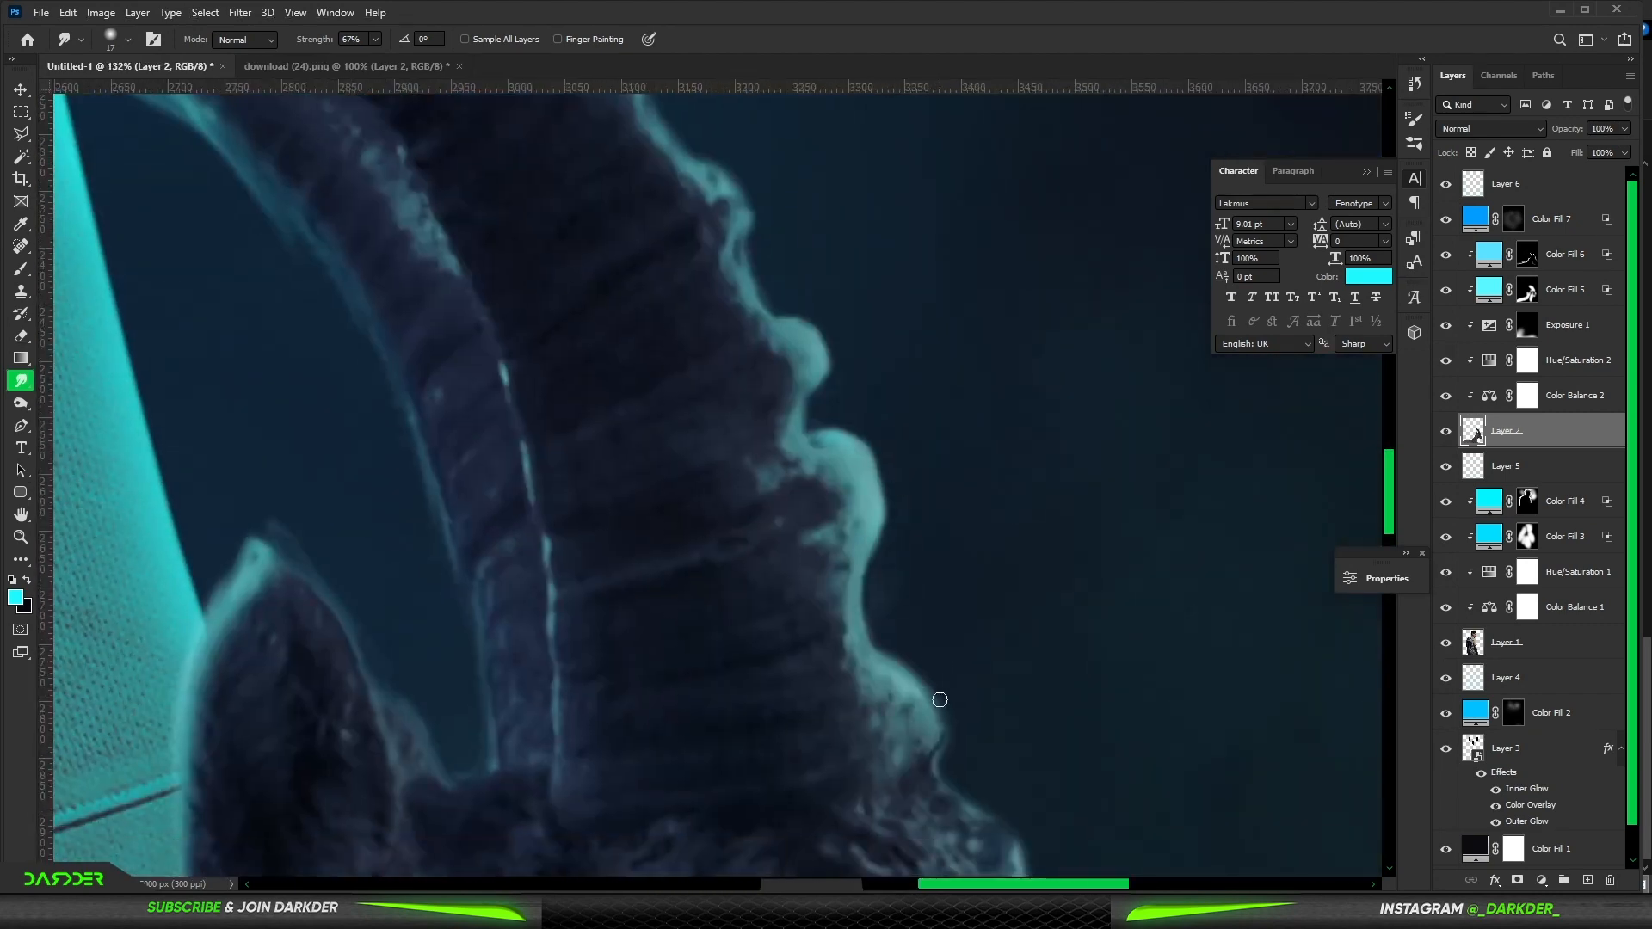
{"action": "right_click", "coordinate": [892, 481], "text": "alt"}
{"action": "mouse_move", "coordinate": [890, 485]}
{"action": "left_mouse_down"}
{"action": "mouse_move", "coordinate": [863, 420]}
{"action": "mouse_move", "coordinate": [845, 432]}
{"action": "left_mouse_up"}
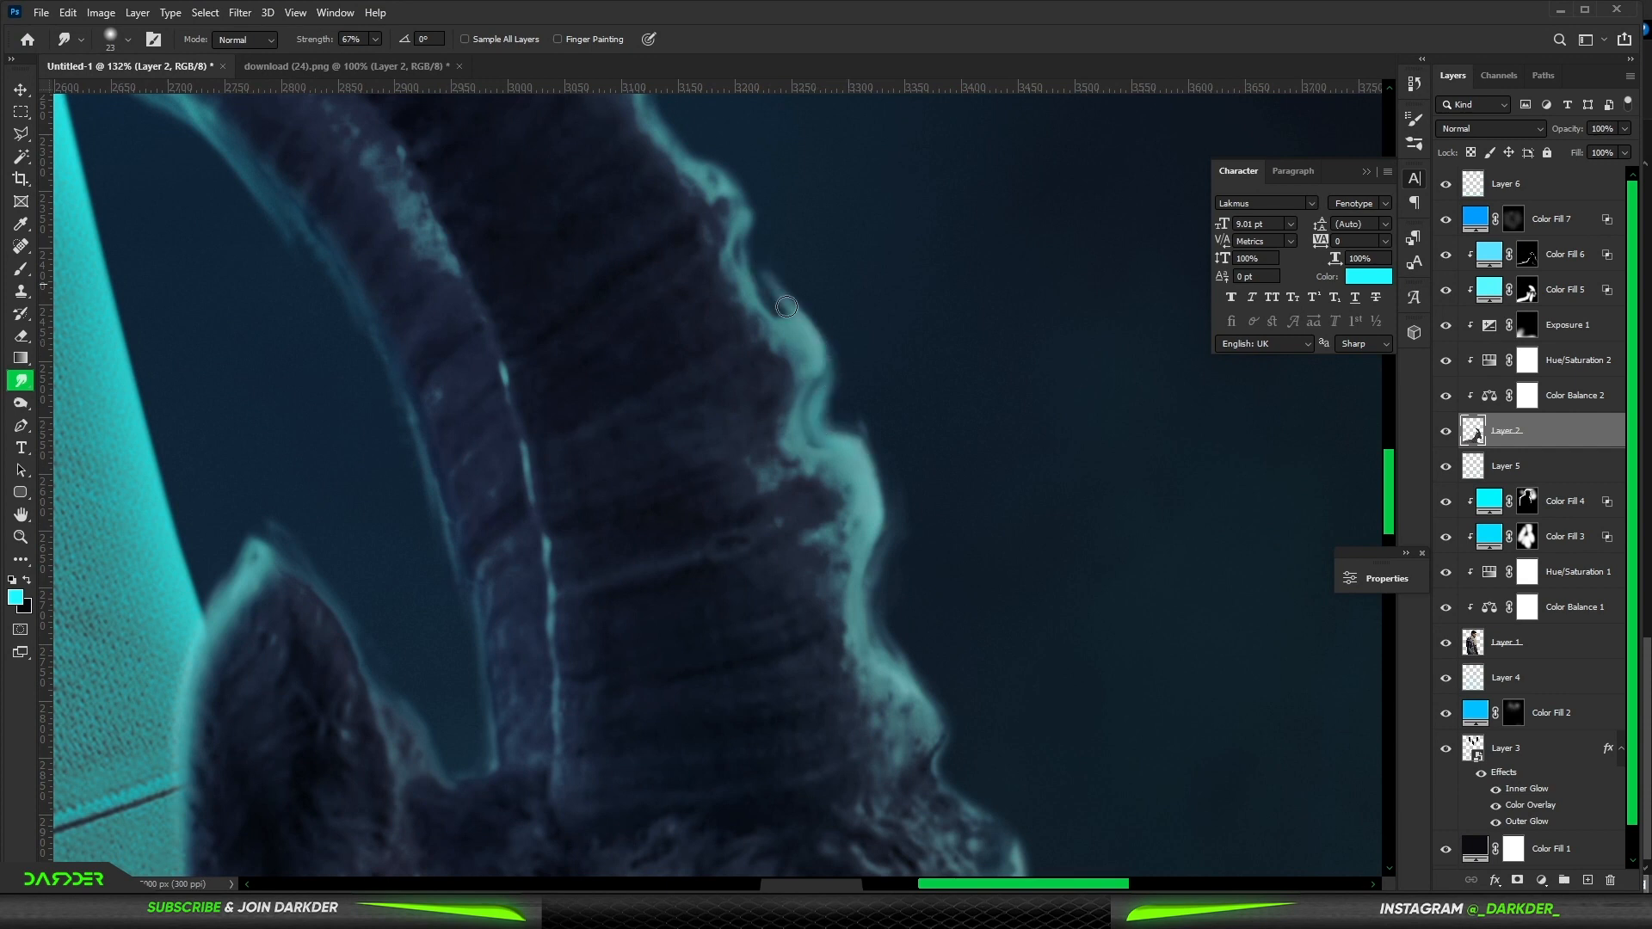
{"action": "left_click_drag", "start_coordinate": [786, 306], "coordinate": [725, 184]}
{"action": "mouse_move", "coordinate": [861, 458]}
{"action": "left_mouse_down"}
{"action": "mouse_move", "coordinate": [816, 371]}
{"action": "mouse_move", "coordinate": [790, 371]}
{"action": "left_mouse_up"}
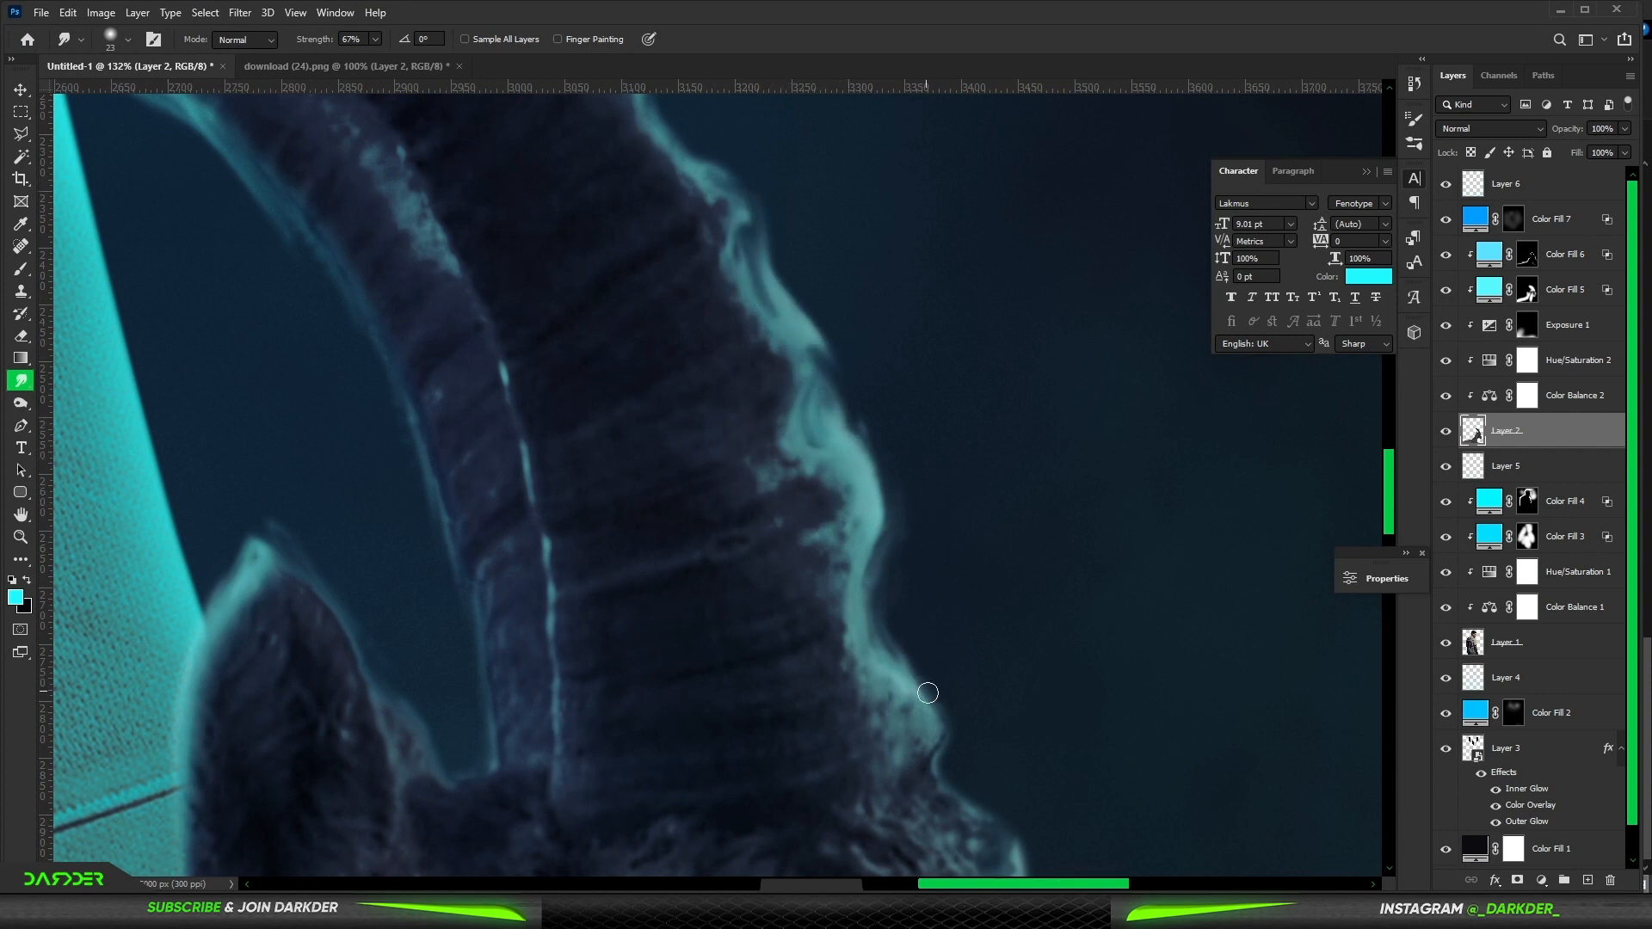
{"action": "left_click_drag", "start_coordinate": [927, 693], "coordinate": [889, 595]}
{"action": "left_click_drag", "start_coordinate": [768, 292], "coordinate": [866, 564]}
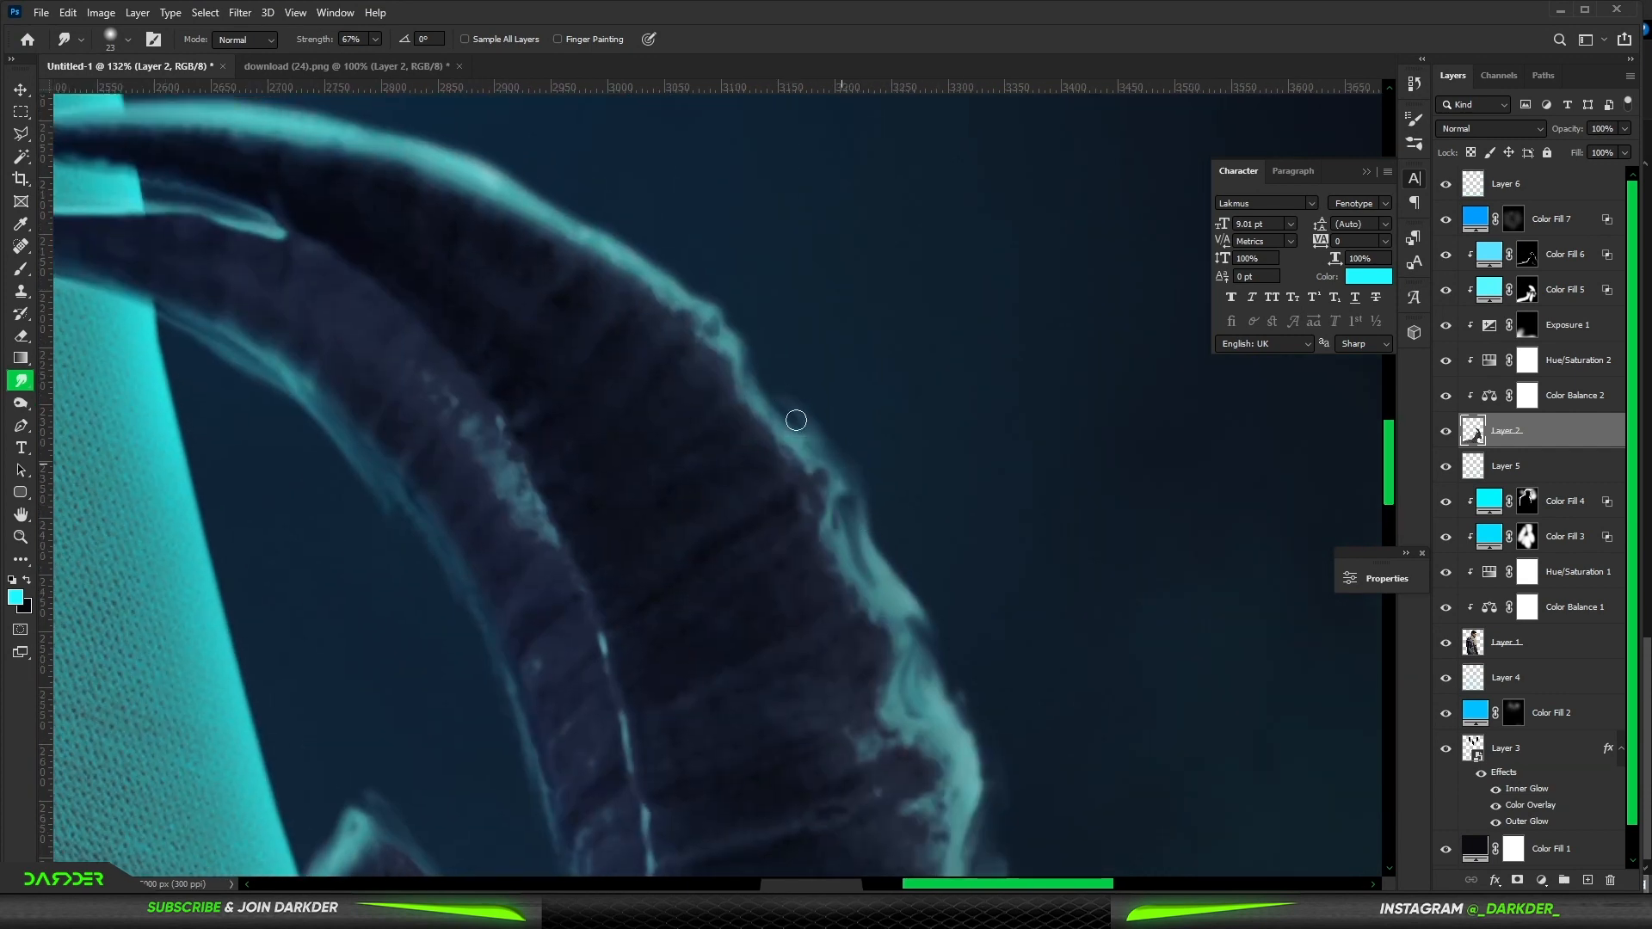
{"action": "left_click_drag", "start_coordinate": [820, 461], "coordinate": [769, 380]}
{"action": "left_click_drag", "start_coordinate": [714, 308], "coordinate": [796, 392]}
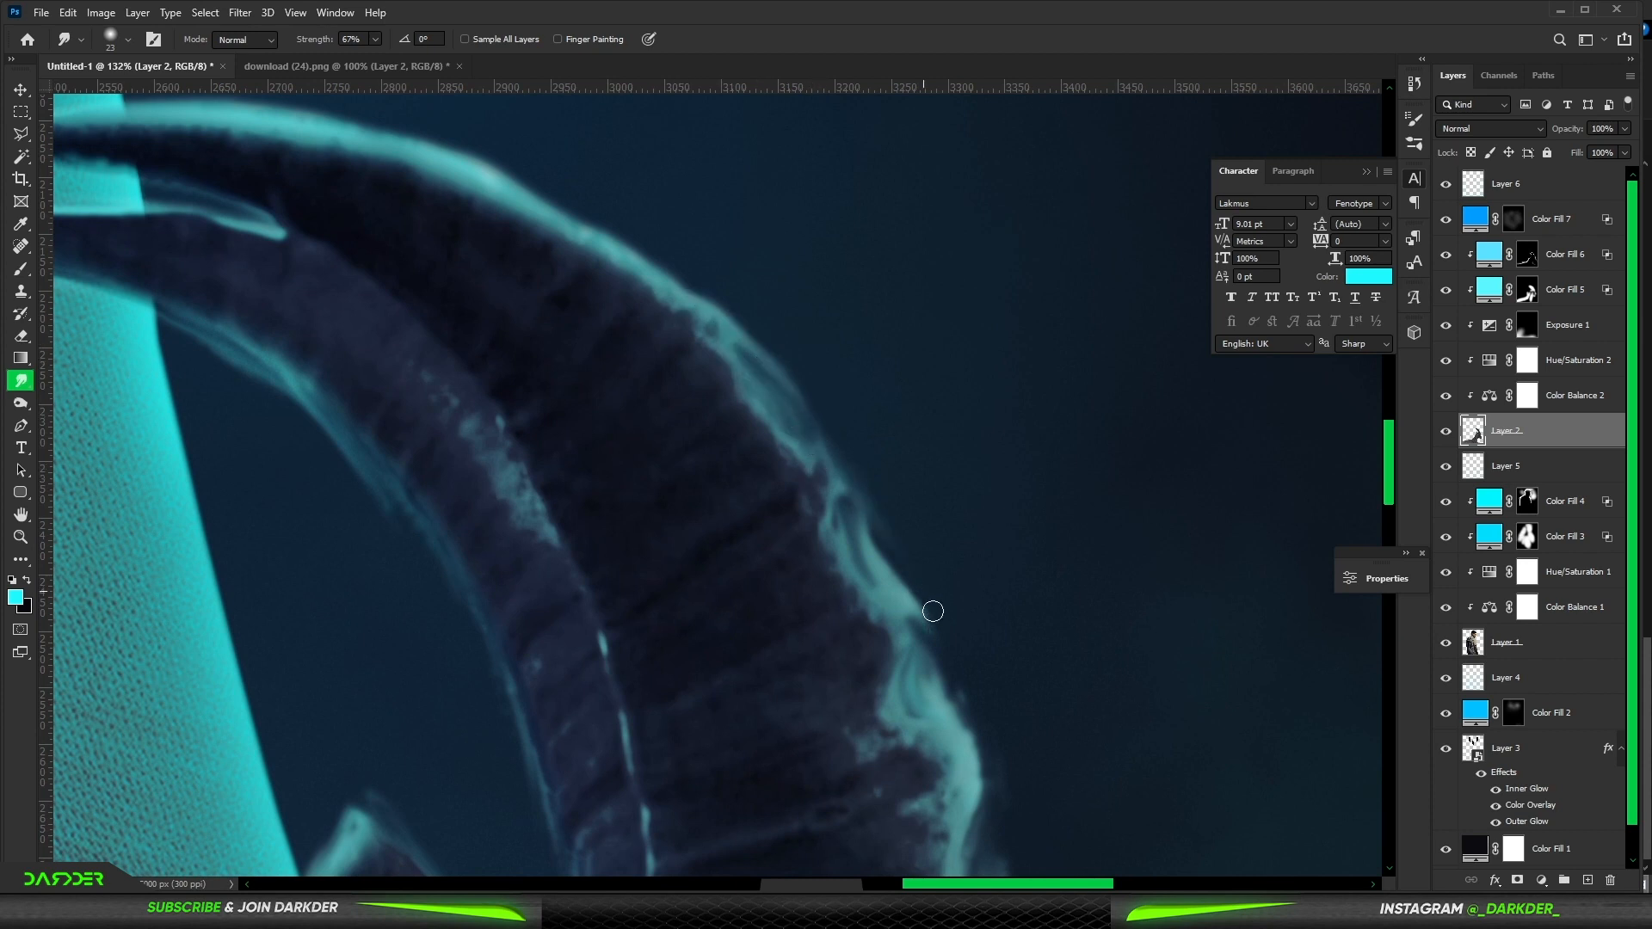
{"action": "left_click_drag", "start_coordinate": [933, 611], "coordinate": [844, 330]}
{"action": "left_click_drag", "start_coordinate": [885, 476], "coordinate": [957, 742]}
{"action": "left_click_drag", "start_coordinate": [966, 758], "coordinate": [858, 372]}
{"action": "left_click_drag", "start_coordinate": [826, 361], "coordinate": [919, 525]}
{"action": "mouse_move", "coordinate": [927, 440]}
{"action": "left_mouse_down"}
{"action": "mouse_move", "coordinate": [899, 678]}
{"action": "mouse_move", "coordinate": [819, 332]}
{"action": "left_mouse_up"}
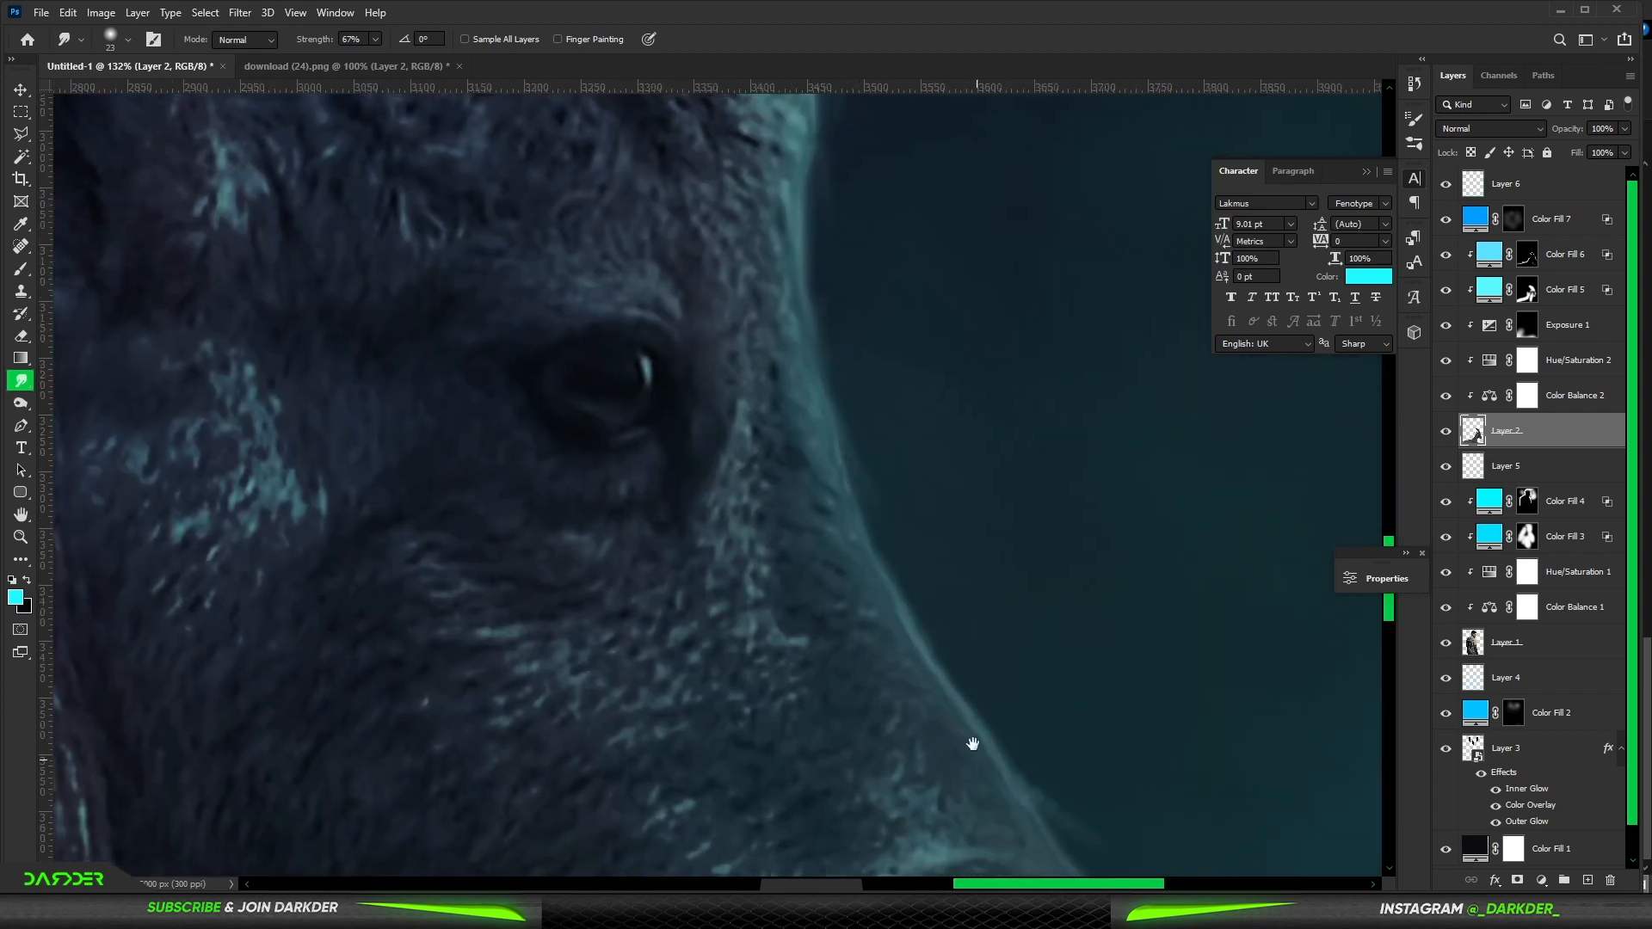
- Smudge the rim glow along the ibex's face, muzzle and chest
{"action": "left_click_drag", "start_coordinate": [972, 743], "coordinate": [882, 392]}
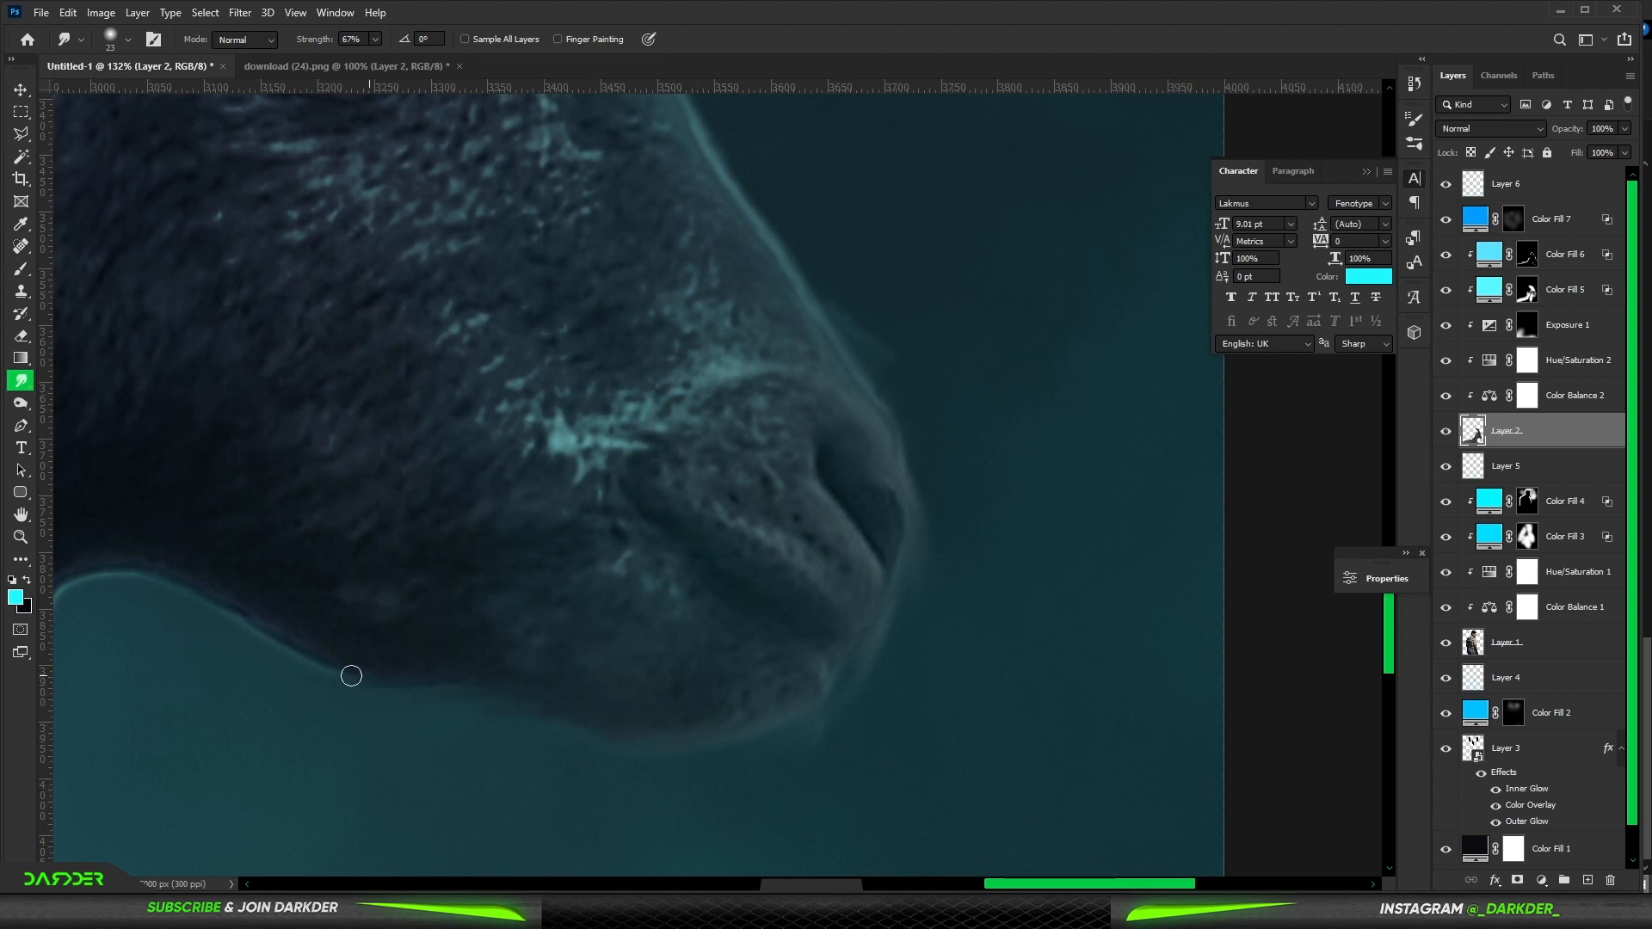
{"action": "left_click_drag", "start_coordinate": [192, 602], "coordinate": [705, 476]}
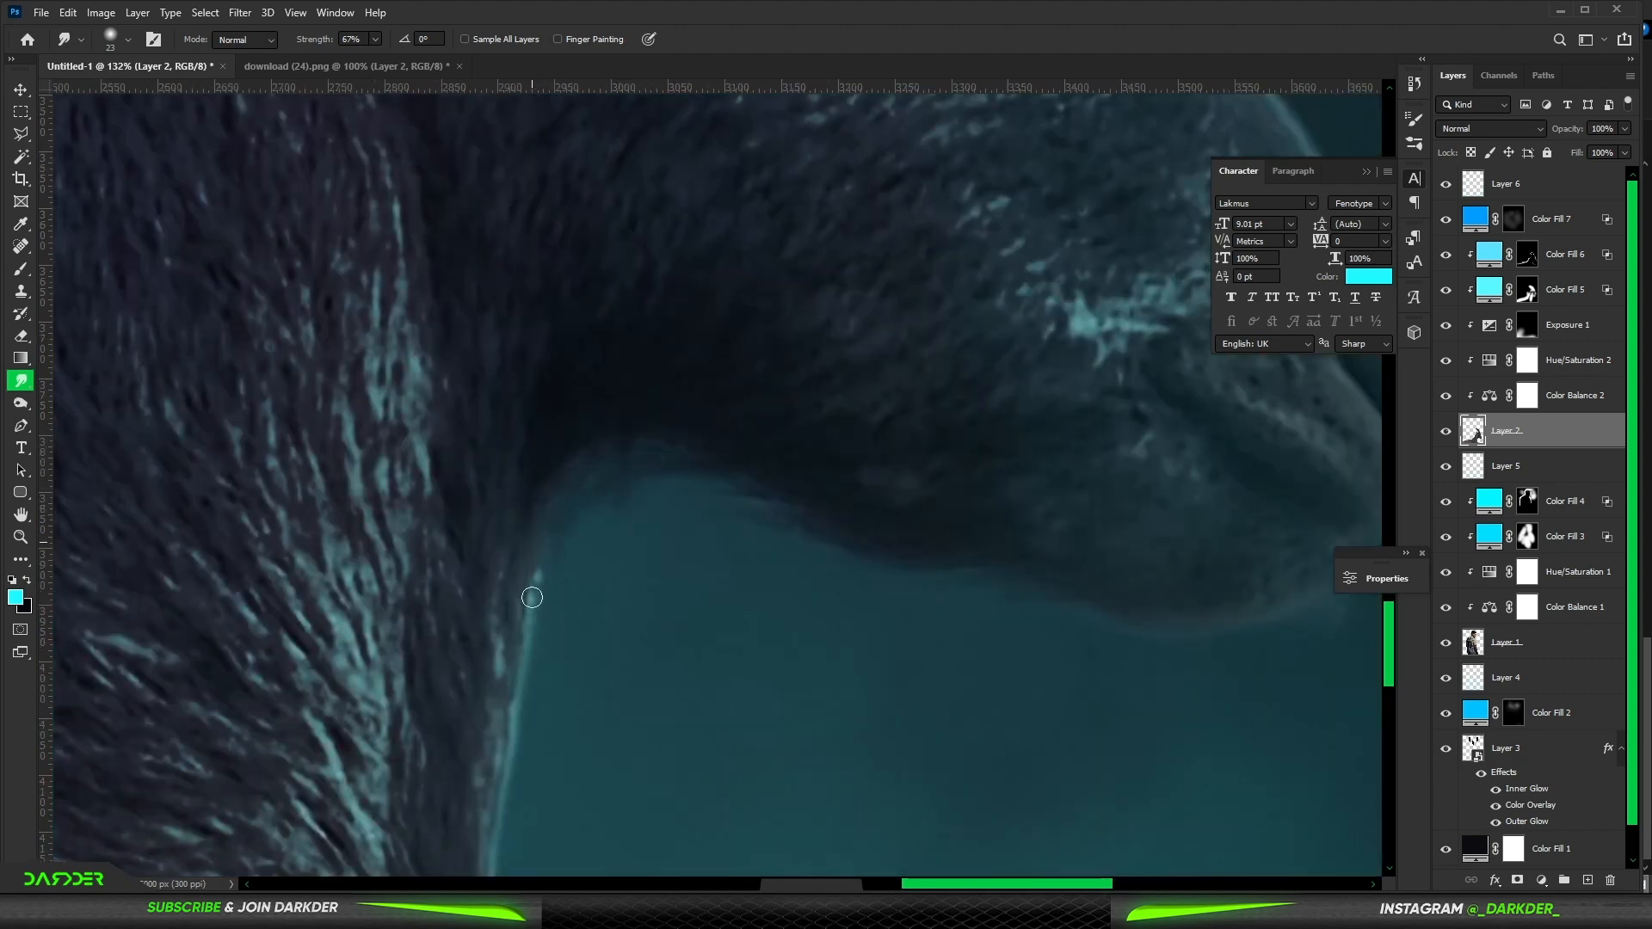
{"action": "left_click_drag", "start_coordinate": [519, 646], "coordinate": [601, 398]}
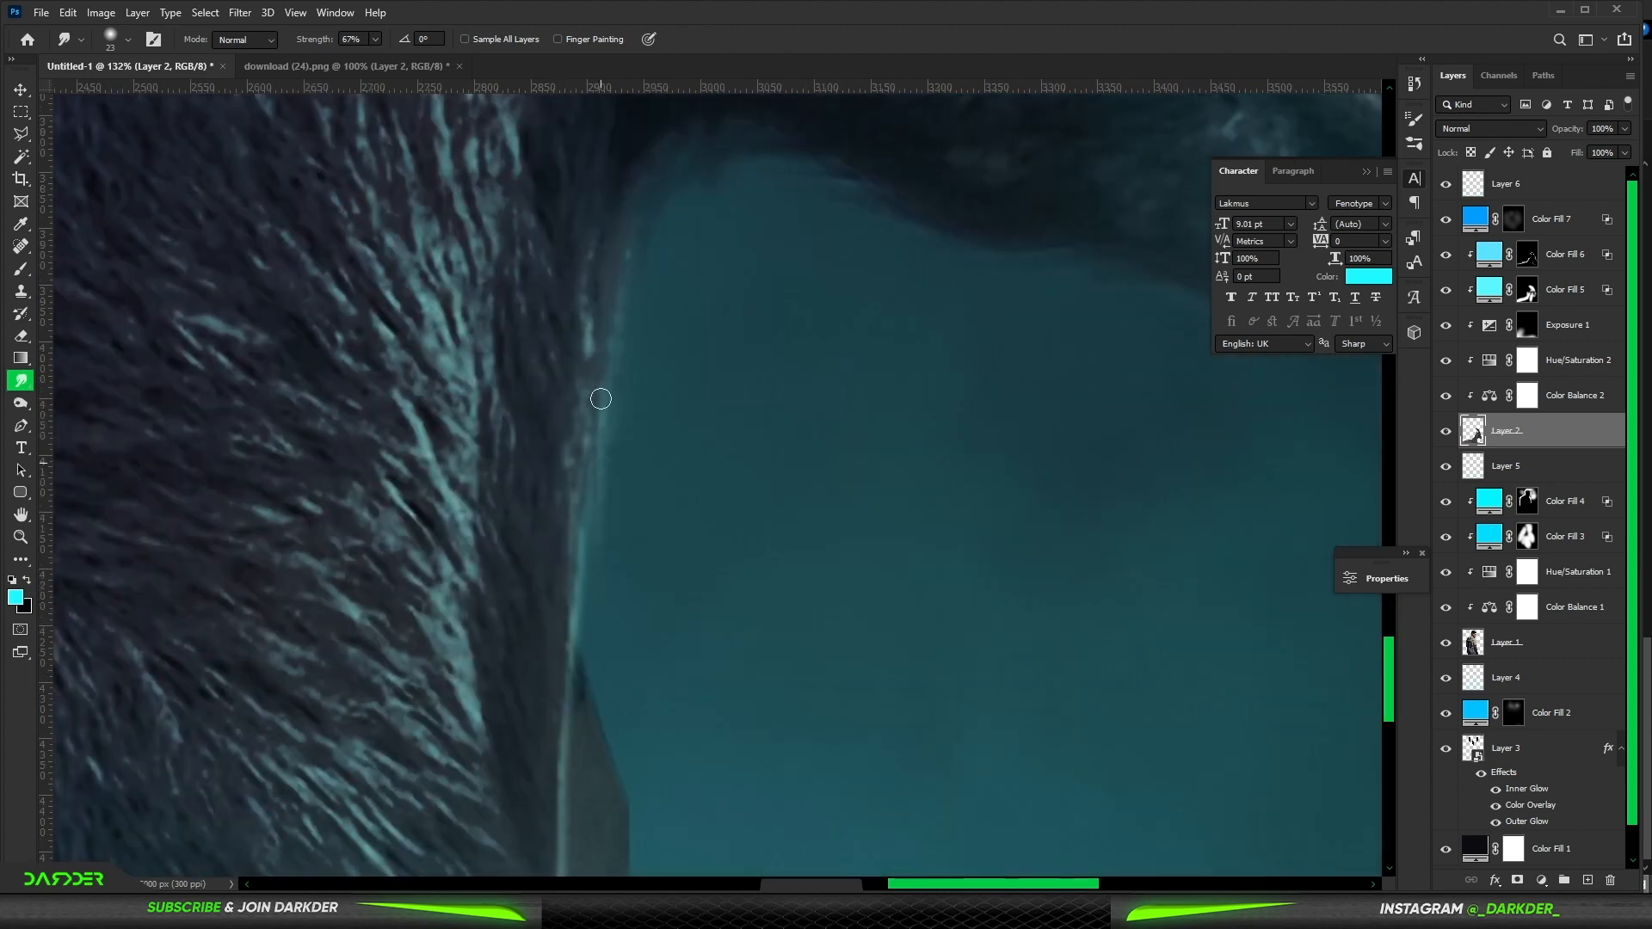
{"action": "mouse_move", "coordinate": [597, 585]}
{"action": "left_mouse_down"}
{"action": "mouse_move", "coordinate": [574, 749]}
{"action": "mouse_move", "coordinate": [614, 397]}
{"action": "left_mouse_up"}
{"action": "left_click_drag", "start_coordinate": [627, 370], "coordinate": [634, 513]}
- Smudge the rim glow along the fur of the ibex's back
{"action": "scroll", "coordinate": [777, 655], "scroll_direction": "down", "scroll_amount": 7}
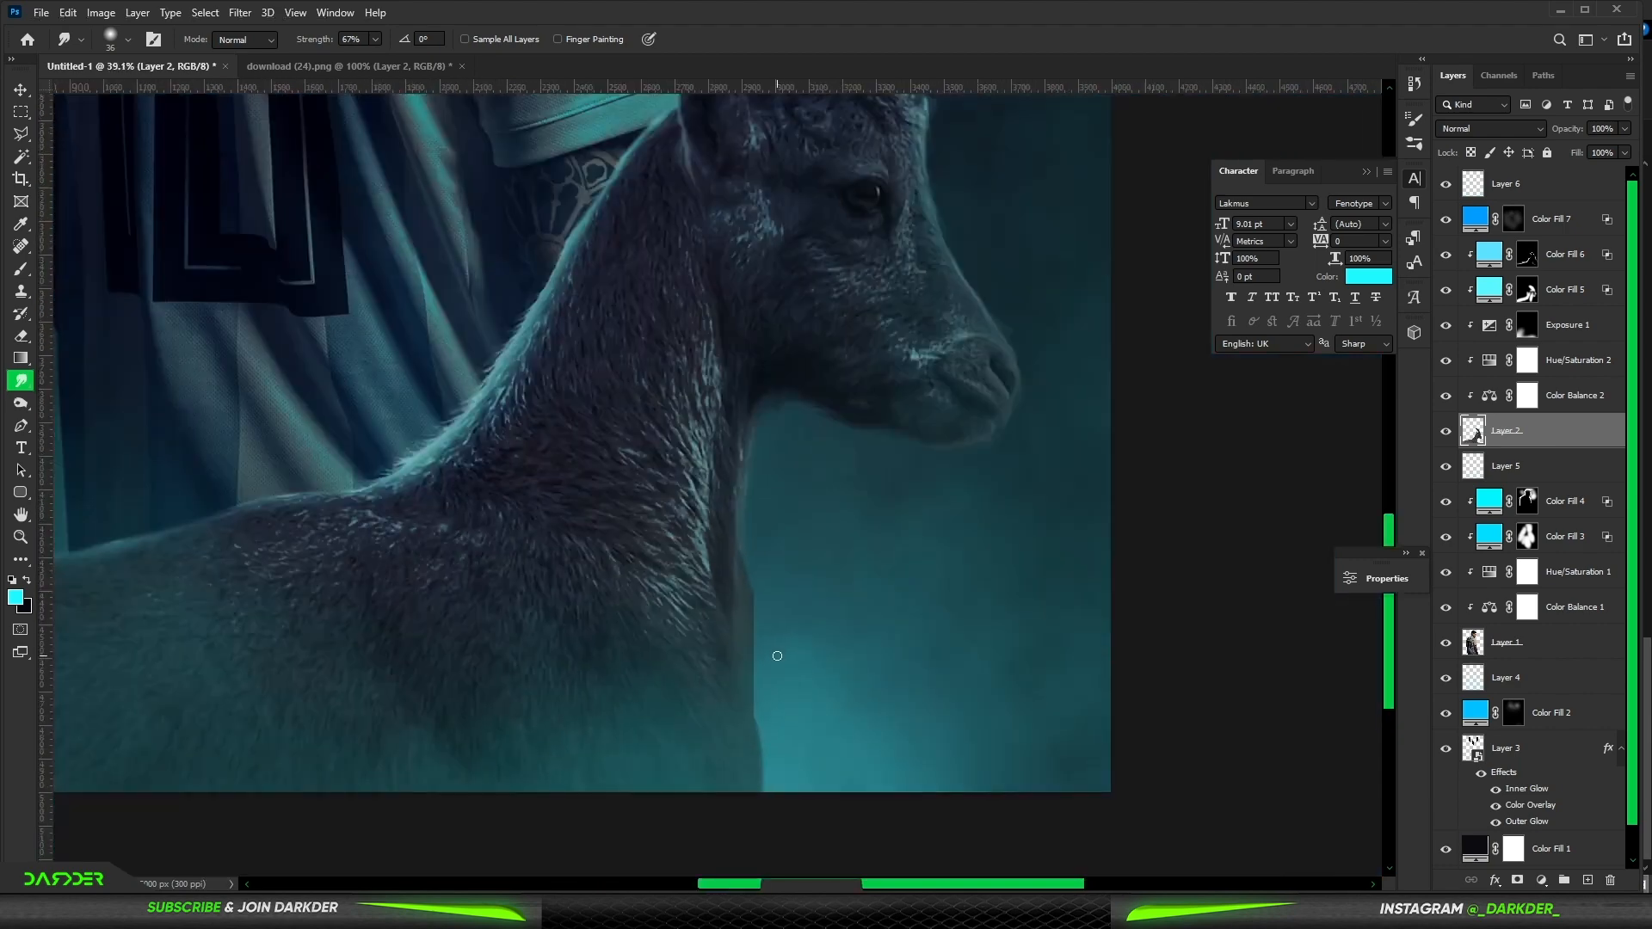
{"action": "scroll", "coordinate": [606, 717], "scroll_direction": "up", "scroll_amount": 4}
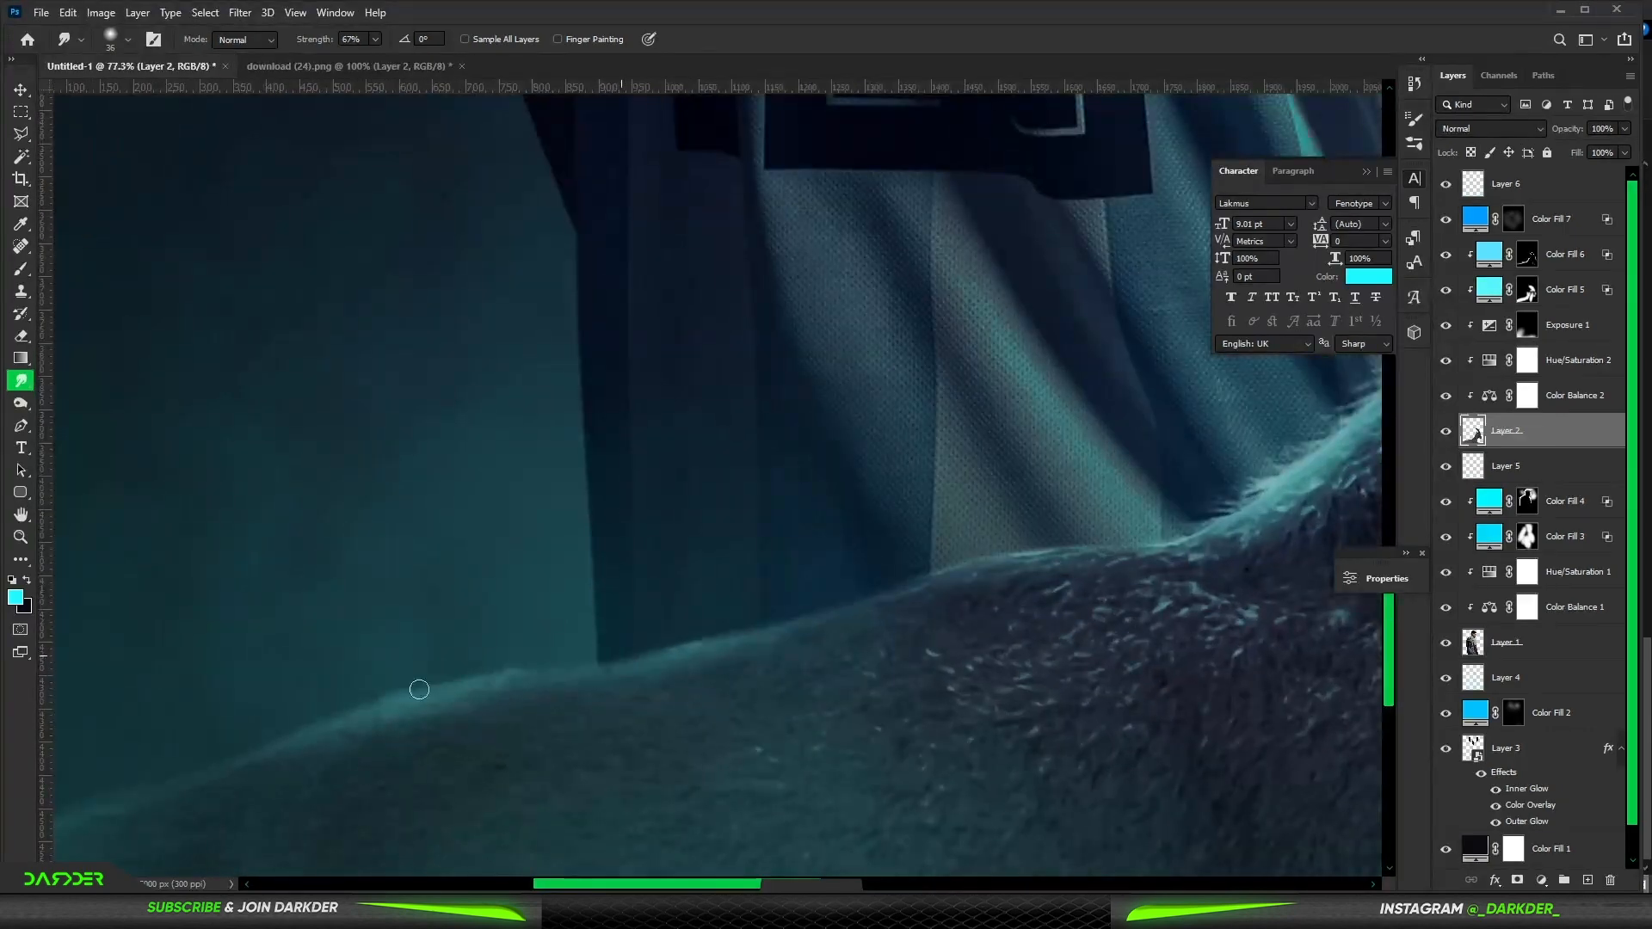
{"action": "left_click_drag", "start_coordinate": [547, 665], "coordinate": [362, 706]}
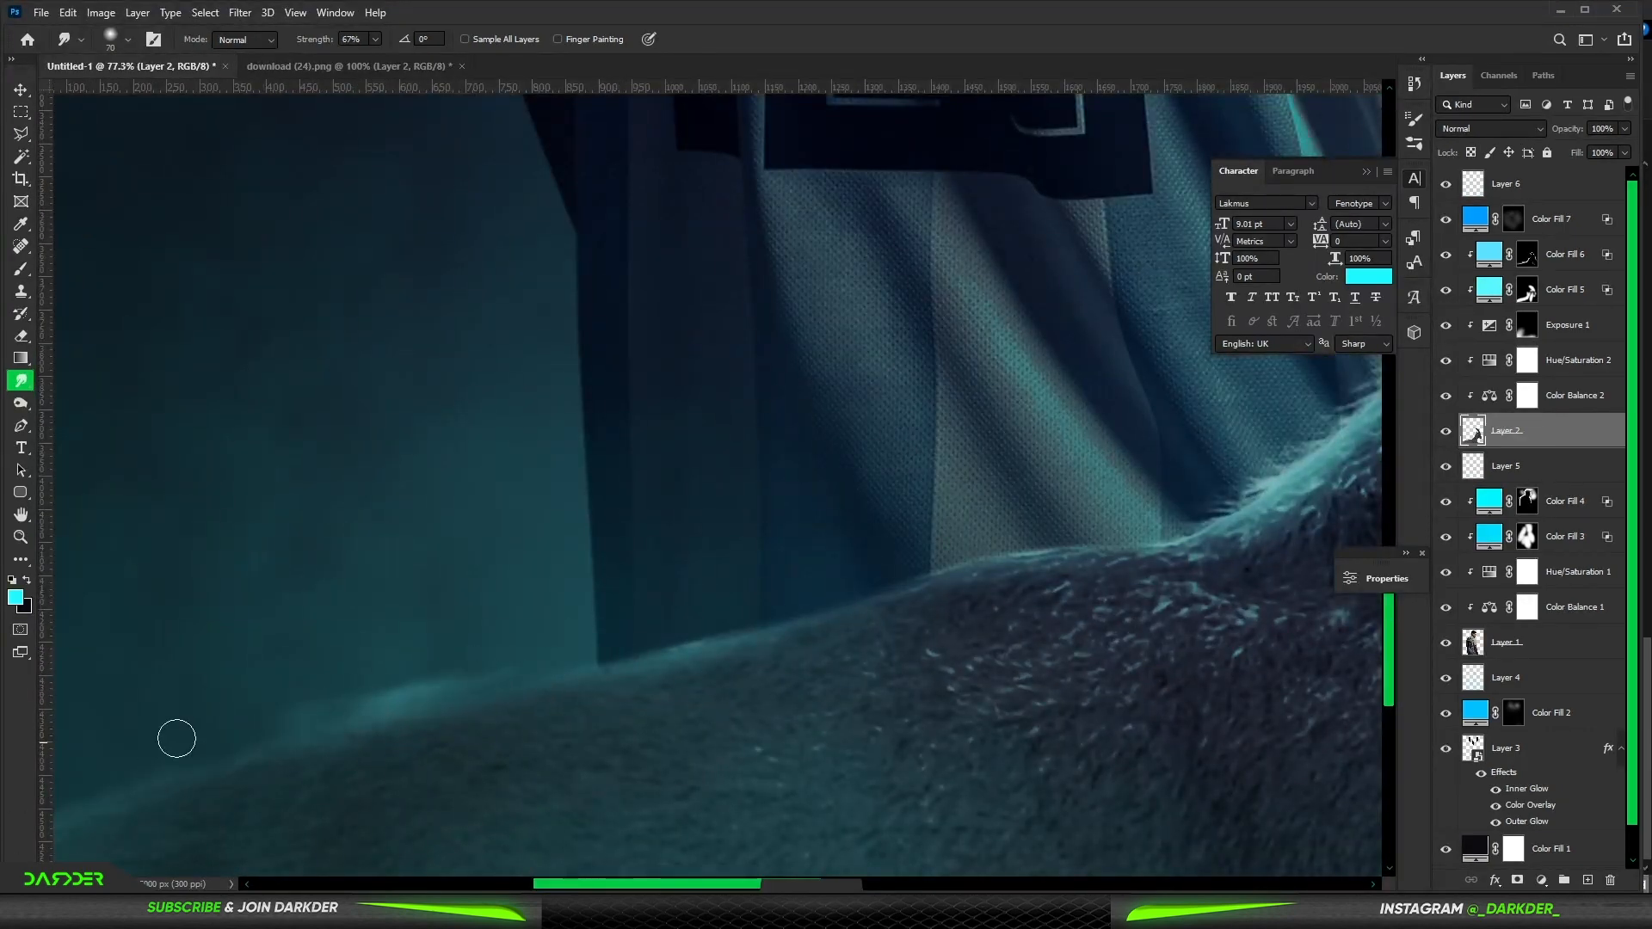
{"action": "left_click_drag", "start_coordinate": [176, 738], "coordinate": [522, 557]}
{"action": "left_click_drag", "start_coordinate": [982, 458], "coordinate": [752, 501]}
{"action": "left_click_drag", "start_coordinate": [911, 446], "coordinate": [591, 537]}
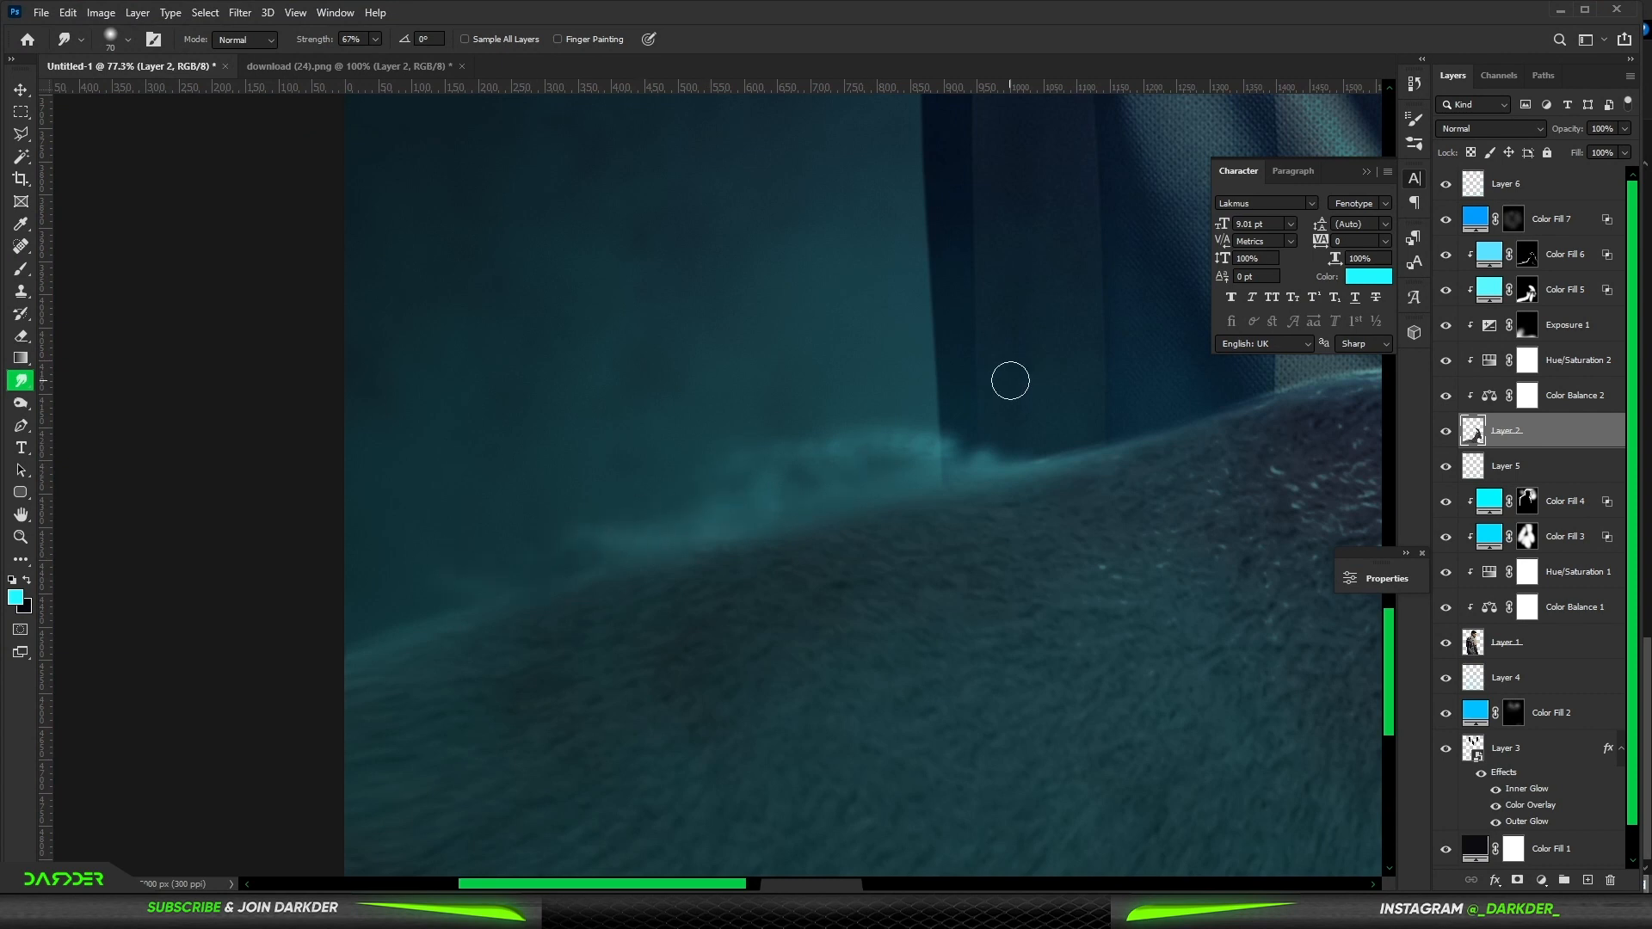
{"action": "mouse_move", "coordinate": [1010, 380]}
{"action": "left_mouse_down"}
{"action": "mouse_move", "coordinate": [955, 442]}
{"action": "mouse_move", "coordinate": [1169, 424]}
{"action": "mouse_move", "coordinate": [866, 446]}
{"action": "mouse_move", "coordinate": [961, 410]}
{"action": "left_mouse_up"}
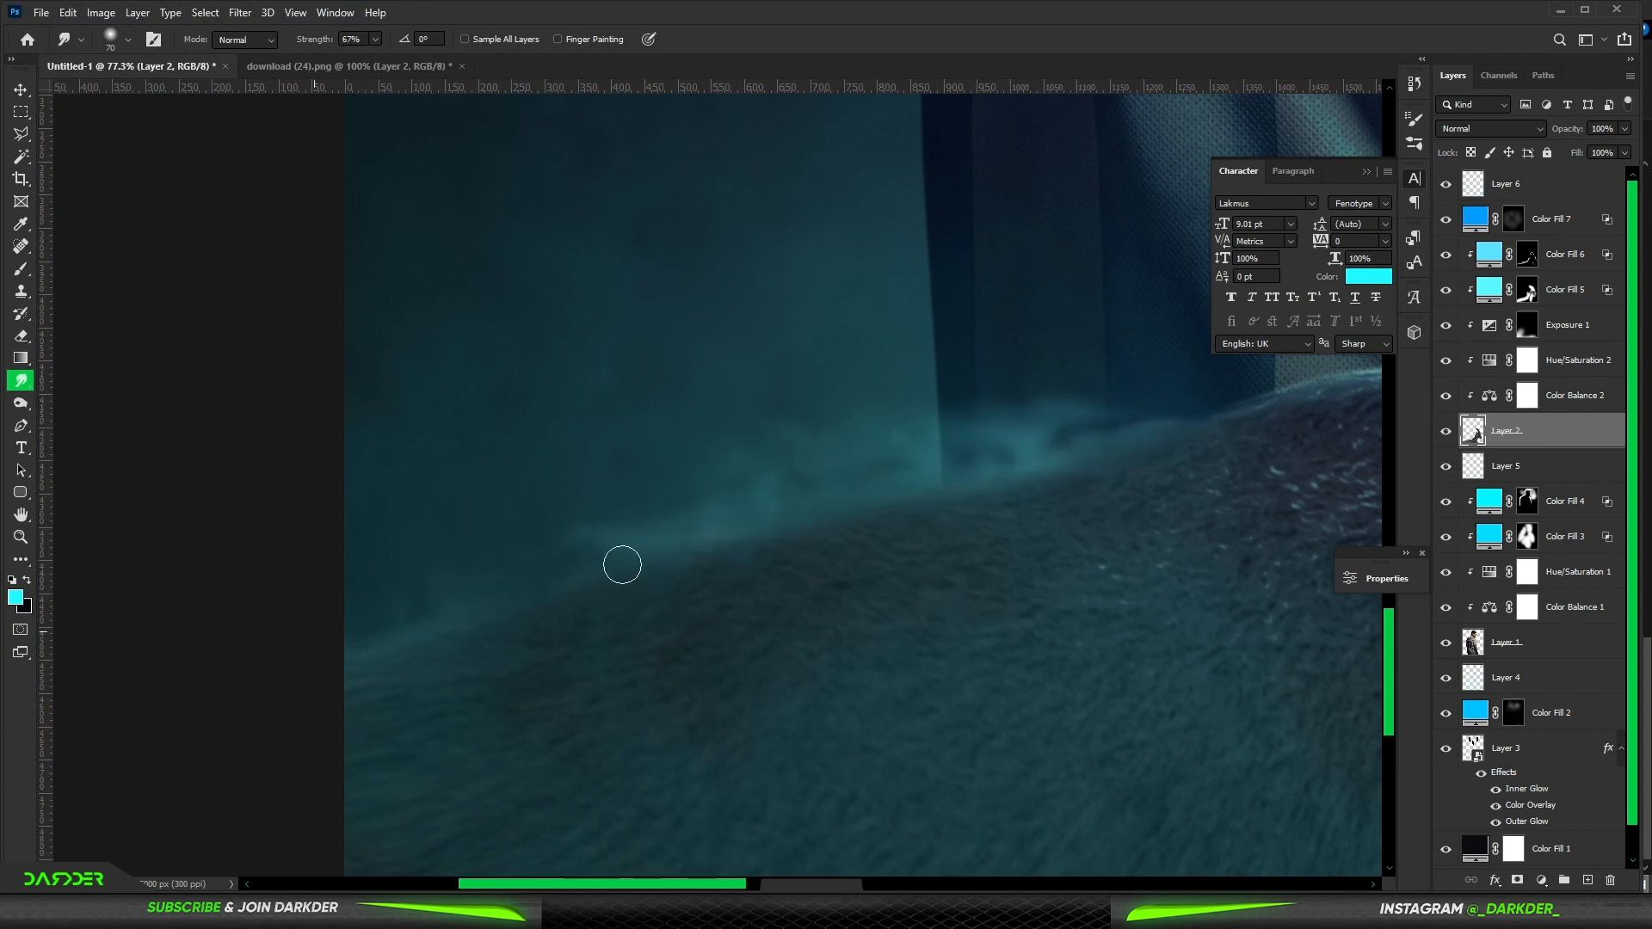
{"action": "scroll", "coordinate": [622, 565], "scroll_direction": "down", "scroll_amount": 5}
{"action": "scroll", "coordinate": [611, 642], "scroll_direction": "up", "scroll_amount": 3}
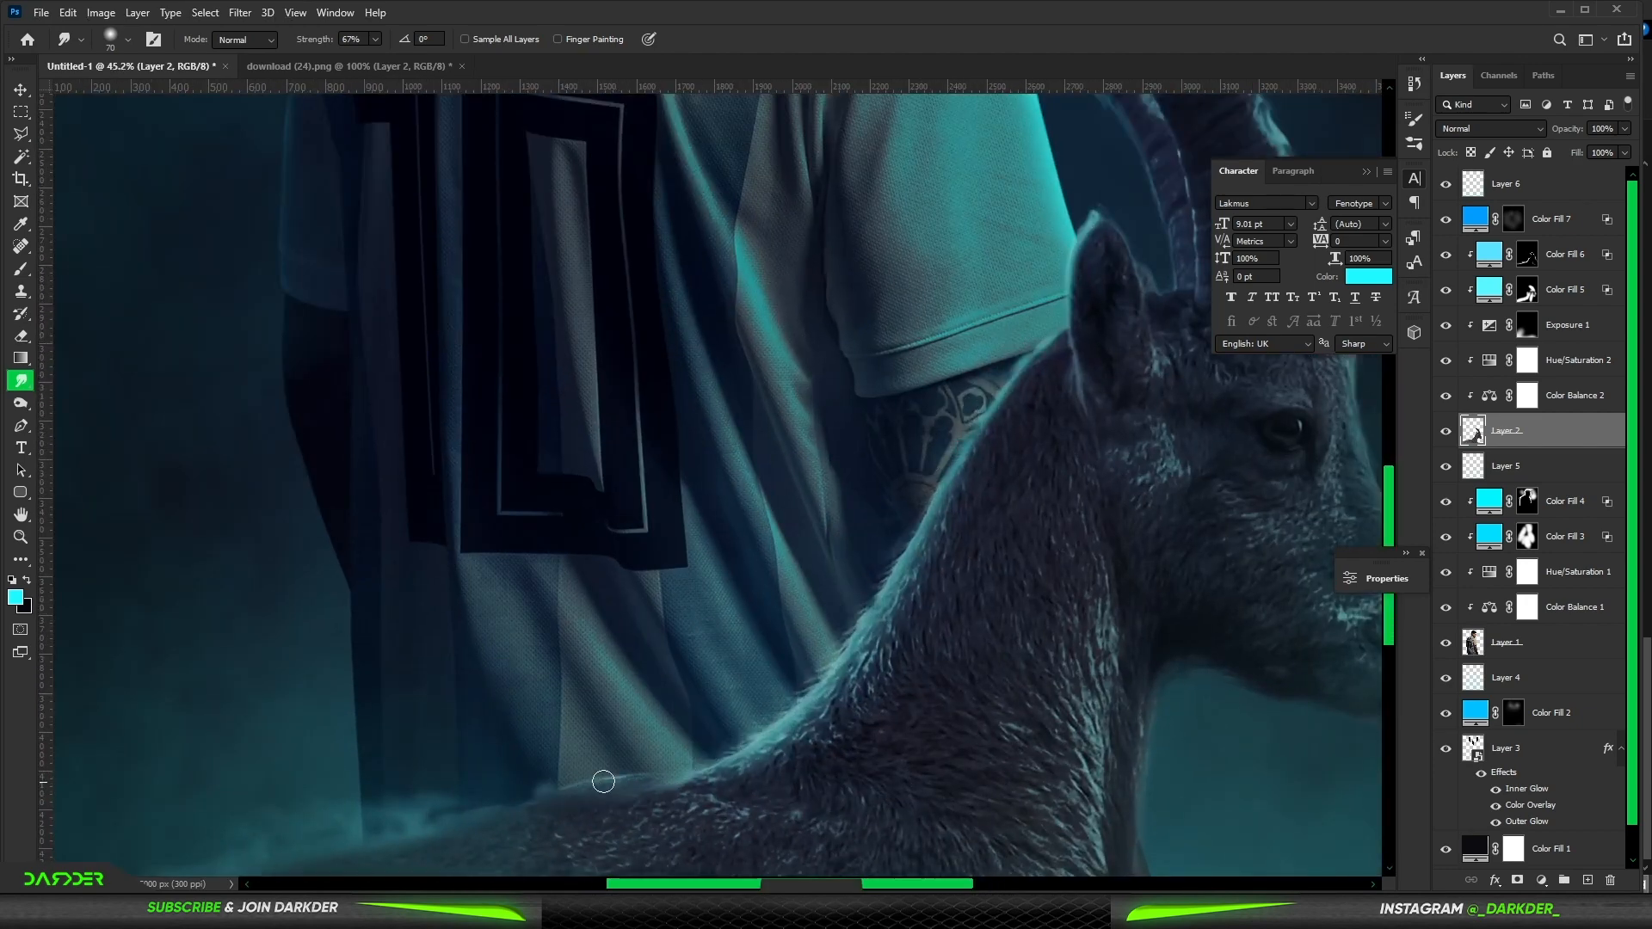
{"action": "scroll", "coordinate": [620, 549], "scroll_direction": "down", "scroll_amount": 4}
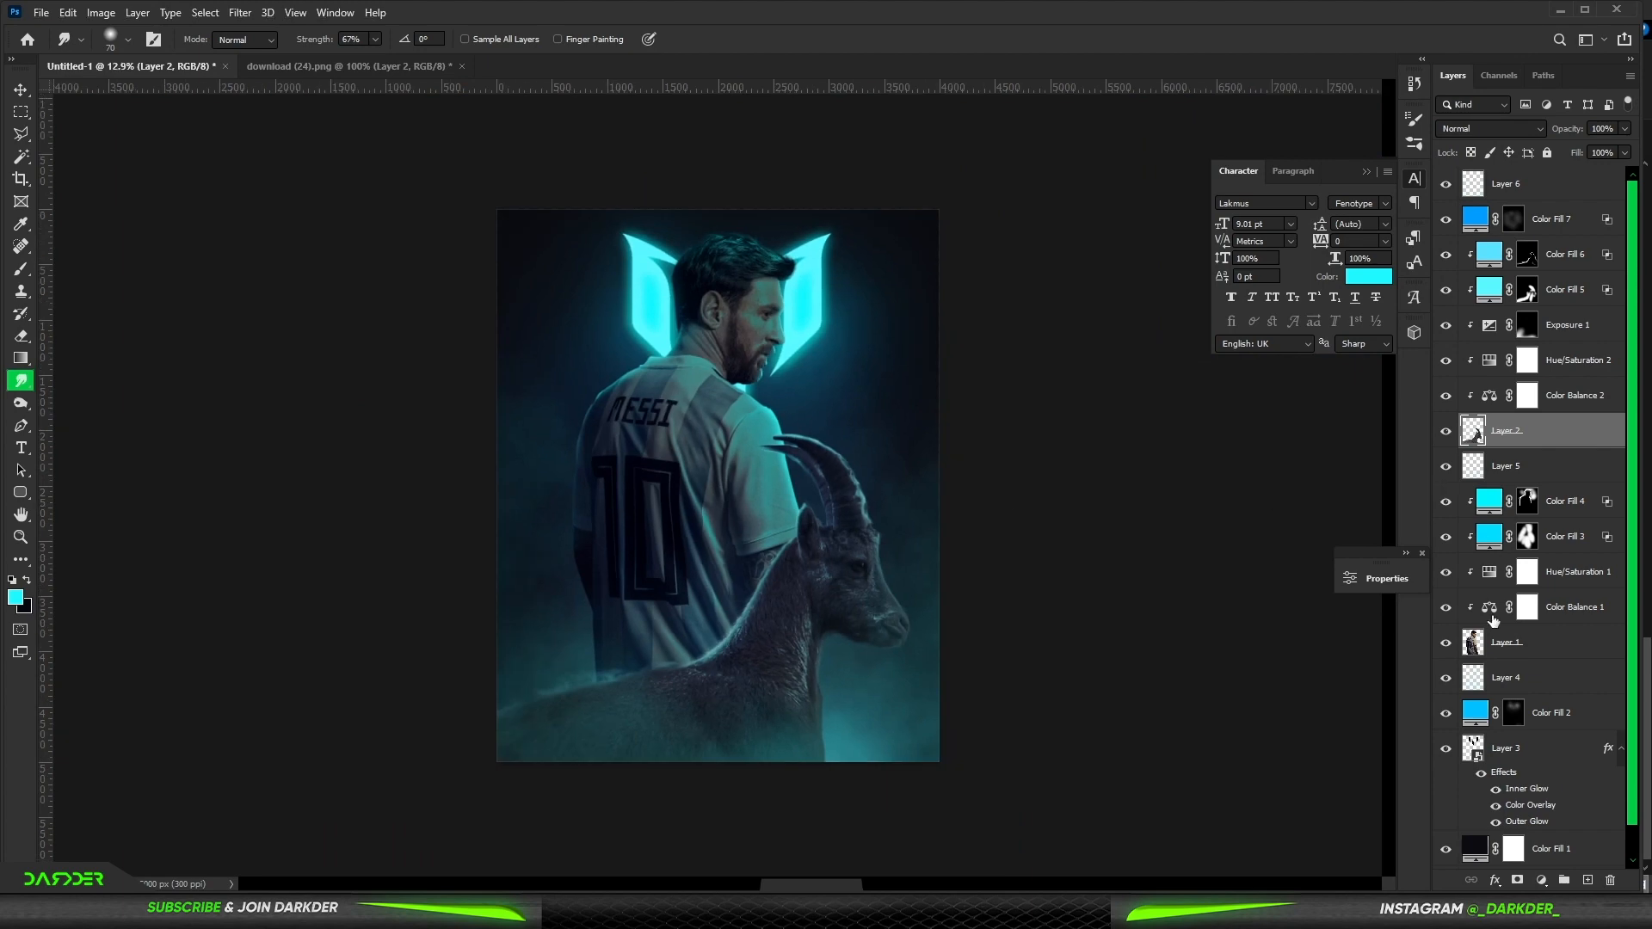
- Select the Messi layer and smudge the cyan rim glow outward along the edge of his upper back
{"action": "left_click", "coordinate": [1489, 635]}
{"action": "scroll", "coordinate": [646, 365], "scroll_direction": "up", "scroll_amount": 2}
{"action": "scroll", "coordinate": [645, 364], "scroll_direction": "up", "scroll_amount": 4}
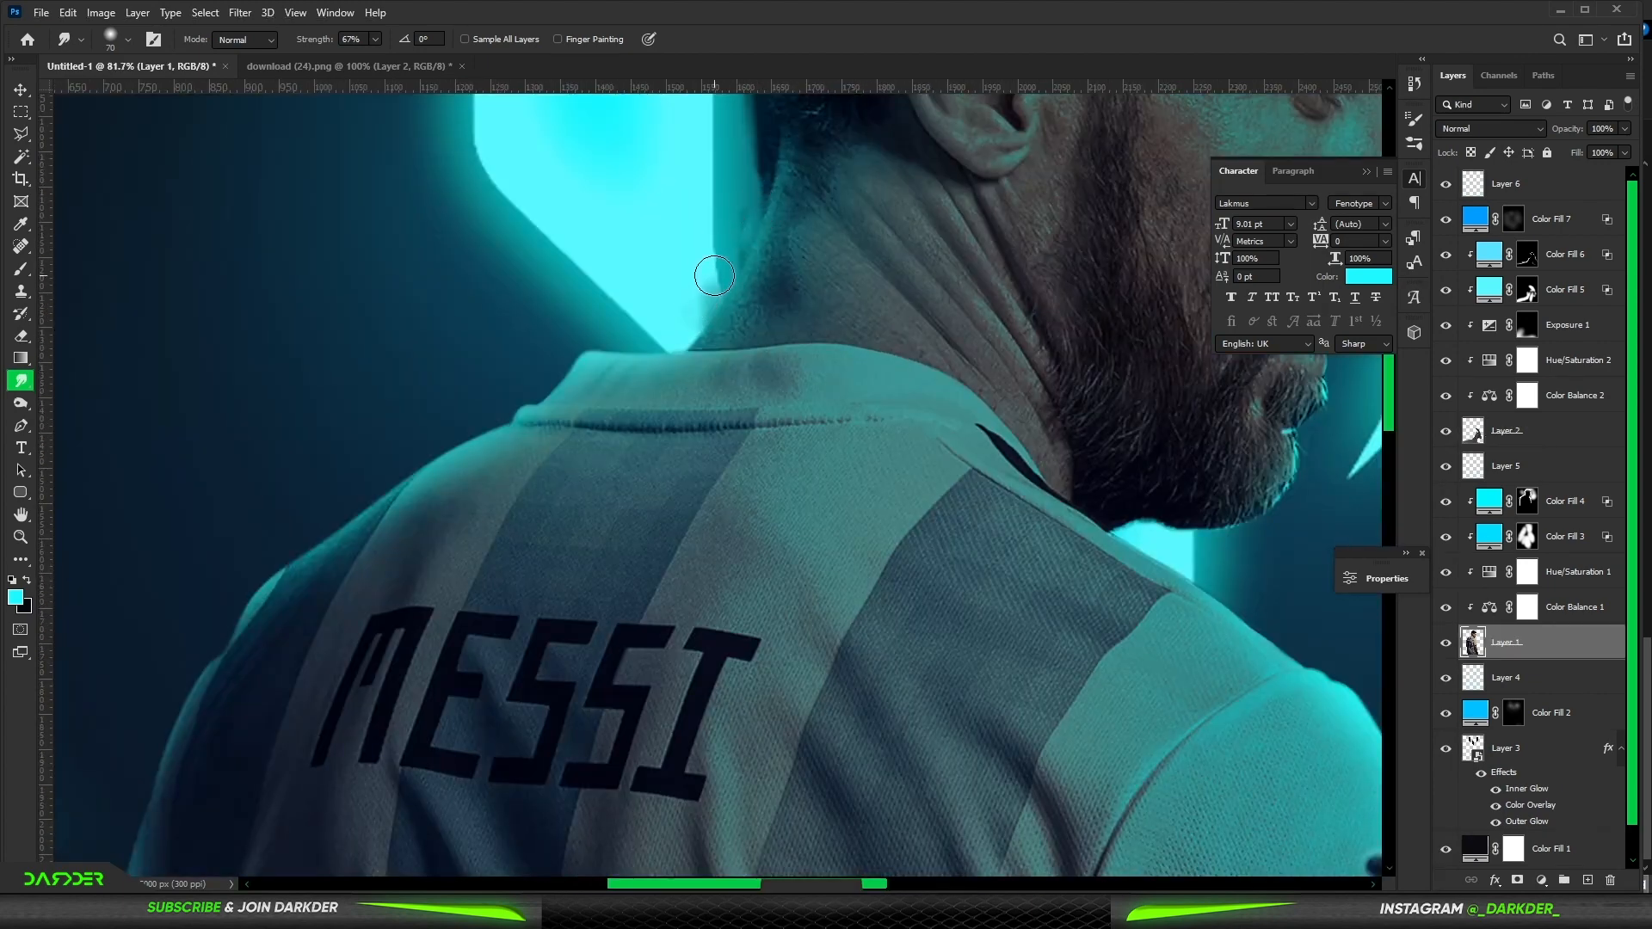
{"action": "left_click_drag", "start_coordinate": [495, 406], "coordinate": [248, 518]}
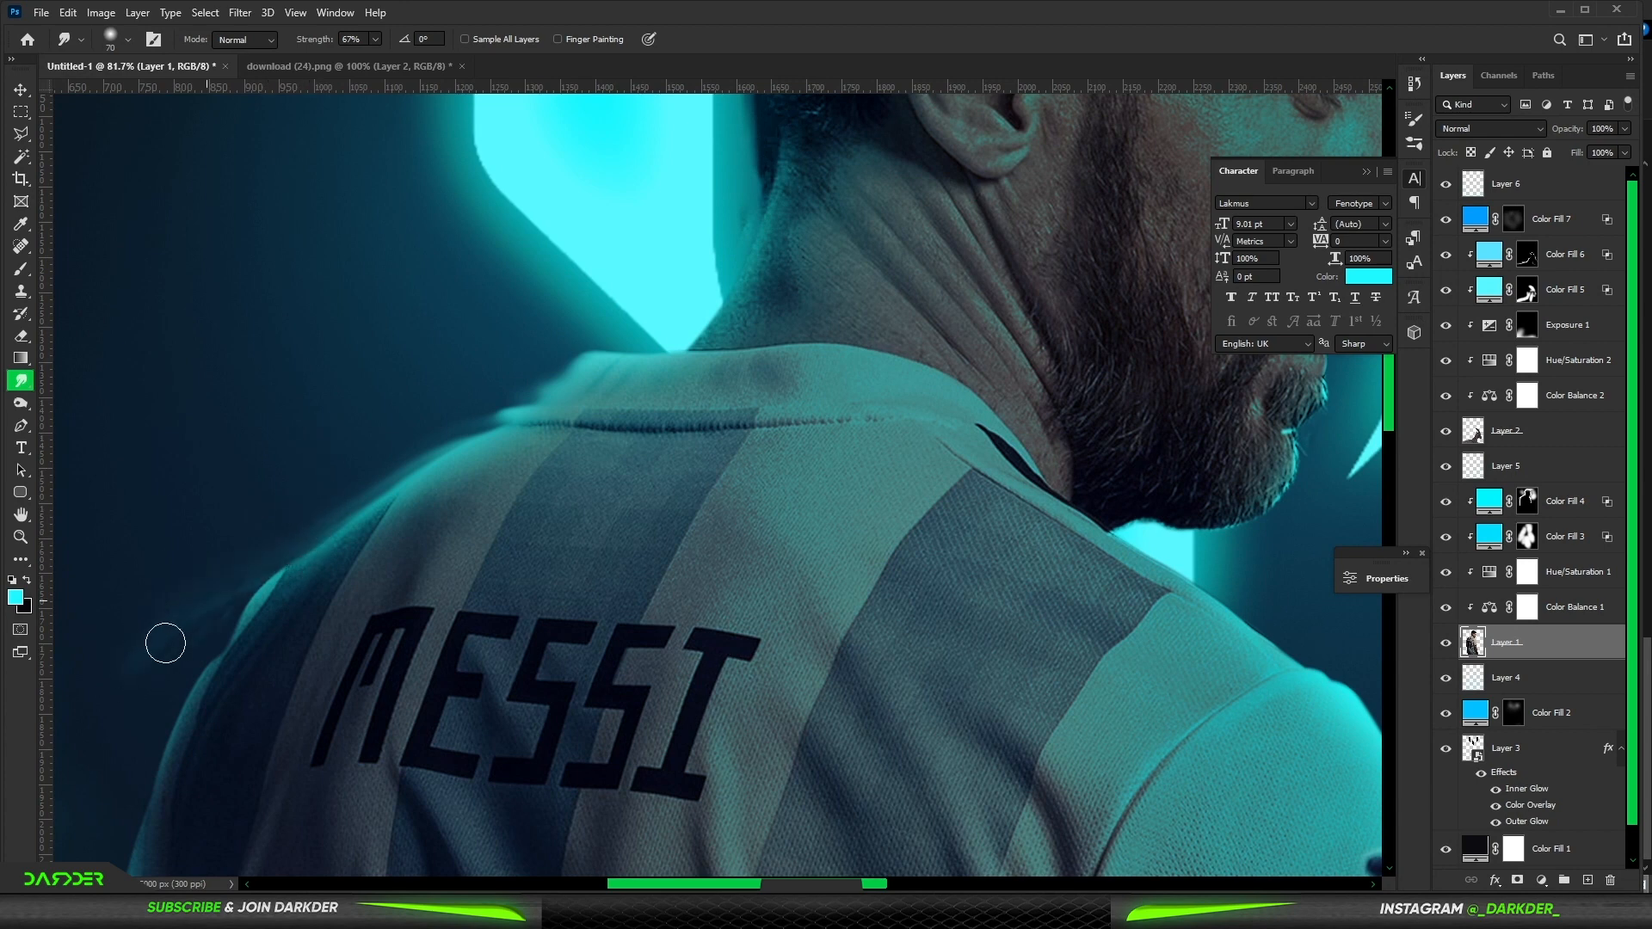
{"action": "left_click_drag", "start_coordinate": [312, 626], "coordinate": [442, 601]}
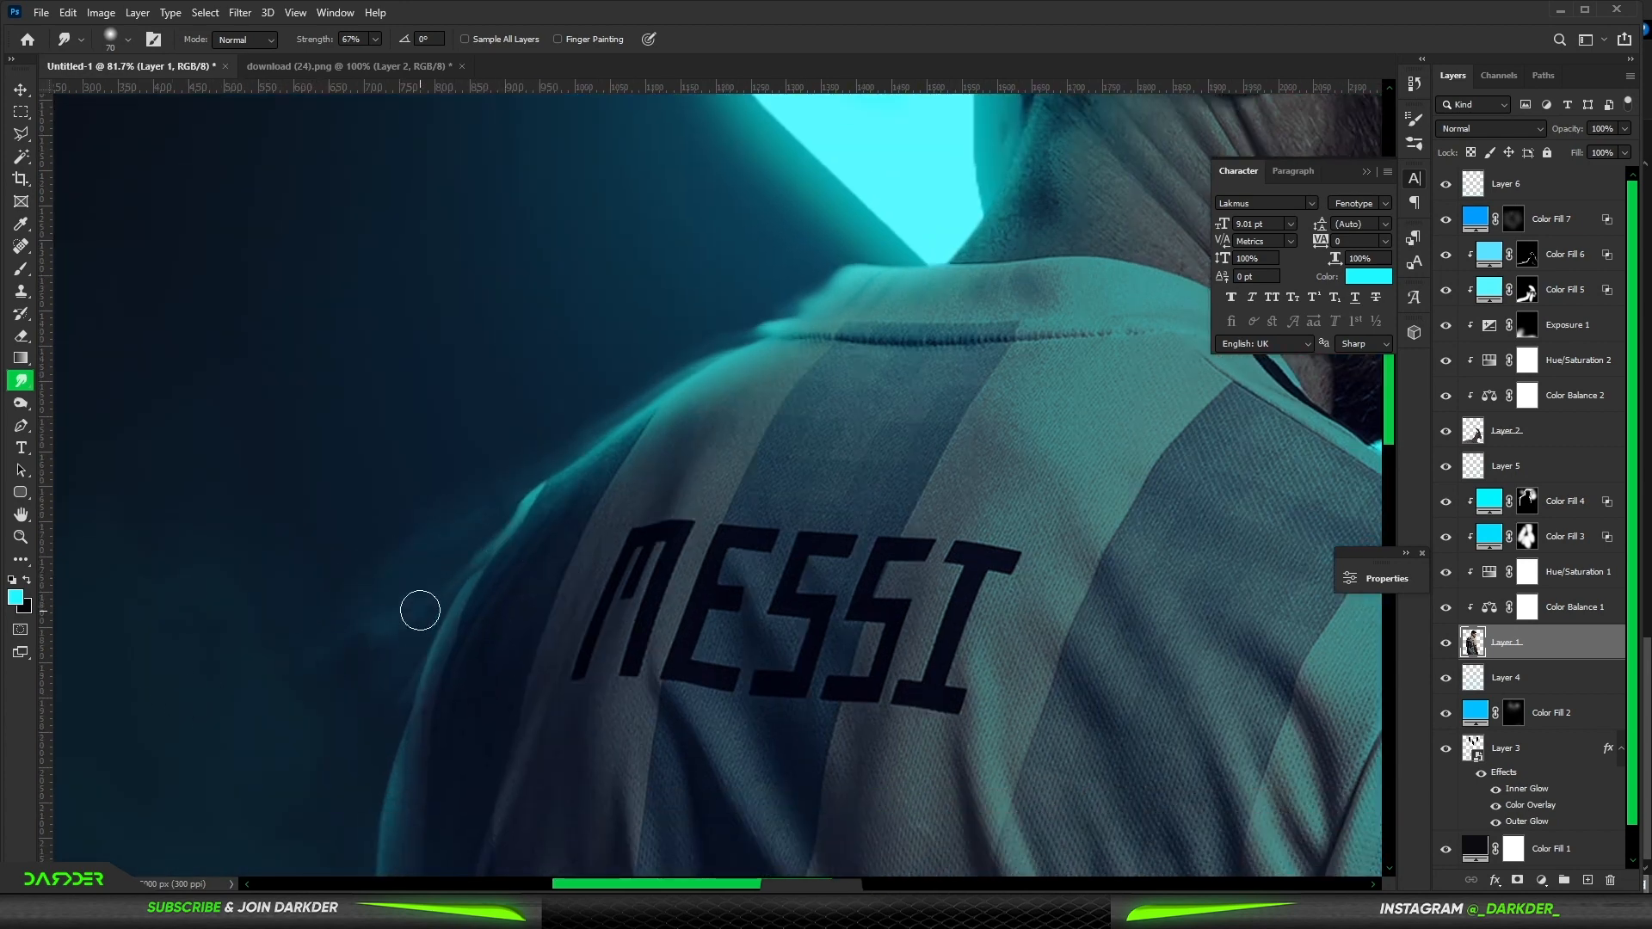
- Smudge the cyan glow into wispy strands along the left side of Messi's back
{"action": "left_click_drag", "start_coordinate": [418, 671], "coordinate": [266, 815]}
{"action": "left_click_drag", "start_coordinate": [472, 656], "coordinate": [724, 478]}
{"action": "left_click_drag", "start_coordinate": [639, 602], "coordinate": [503, 826]}
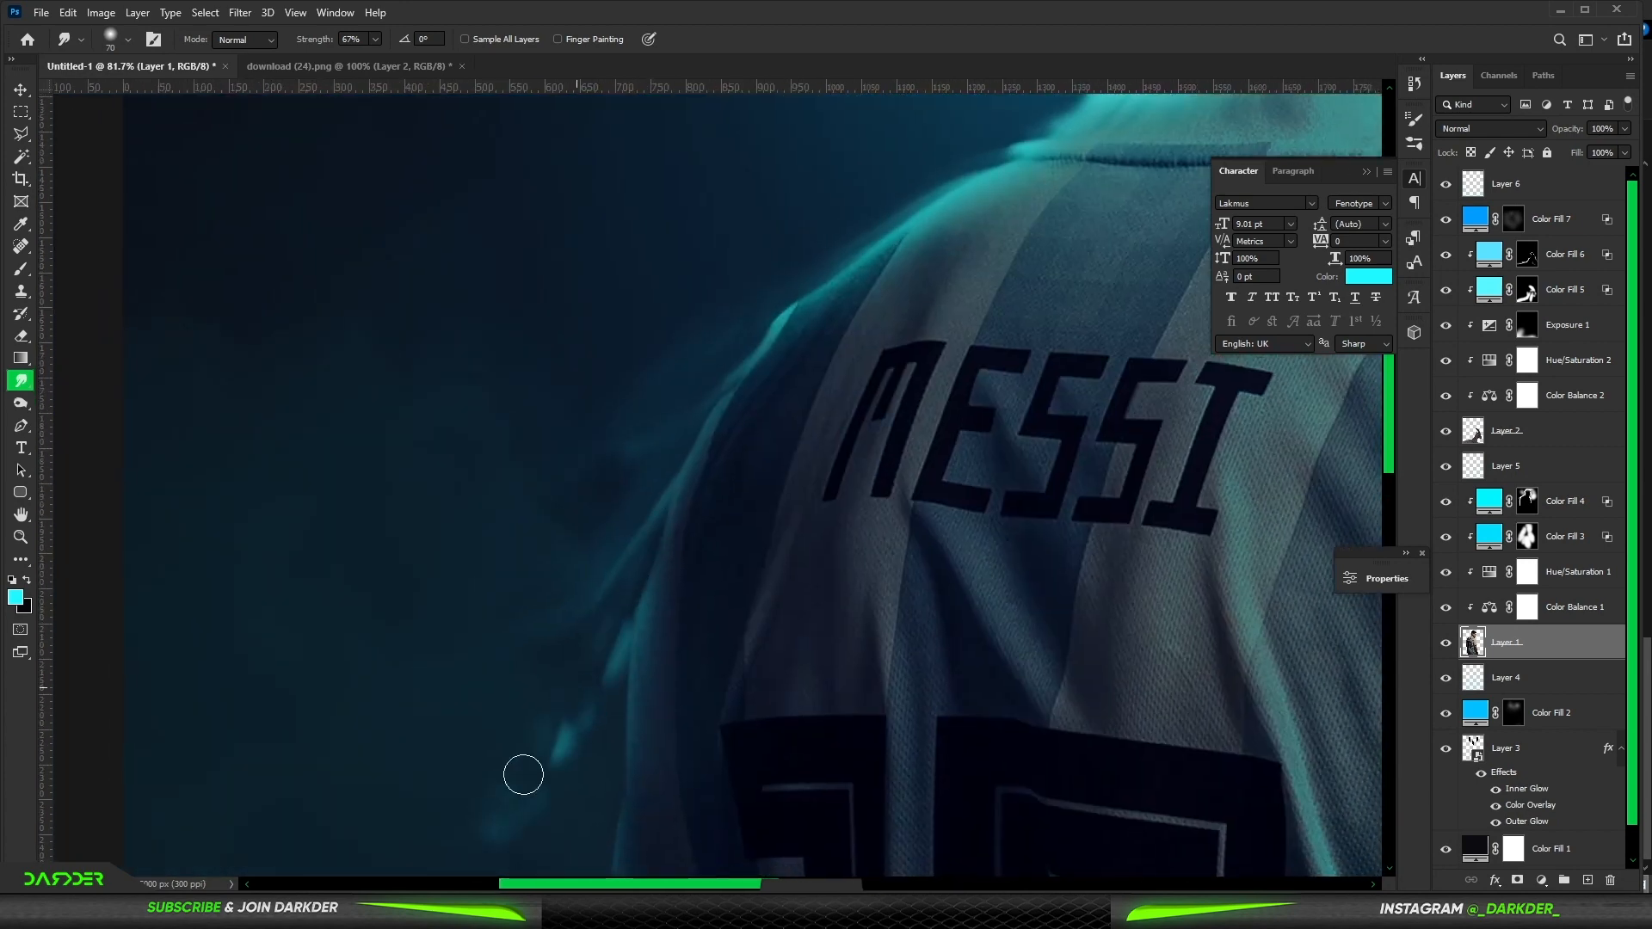
{"action": "left_click_drag", "start_coordinate": [606, 665], "coordinate": [550, 761]}
{"action": "left_click_drag", "start_coordinate": [487, 709], "coordinate": [745, 365]}
{"action": "left_click_drag", "start_coordinate": [835, 404], "coordinate": [680, 618]}
{"action": "mouse_move", "coordinate": [866, 334]}
{"action": "left_mouse_down"}
{"action": "mouse_move", "coordinate": [823, 475]}
{"action": "mouse_move", "coordinate": [732, 594]}
{"action": "left_mouse_up"}
{"action": "mouse_move", "coordinate": [850, 403]}
{"action": "left_mouse_down"}
{"action": "mouse_move", "coordinate": [812, 465]}
{"action": "mouse_move", "coordinate": [623, 612]}
{"action": "left_mouse_up"}
{"action": "left_click_drag", "start_coordinate": [847, 351], "coordinate": [740, 456]}
{"action": "mouse_move", "coordinate": [822, 370]}
{"action": "left_mouse_down"}
{"action": "mouse_move", "coordinate": [626, 540]}
{"action": "mouse_move", "coordinate": [766, 490]}
{"action": "left_mouse_up"}
{"action": "mouse_move", "coordinate": [802, 413]}
{"action": "left_mouse_down"}
{"action": "mouse_move", "coordinate": [781, 524]}
{"action": "mouse_move", "coordinate": [734, 555]}
{"action": "mouse_move", "coordinate": [636, 688]}
{"action": "left_mouse_up"}
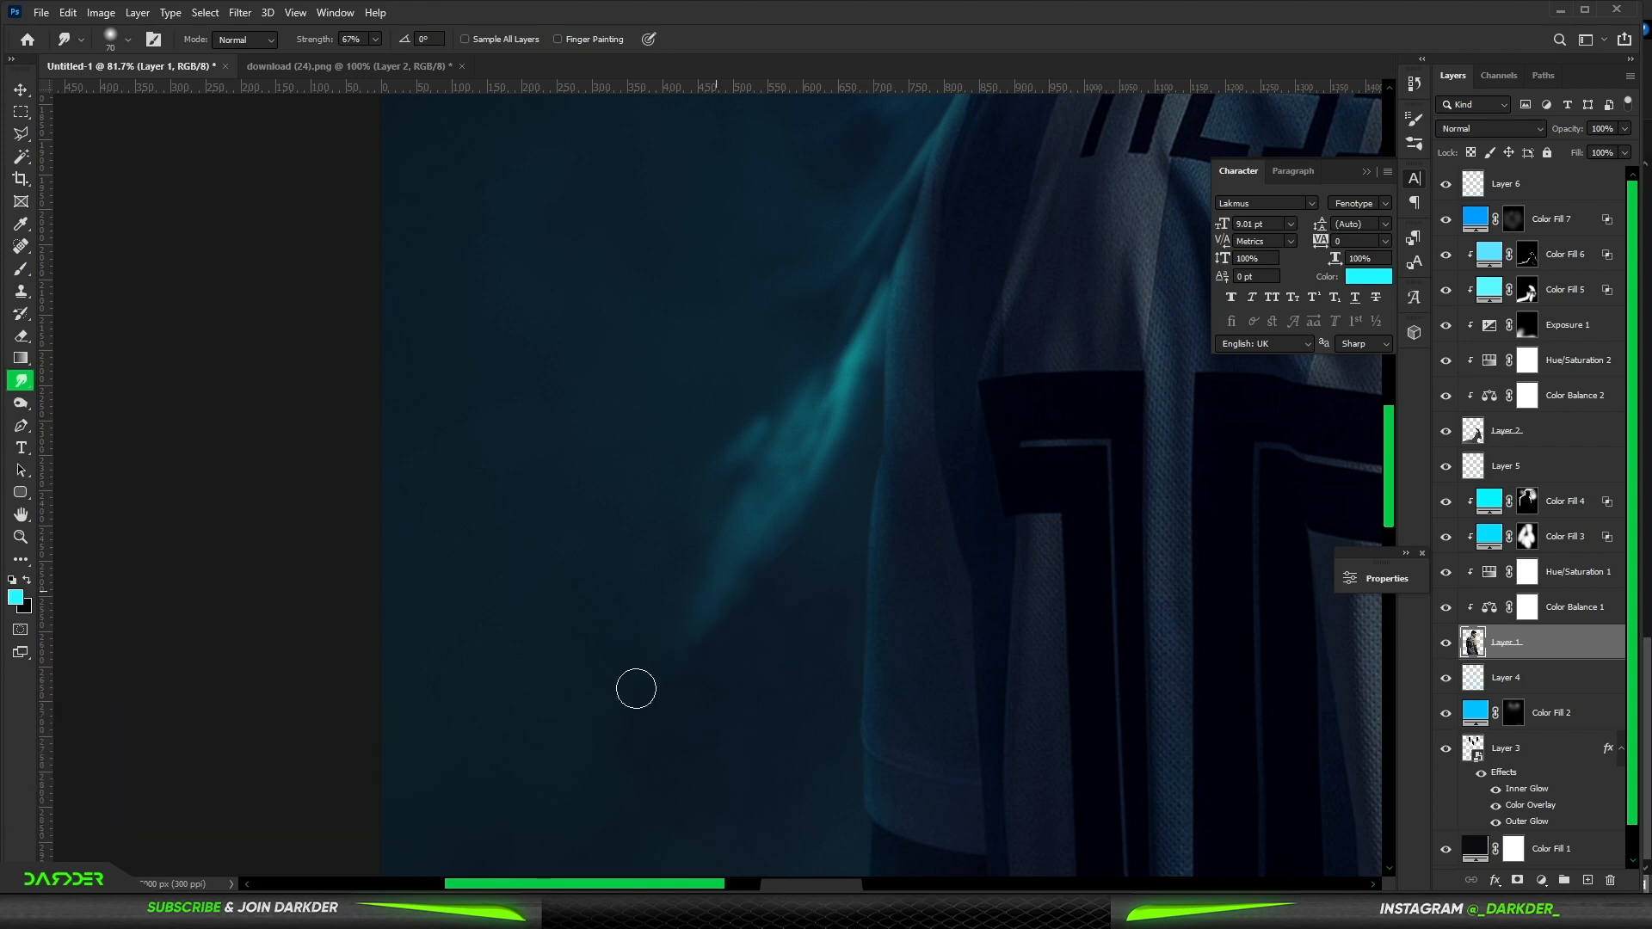
- Smudge more glow wisps along the lower left edge of Messi's shirt
{"action": "left_click_drag", "start_coordinate": [770, 518], "coordinate": [792, 518]}
{"action": "mouse_move", "coordinate": [788, 441]}
{"action": "left_mouse_down"}
{"action": "mouse_move", "coordinate": [592, 778]}
{"action": "mouse_move", "coordinate": [768, 476]}
{"action": "mouse_move", "coordinate": [571, 574]}
{"action": "left_mouse_up"}
{"action": "left_click_drag", "start_coordinate": [757, 428], "coordinate": [687, 674]}
{"action": "left_click_drag", "start_coordinate": [754, 512], "coordinate": [746, 562]}
{"action": "left_click_drag", "start_coordinate": [797, 361], "coordinate": [768, 638]}
{"action": "scroll", "coordinate": [845, 549], "scroll_direction": "down", "scroll_amount": 10}
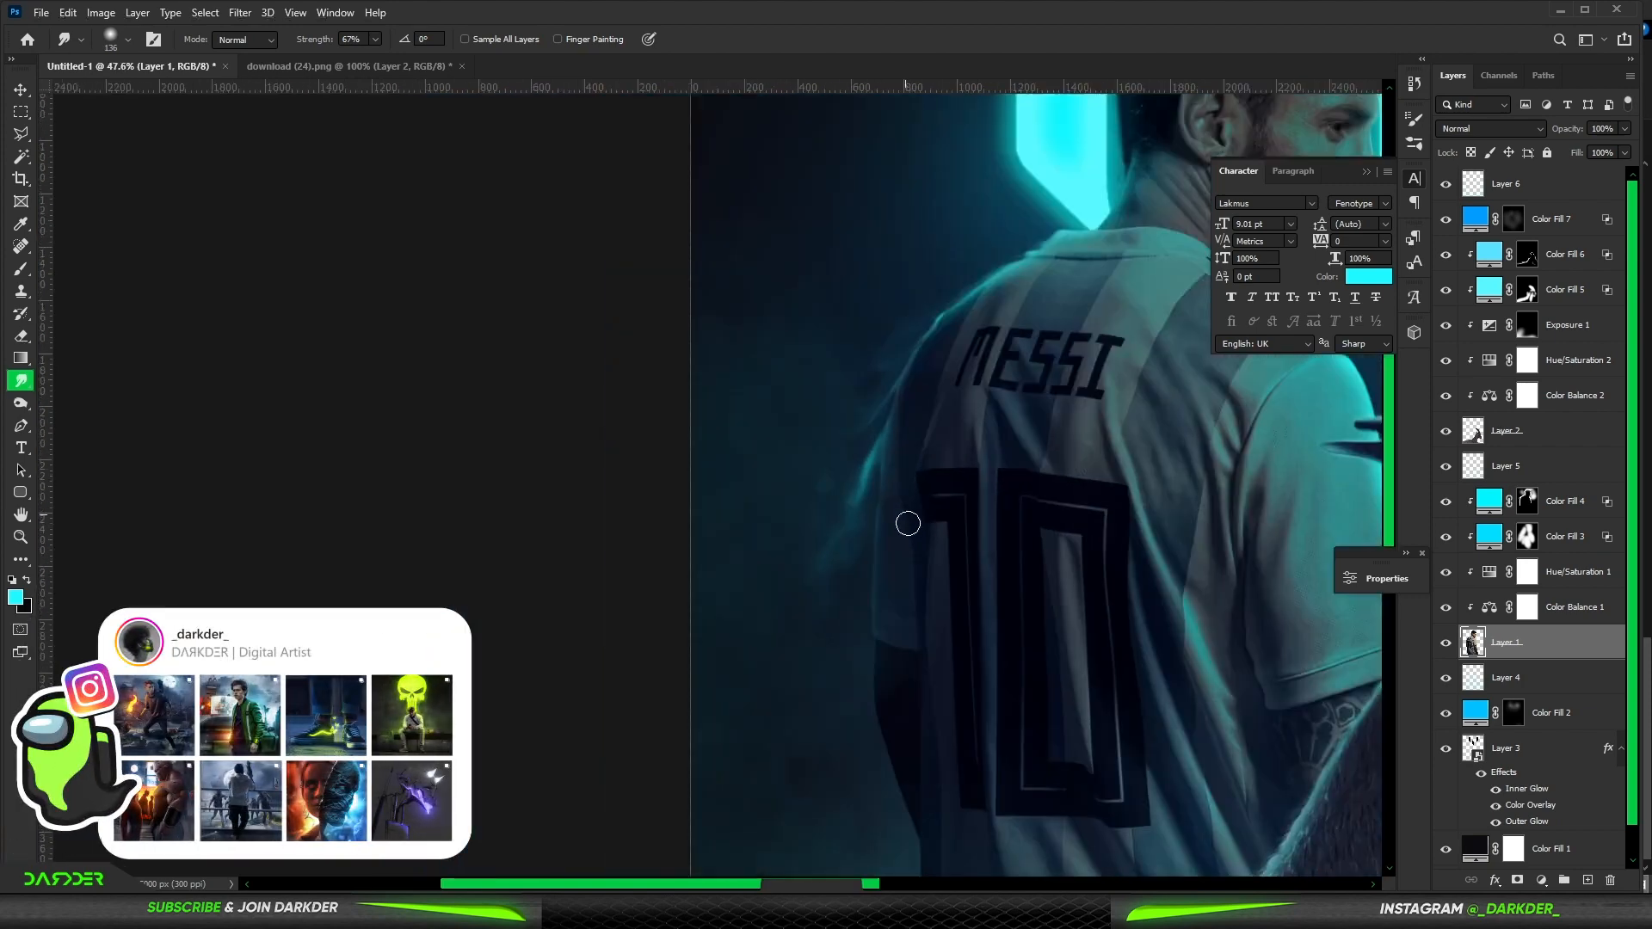
{"action": "scroll", "coordinate": [741, 302], "scroll_direction": "up", "scroll_amount": 10}
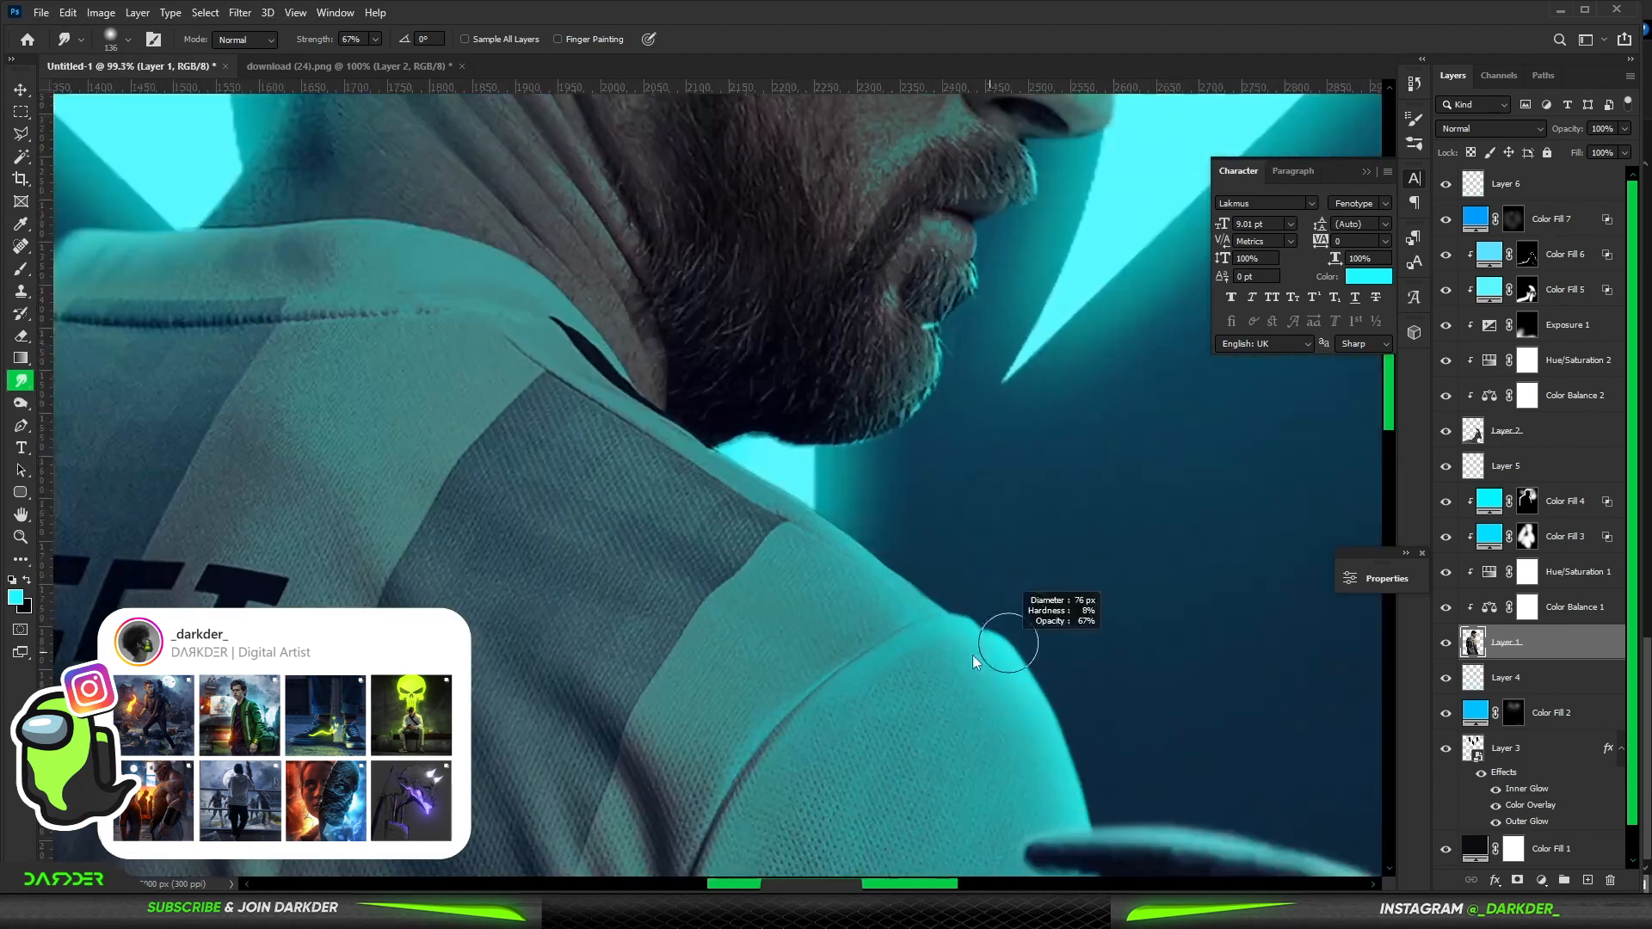
- Smudge the rim glow along Messi's right shoulder above the ibex horn
{"action": "left_click_drag", "start_coordinate": [1037, 667], "coordinate": [1163, 740]}
{"action": "left_click_drag", "start_coordinate": [1057, 699], "coordinate": [1153, 789]}
{"action": "left_click_drag", "start_coordinate": [1107, 650], "coordinate": [840, 401]}
{"action": "mouse_move", "coordinate": [826, 524]}
{"action": "left_mouse_down"}
{"action": "mouse_move", "coordinate": [928, 766]}
{"action": "mouse_move", "coordinate": [866, 447]}
{"action": "mouse_move", "coordinate": [957, 778]}
{"action": "left_mouse_up"}
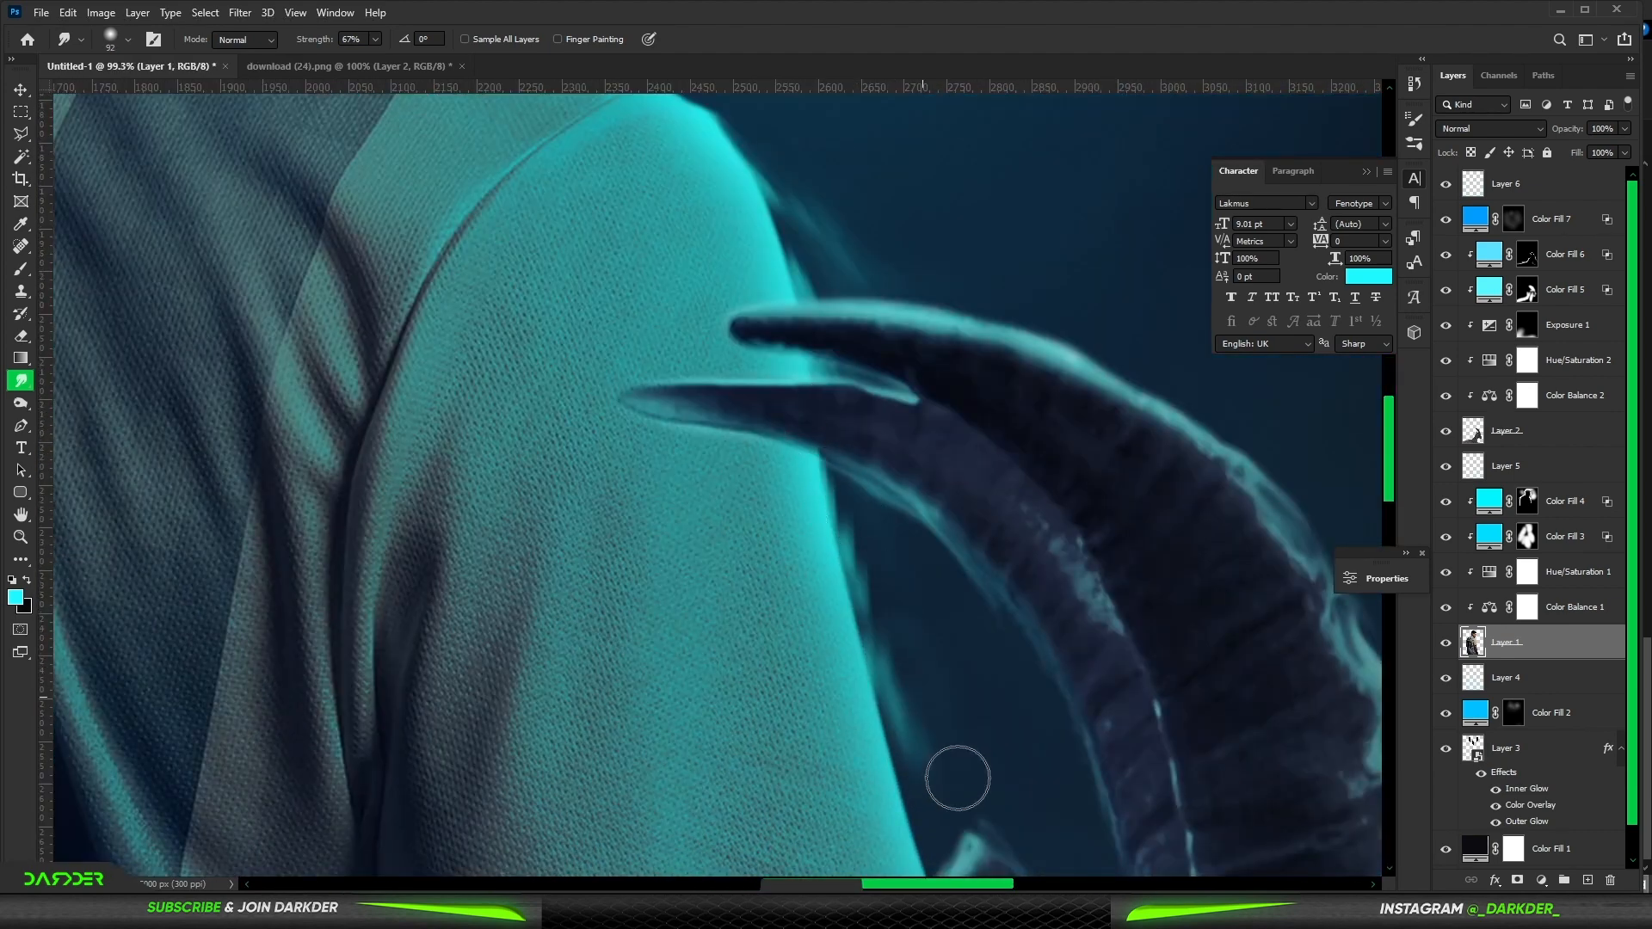
{"action": "left_click_drag", "start_coordinate": [860, 459], "coordinate": [925, 761]}
{"action": "mouse_move", "coordinate": [900, 614]}
{"action": "left_mouse_down"}
{"action": "mouse_move", "coordinate": [831, 451]}
{"action": "mouse_move", "coordinate": [1035, 916]}
{"action": "left_mouse_up"}
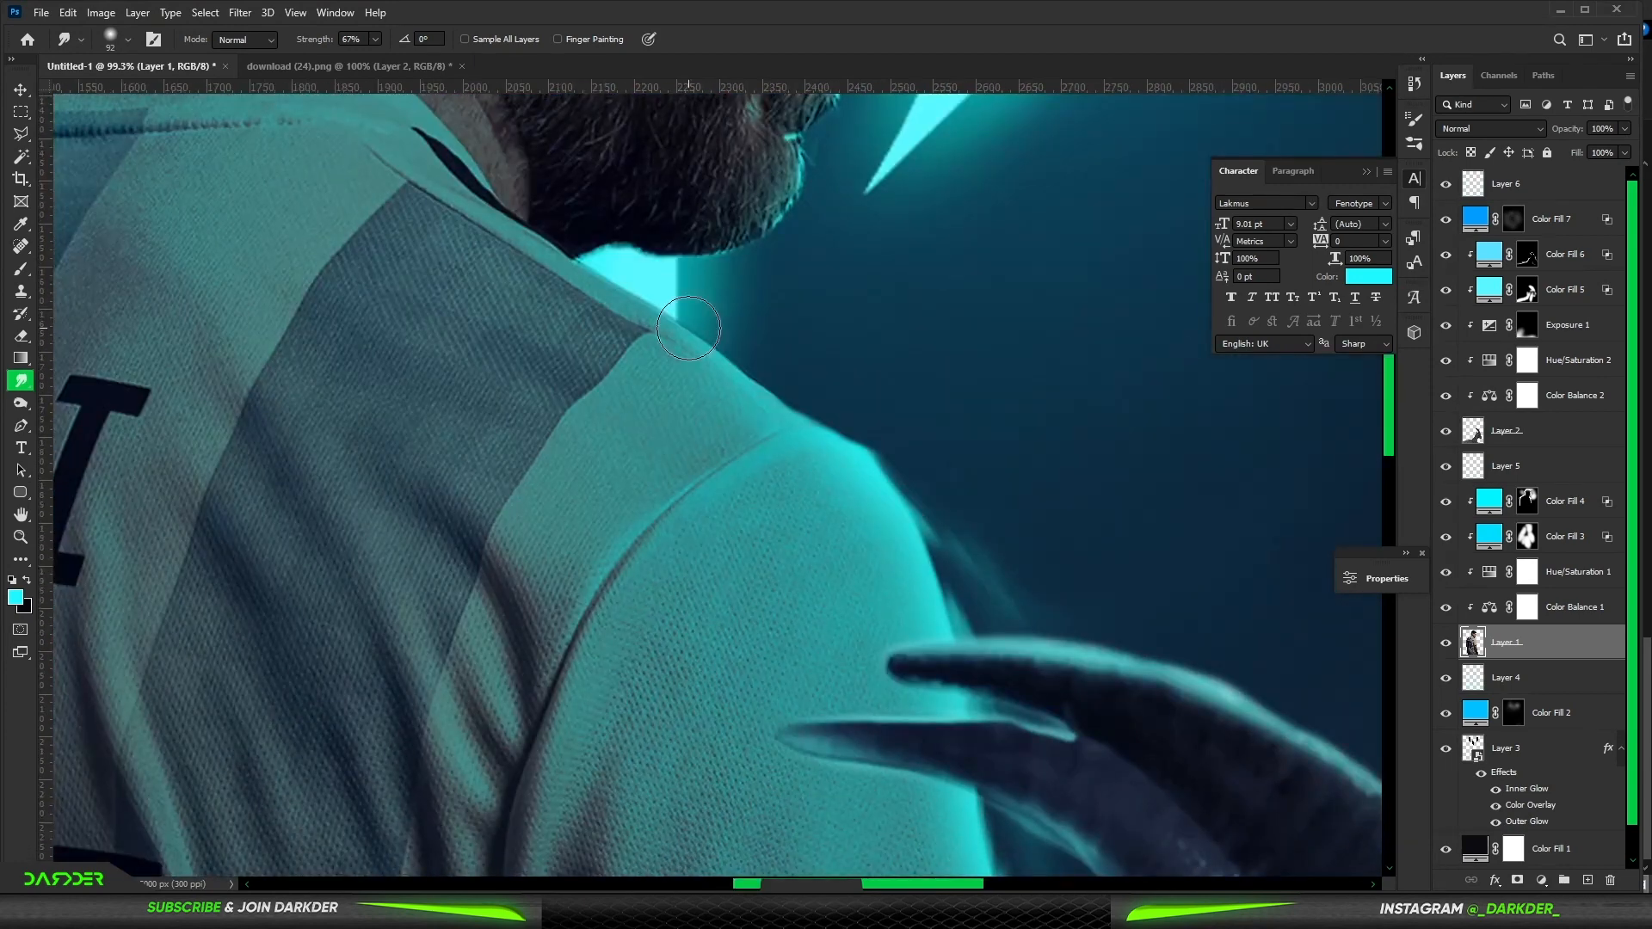
{"action": "left_click_drag", "start_coordinate": [691, 323], "coordinate": [905, 474]}
- Smudge the rim glow along the back of Messi's hair and neck
{"action": "scroll", "coordinate": [1076, 475], "scroll_direction": "down", "scroll_amount": 6}
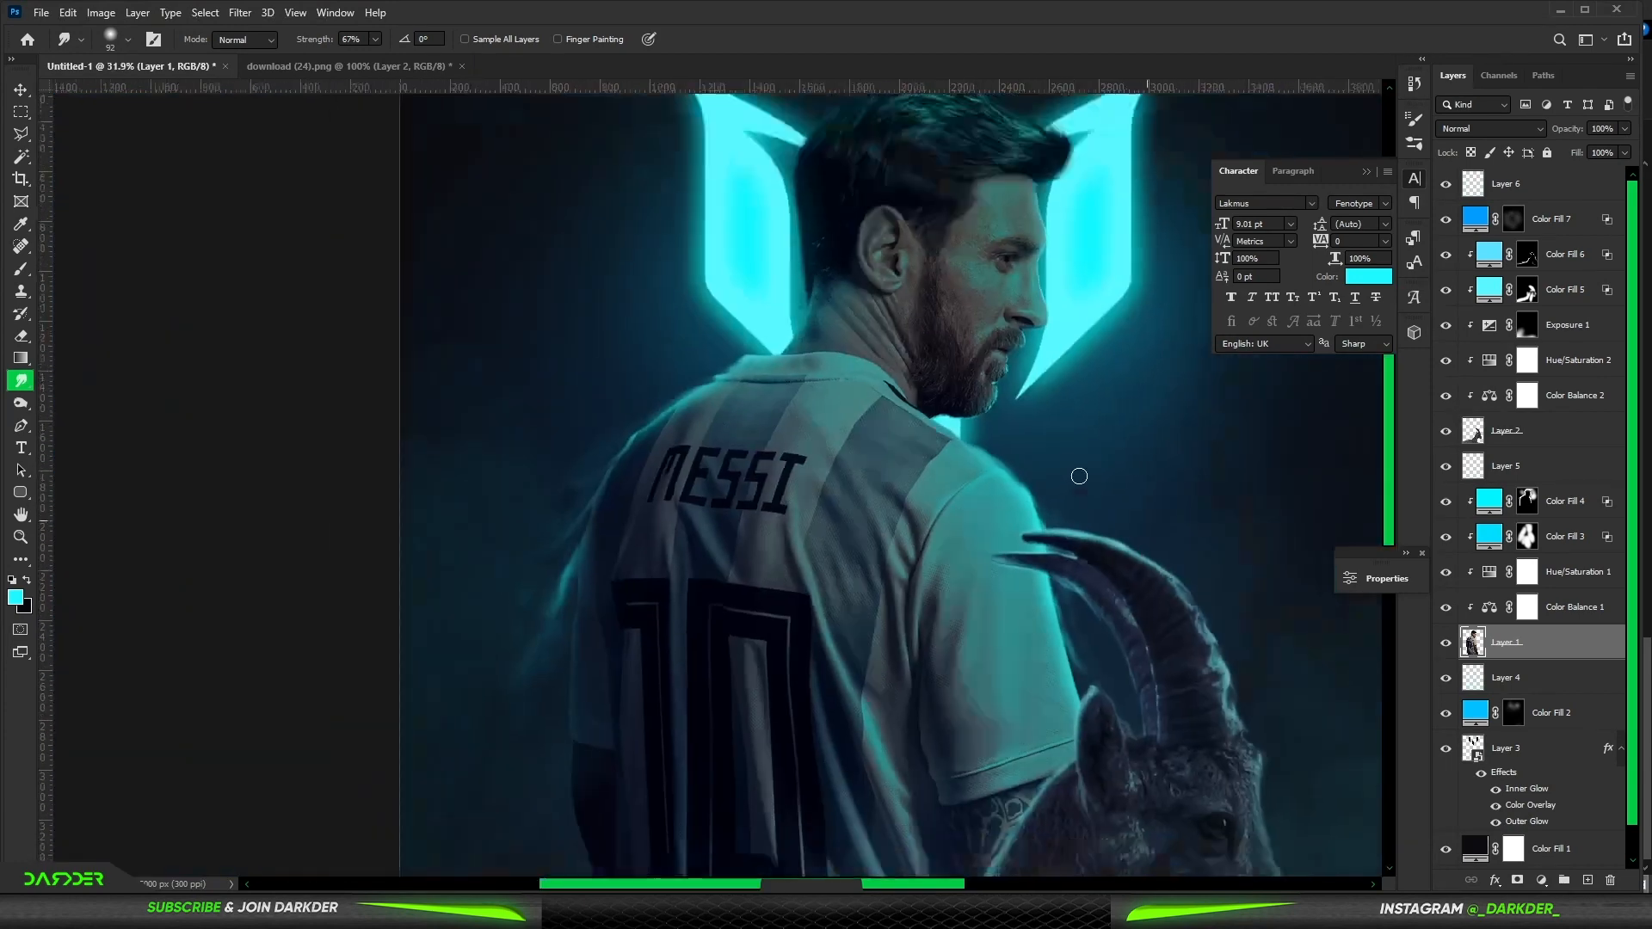
{"action": "scroll", "coordinate": [626, 235], "scroll_direction": "up", "scroll_amount": 6}
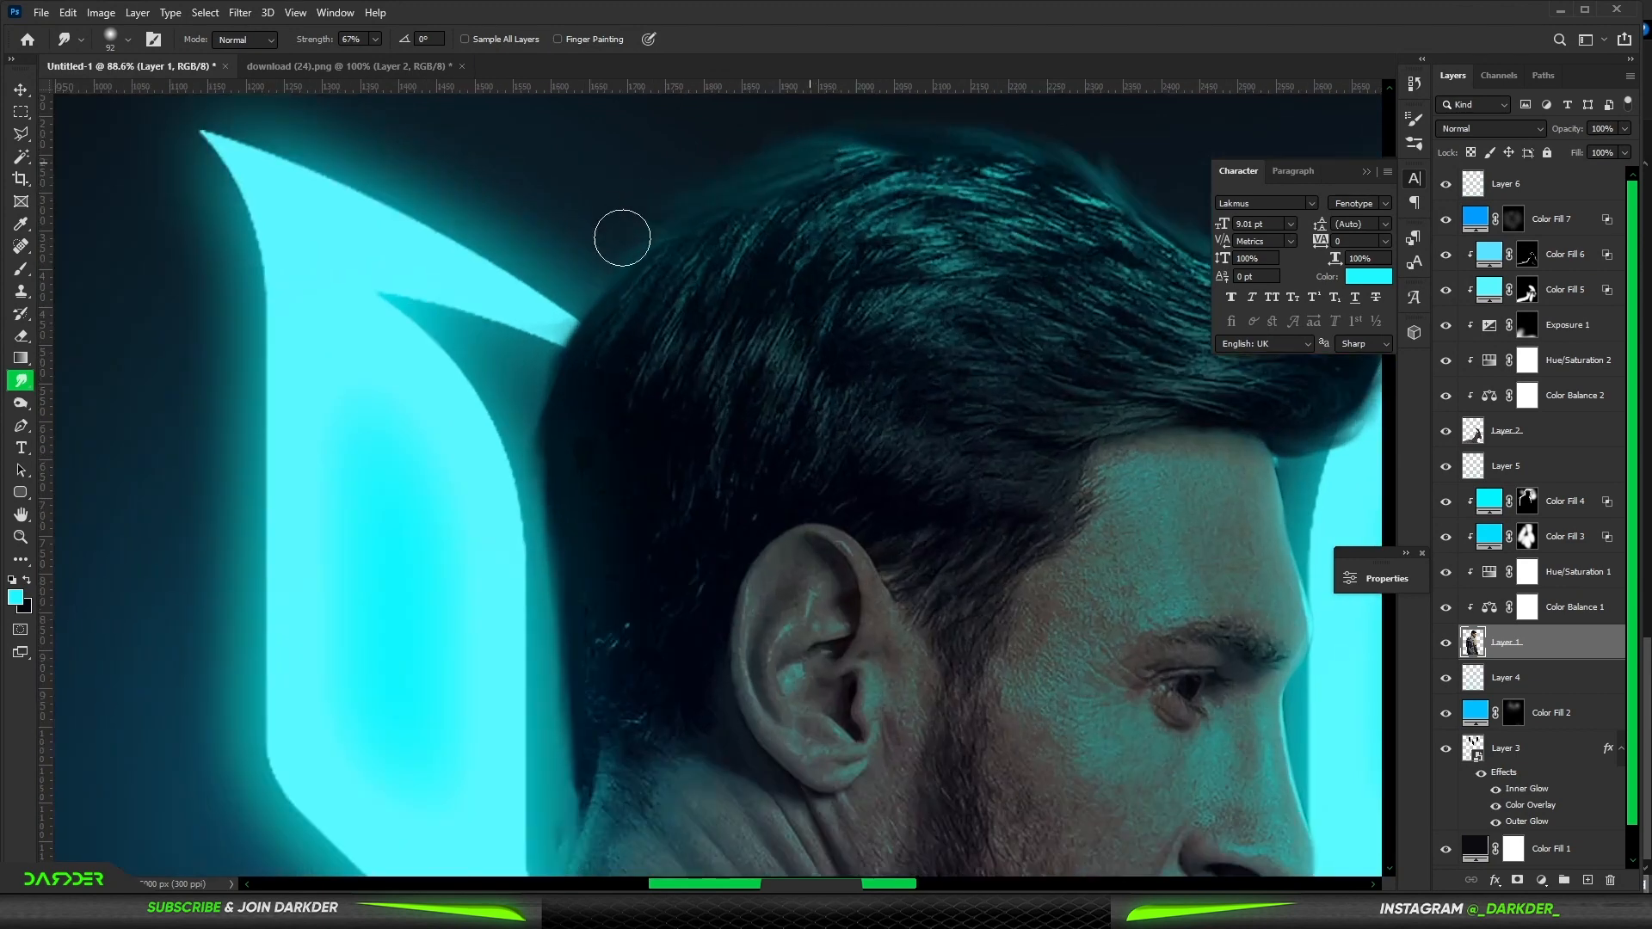
{"action": "left_click_drag", "start_coordinate": [514, 461], "coordinate": [559, 753]}
{"action": "left_click_drag", "start_coordinate": [590, 622], "coordinate": [706, 263]}
{"action": "mouse_move", "coordinate": [684, 450]}
{"action": "left_mouse_down"}
{"action": "mouse_move", "coordinate": [645, 540]}
{"action": "mouse_move", "coordinate": [655, 507]}
{"action": "mouse_move", "coordinate": [572, 572]}
{"action": "left_mouse_up"}
- Select the empty top layer, Layer 6, over the whole poster
{"action": "scroll", "coordinate": [550, 550], "scroll_direction": "down", "scroll_amount": 4}
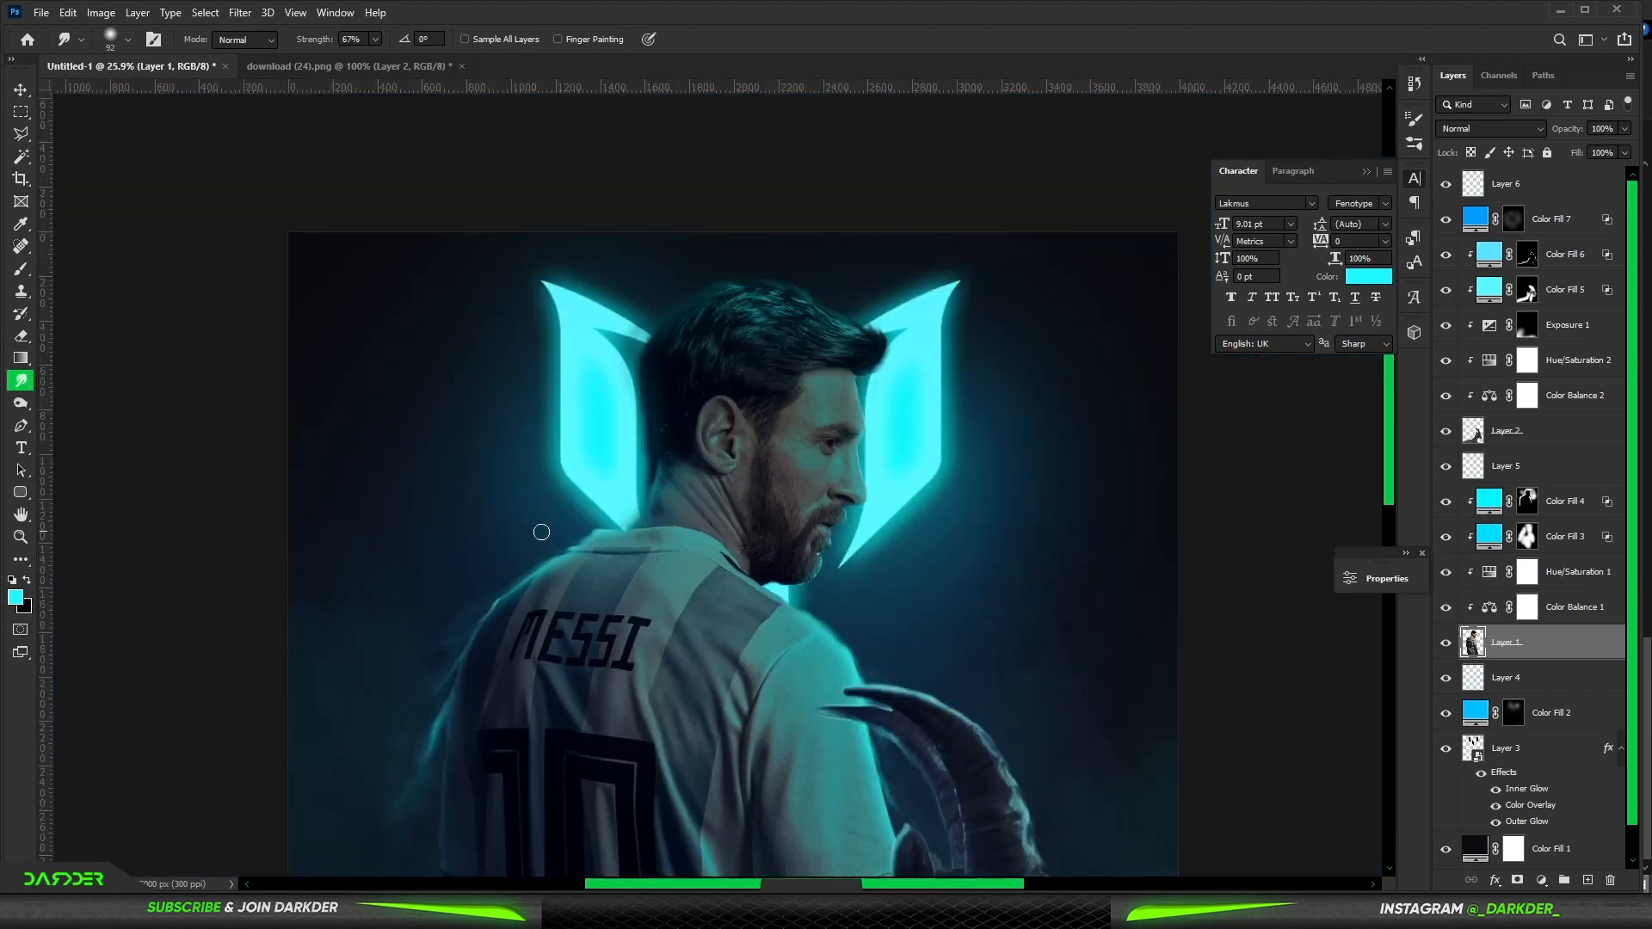
{"action": "scroll", "coordinate": [661, 522], "scroll_direction": "down", "scroll_amount": 3}
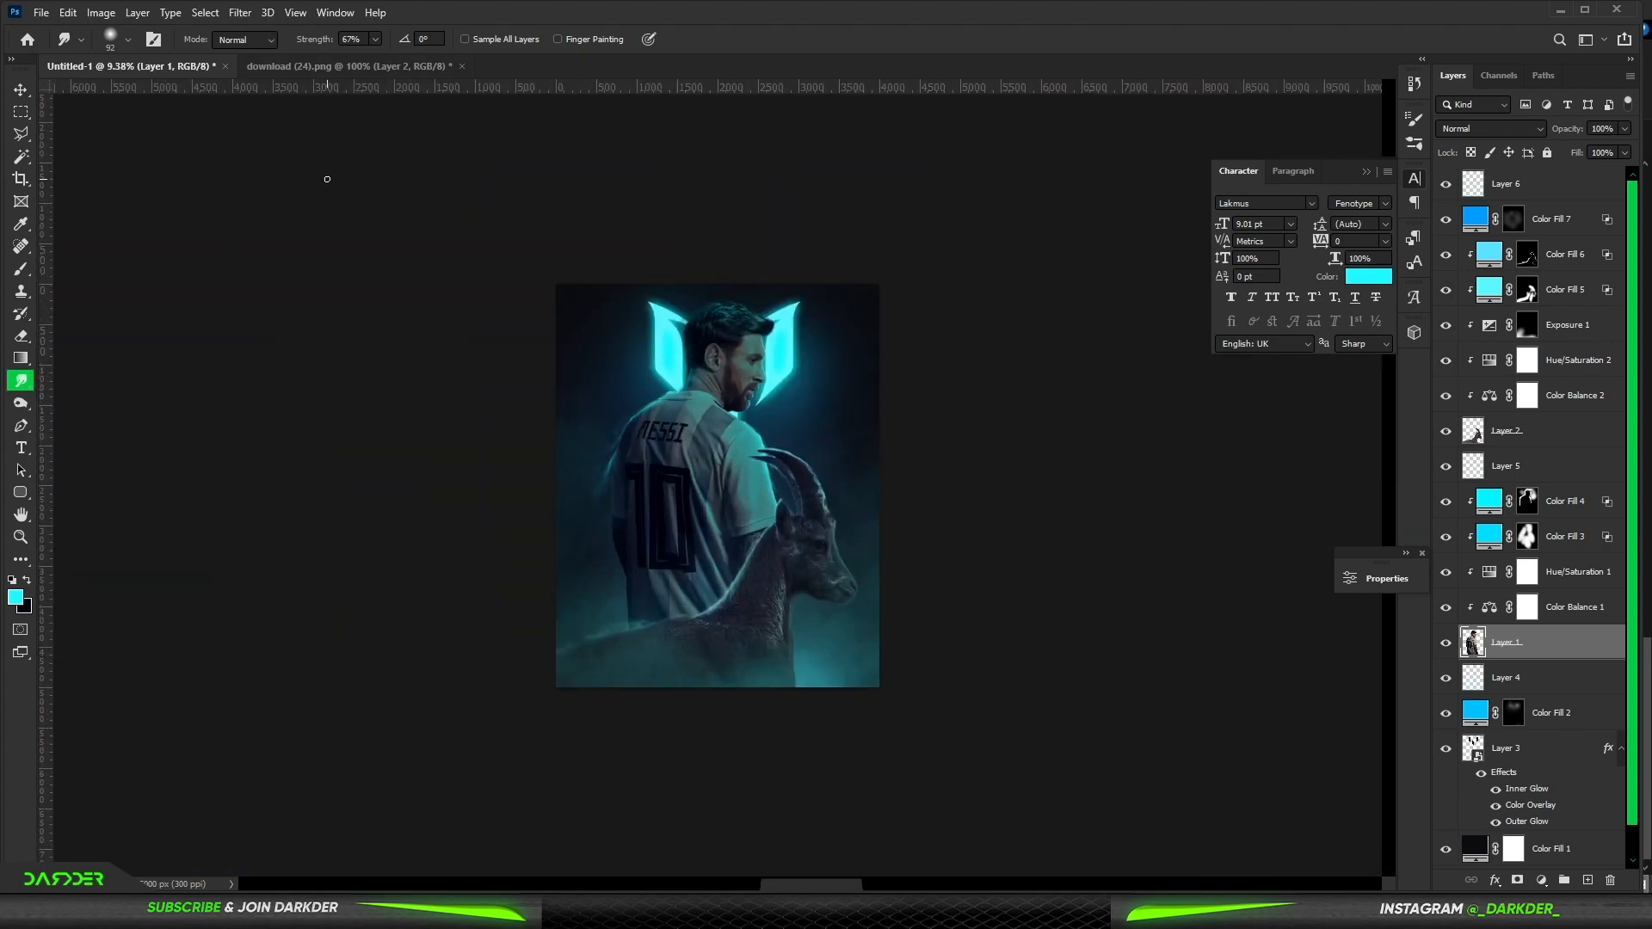
{"action": "left_click", "coordinate": [1548, 194]}
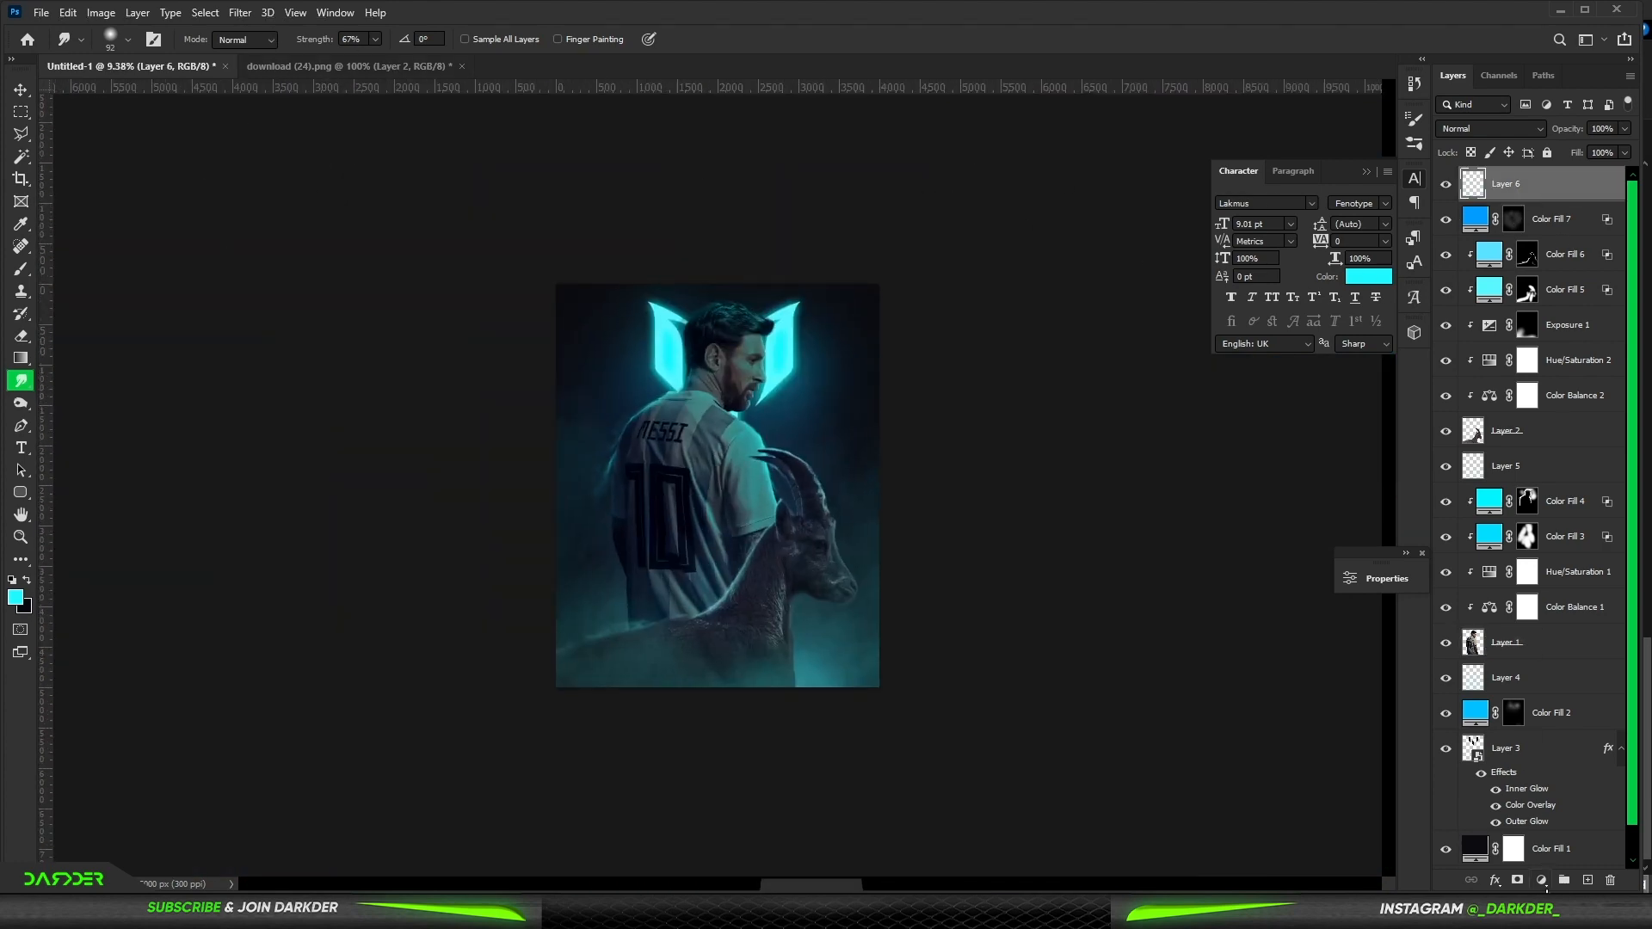